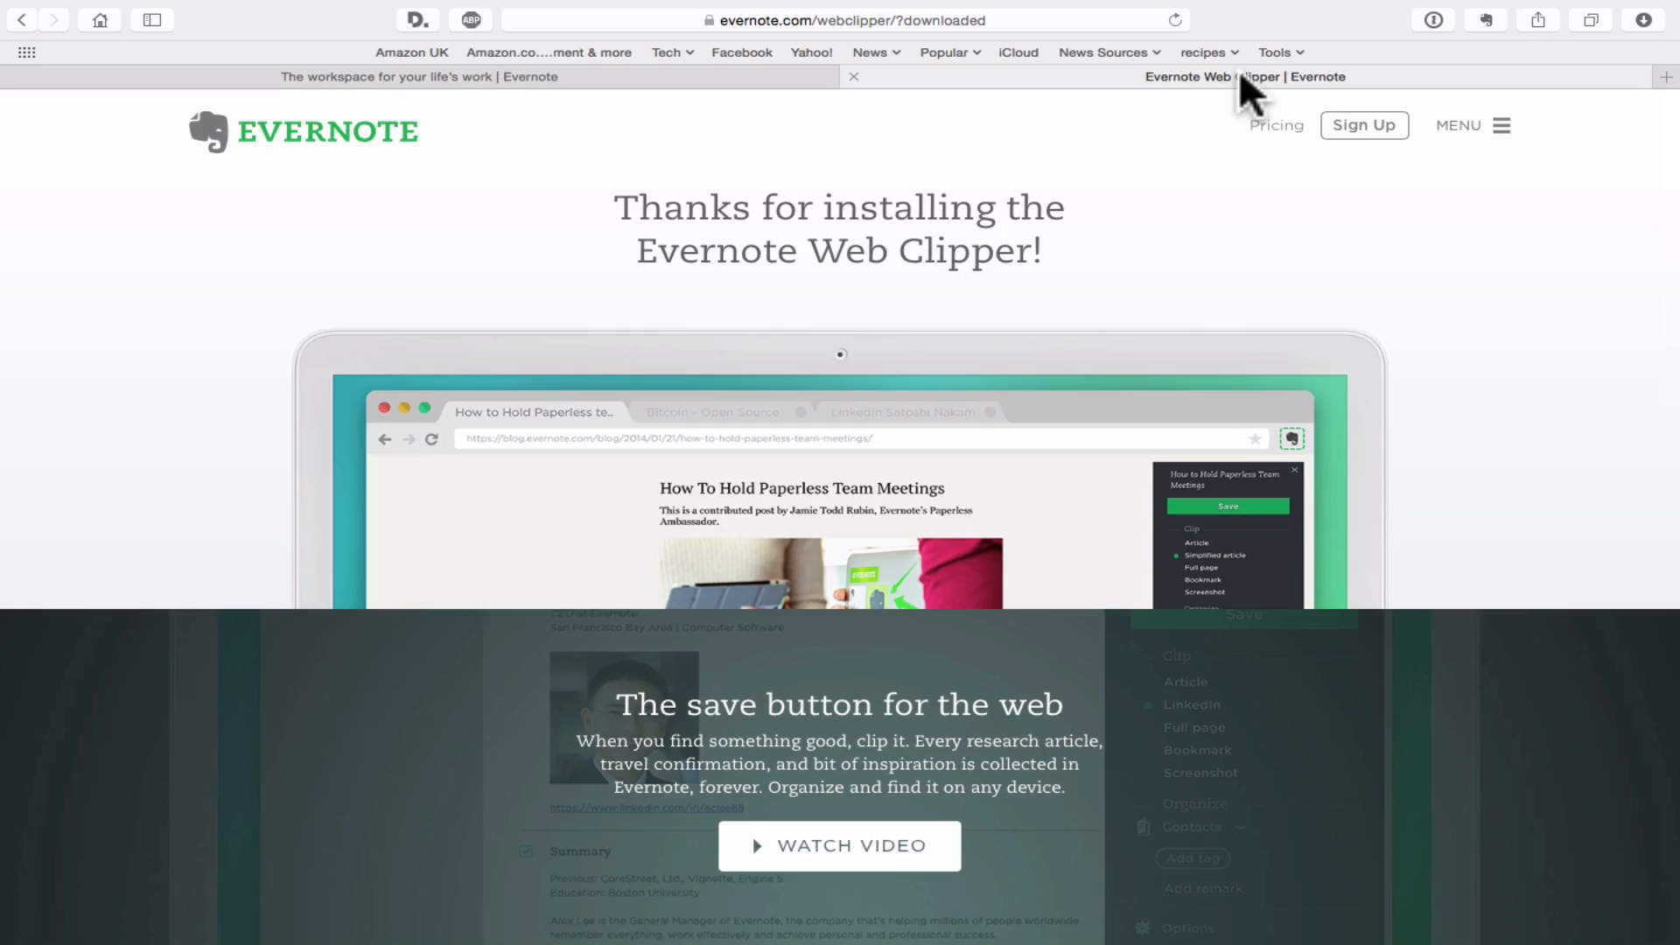
Switch from the web browser to Evernote and open its preferences
{"action": "key", "text": "ctrl+Left"}
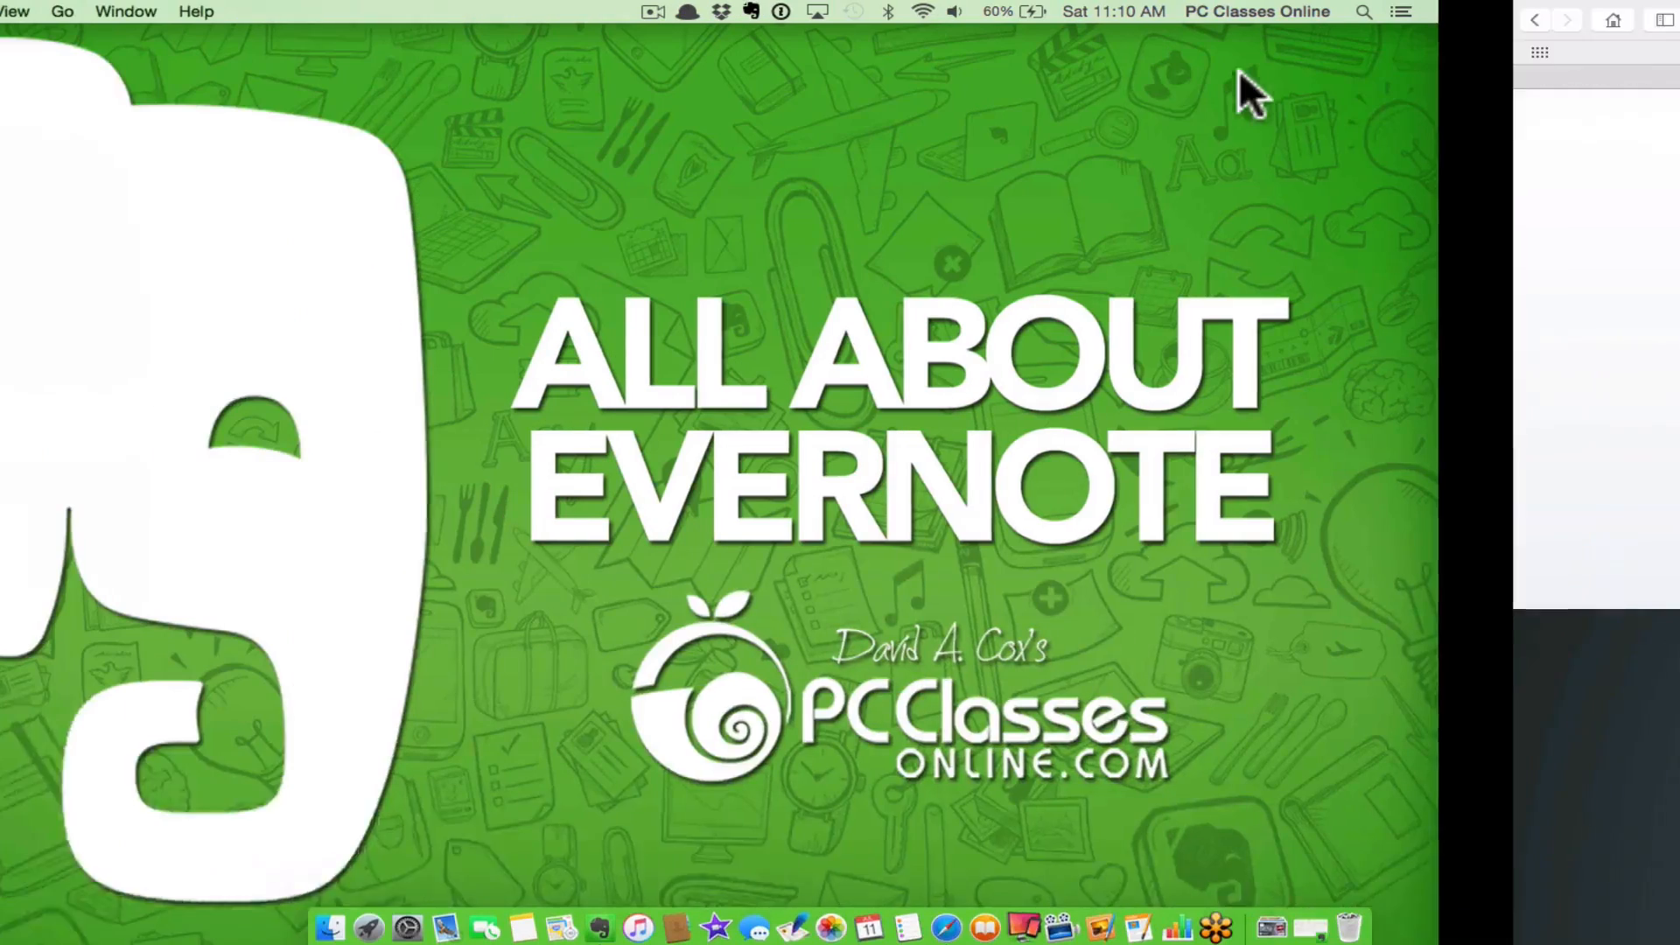
{"action": "left_click", "coordinate": [1299, 930]}
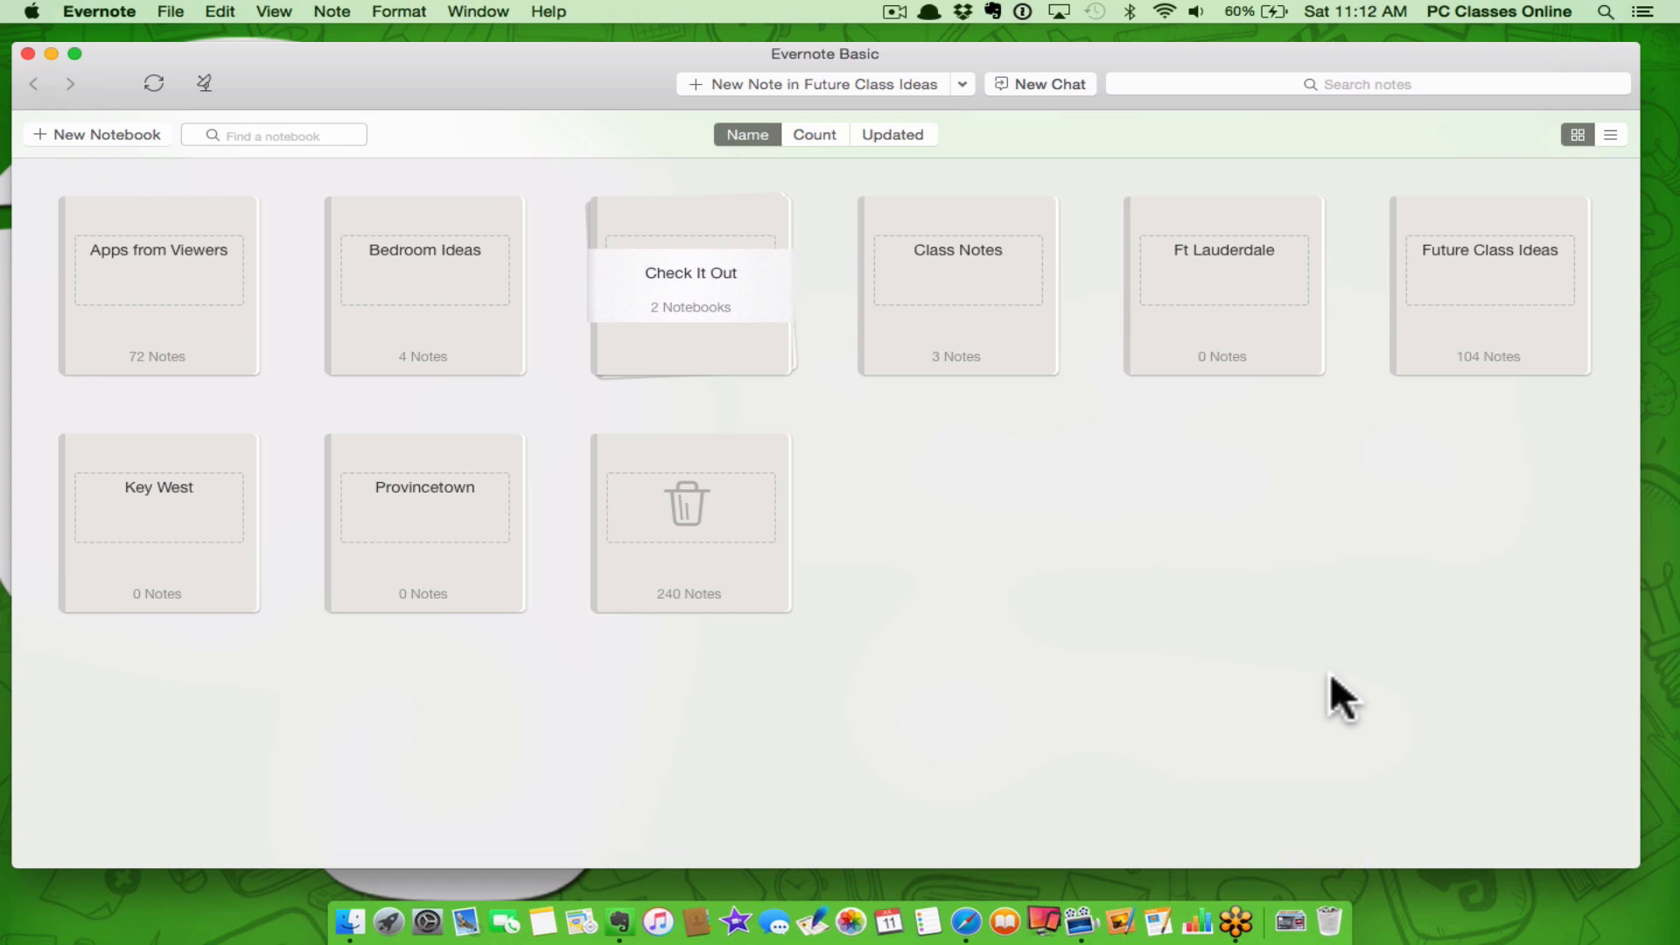
{"action": "left_click", "coordinate": [98, 12]}
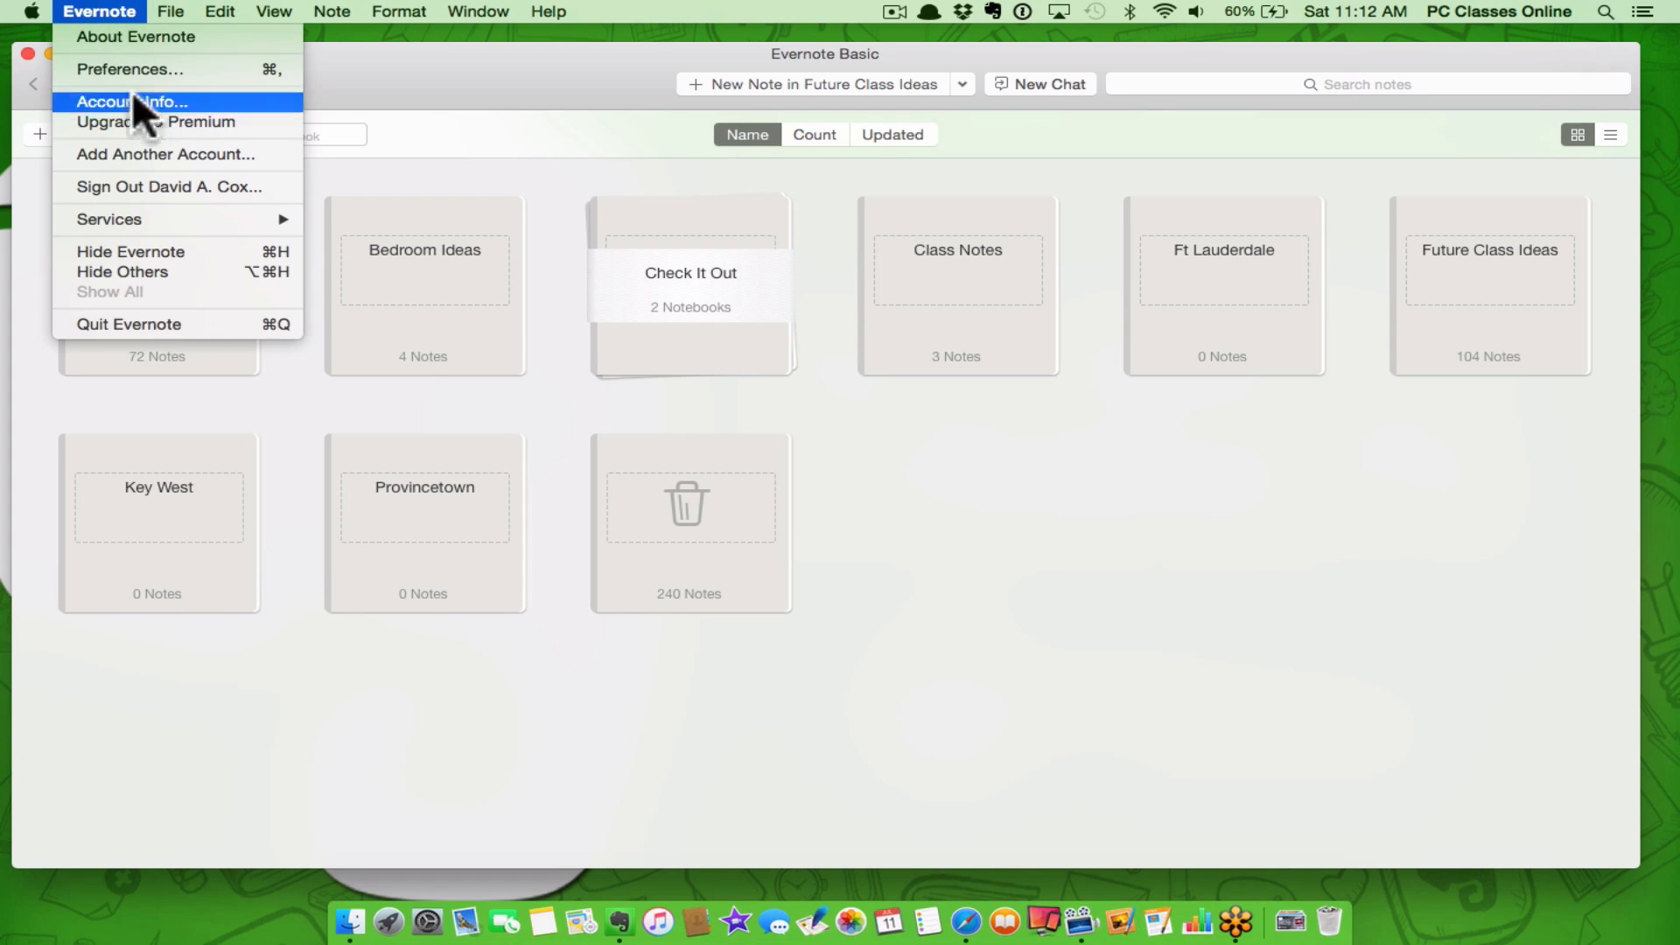
{"action": "left_click", "coordinate": [175, 73]}
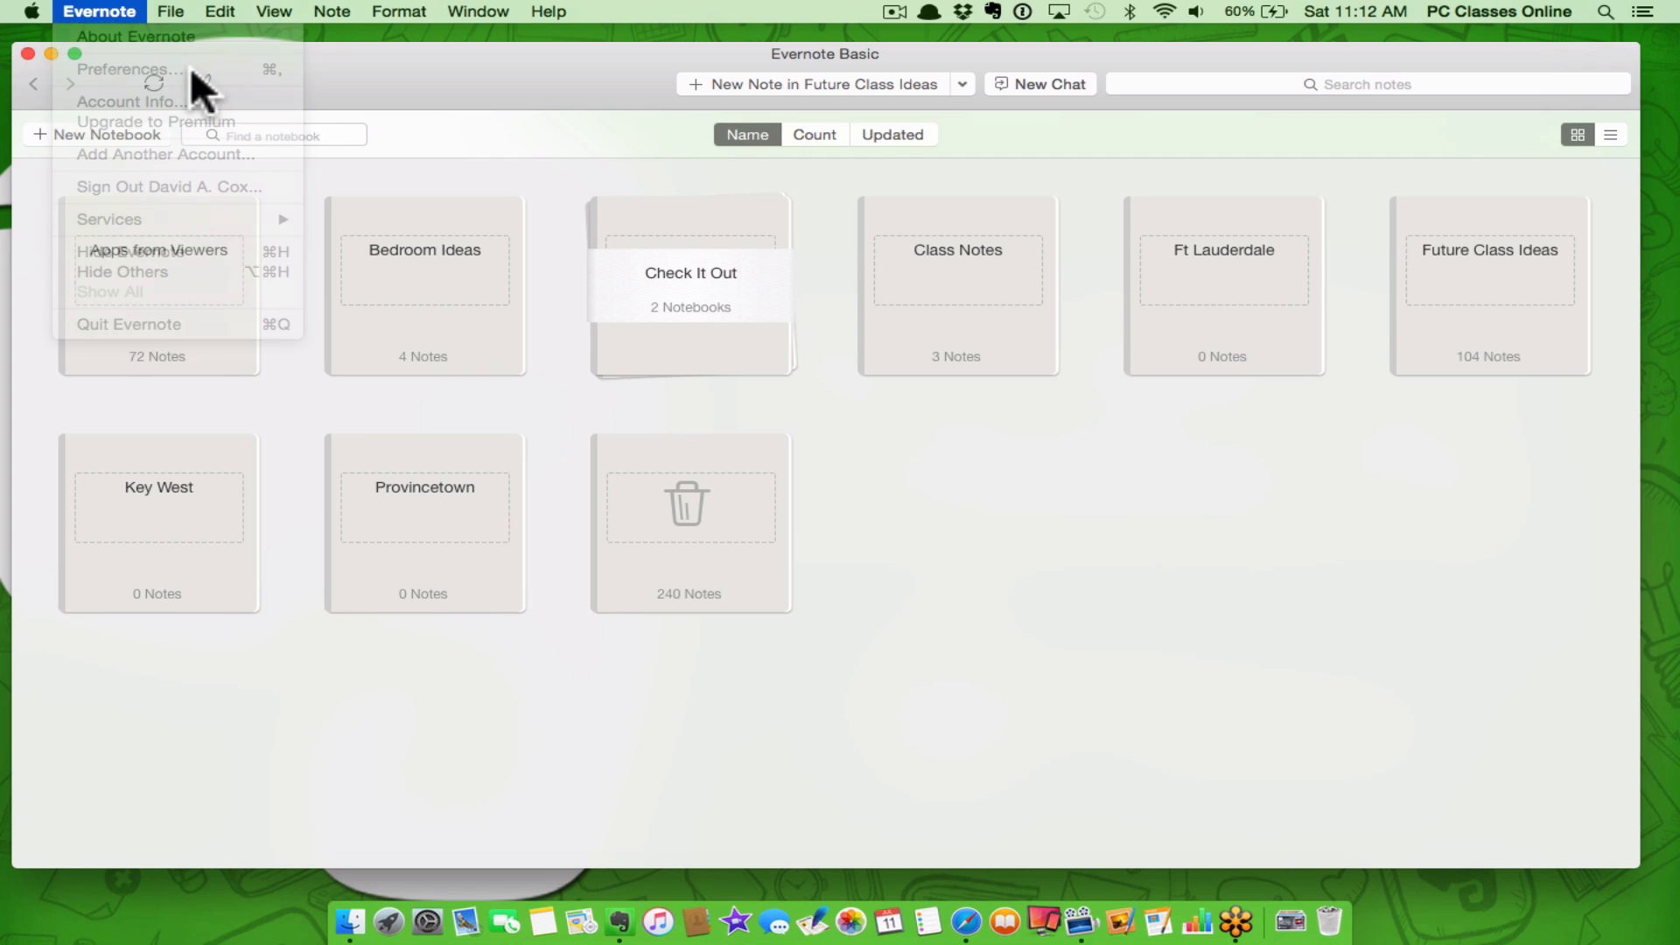
{"action": "left_click", "coordinate": [192, 72]}
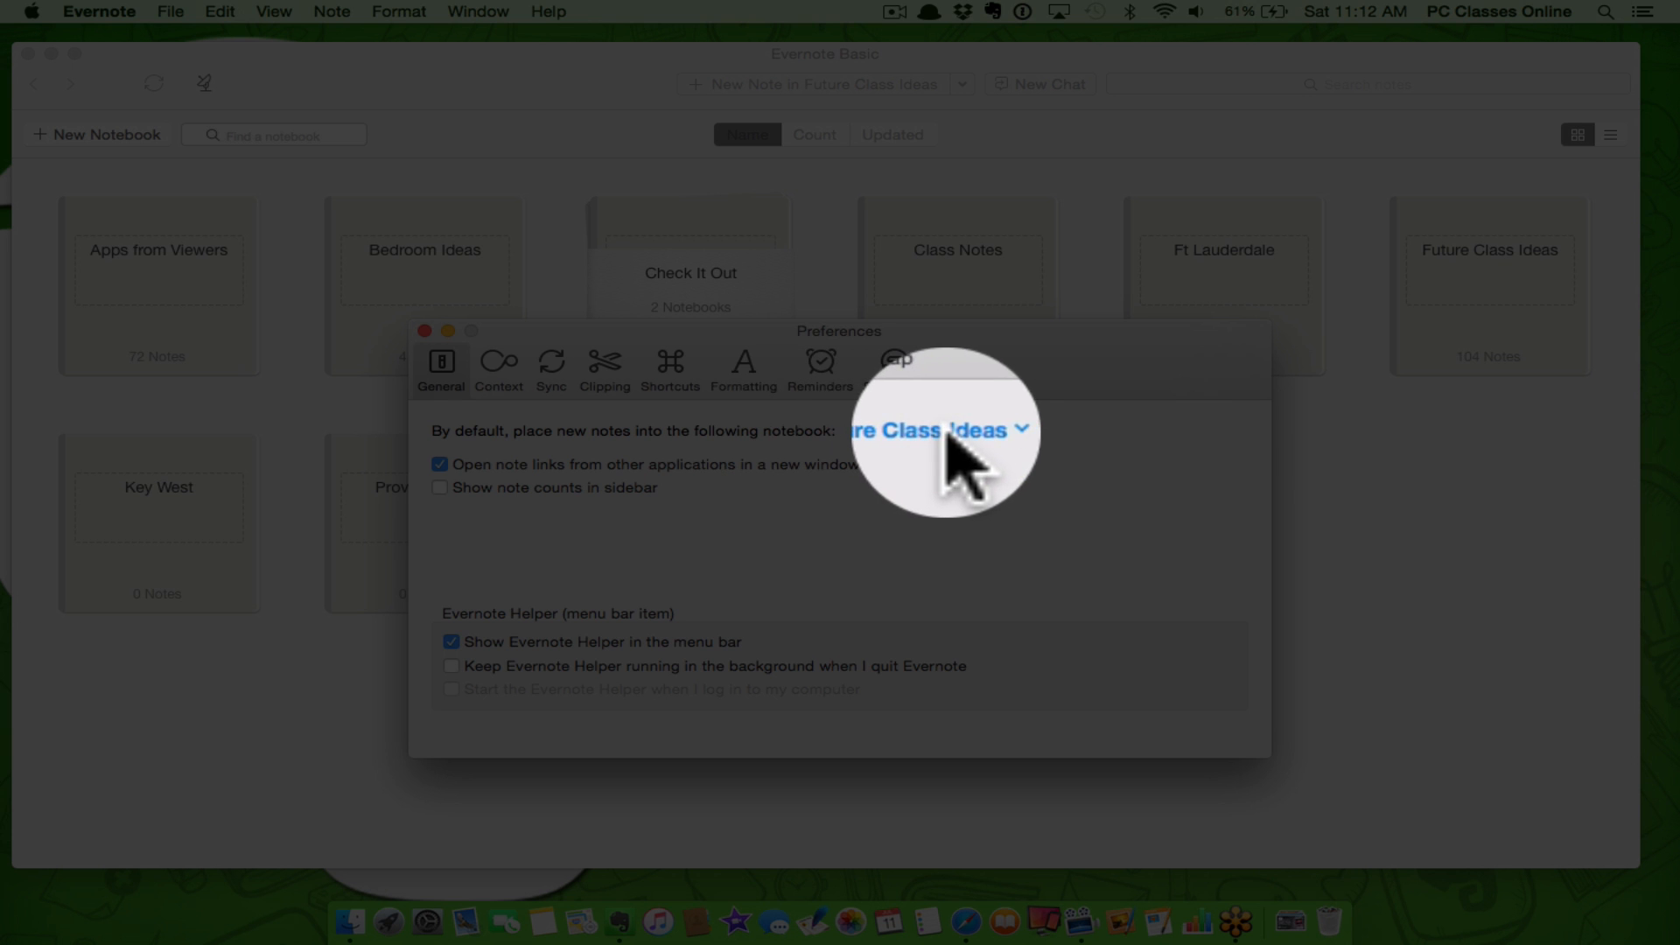
Examine which notebooks can be chosen as the default location for new notes, leaving the choice unchanged
{"action": "mouse_move", "coordinate": [960, 359]}
{"action": "left_mouse_down"}
{"action": "mouse_move", "coordinate": [960, 516]}
{"action": "mouse_move", "coordinate": [699, 422]}
{"action": "mouse_move", "coordinate": [574, 423]}
{"action": "mouse_move", "coordinate": [964, 364]}
{"action": "left_mouse_up"}
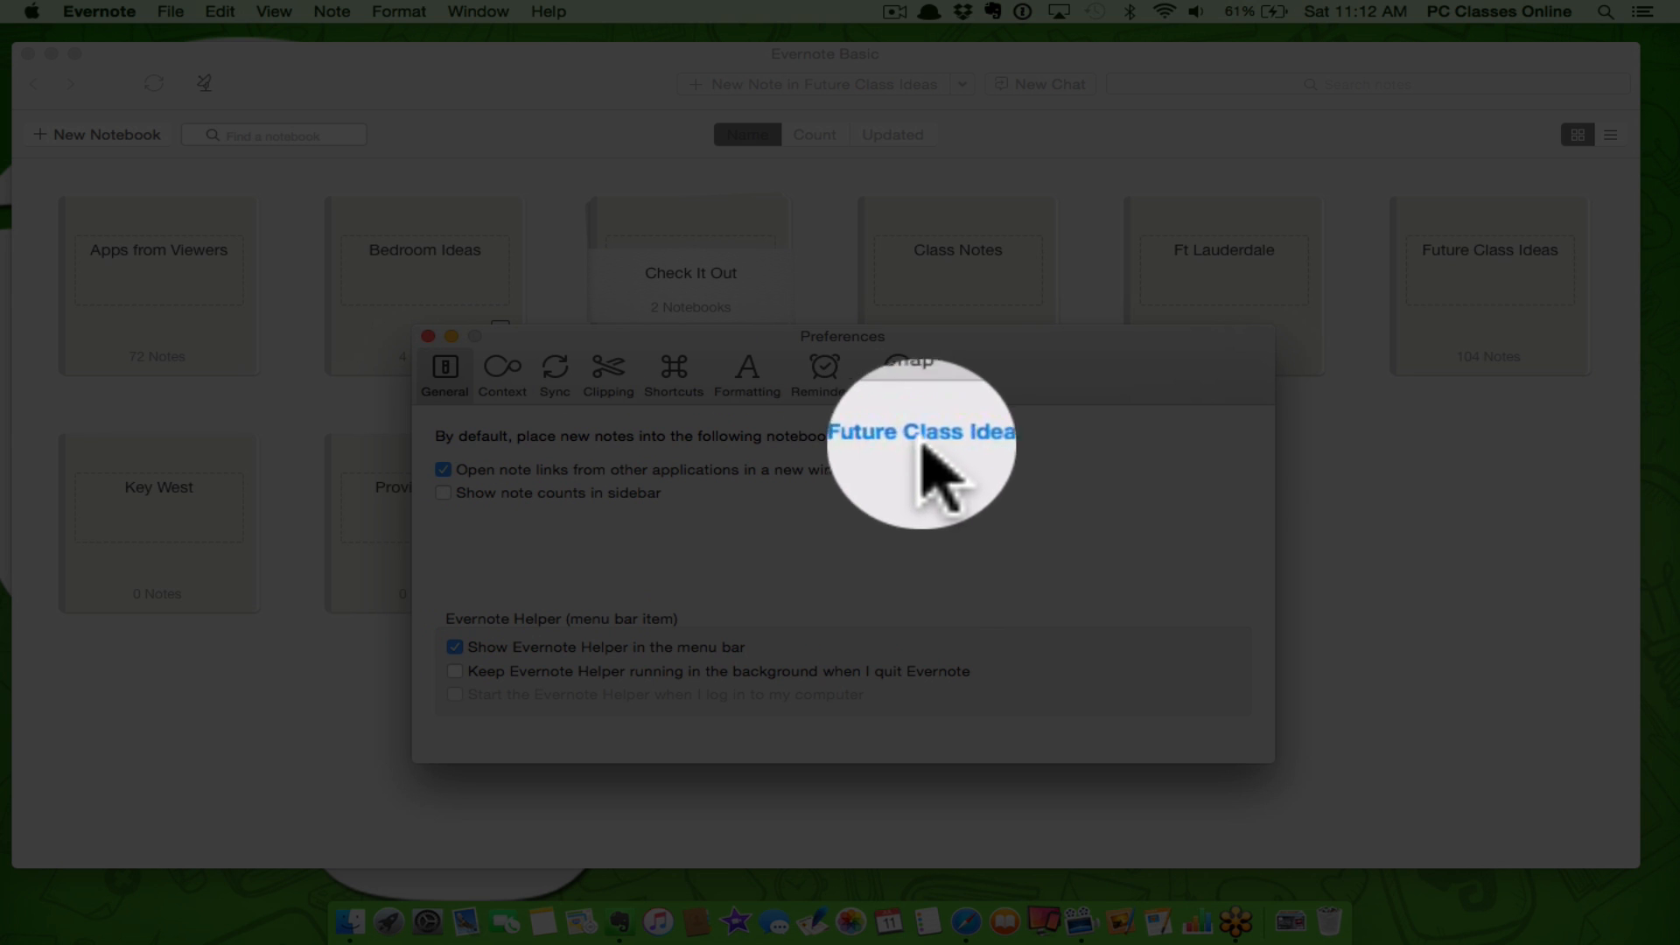
{"action": "left_click", "coordinate": [973, 448]}
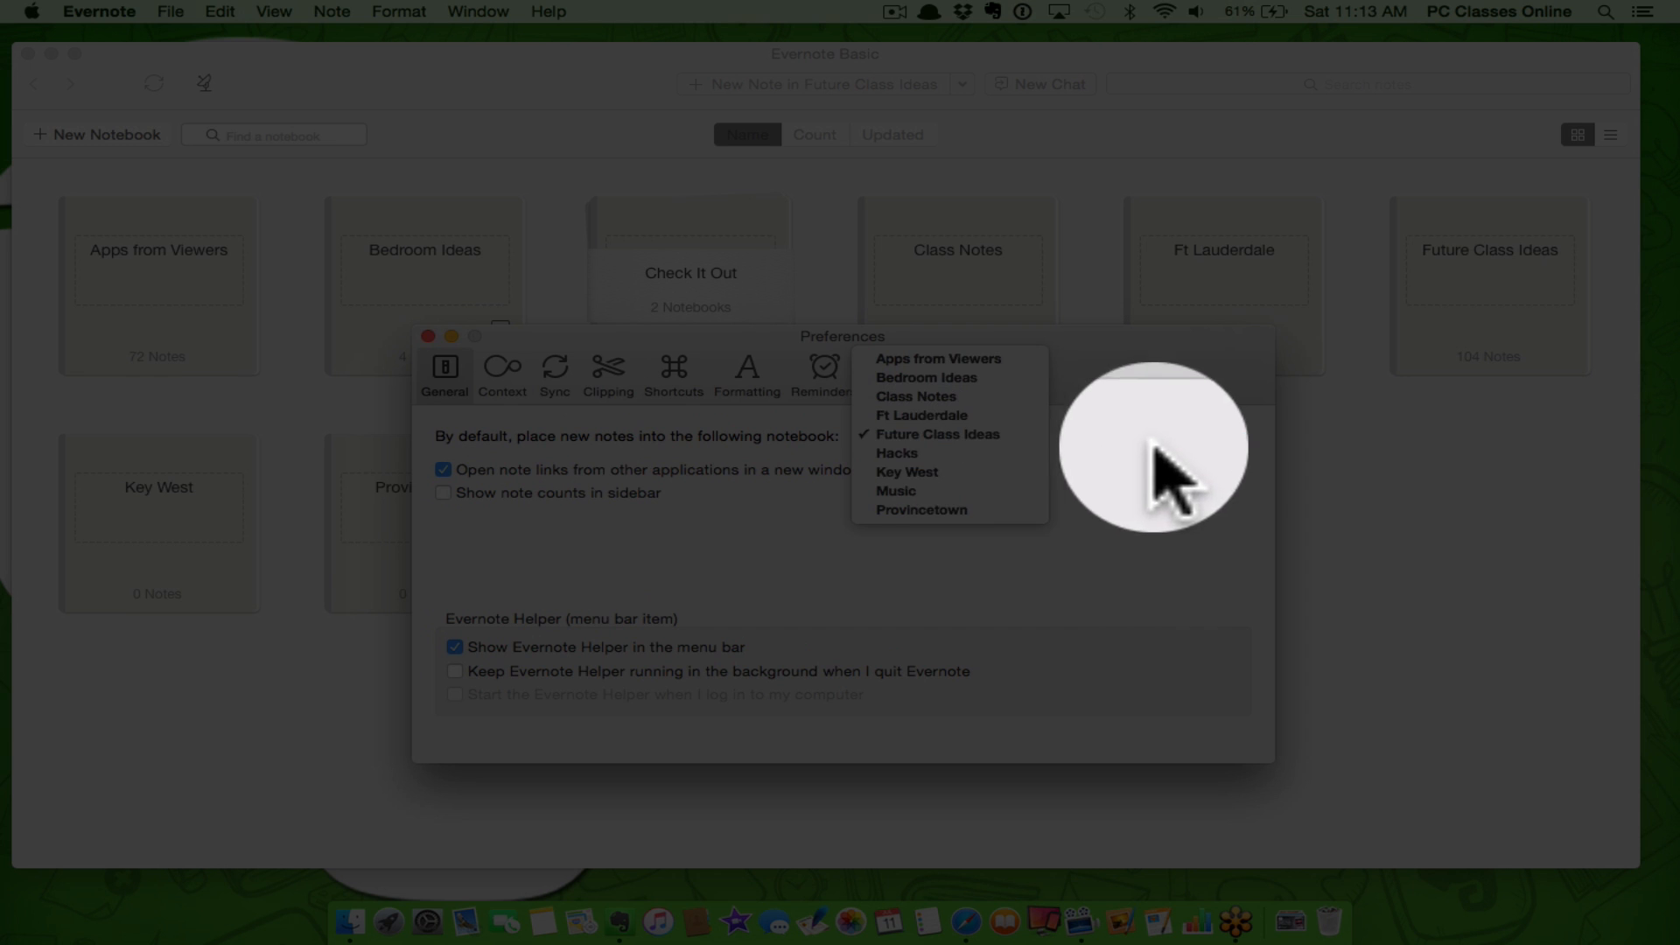
{"action": "left_click", "coordinate": [1159, 448]}
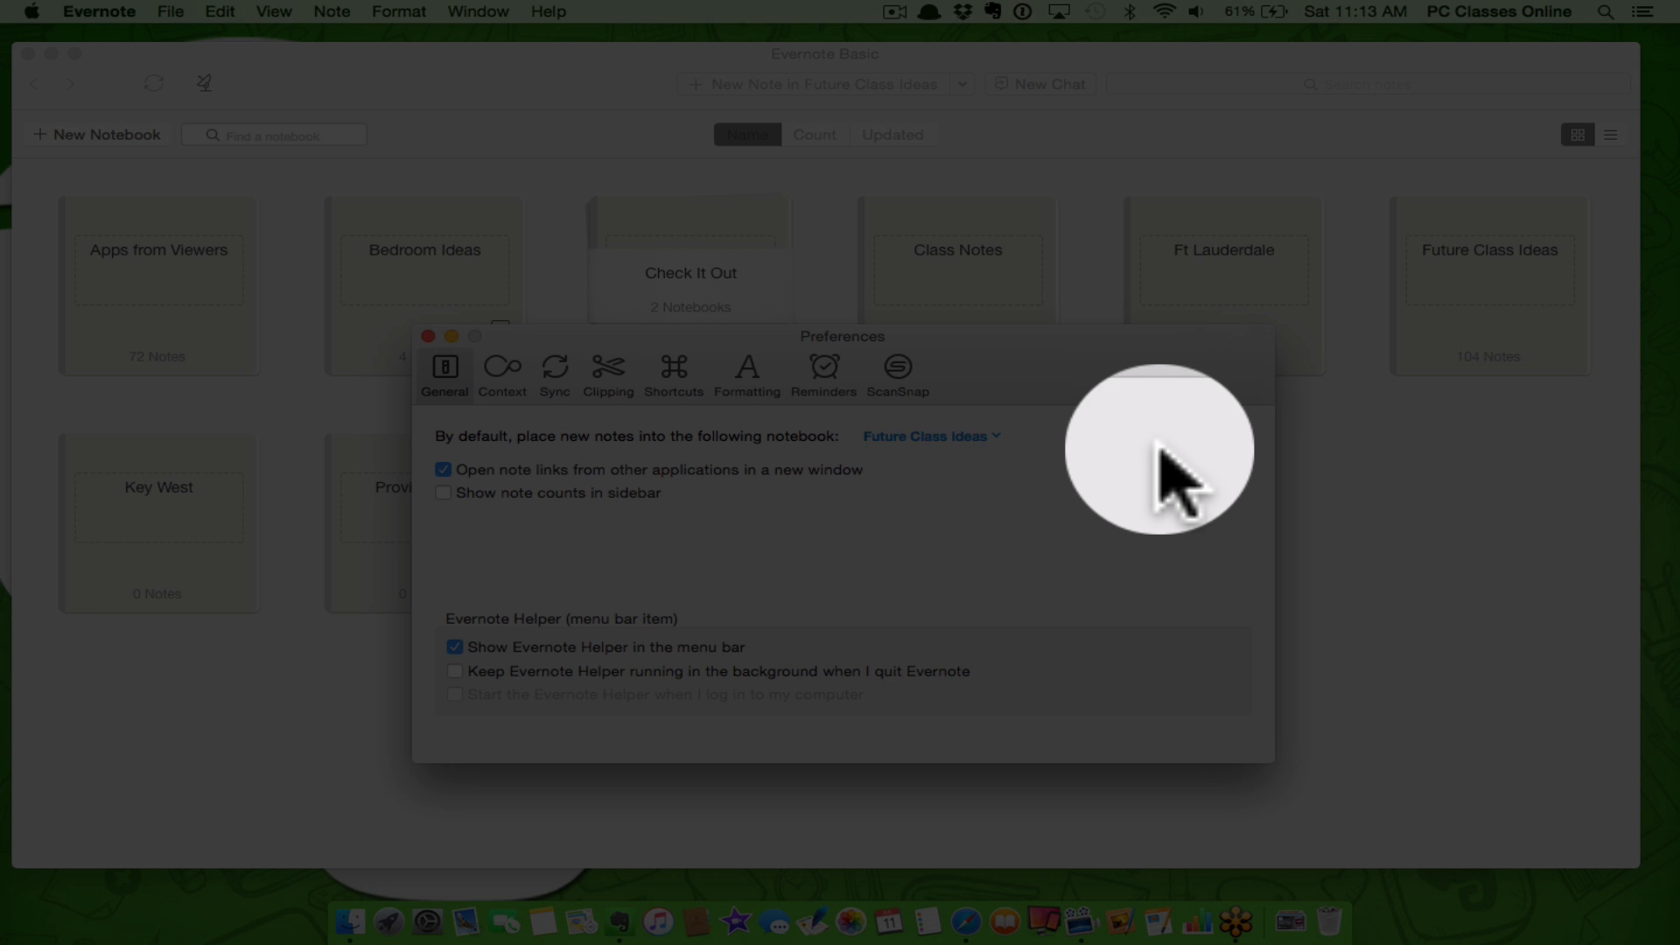
Review the Sync, Clipping, Shortcuts and ScanSnap preferences, and close the preferences
{"action": "left_click", "coordinate": [551, 376]}
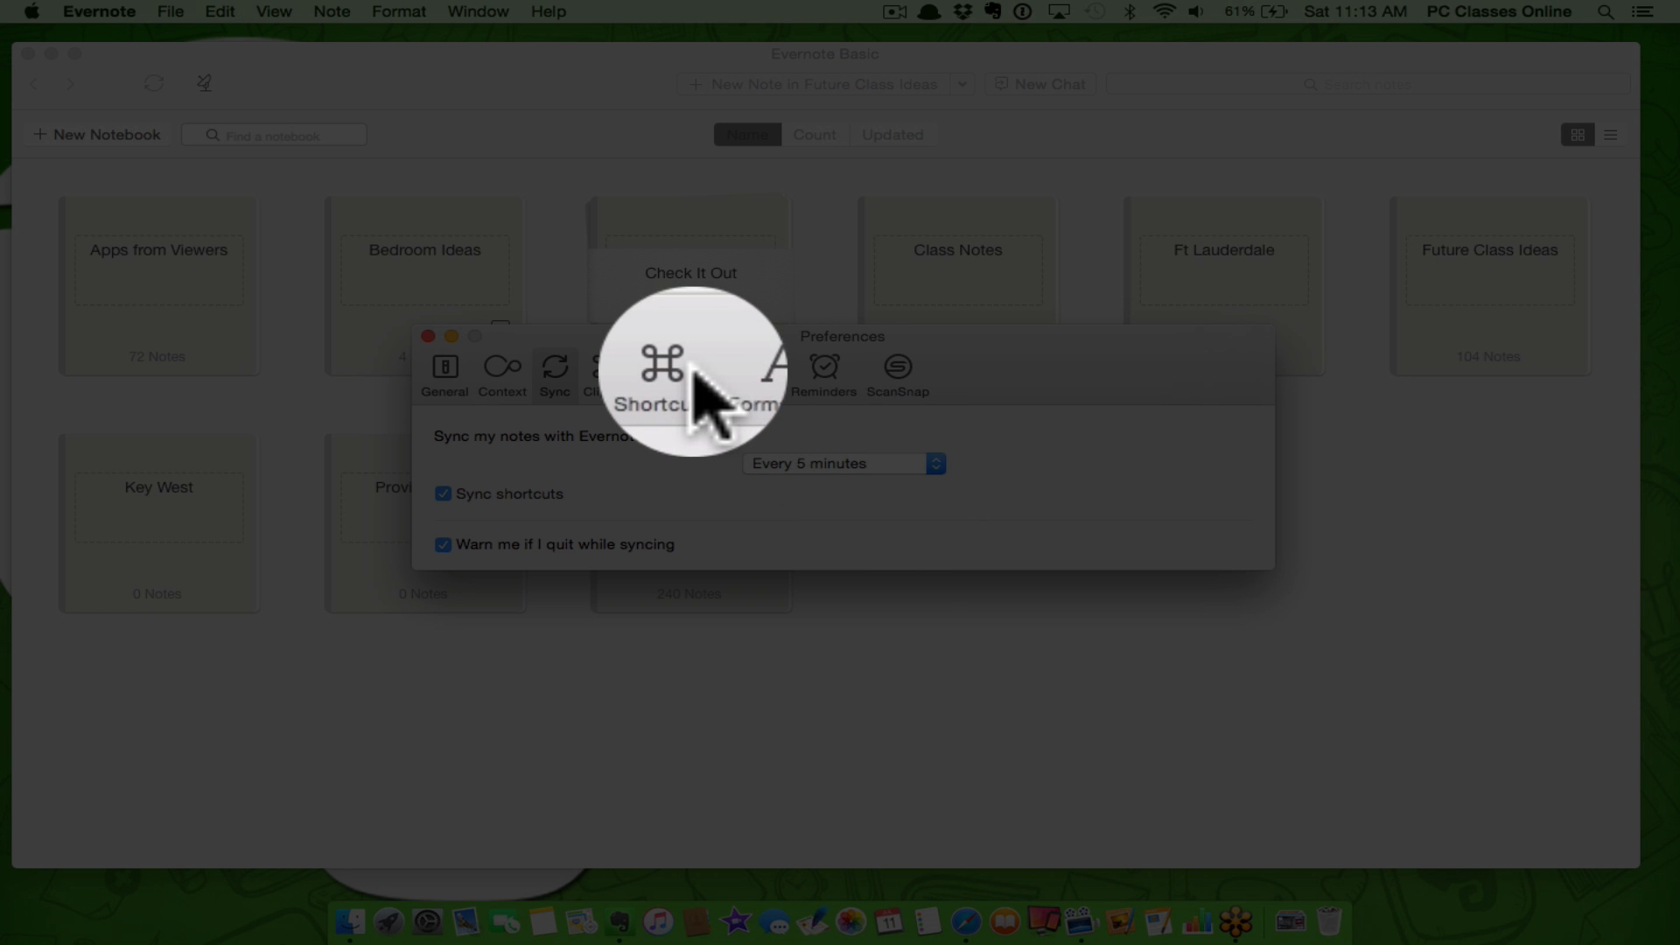
{"action": "left_click", "coordinate": [611, 372]}
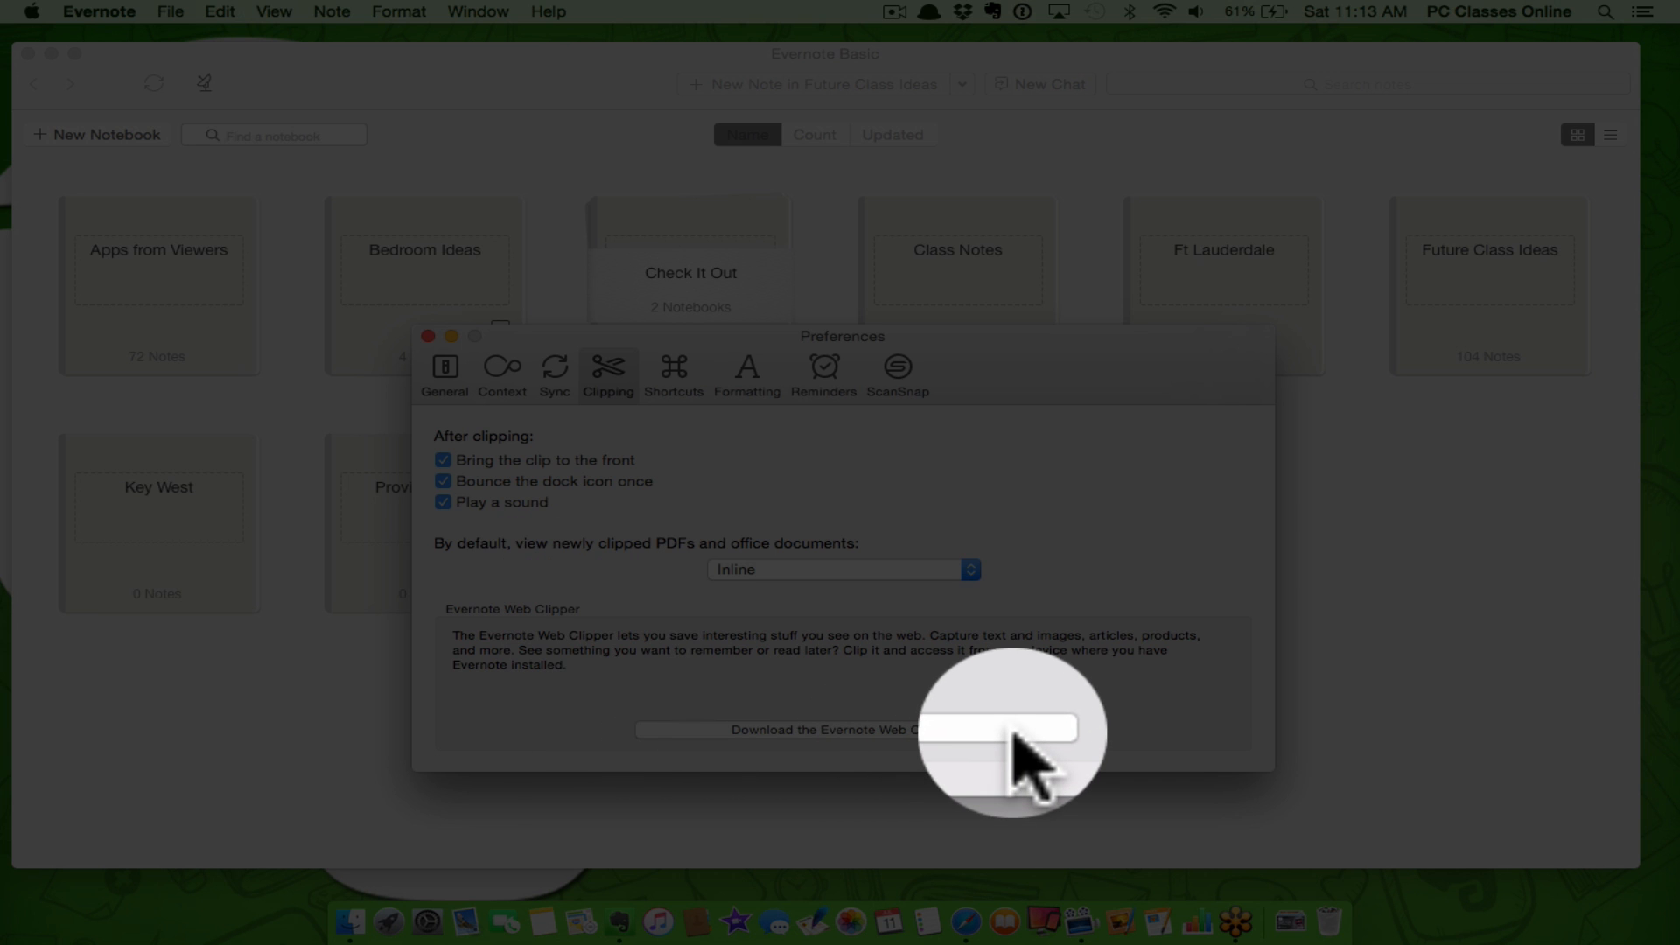
{"action": "left_click", "coordinate": [674, 374]}
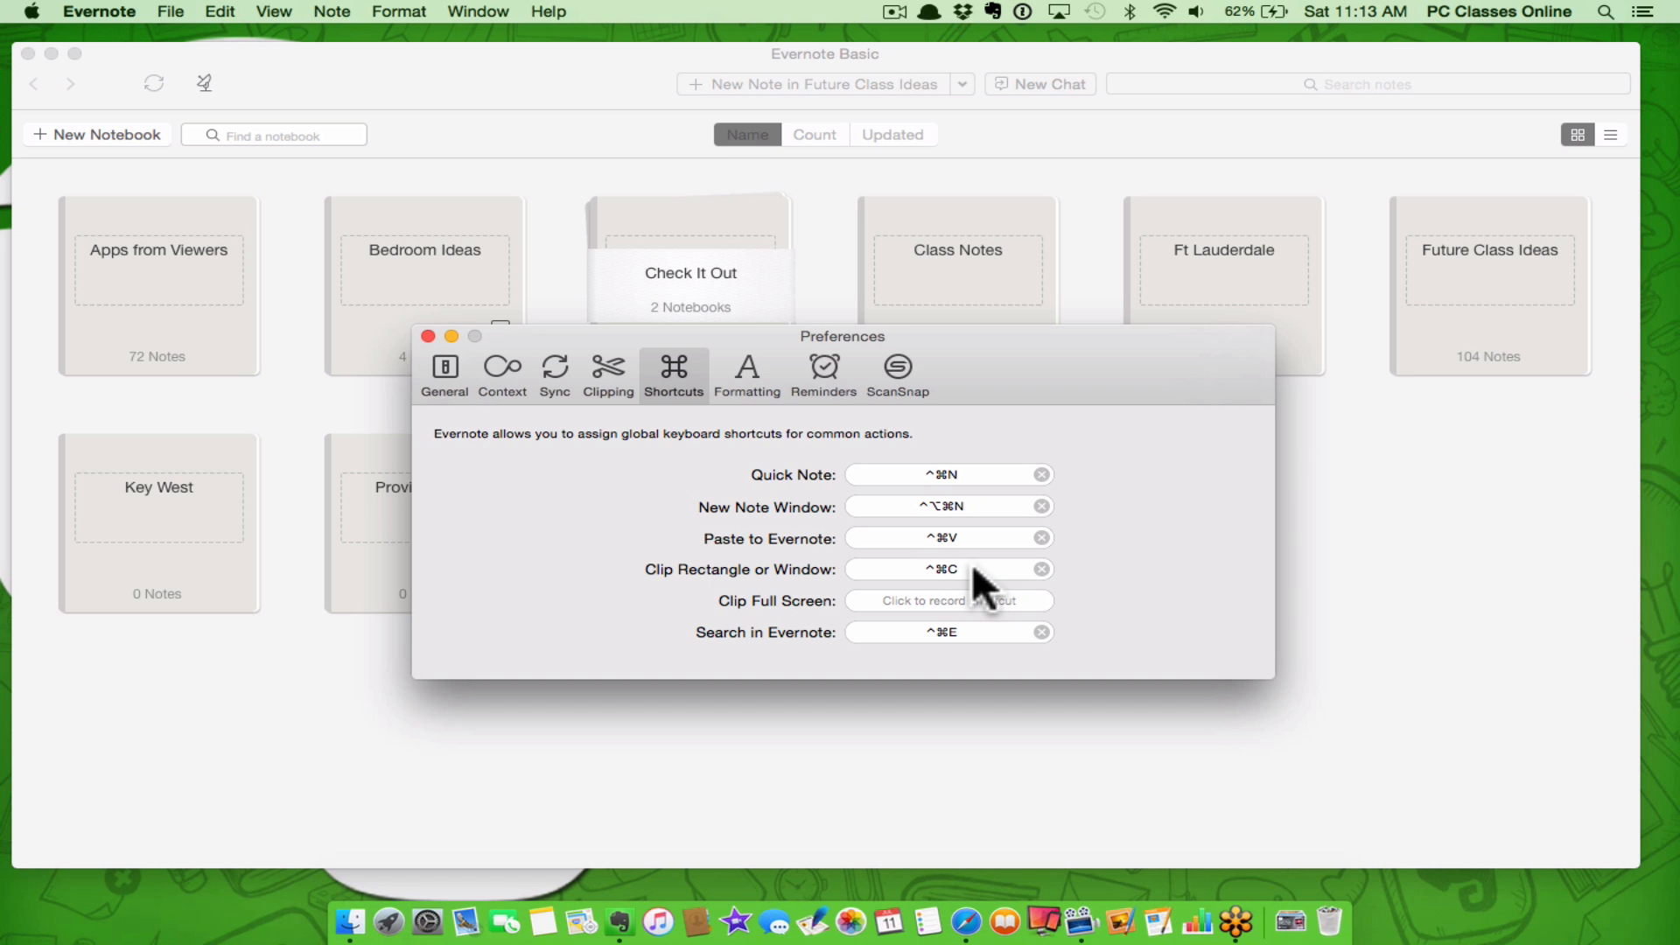
{"action": "left_click", "coordinate": [897, 367]}
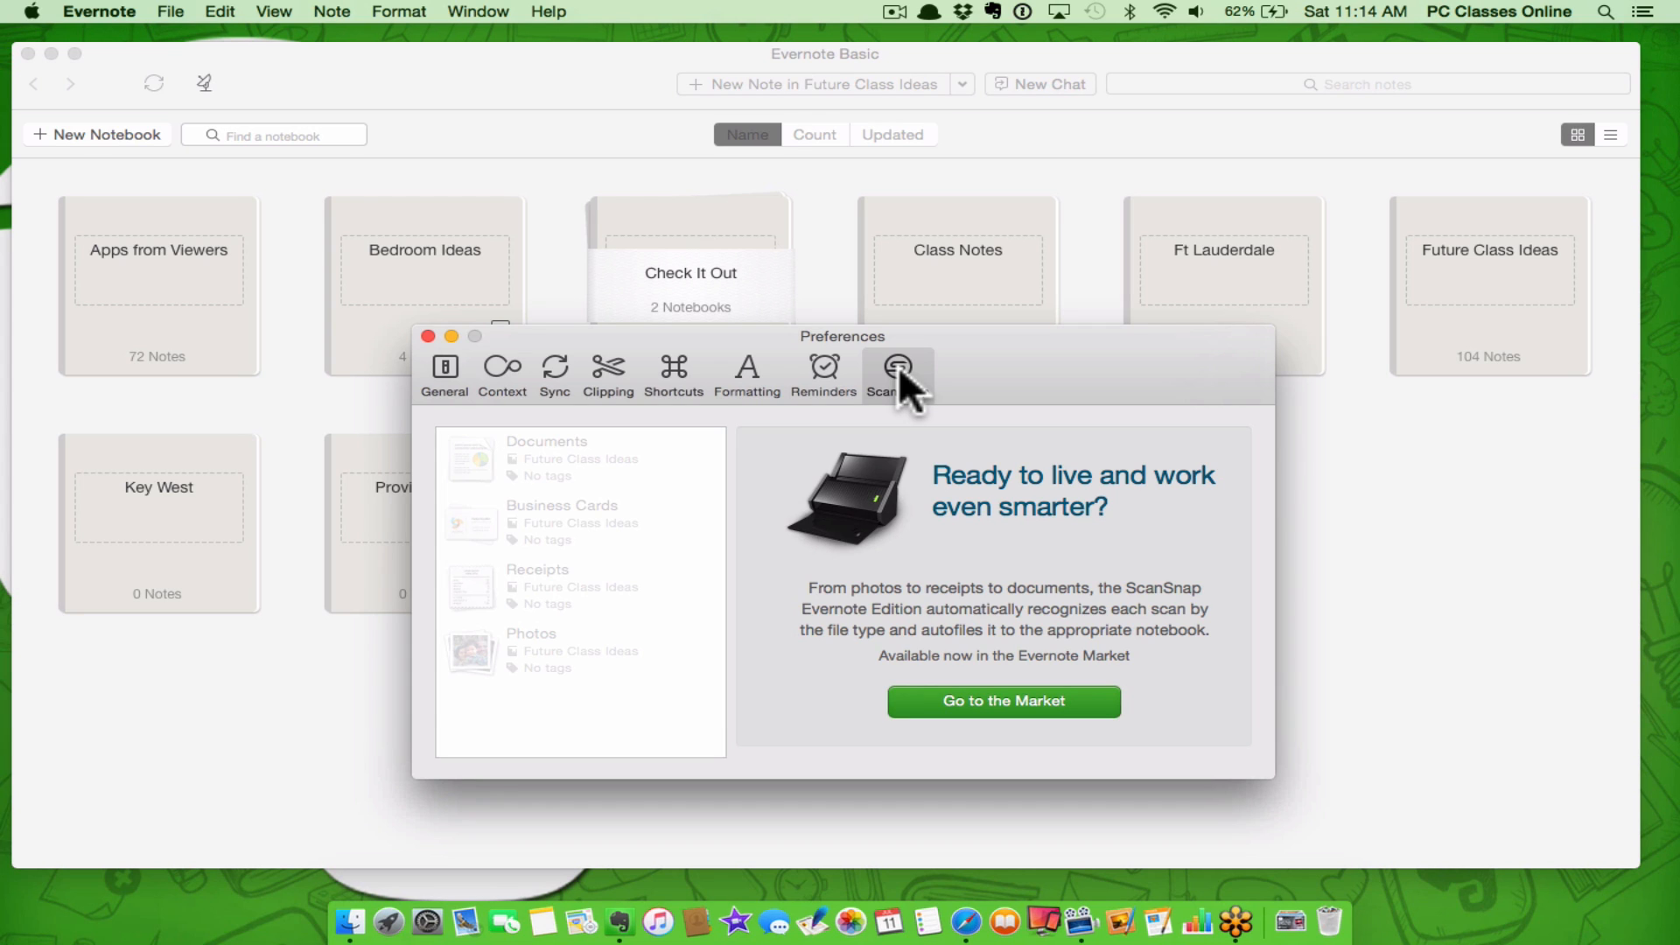
{"action": "left_click", "coordinate": [427, 336]}
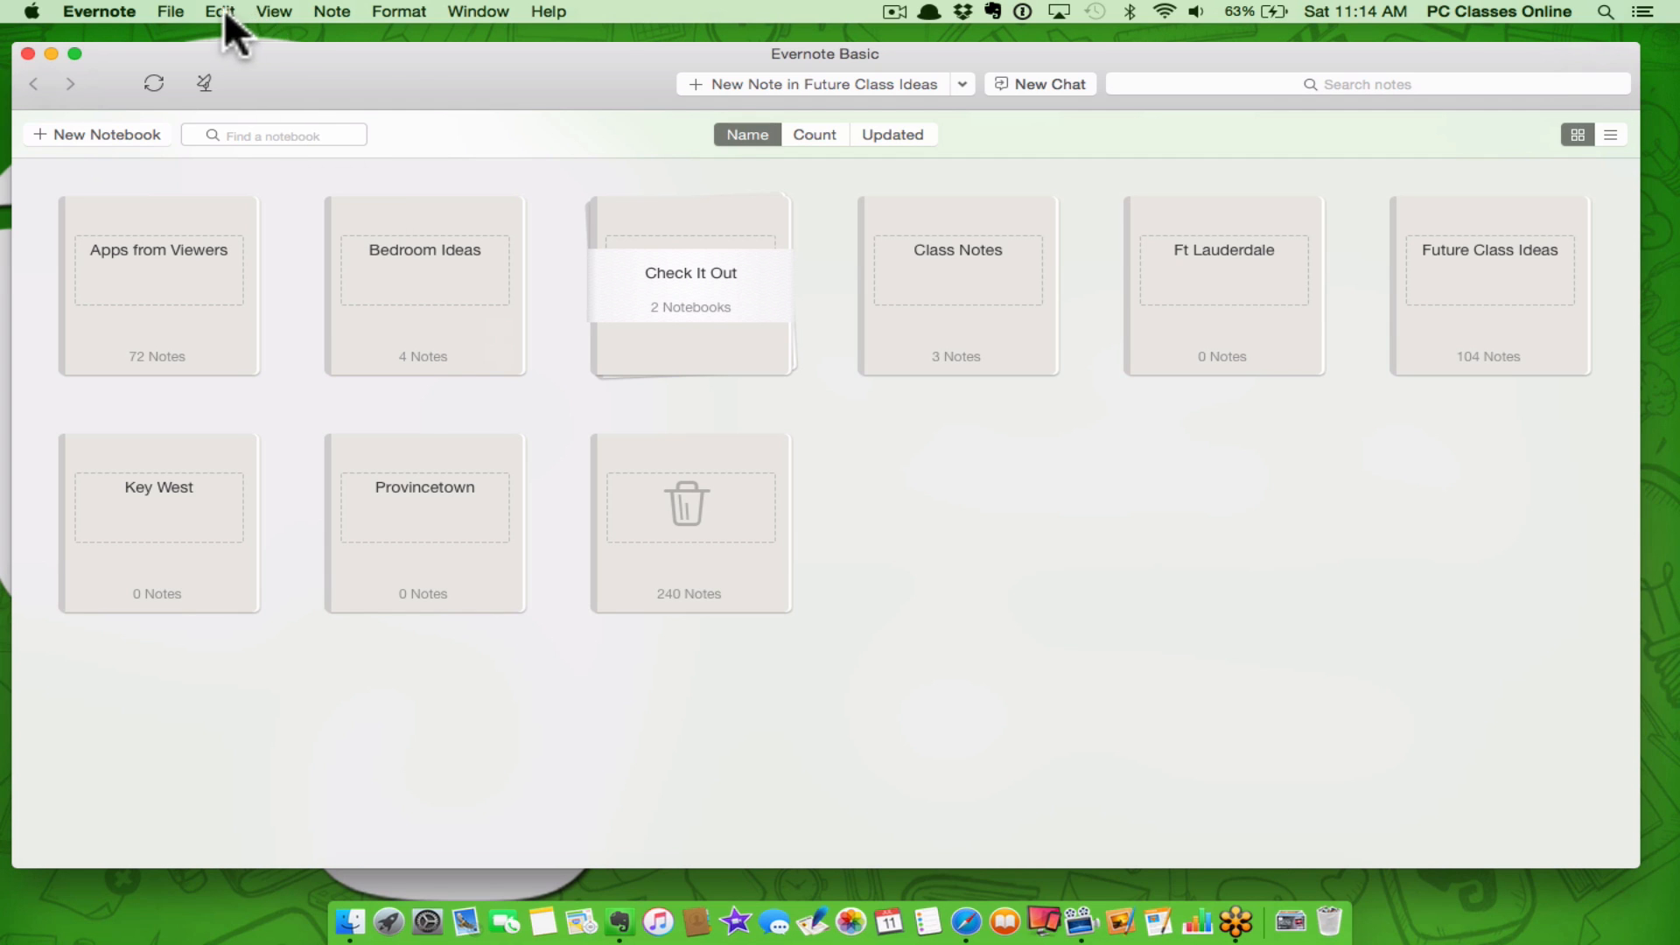
{"action": "left_click", "coordinate": [169, 12]}
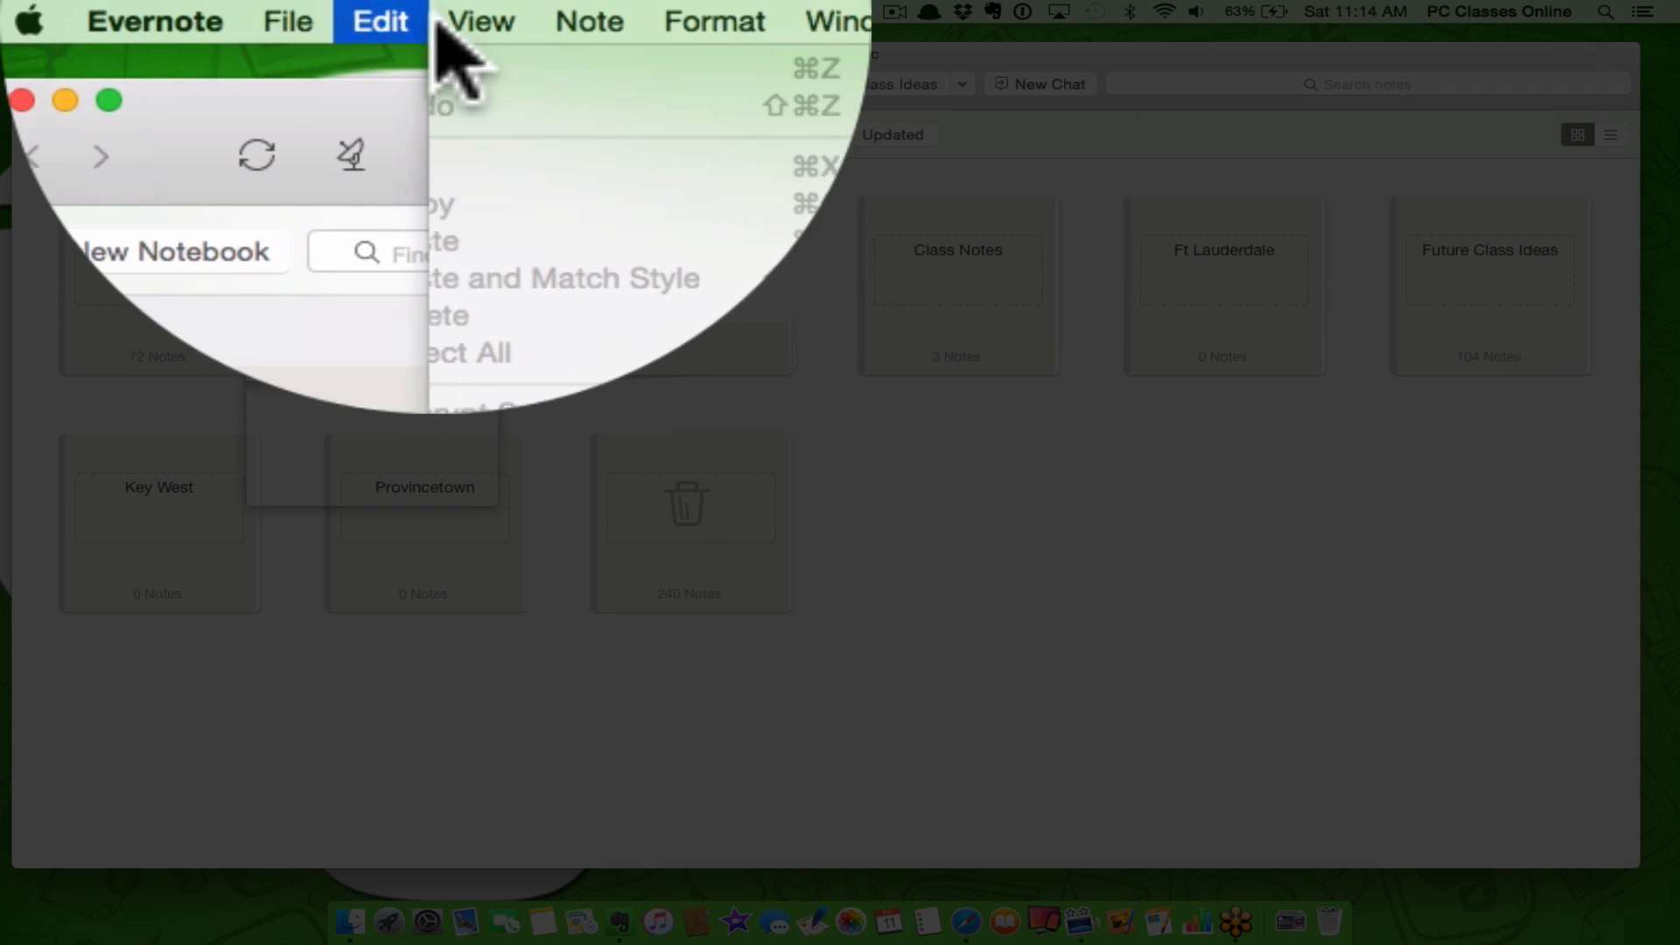
{"action": "mouse_move", "coordinate": [258, 11]}
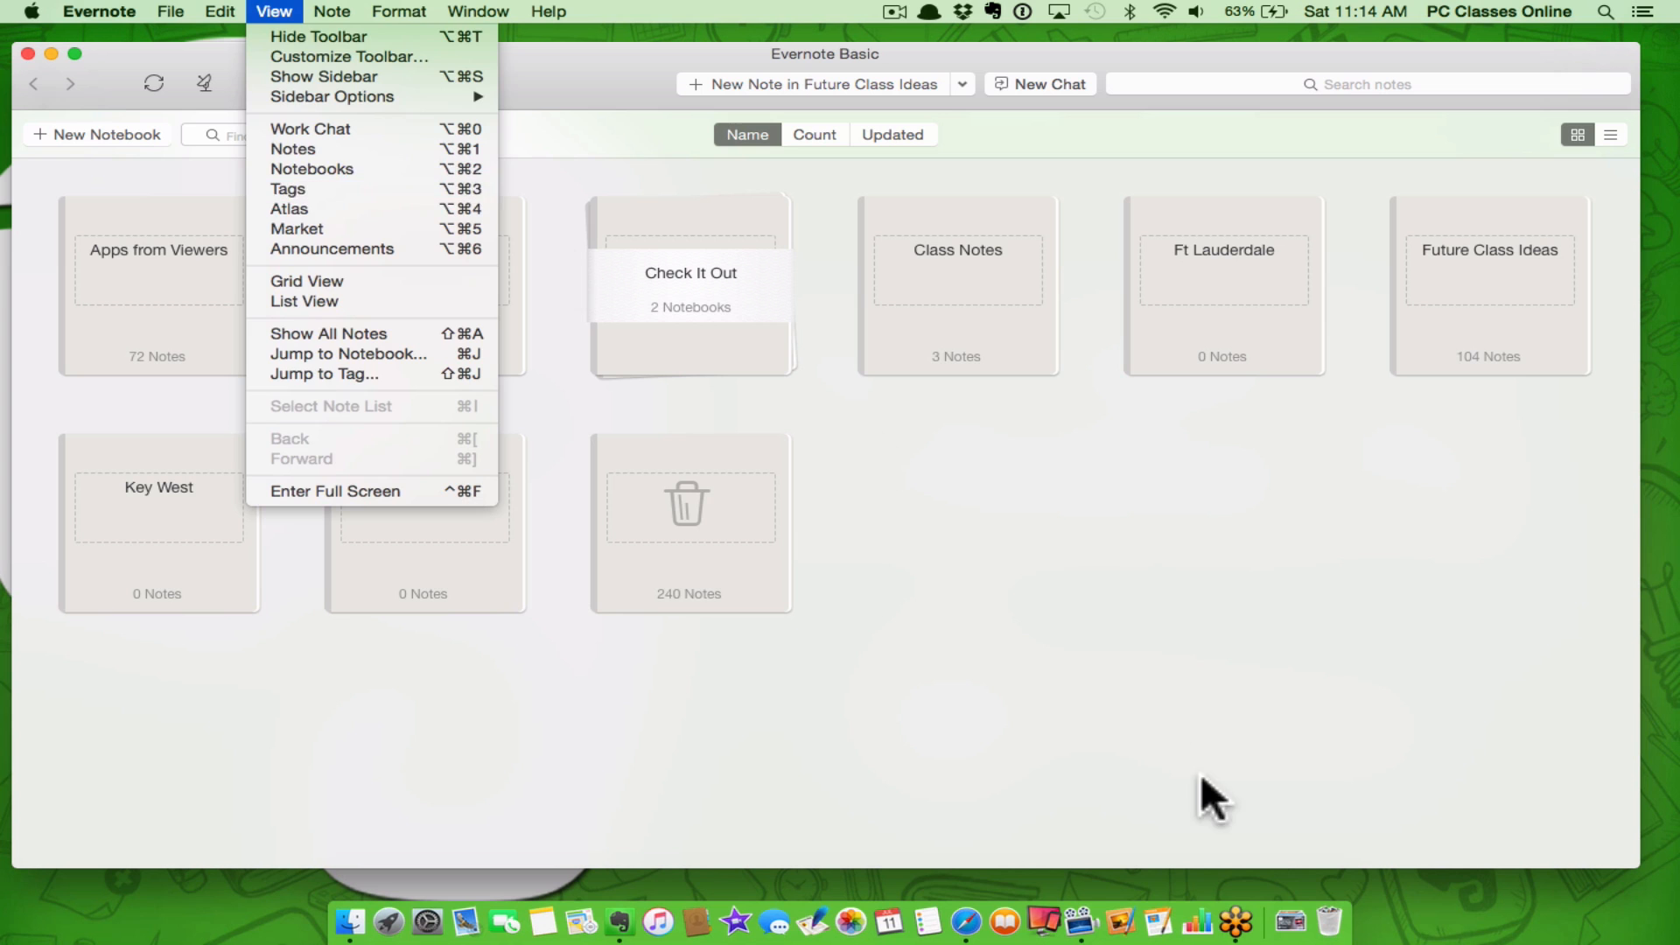
{"action": "left_click", "coordinate": [1200, 770]}
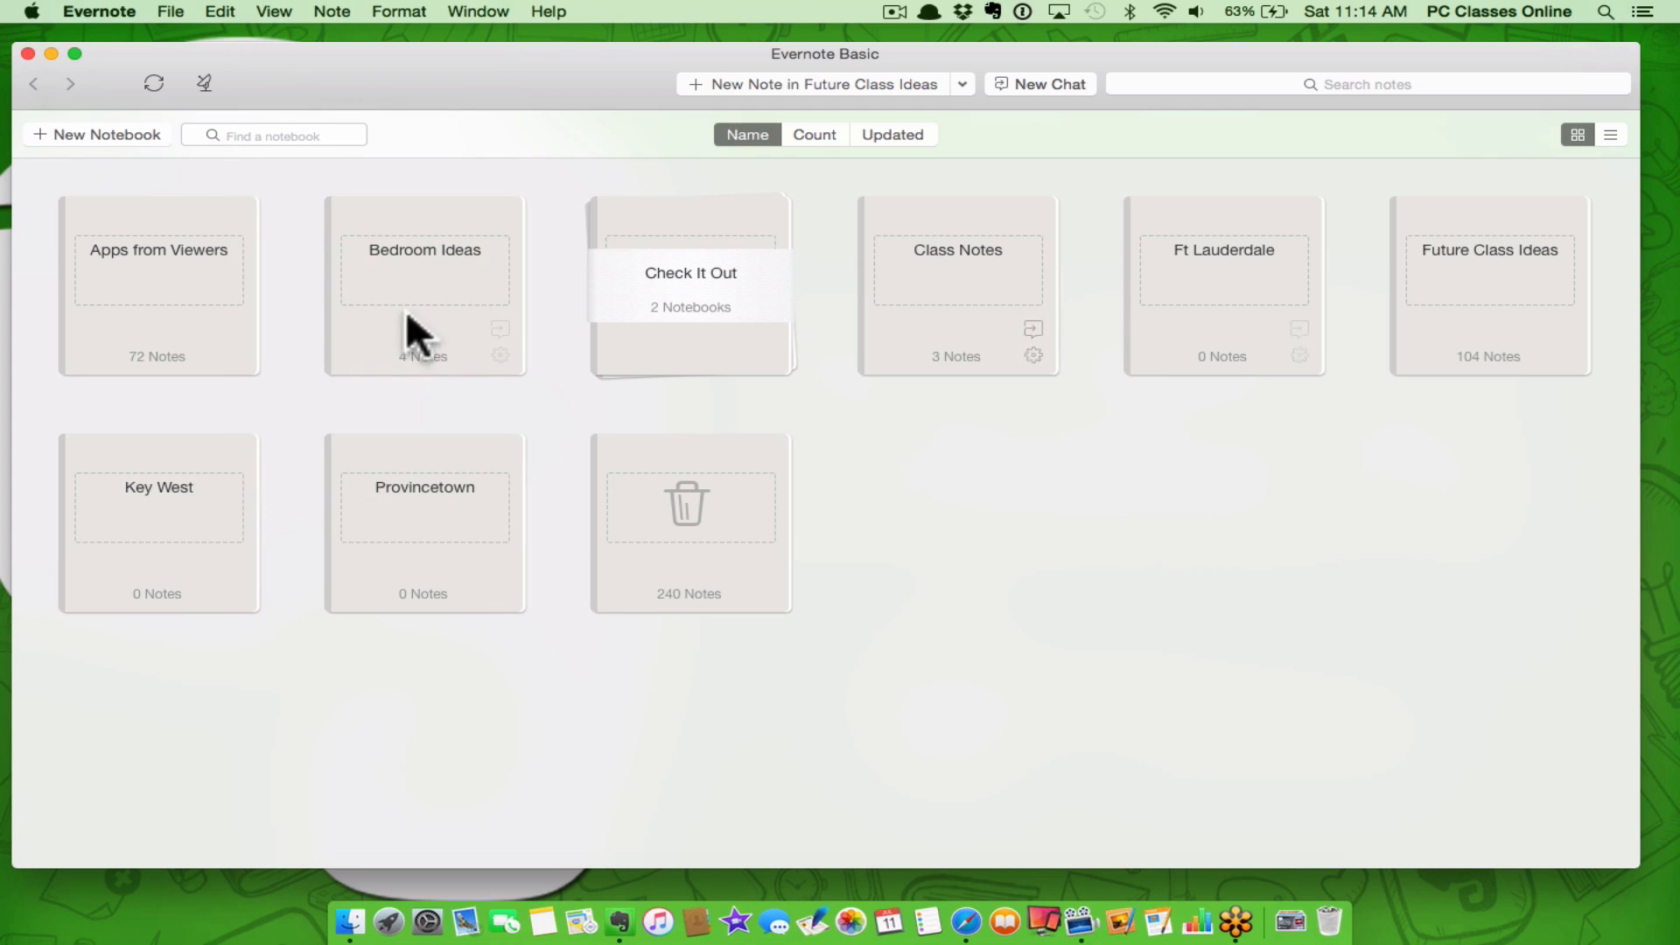
Show the notebooks view and create a new notebook named Bread Machine Recipes
{"action": "left_click", "coordinate": [273, 12]}
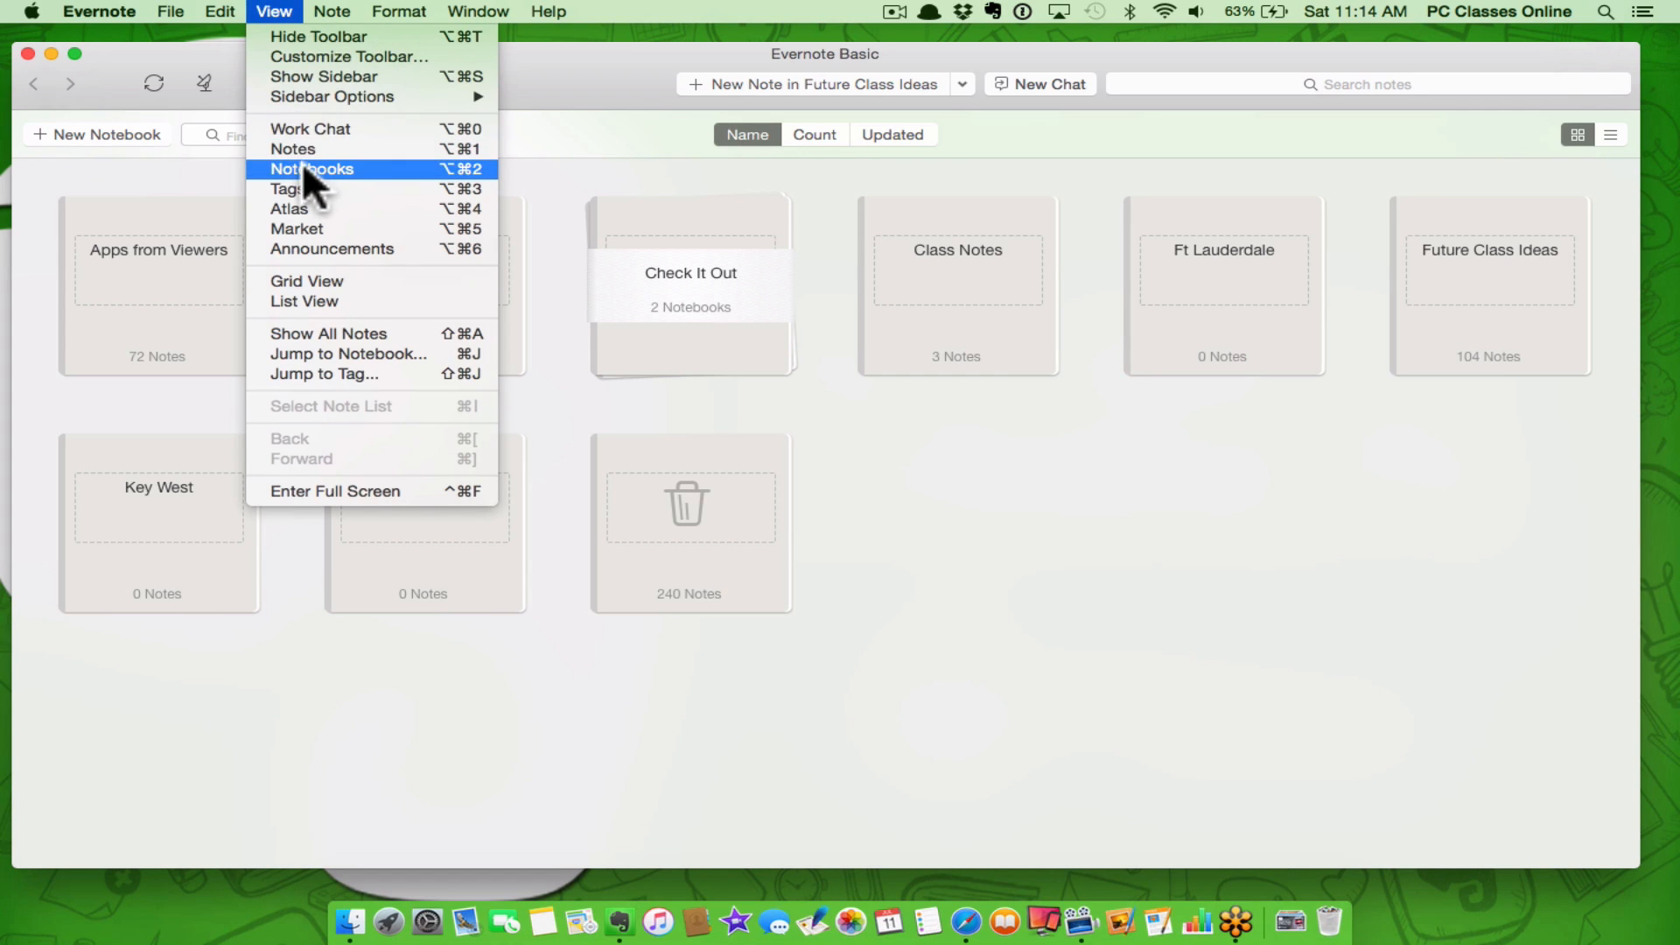
{"action": "left_click", "coordinate": [359, 166]}
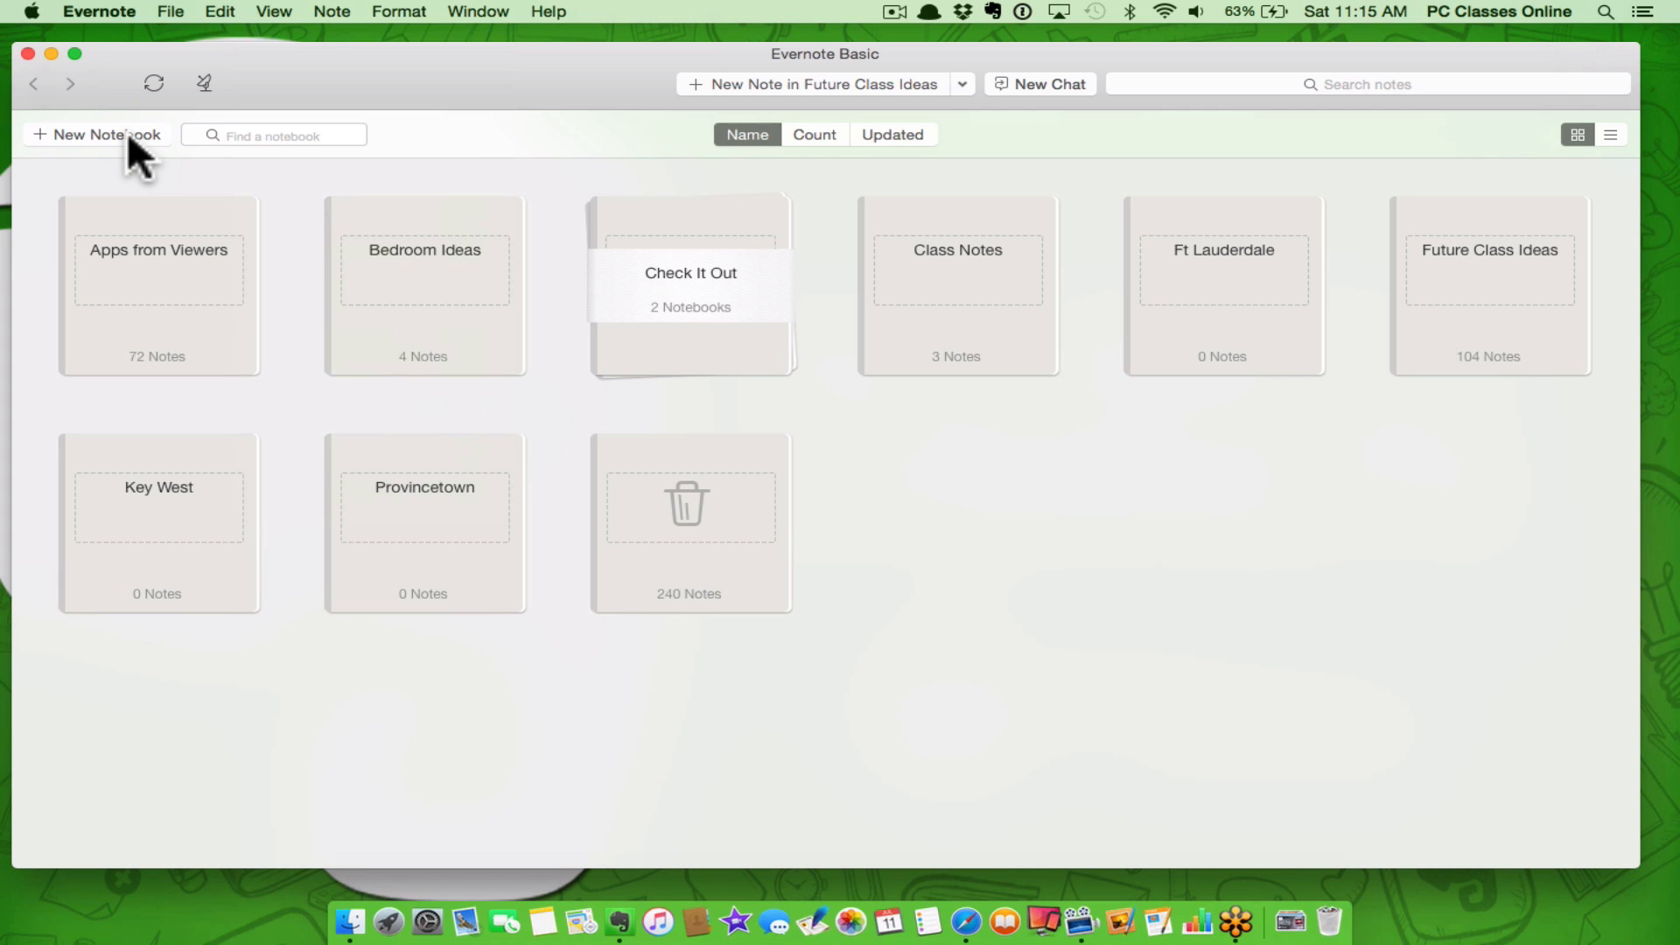
{"action": "left_click", "coordinate": [113, 130]}
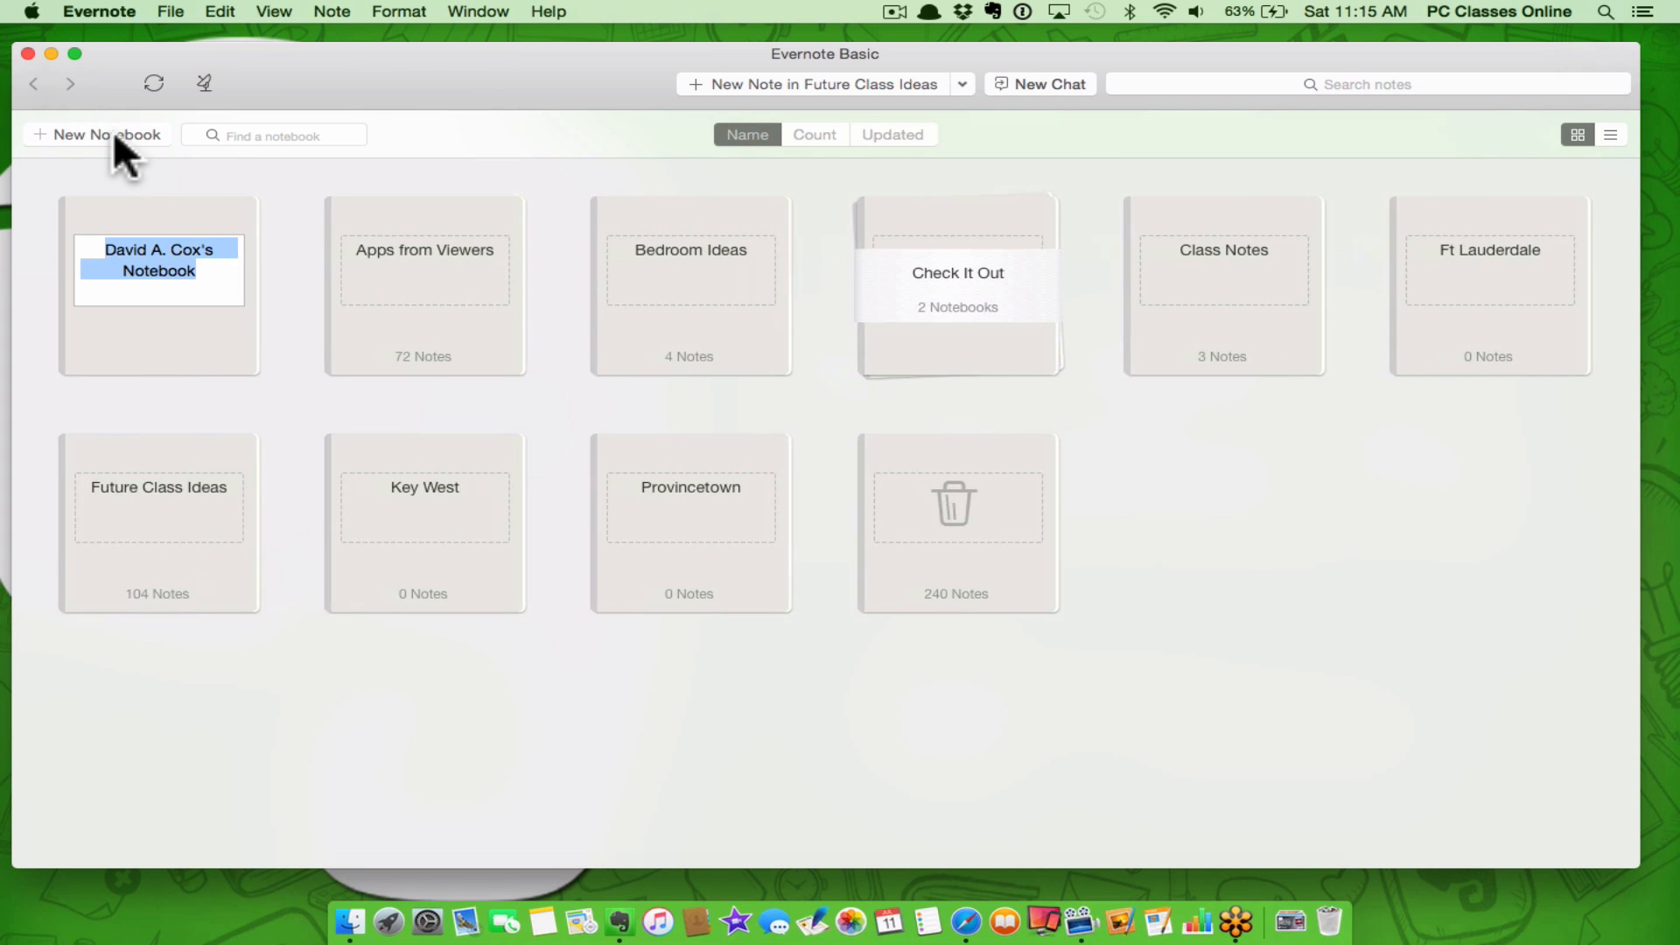
{"action": "type", "text": "Bread "}
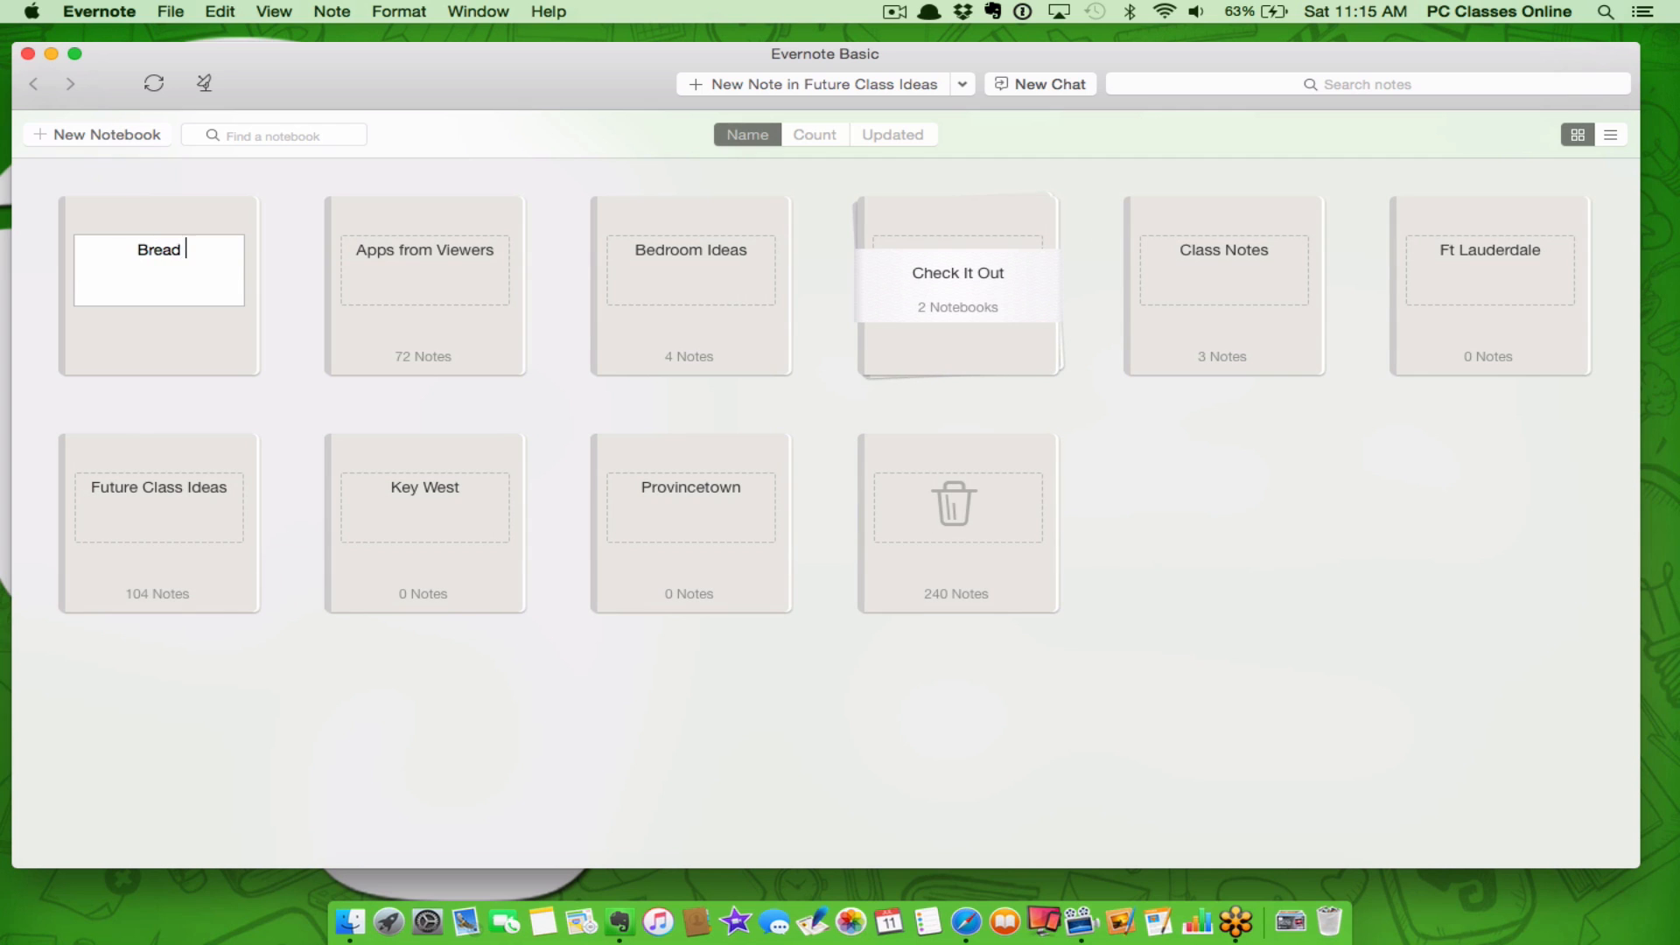
{"action": "type", "text": "Machine Recipes"}
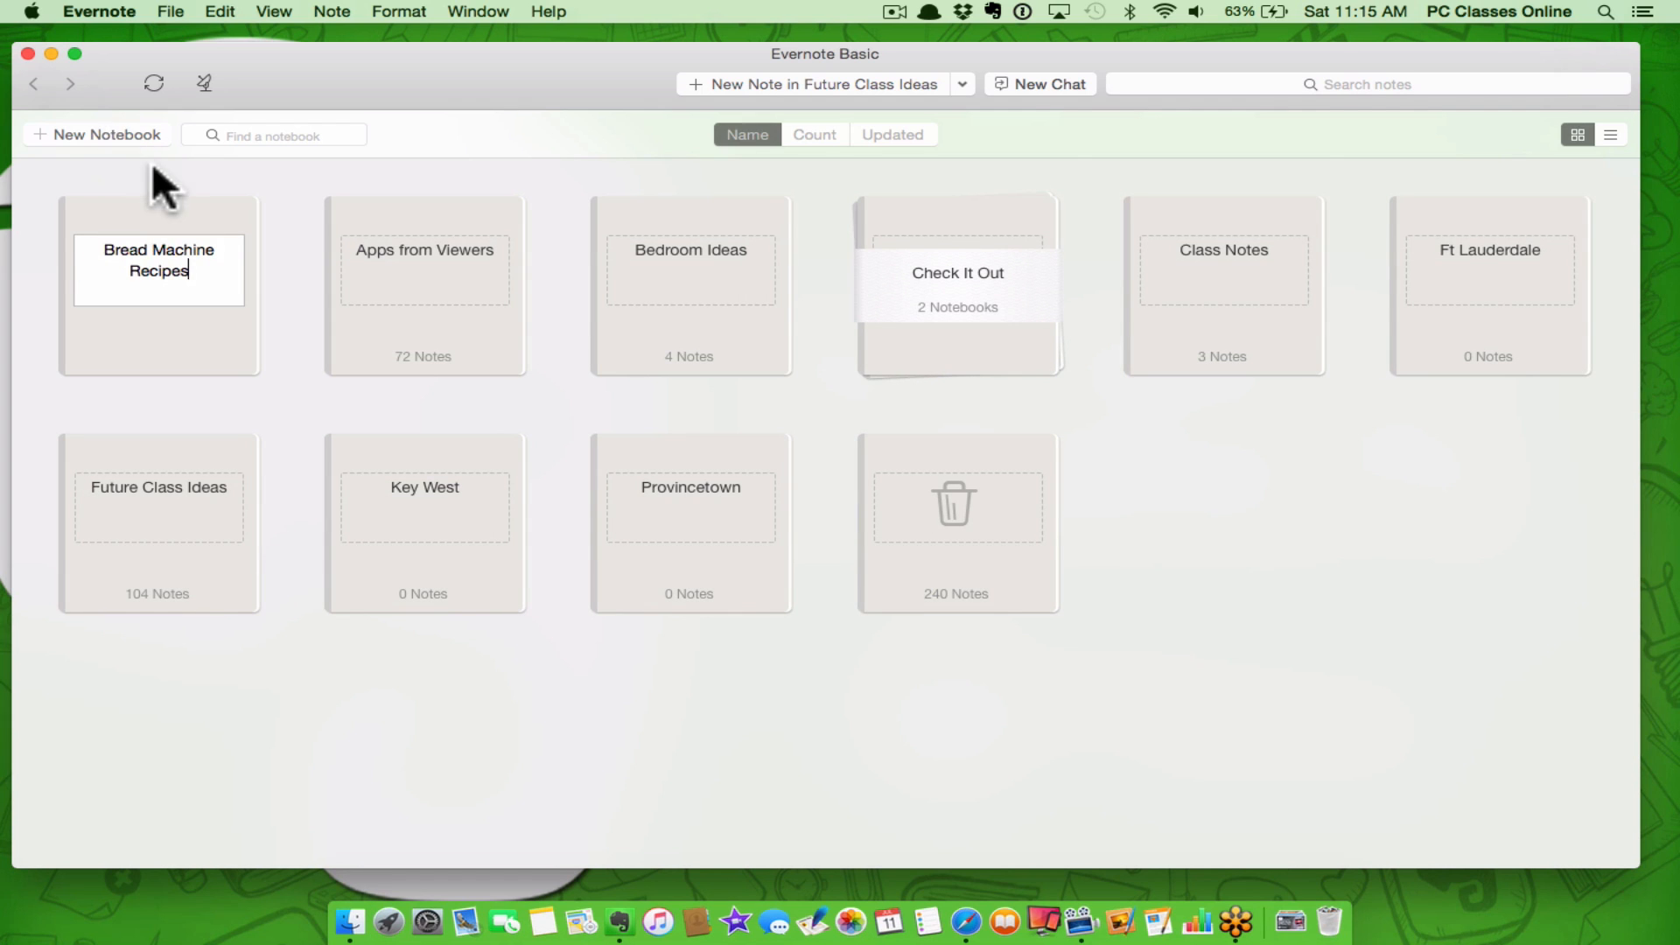
{"action": "key", "text": "Return"}
Create two more notebooks named Desserts and Italian, and clear the notebook selection
{"action": "left_click", "coordinate": [102, 126]}
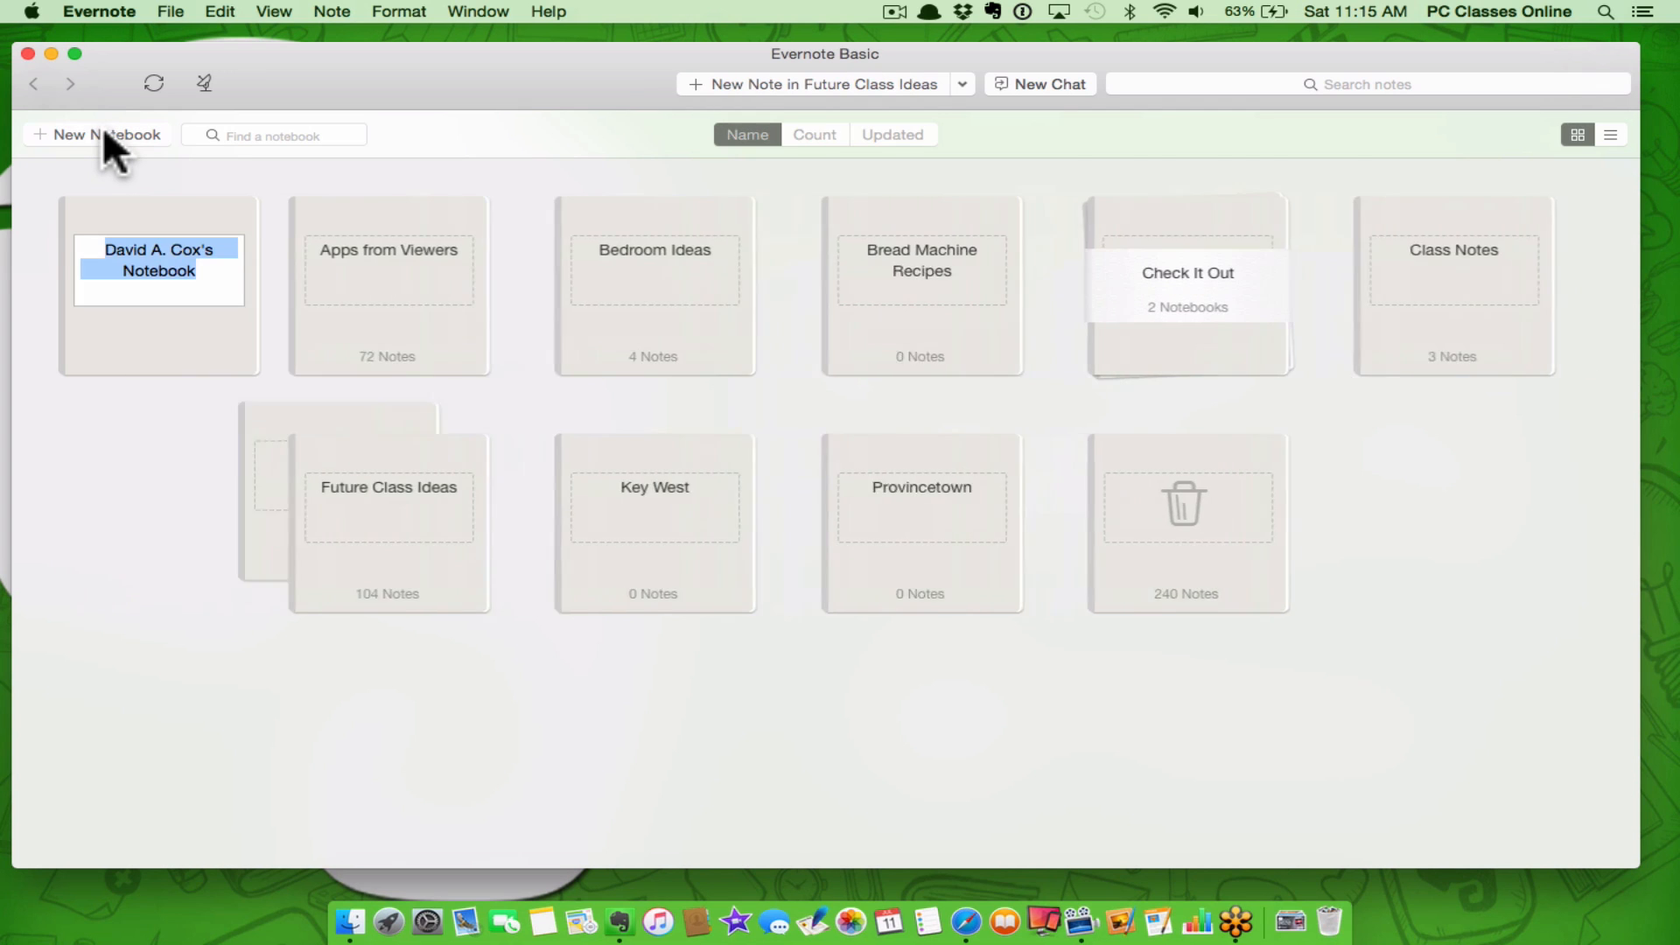
{"action": "type", "text": "Desserts"}
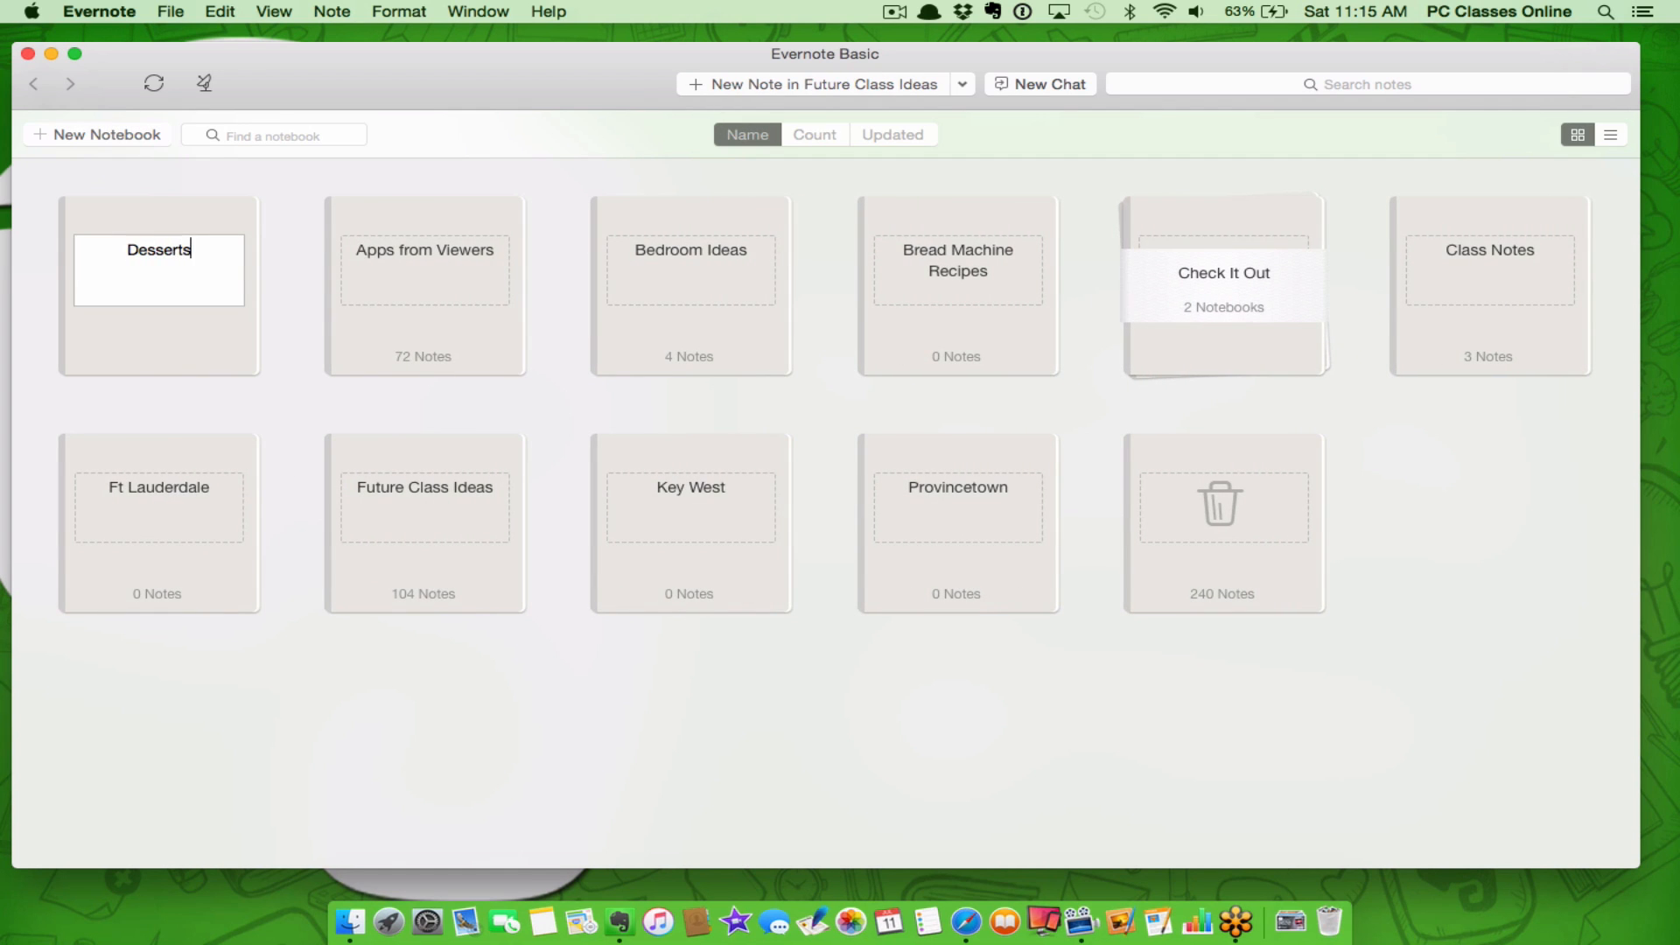
{"action": "key", "text": "Return"}
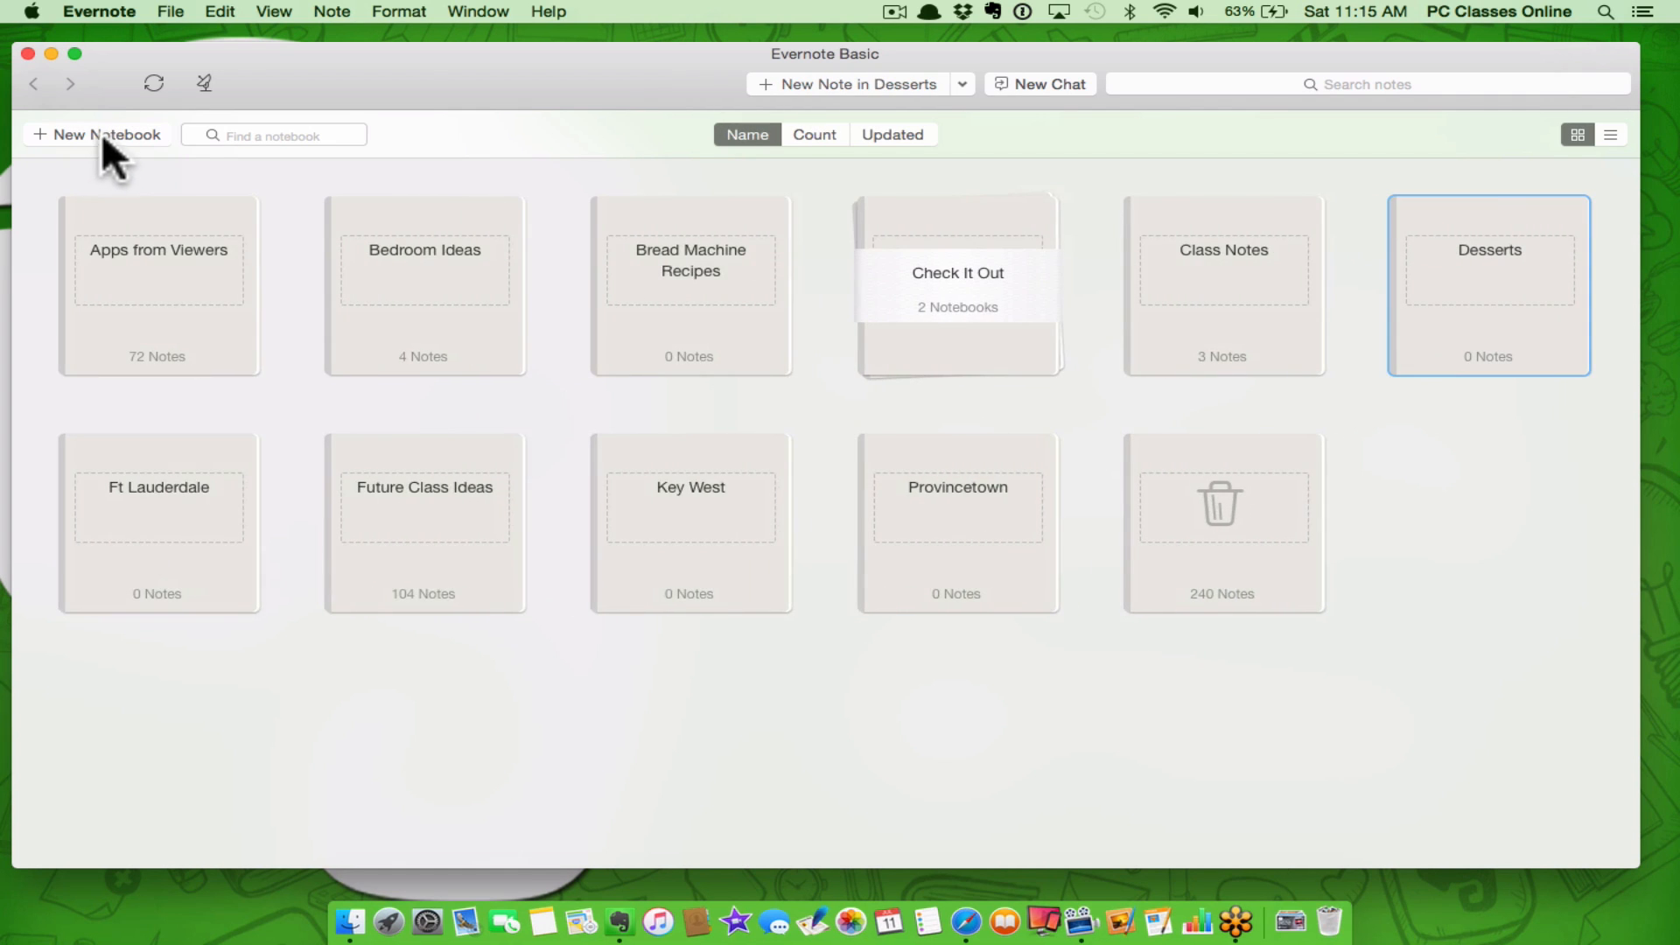
{"action": "left_click", "coordinate": [101, 131]}
{"action": "key", "text": "BackSpace"}
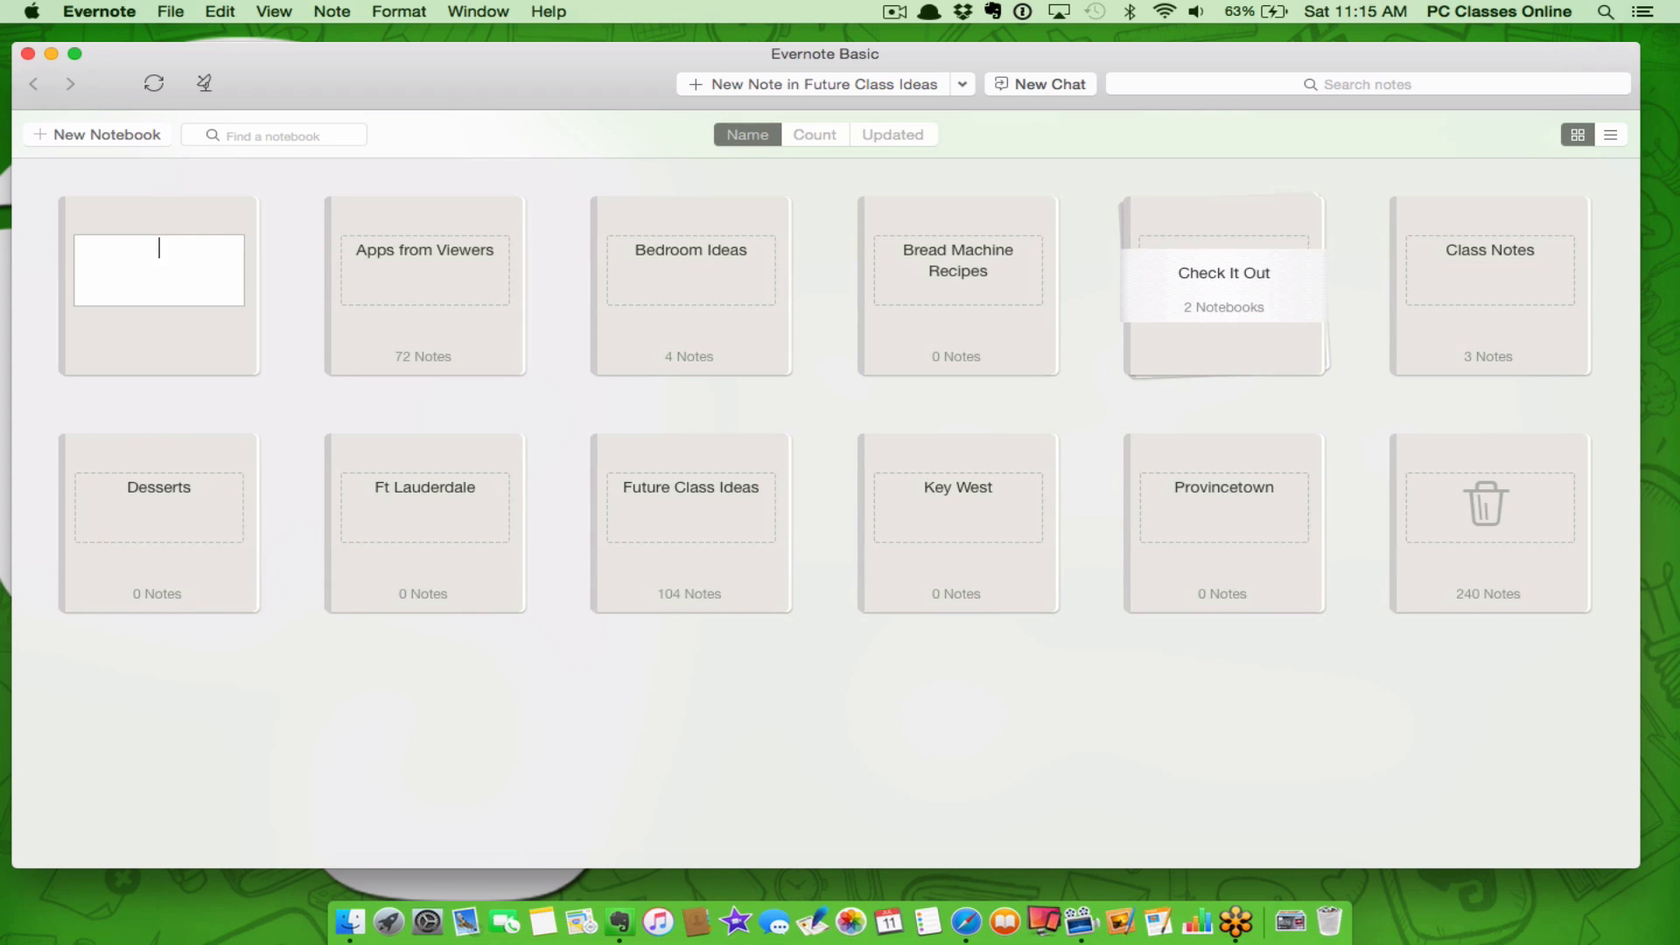
{"action": "type", "text": "Italian"}
{"action": "key", "text": "Return"}
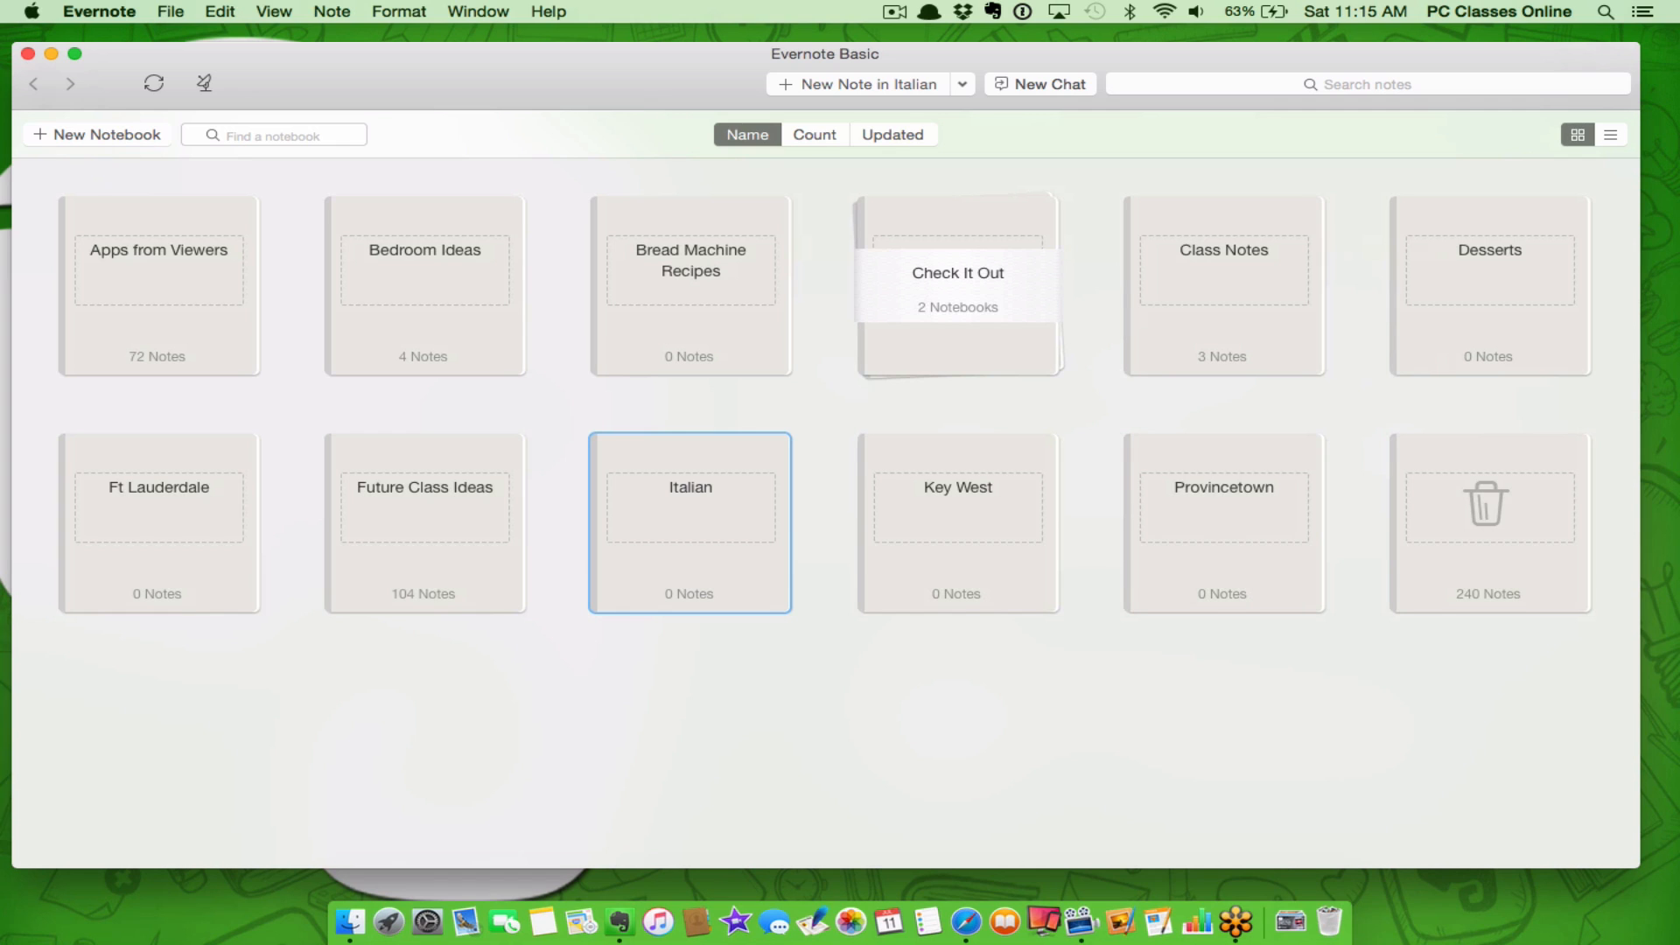
{"action": "left_click", "coordinate": [500, 681]}
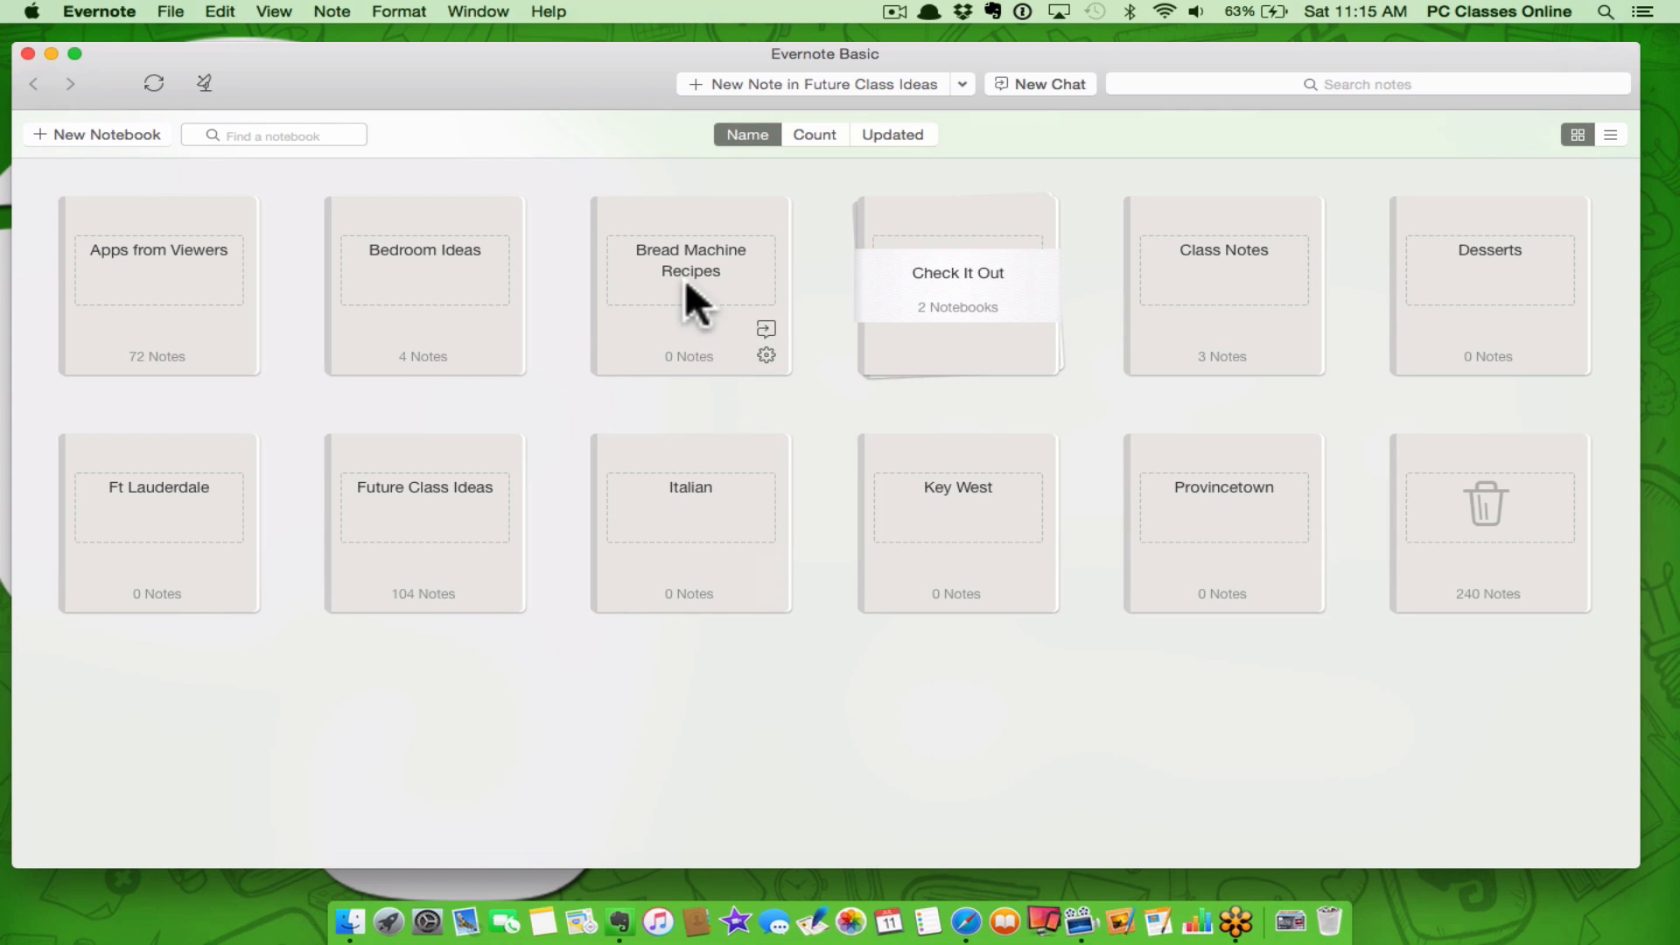
Stack the Bread Machine Recipes notebook onto the Italian notebook and add Desserts to the same stack
{"action": "left_click", "coordinate": [664, 212]}
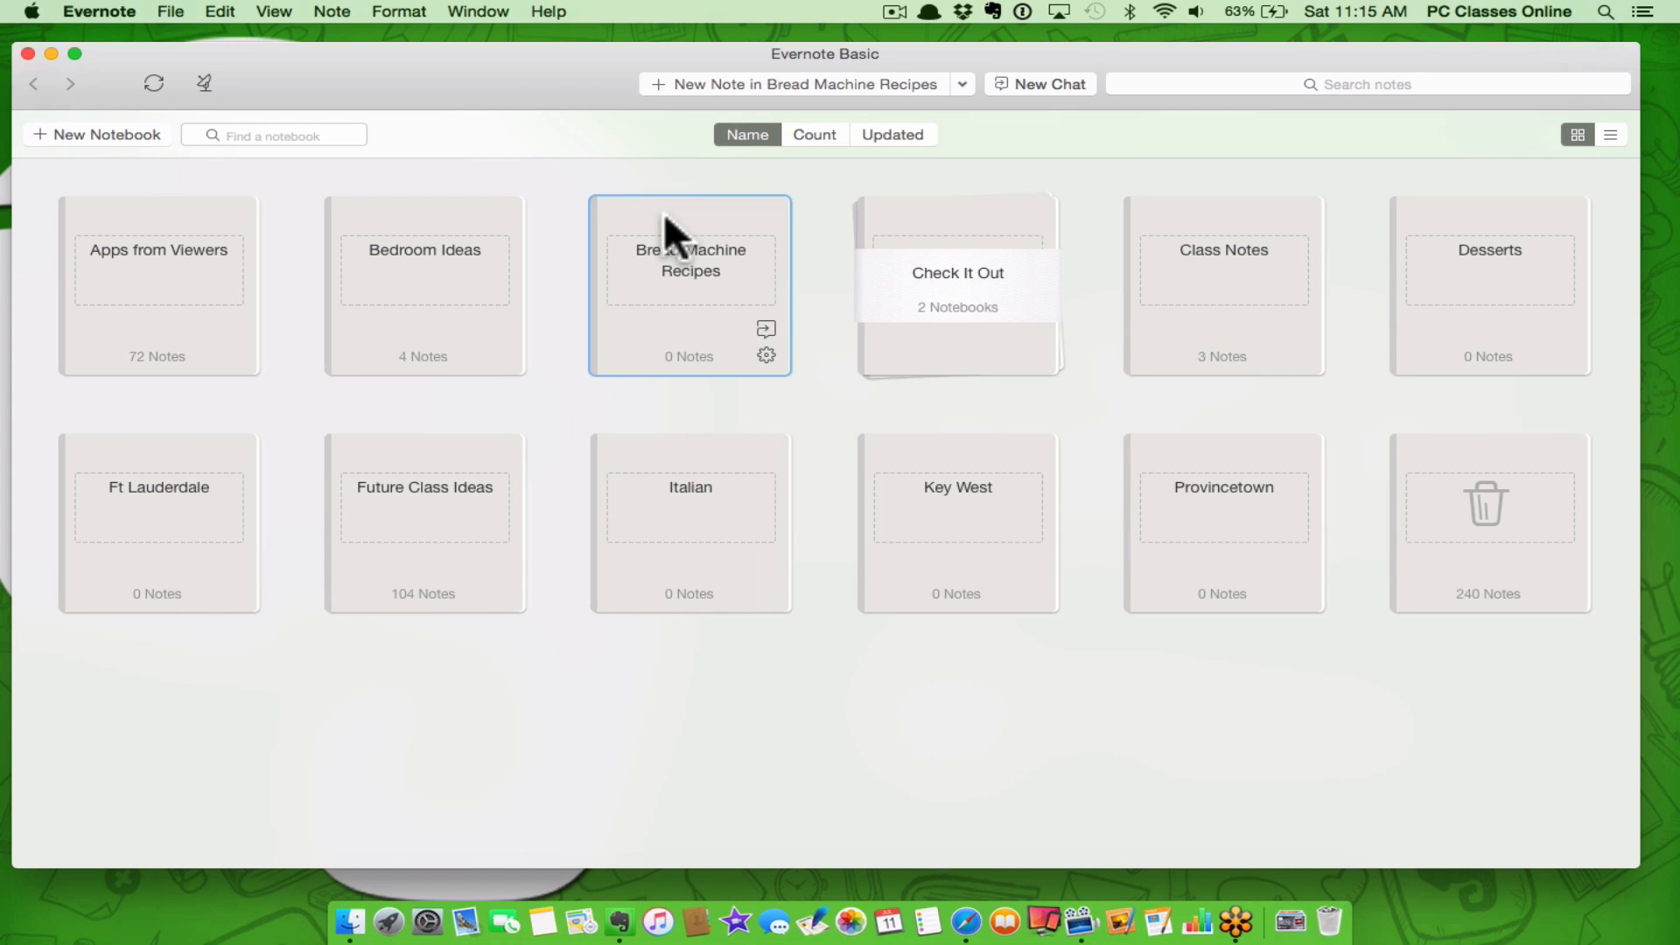
{"action": "left_click_drag", "start_coordinate": [663, 213], "coordinate": [659, 464]}
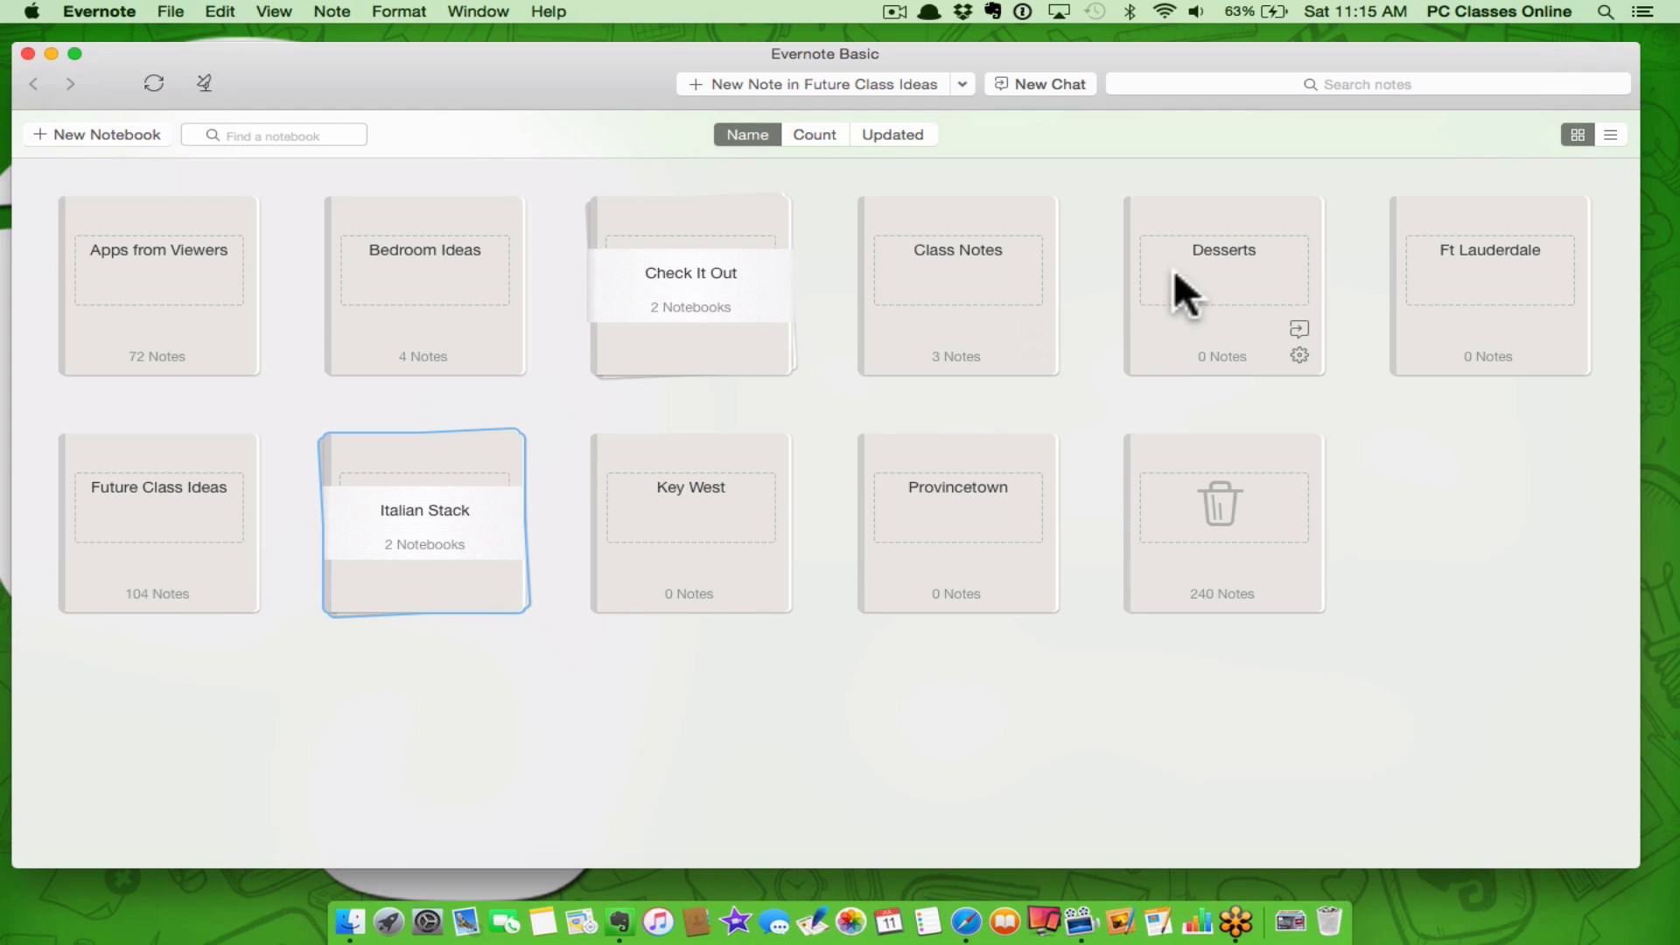
{"action": "left_click_drag", "start_coordinate": [1243, 212], "coordinate": [449, 469]}
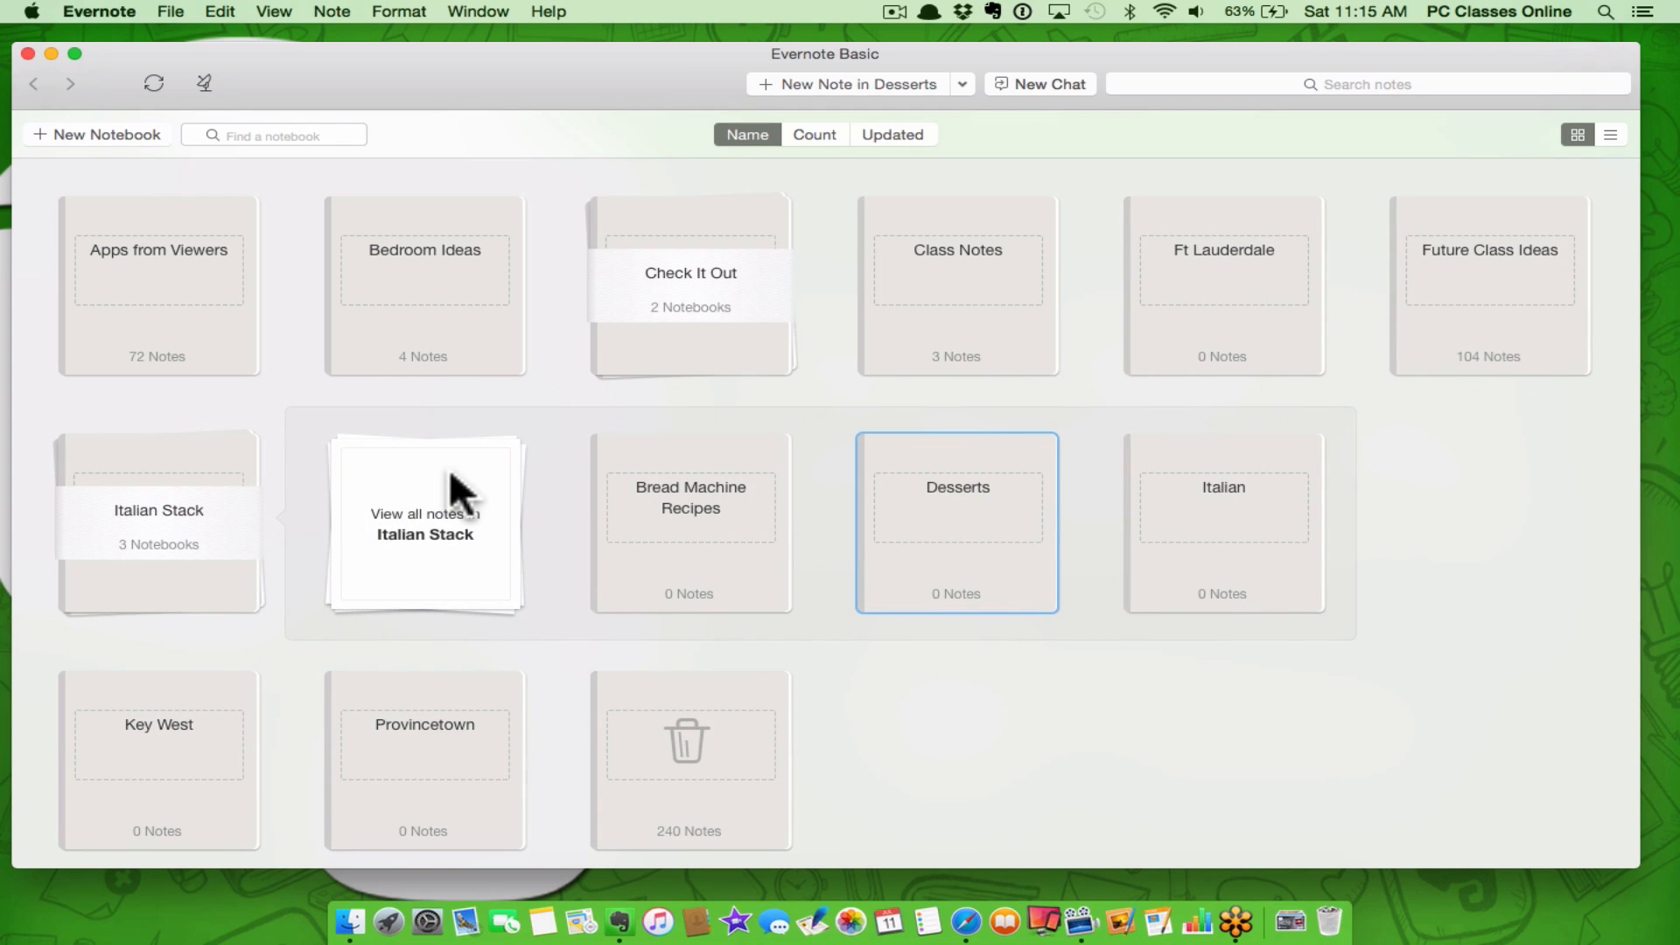
Rename the new stack of three notebooks as Recipes
{"action": "right_click", "coordinate": [166, 511]}
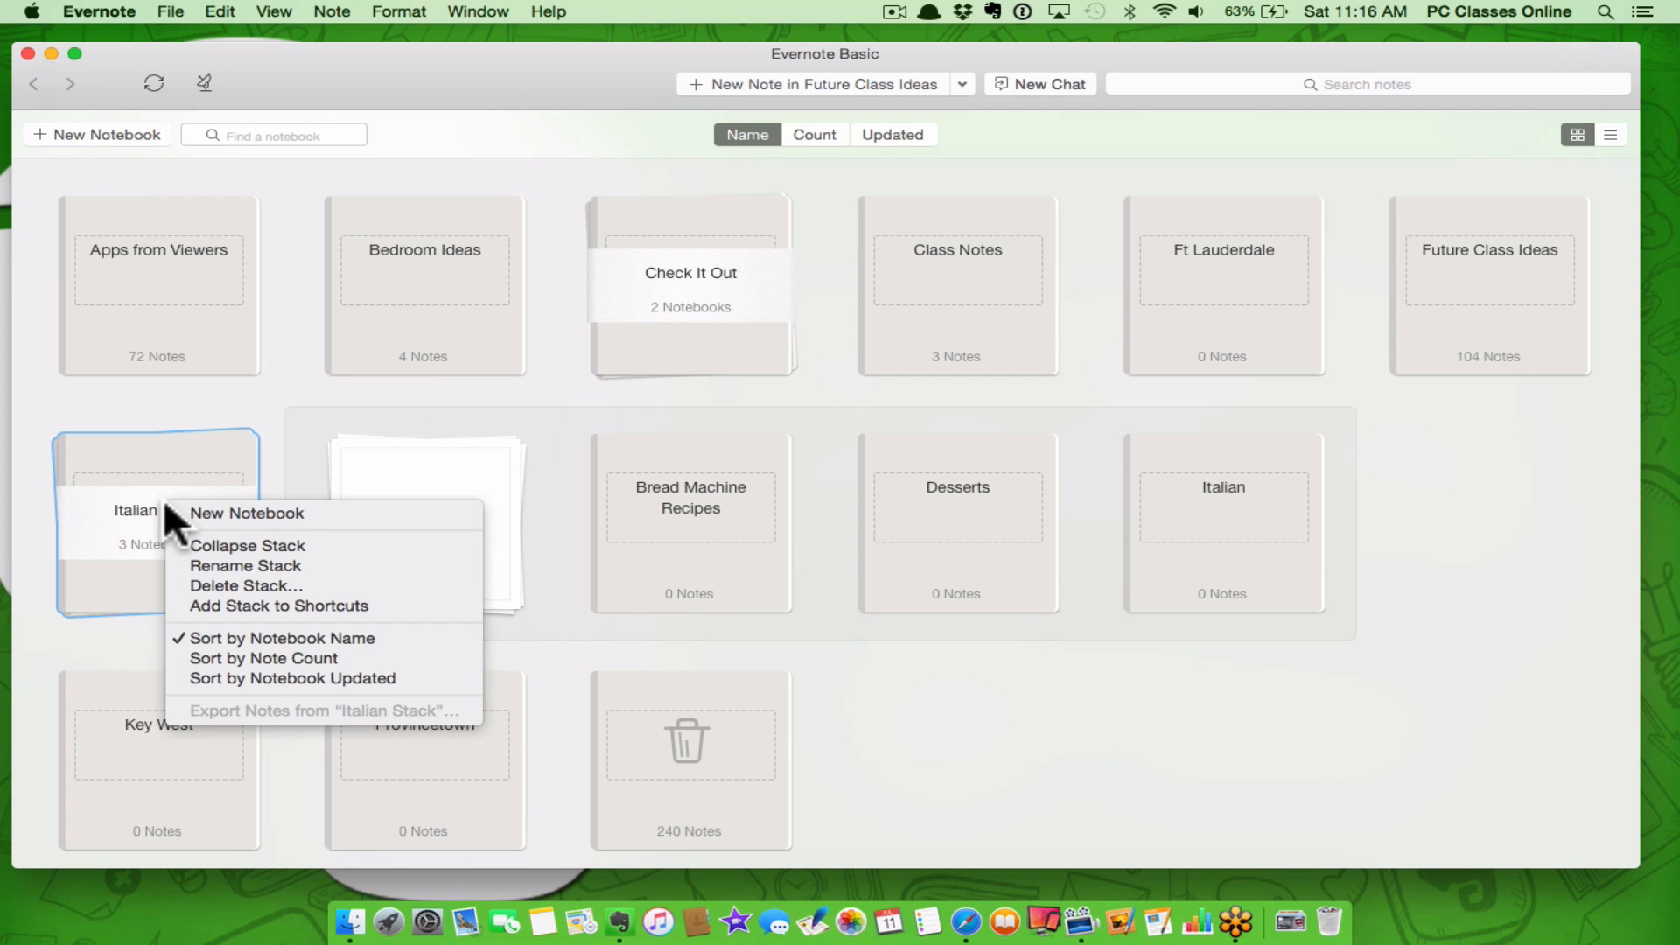
{"action": "left_click", "coordinate": [317, 566]}
{"action": "type", "text": "Recip"}
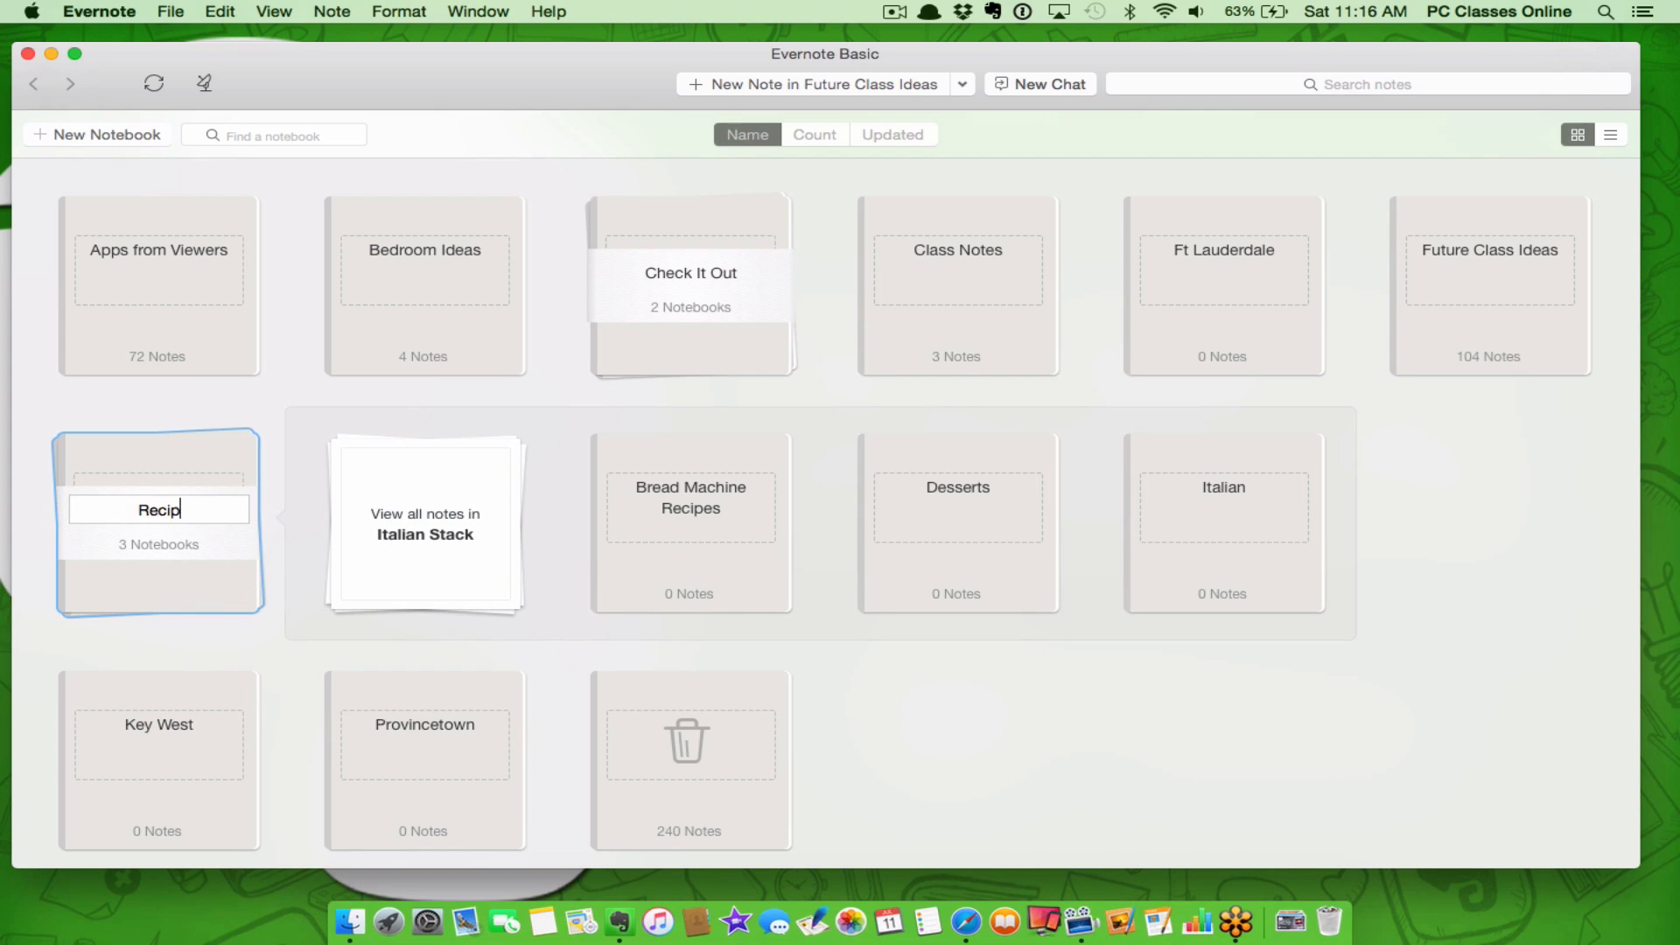
{"action": "type", "text": "es"}
{"action": "key", "text": "Return"}
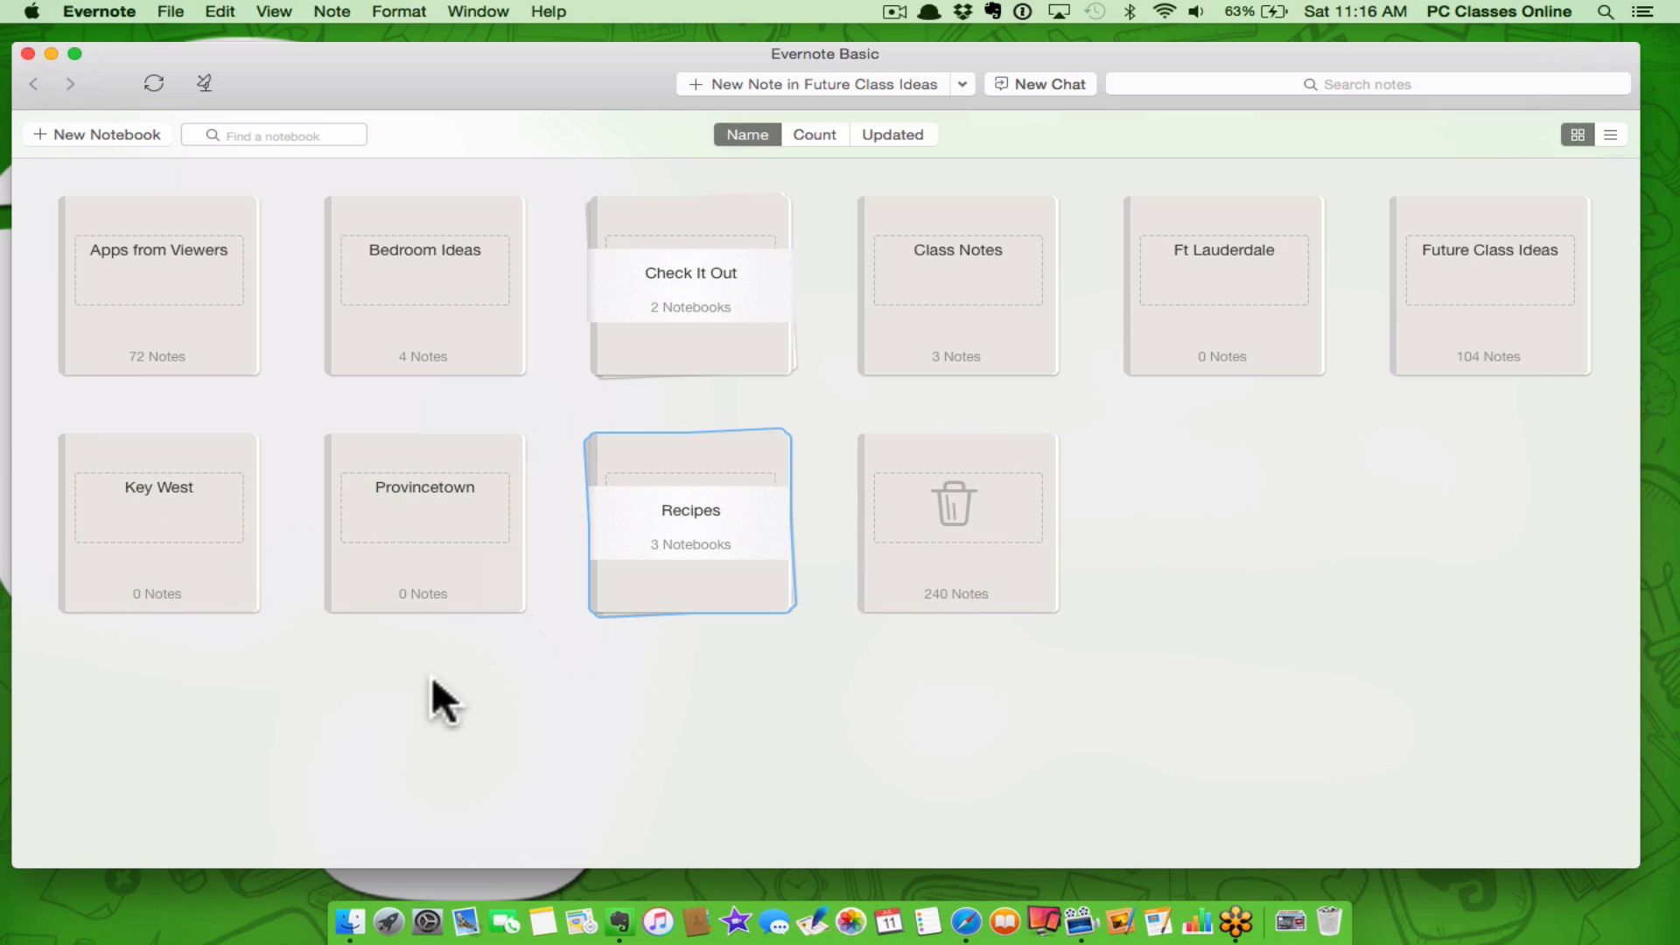
Expand the Recipes stack and bring its notebooks into view
{"action": "double_click", "coordinate": [685, 503]}
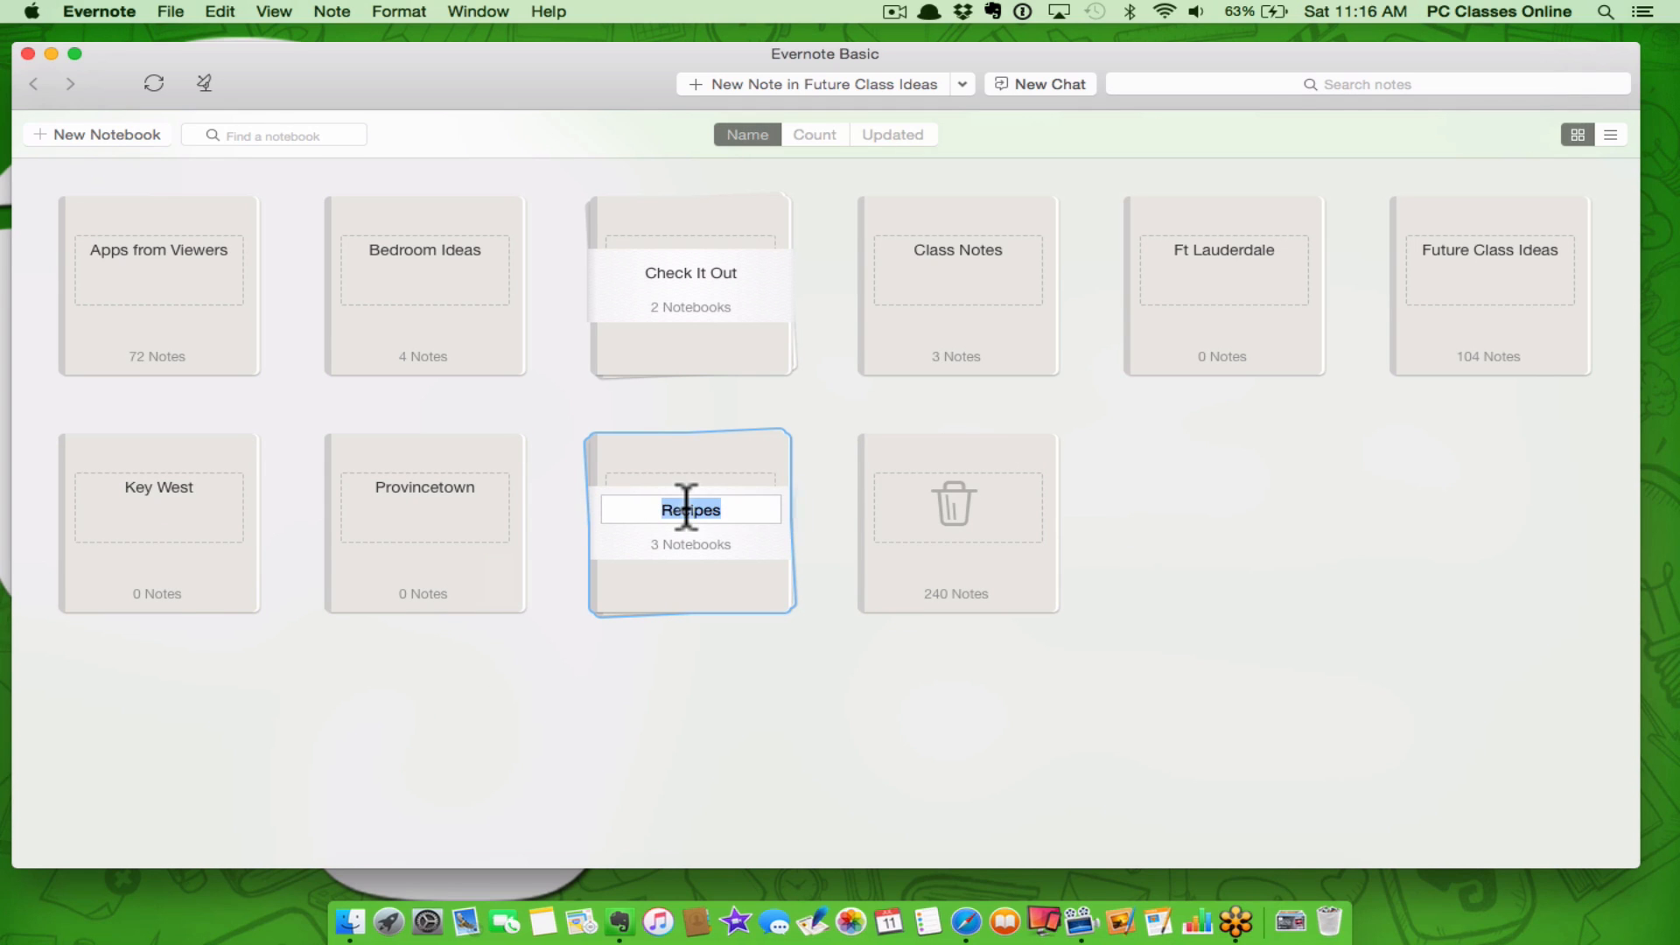
{"action": "double_click", "coordinate": [663, 465]}
{"action": "scroll", "coordinate": [683, 499], "scroll_direction": "down", "scroll_amount": 3}
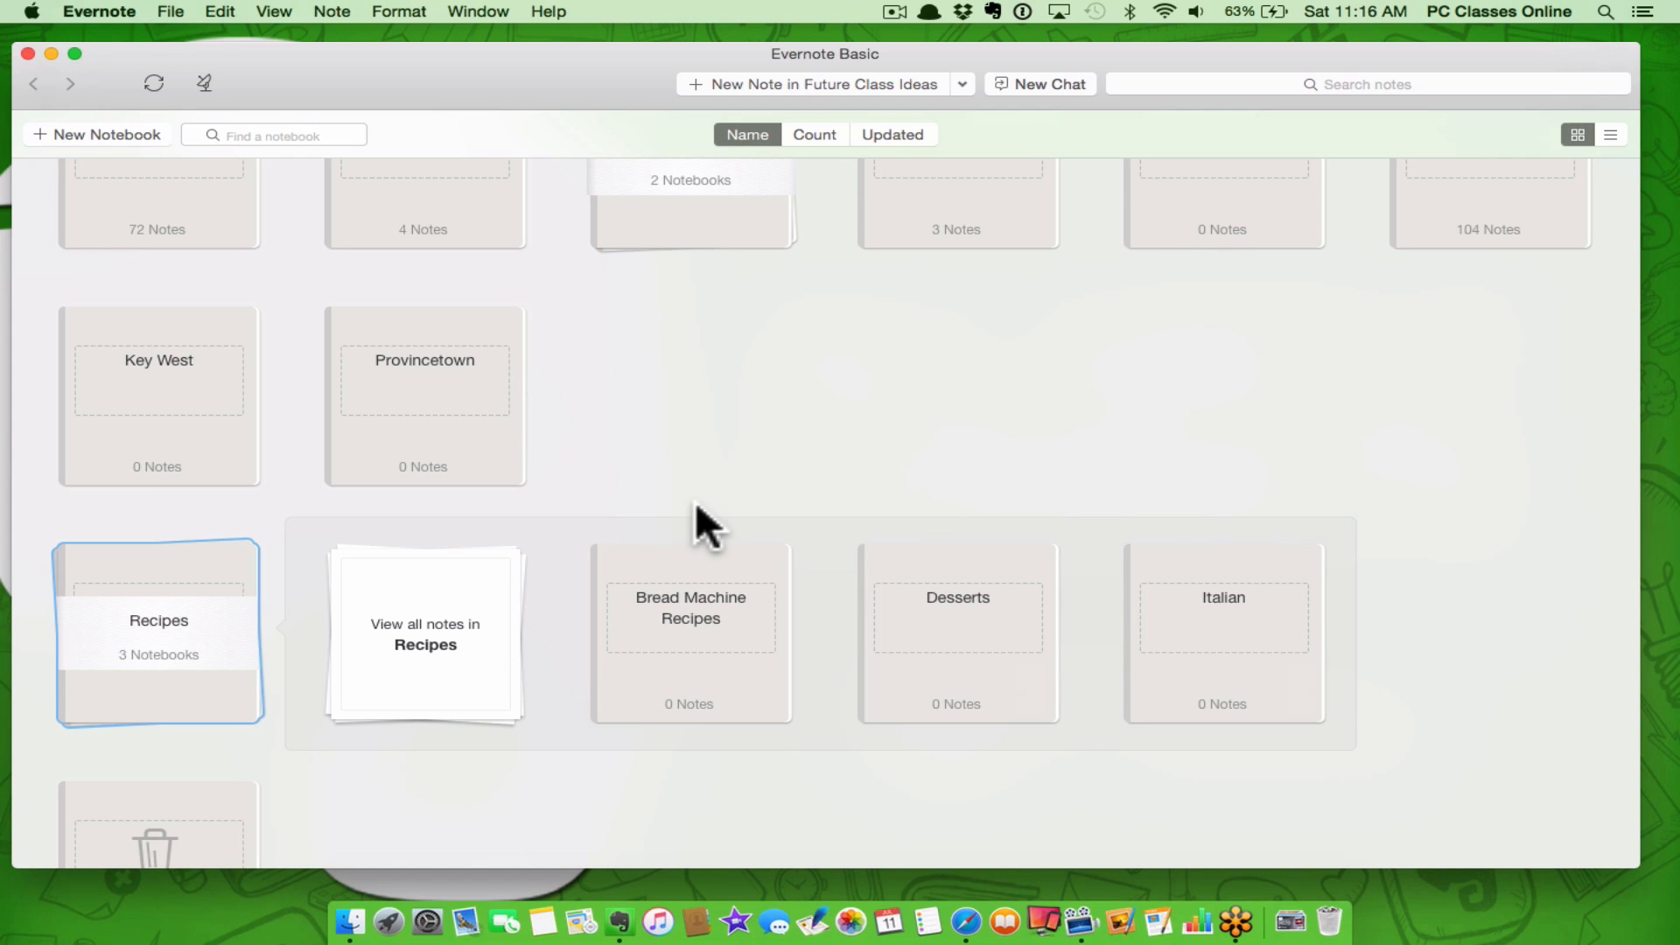
Open the Bread Machine Recipes notebook and create a note in it titled Italian Bread
{"action": "left_click", "coordinate": [674, 562]}
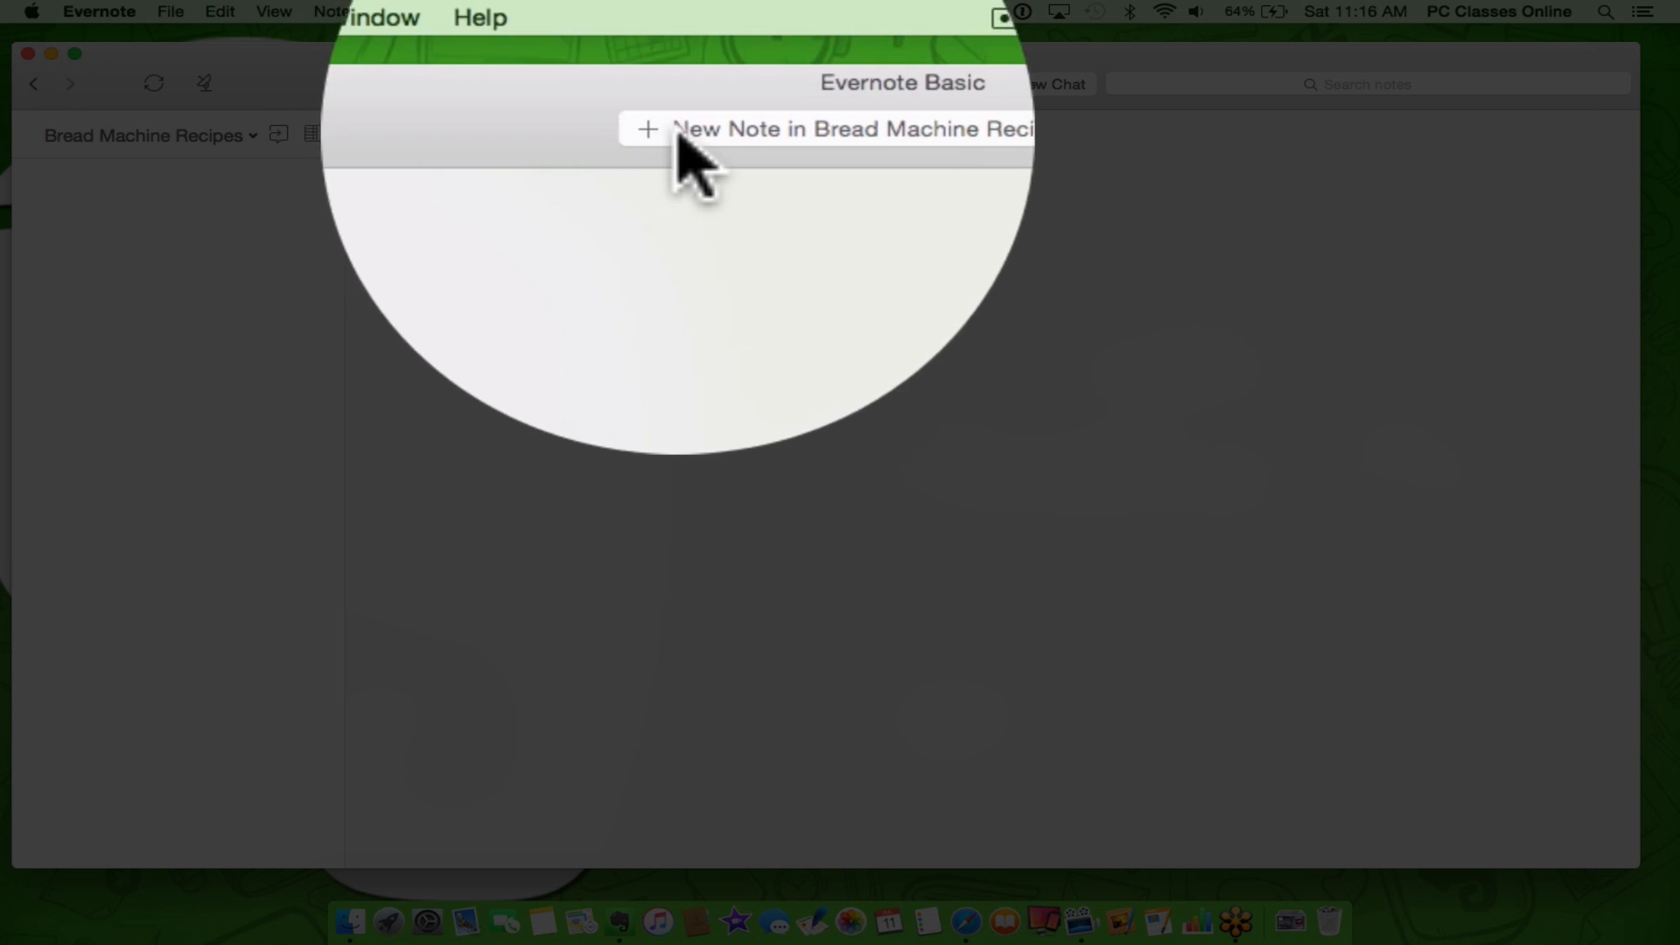
{"action": "left_click", "coordinate": [726, 131]}
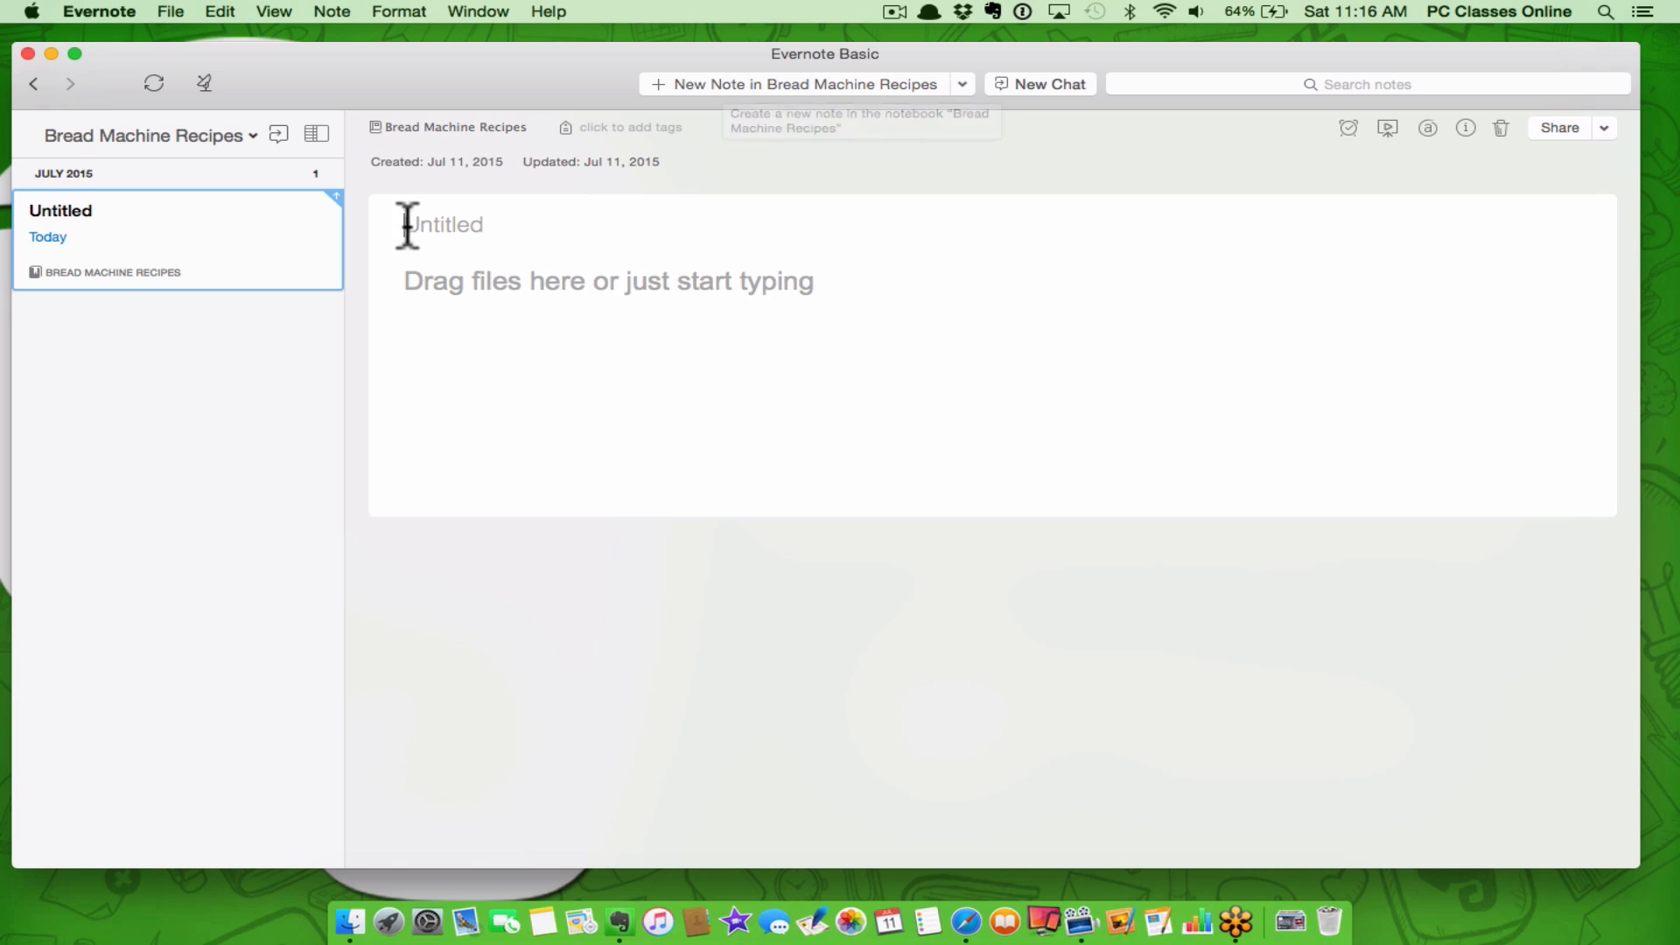
{"action": "left_click", "coordinate": [732, 326]}
{"action": "left_click", "coordinate": [488, 224]}
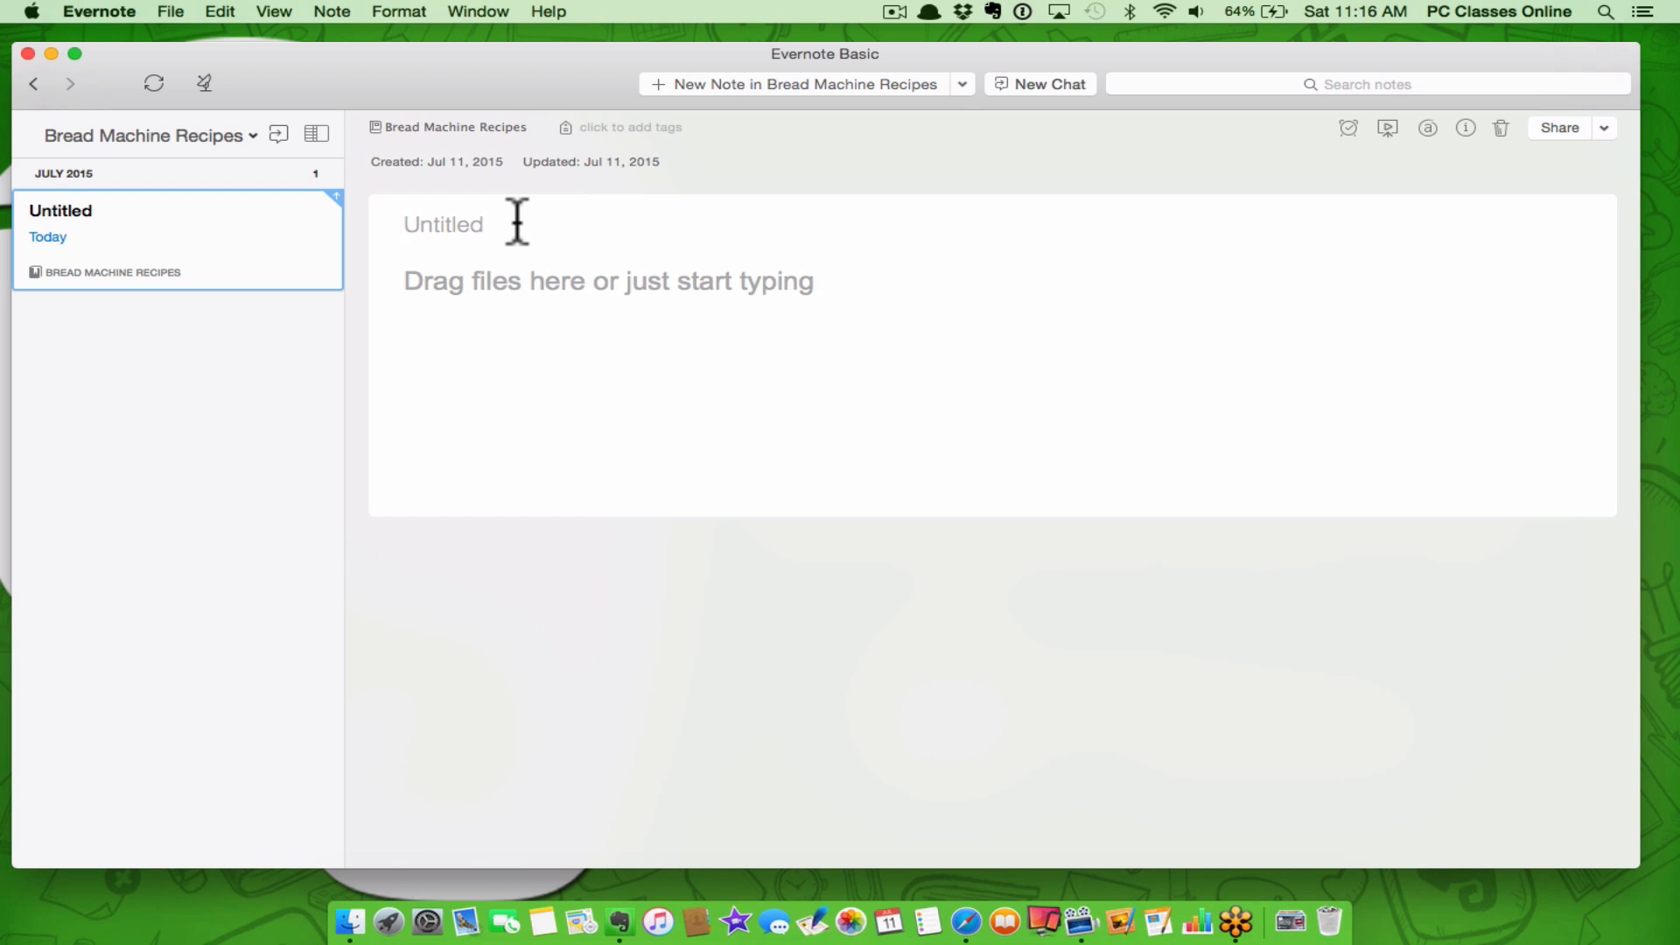
{"action": "type", "text": "Italian Bread"}
Place the cursor in the note body and view the available fonts without choosing one
{"action": "left_click", "coordinate": [525, 355]}
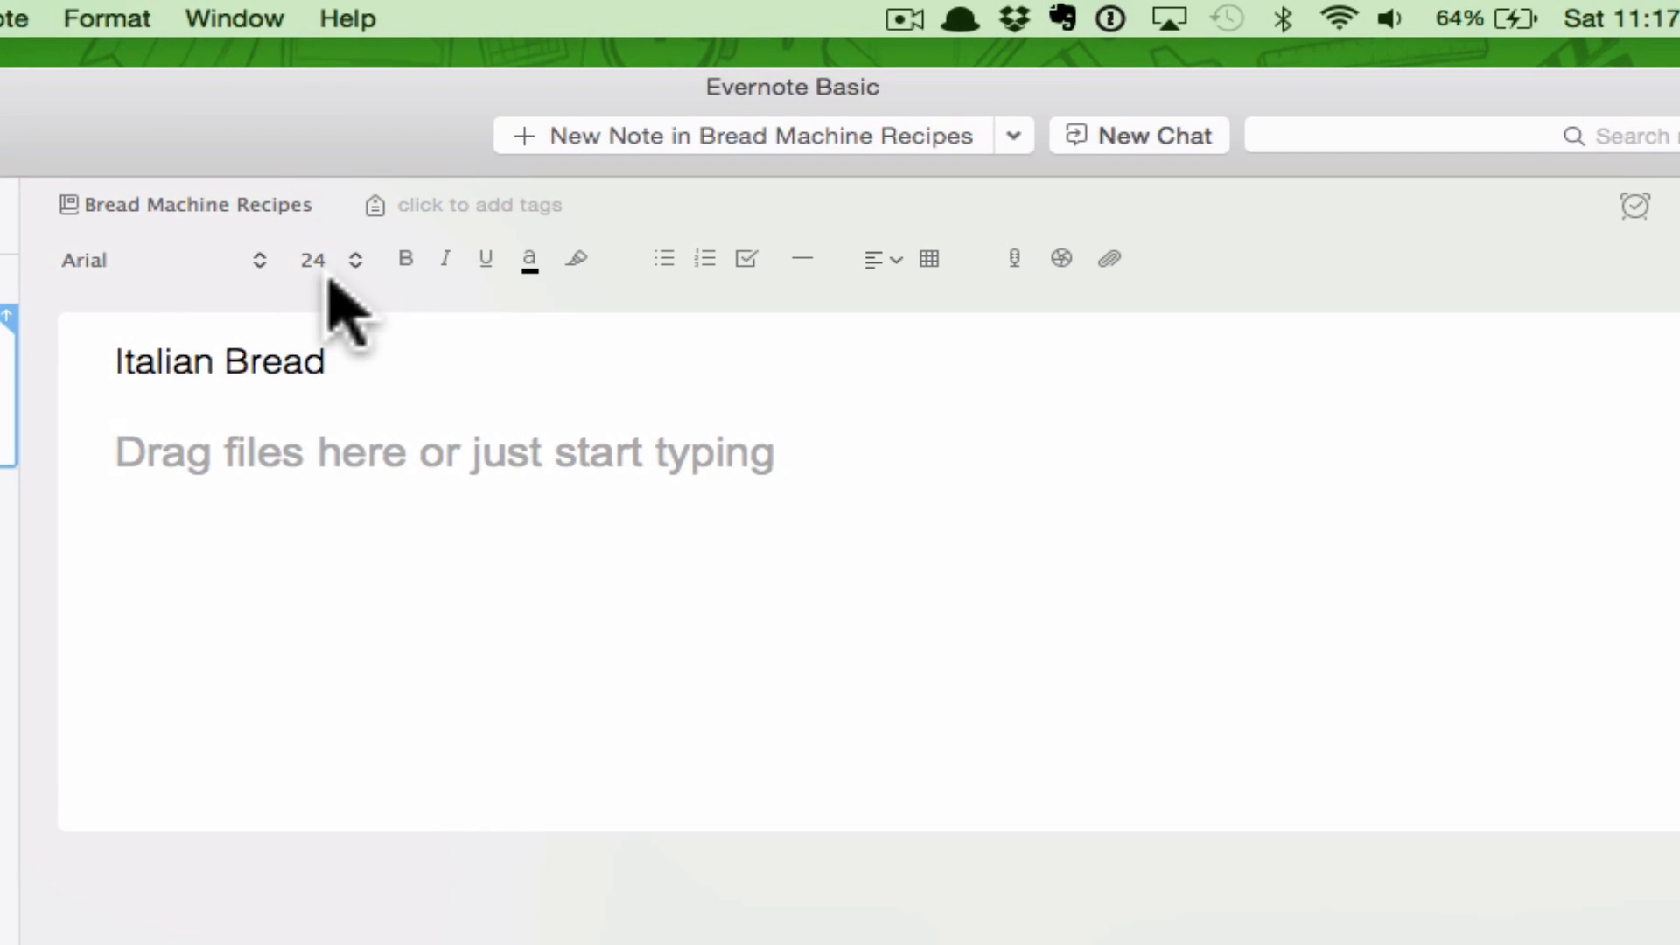
{"action": "left_click", "coordinate": [237, 258]}
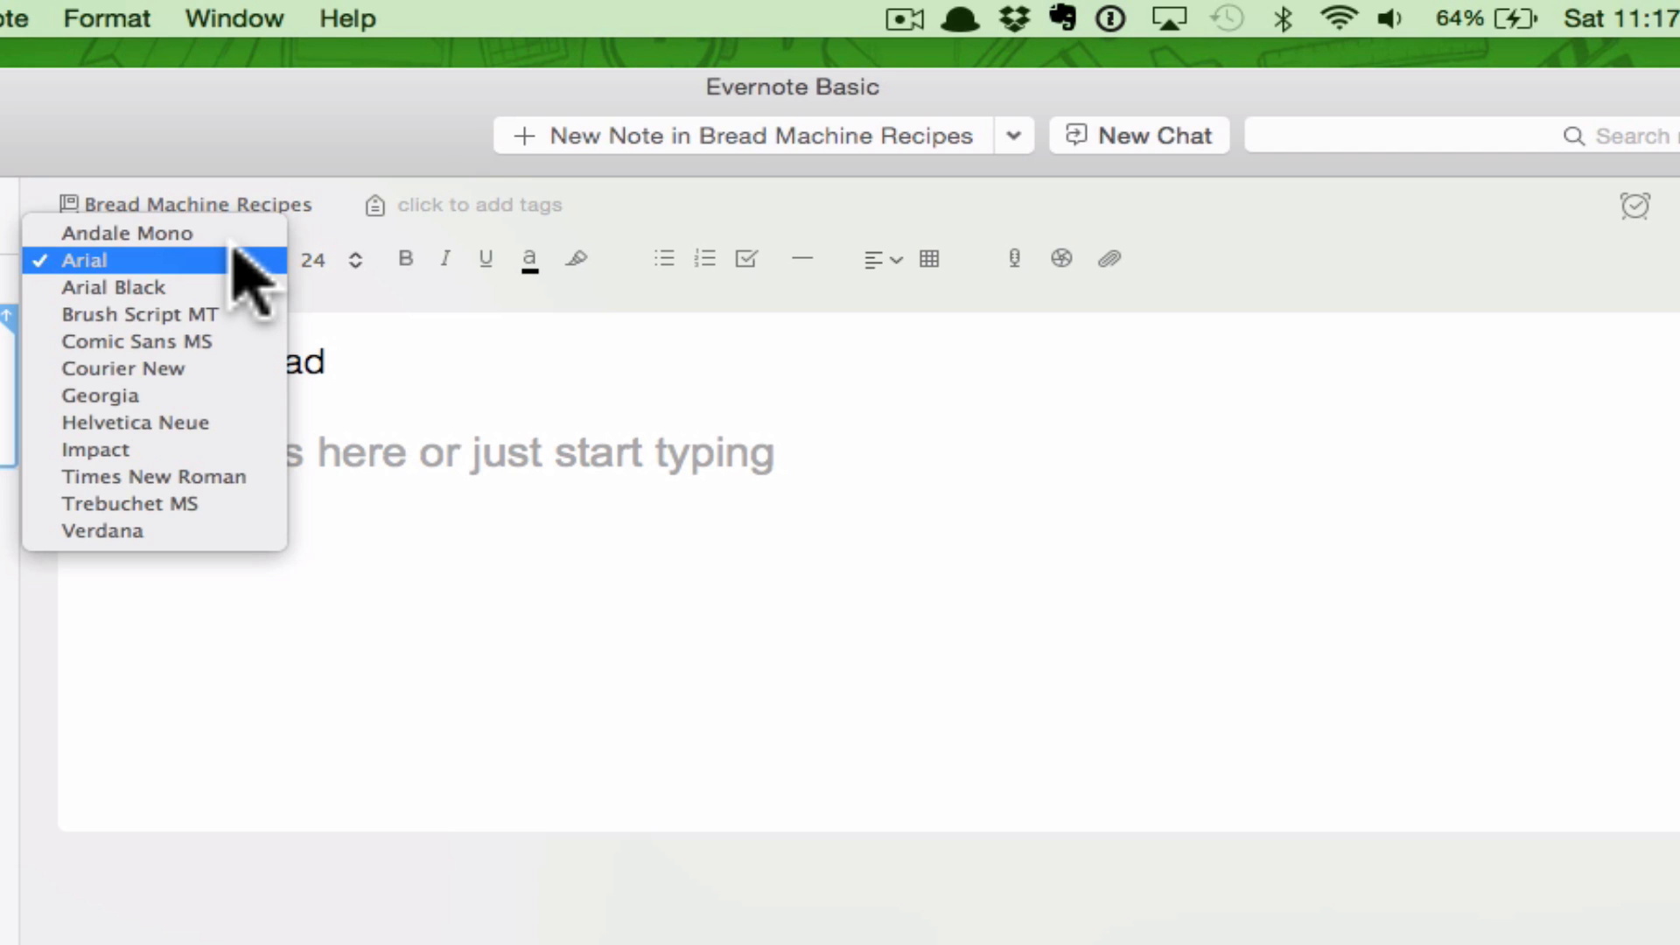
{"action": "left_click", "coordinate": [403, 292]}
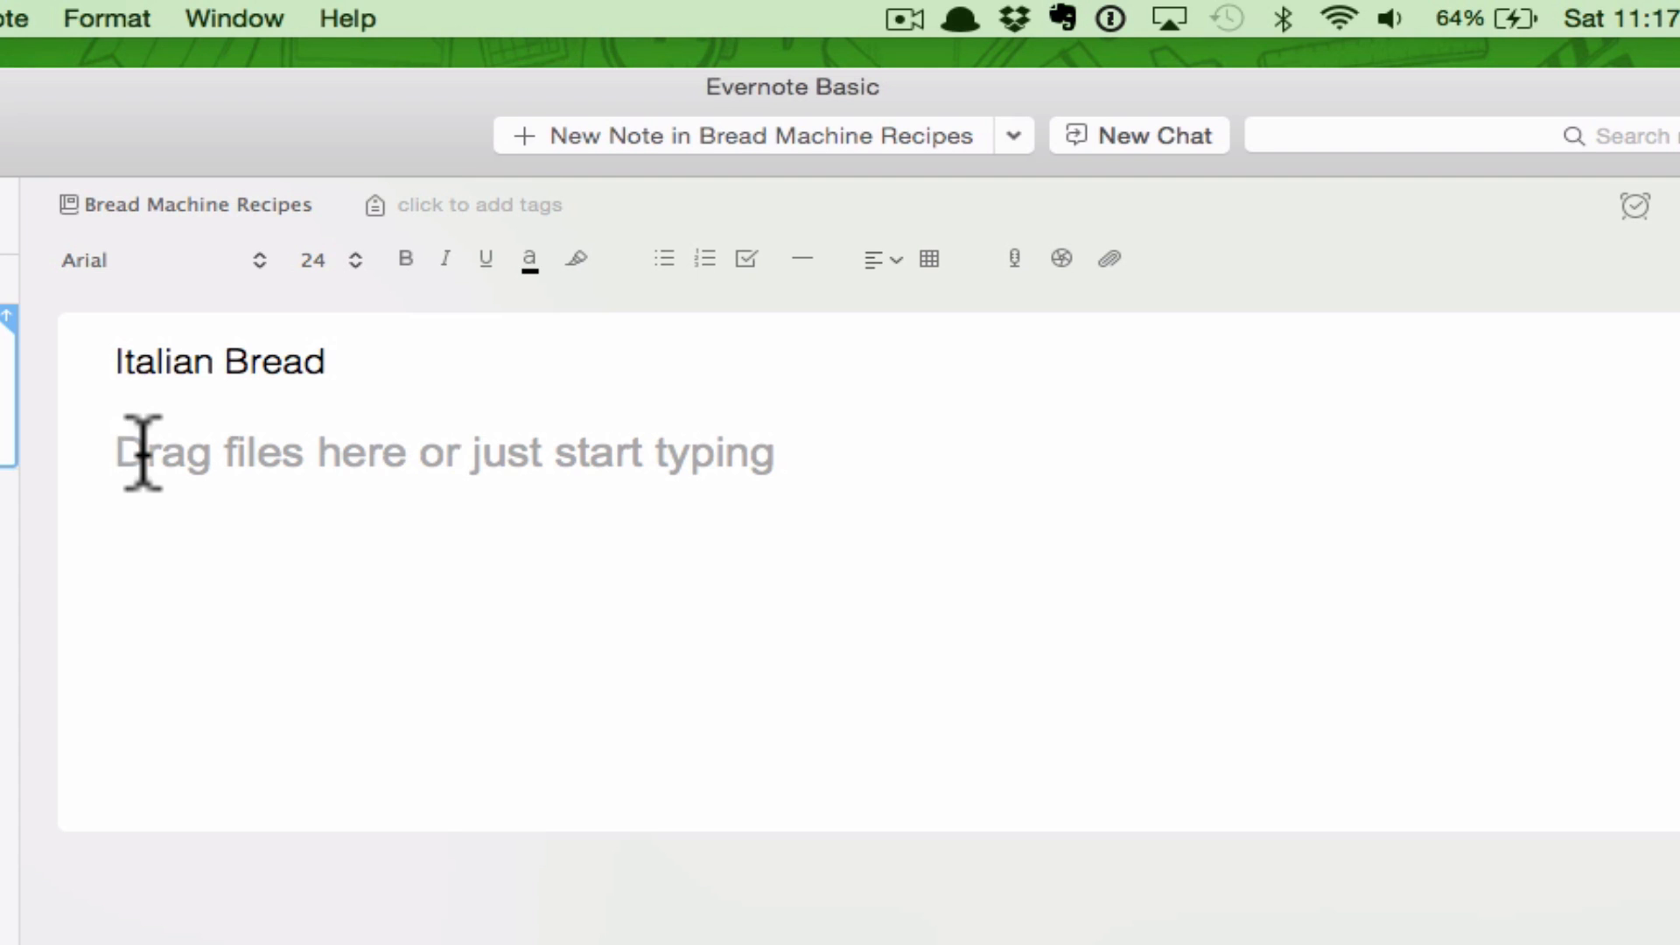
Start a bulleted list in the note body with the items Flour and Eggs
{"action": "left_click", "coordinate": [665, 259]}
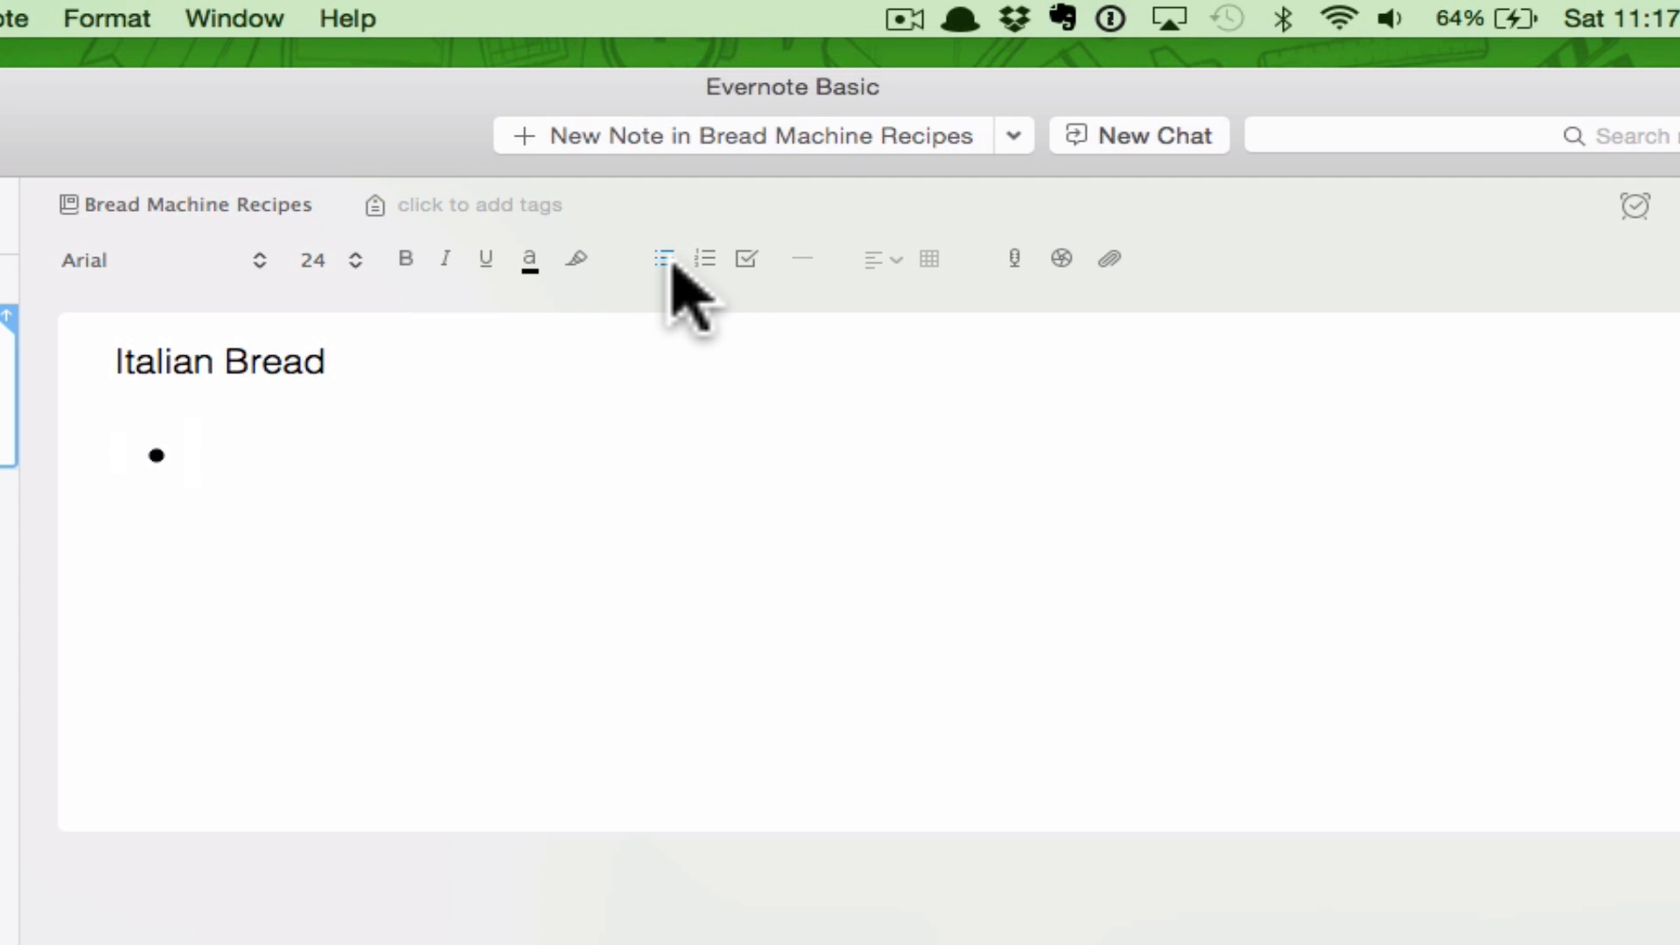
{"action": "type", "text": "Flour"}
{"action": "key", "text": "Return"}
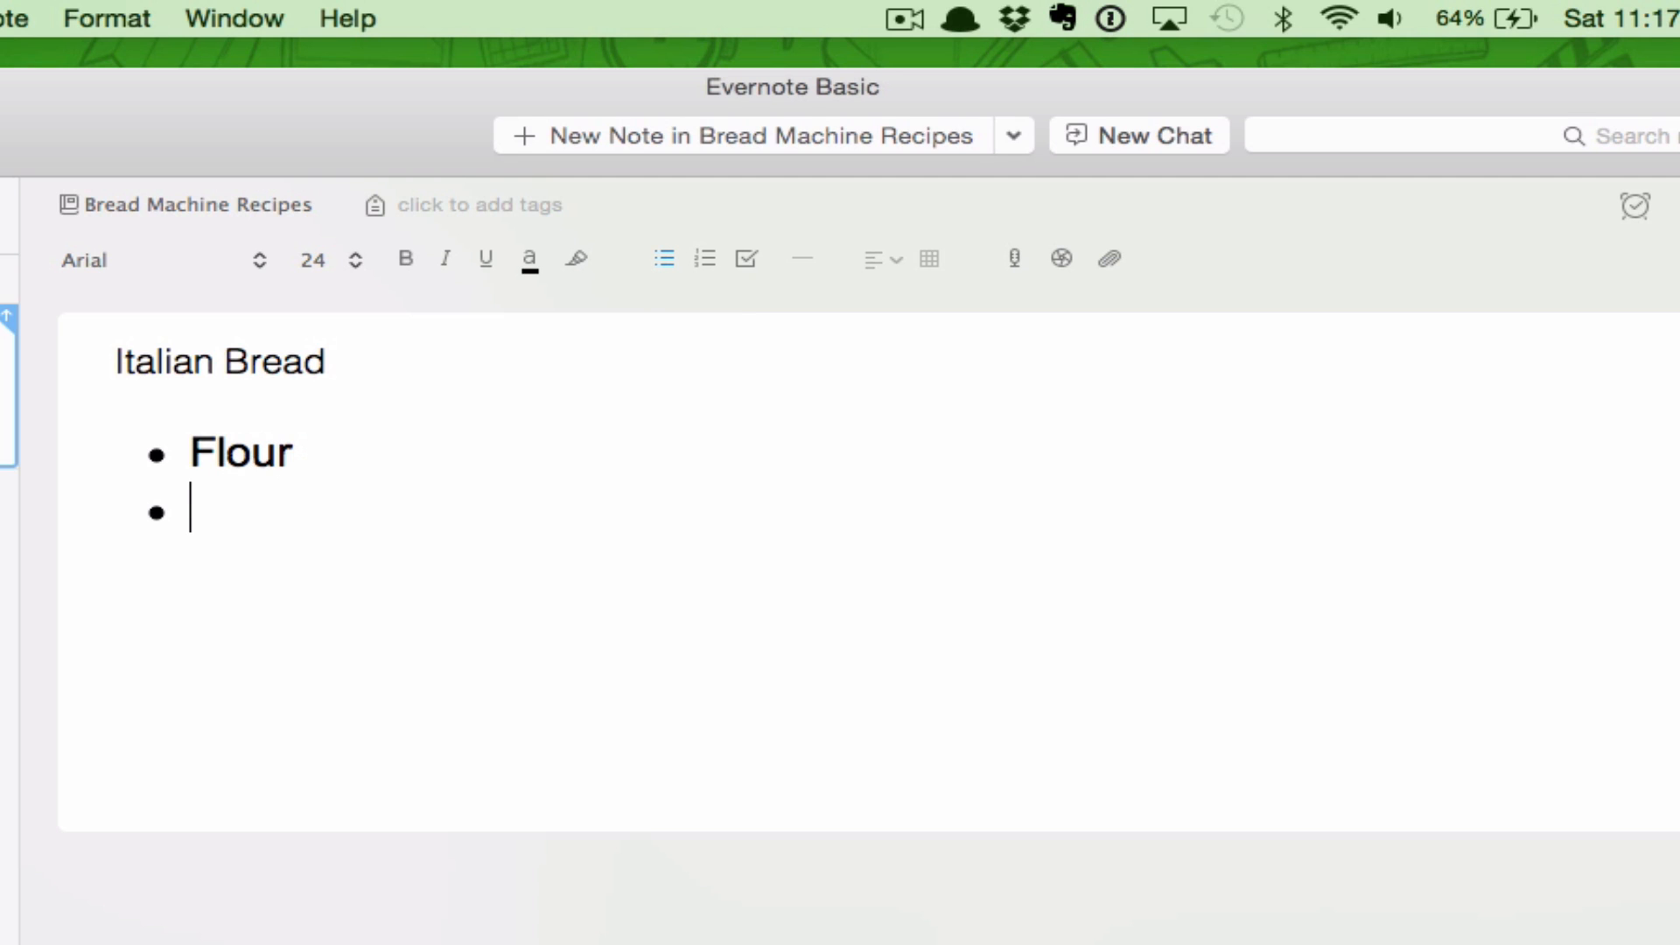
{"action": "type", "text": "Eggs"}
{"action": "key", "text": "Return"}
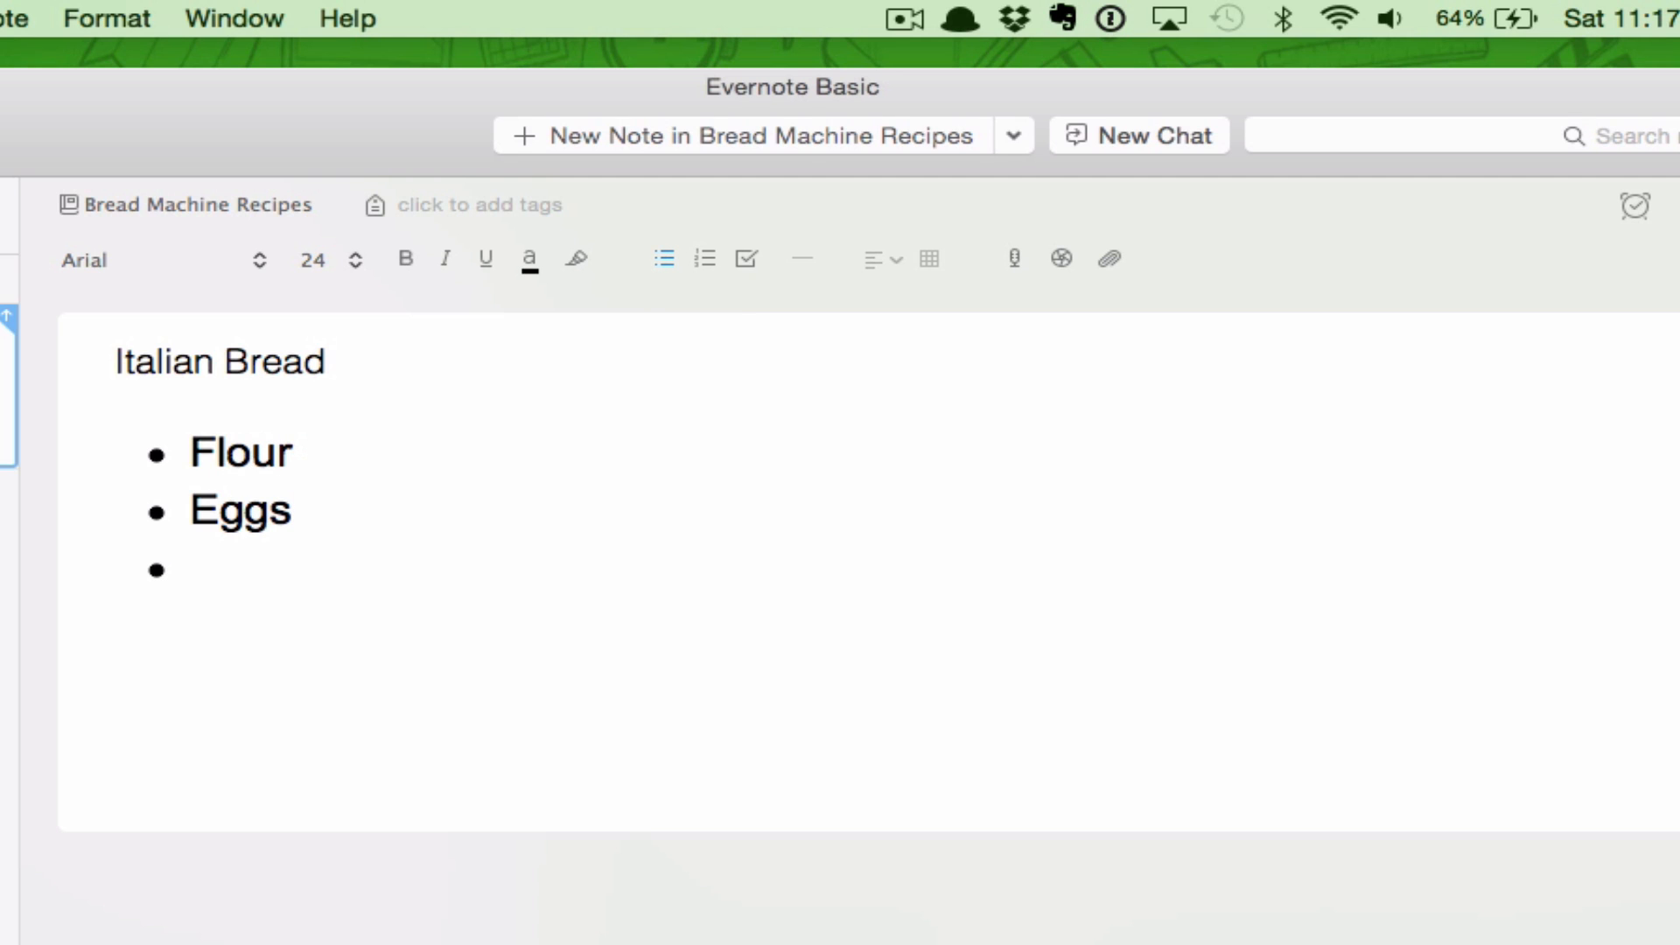
Delete the whole bulleted list from the note body
{"action": "left_click_drag", "start_coordinate": [193, 578], "coordinate": [45, 375]}
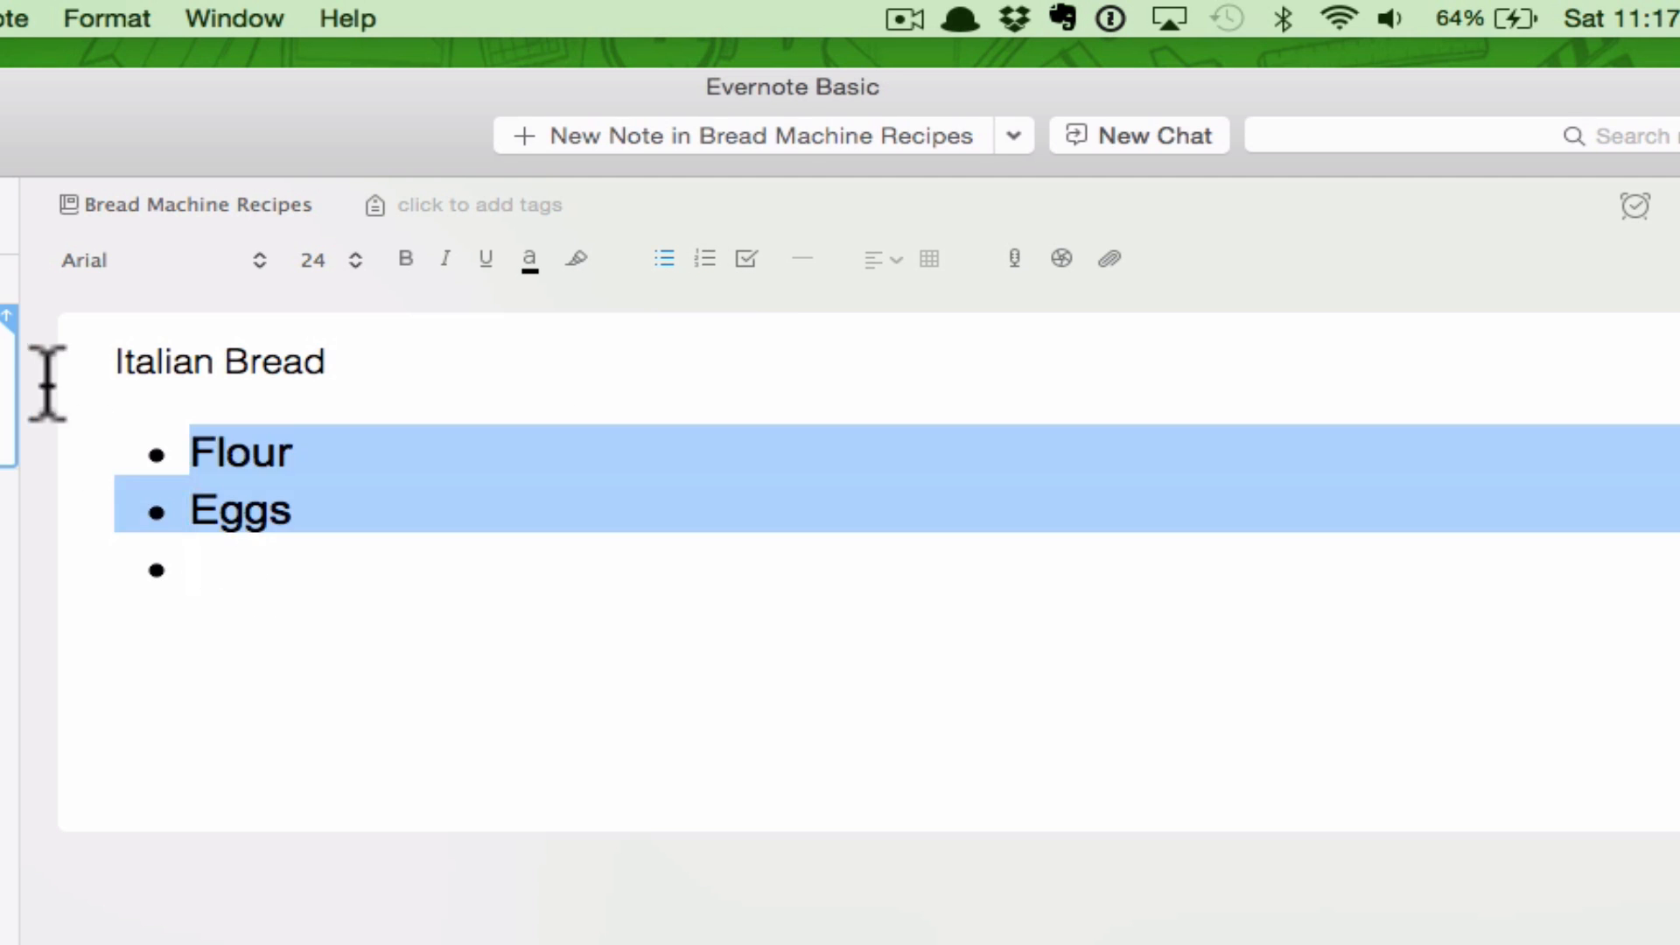
{"action": "key", "text": "BackSpace"}
{"action": "key", "text": "BackSpace"}
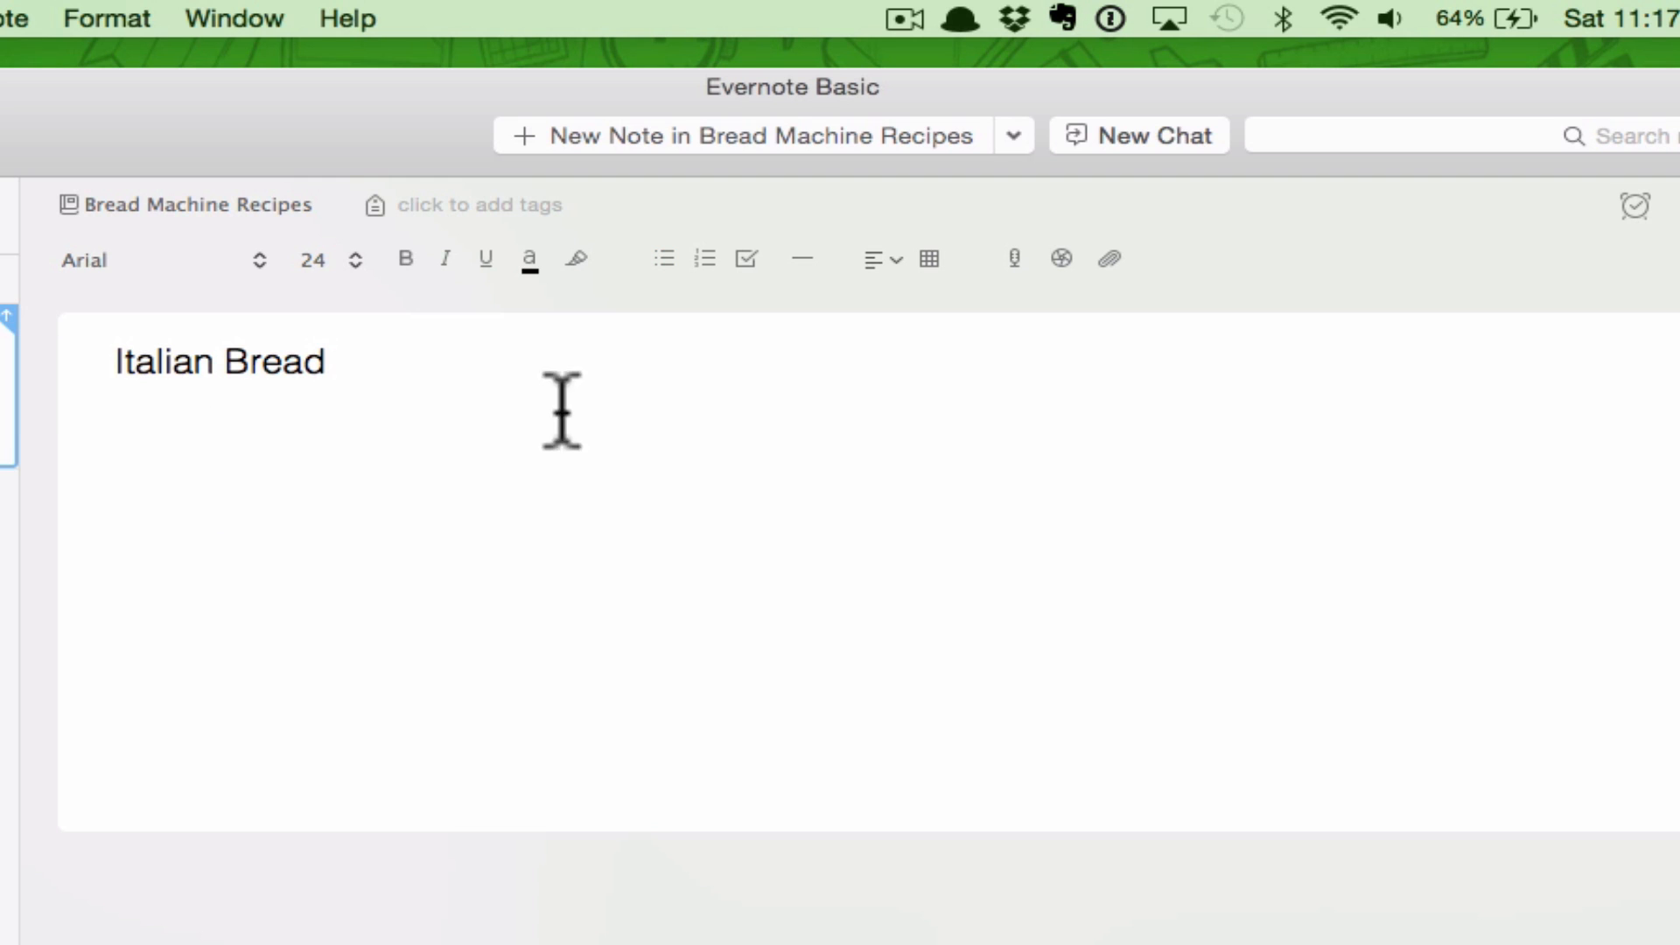
Start a numbered list in the note body with the items Eggs and Milk
{"action": "left_click", "coordinate": [705, 259]}
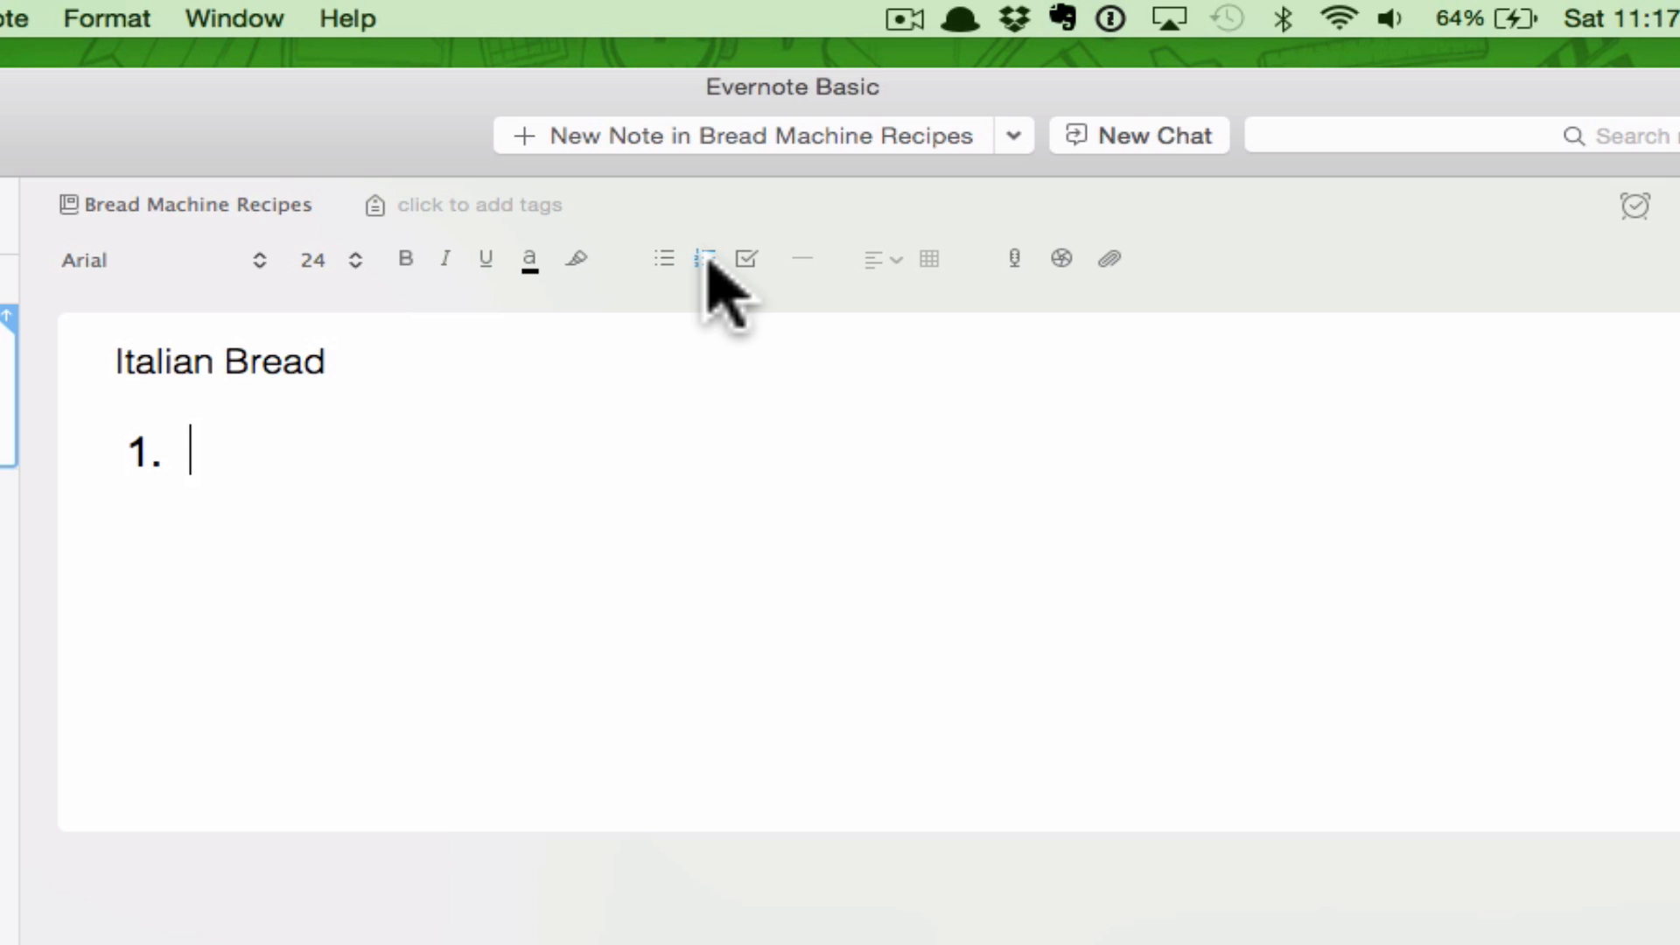
{"action": "type", "text": "Eggs"}
{"action": "key", "text": "Return"}
{"action": "type", "text": "Milk"}
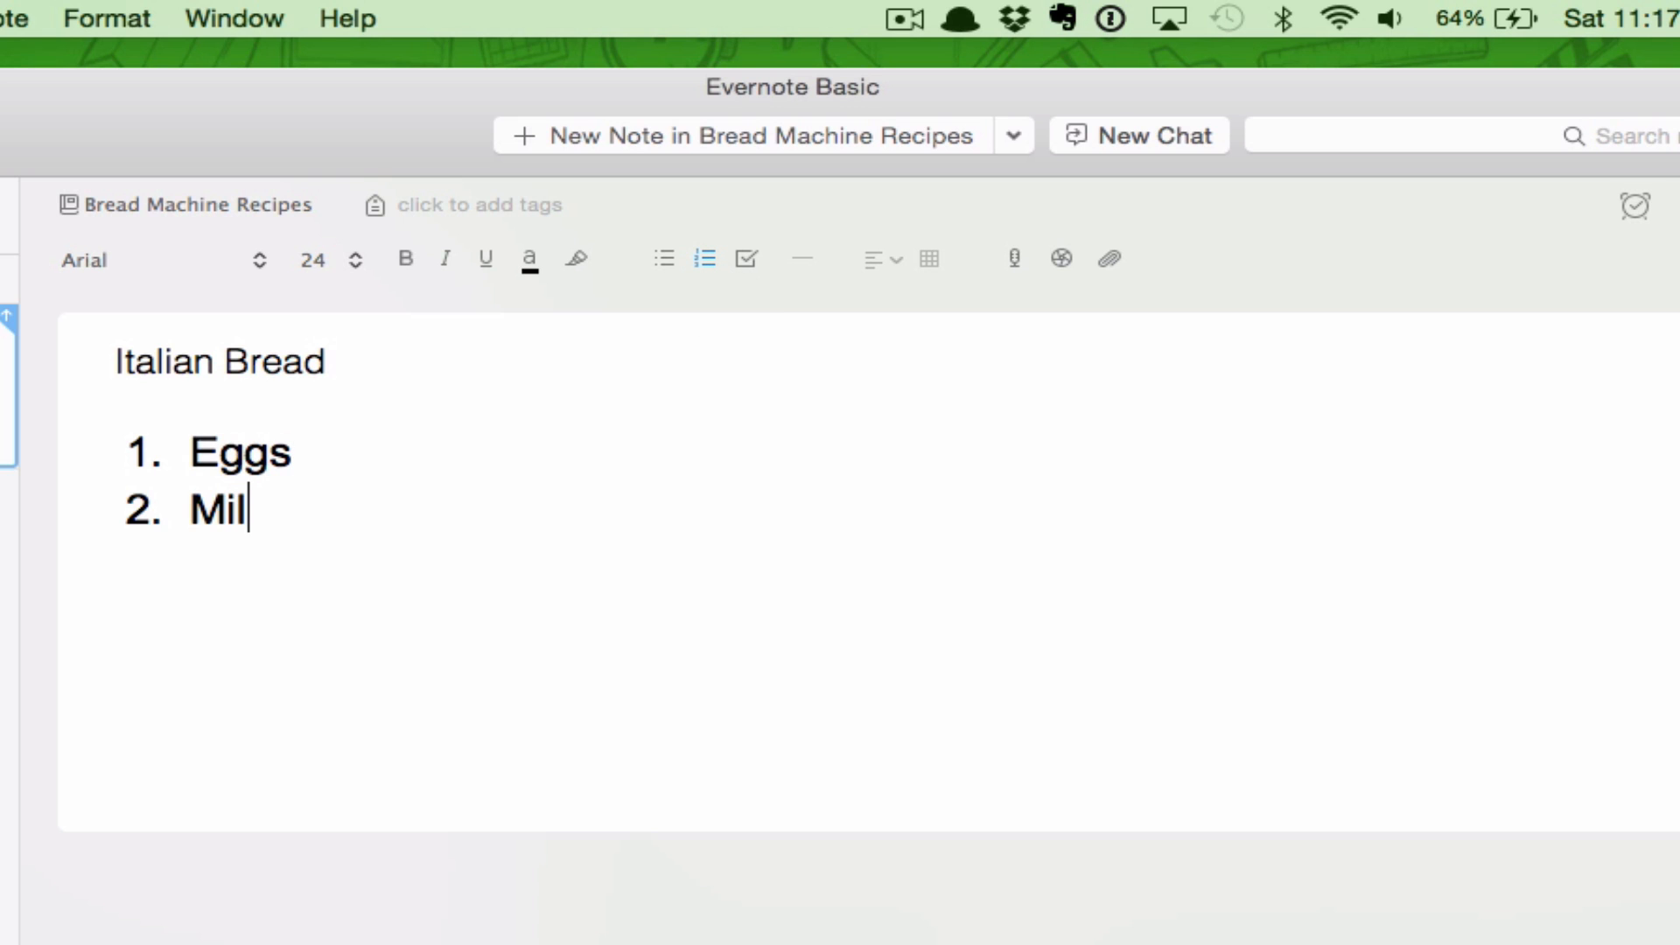
{"action": "key", "text": "Return"}
Delete the whole numbered list from the note body
{"action": "left_click_drag", "start_coordinate": [360, 562], "coordinate": [71, 443]}
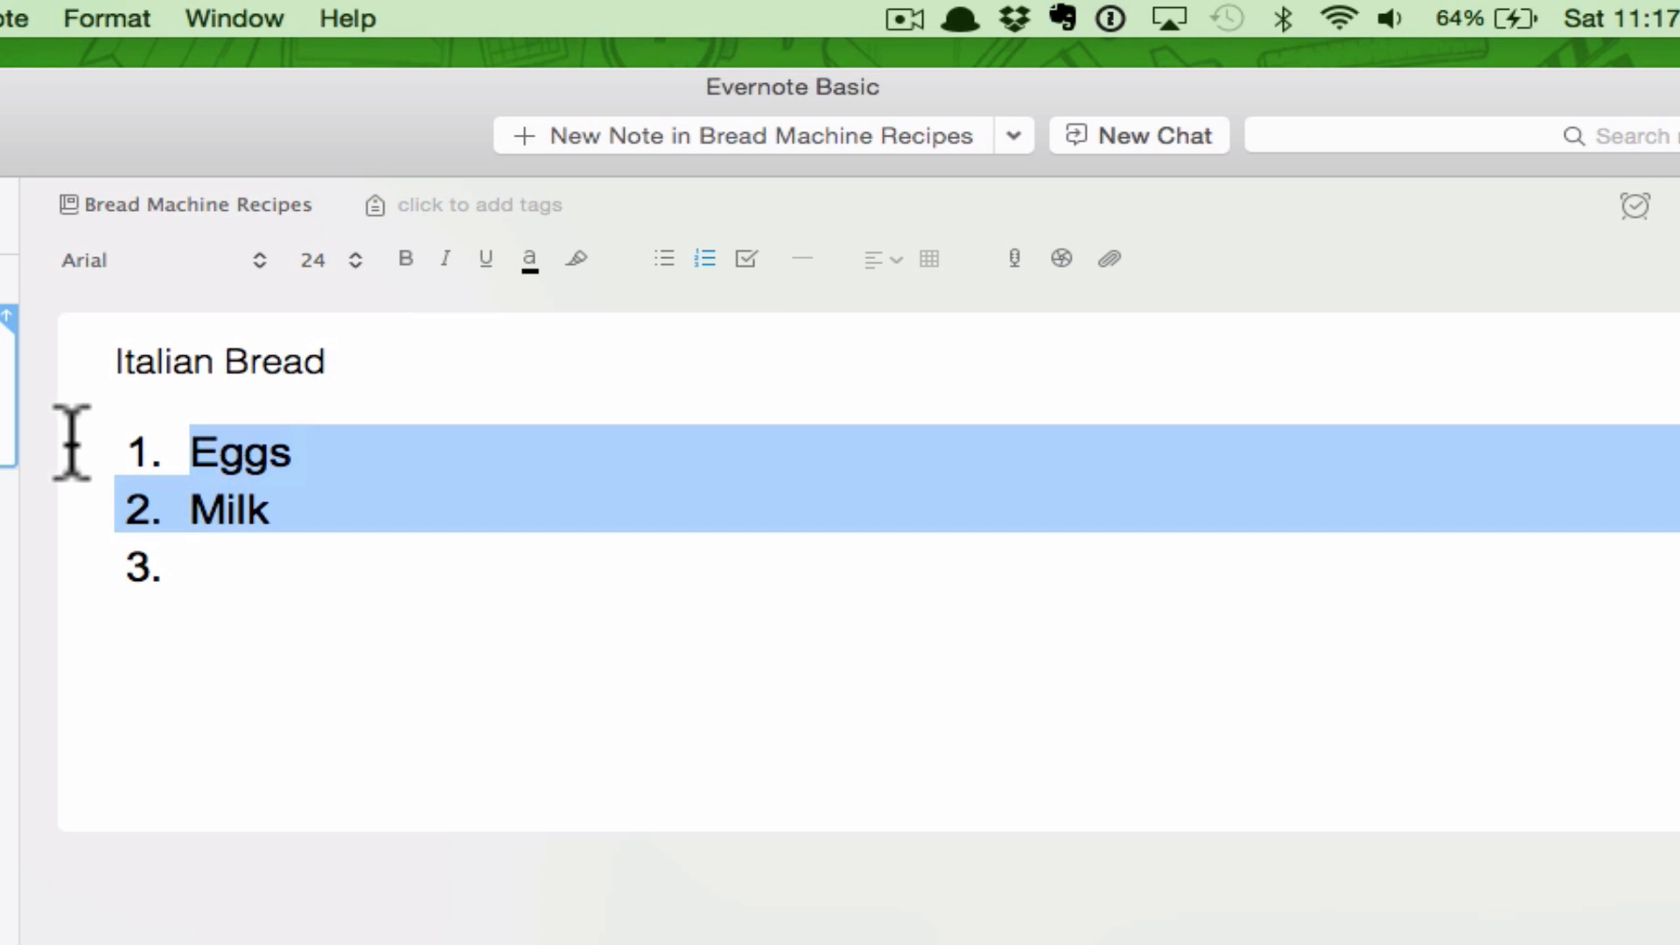
{"action": "key", "text": "BackSpace"}
{"action": "key", "text": "BackSpace"}
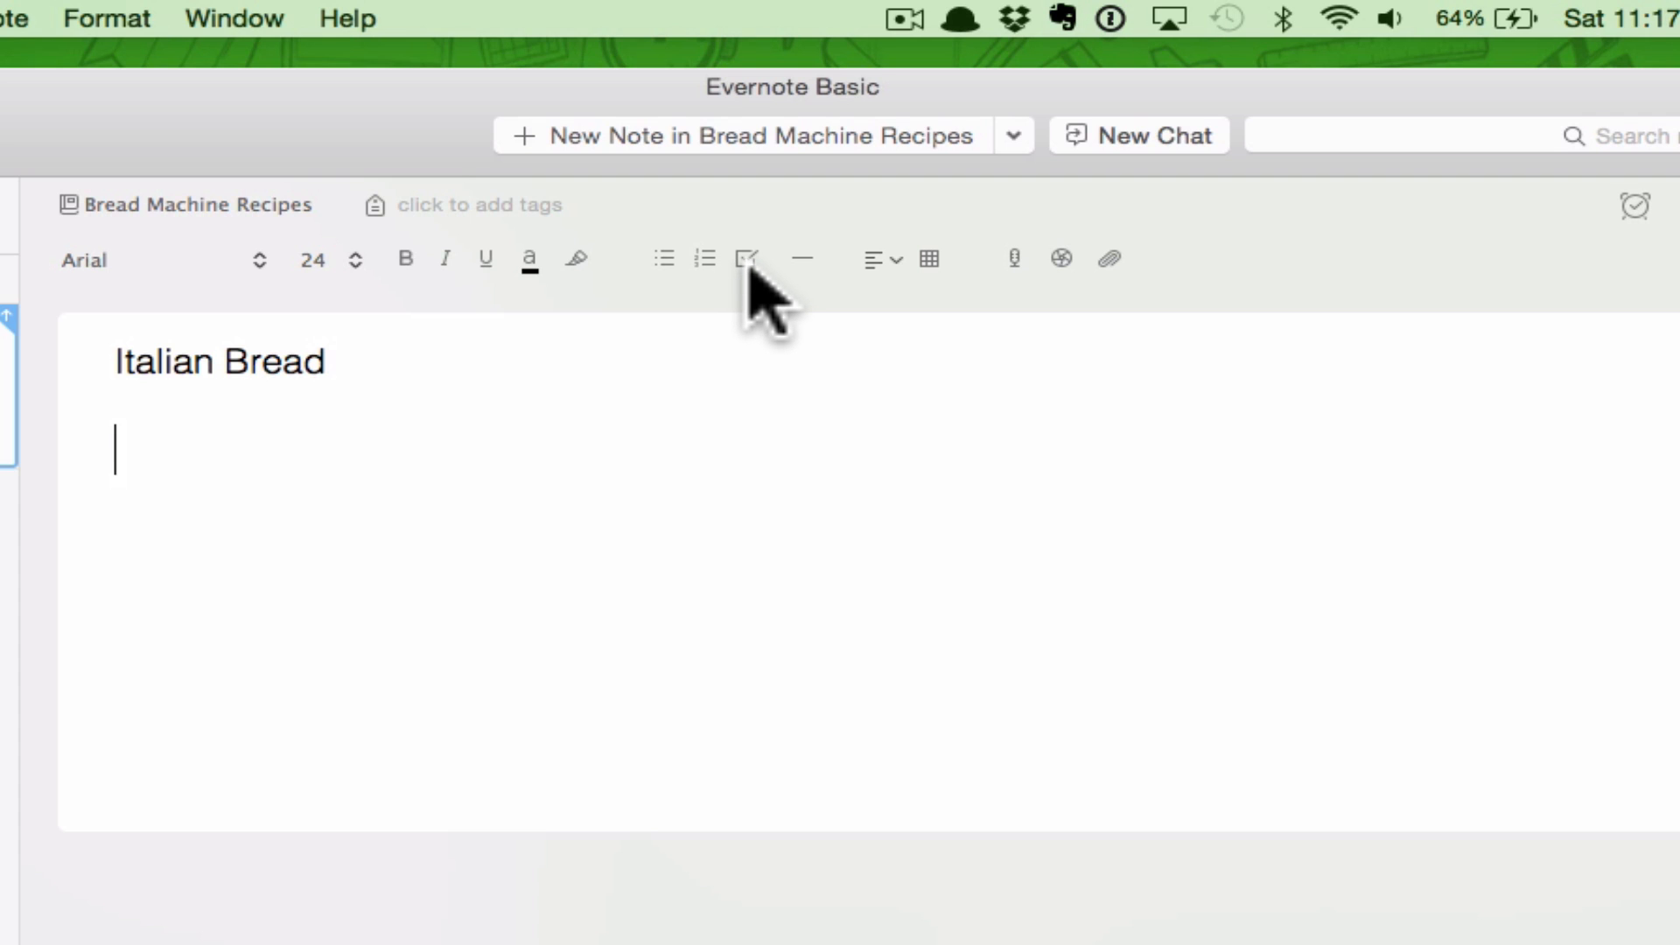
Insert a ticked checkbox in the note body and remove it again
{"action": "left_click", "coordinate": [748, 262]}
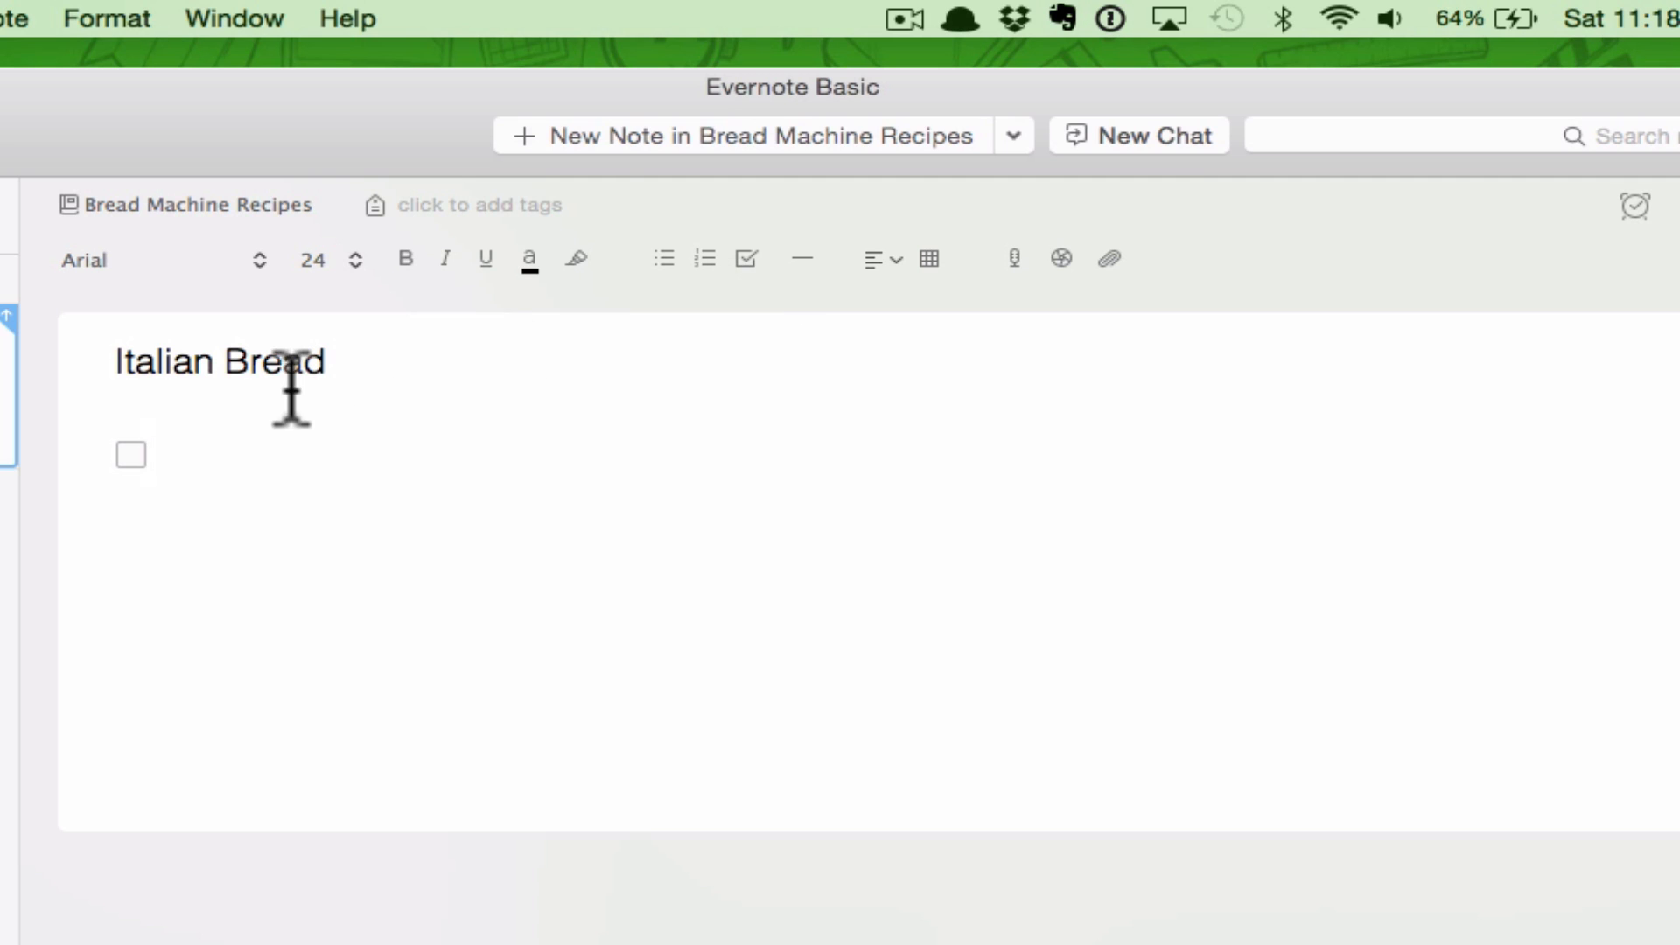
{"action": "left_click", "coordinate": [130, 456]}
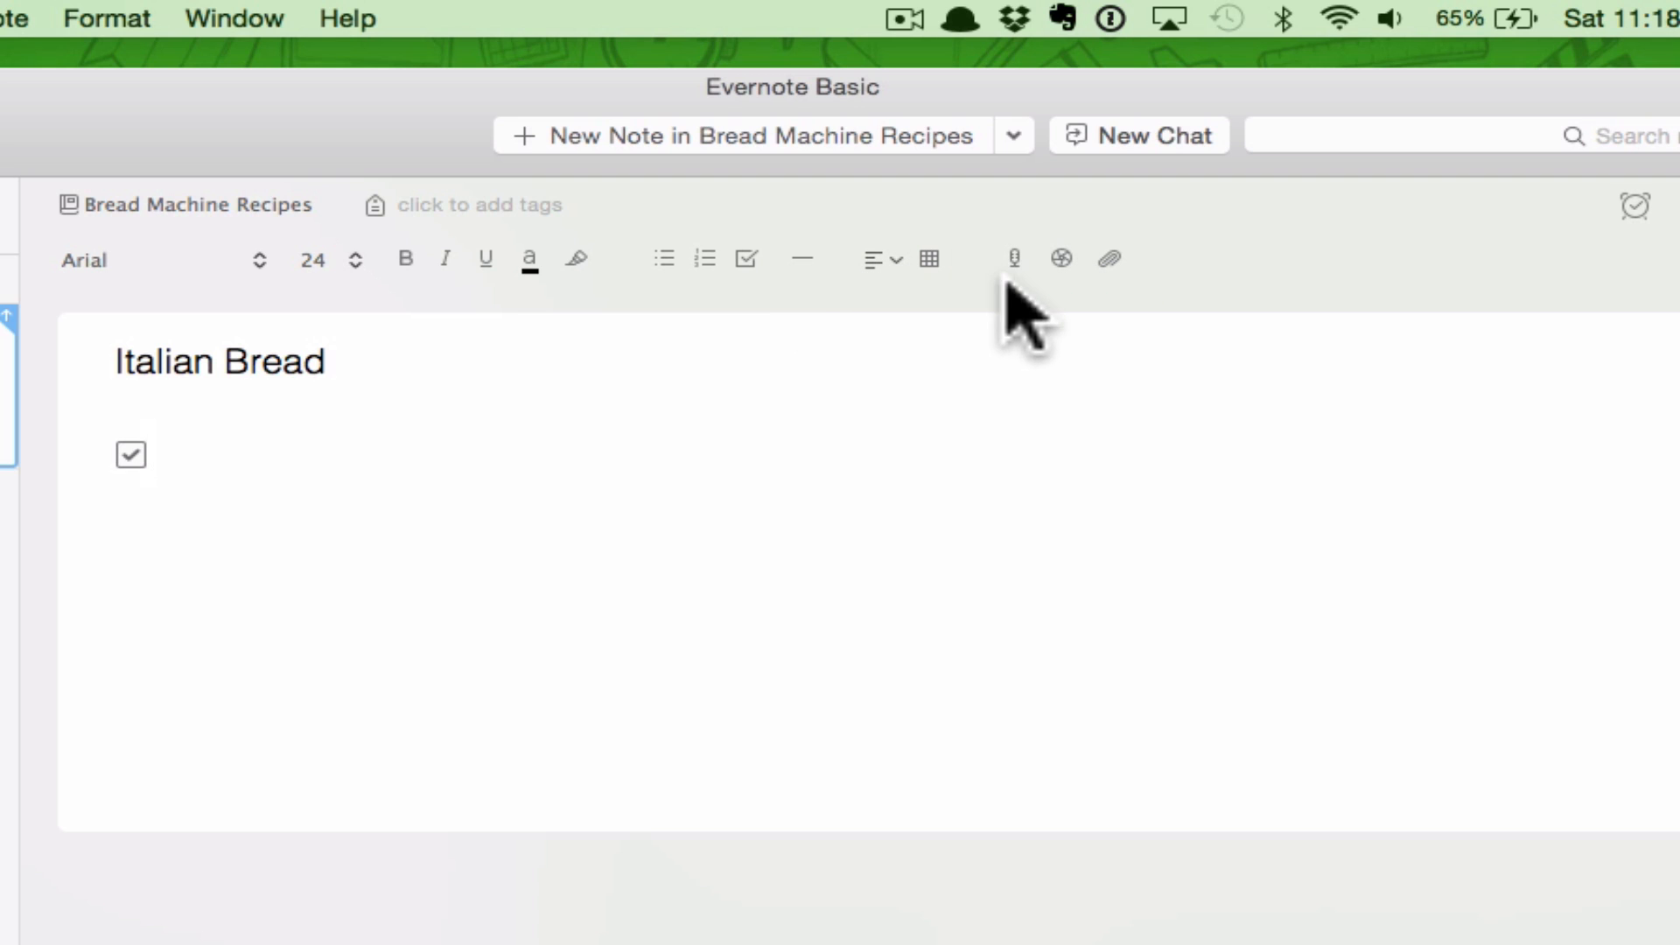
{"action": "key", "text": "BackSpace"}
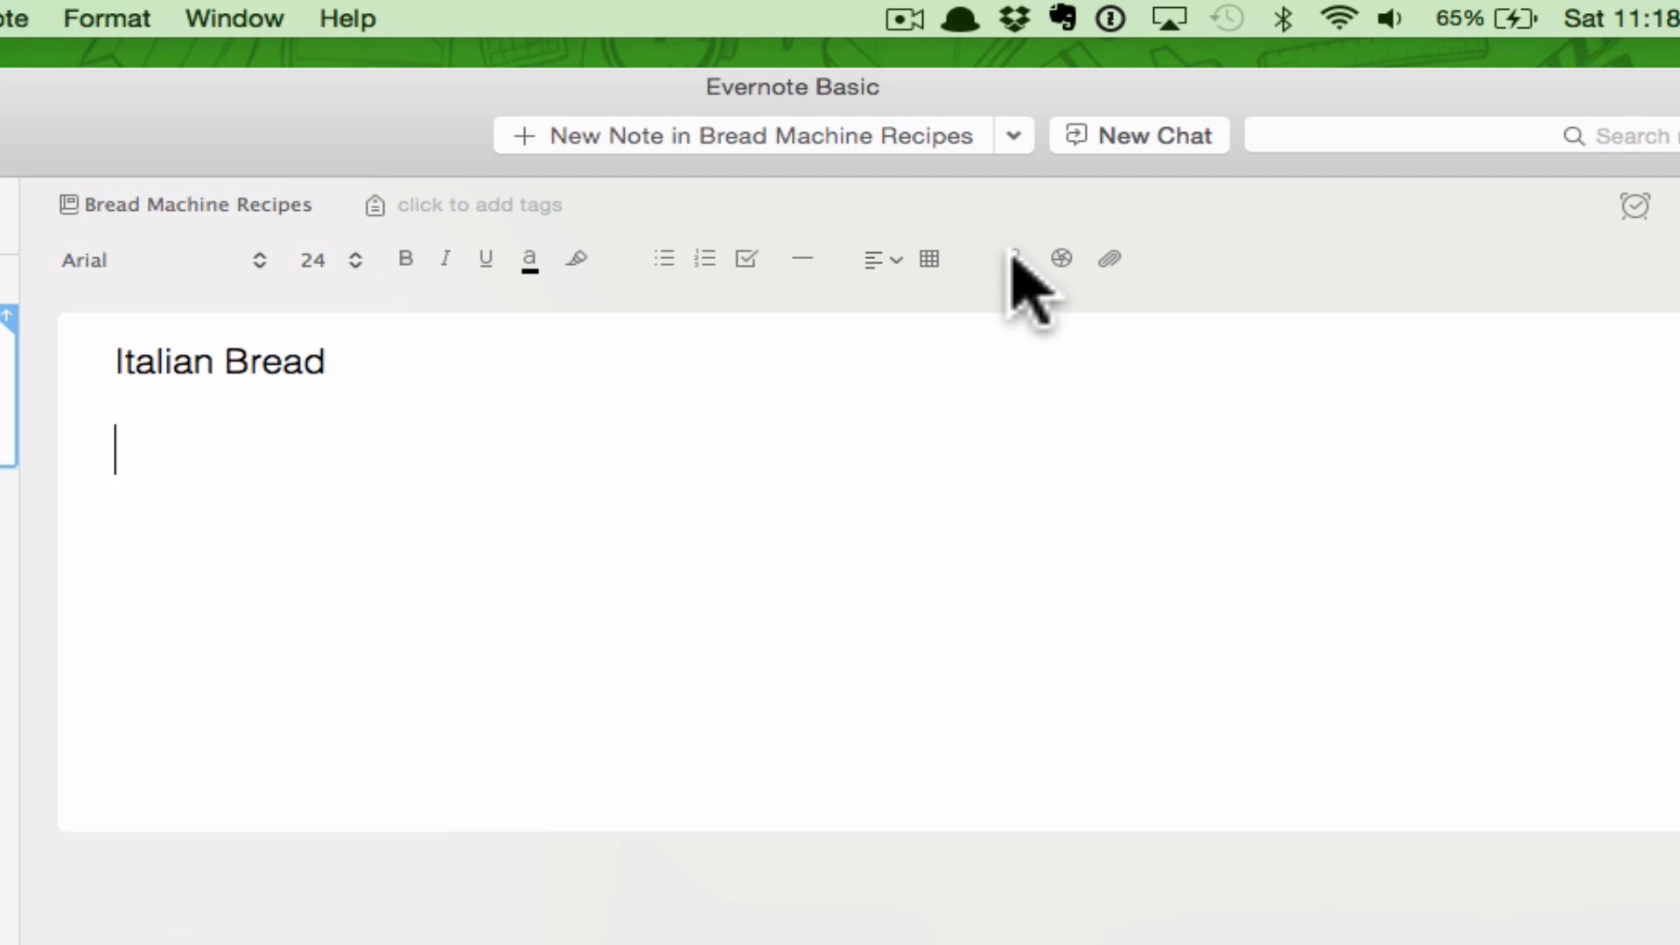
Record a short audio clip and save it into the Italian Bread note
{"action": "left_click", "coordinate": [1012, 256]}
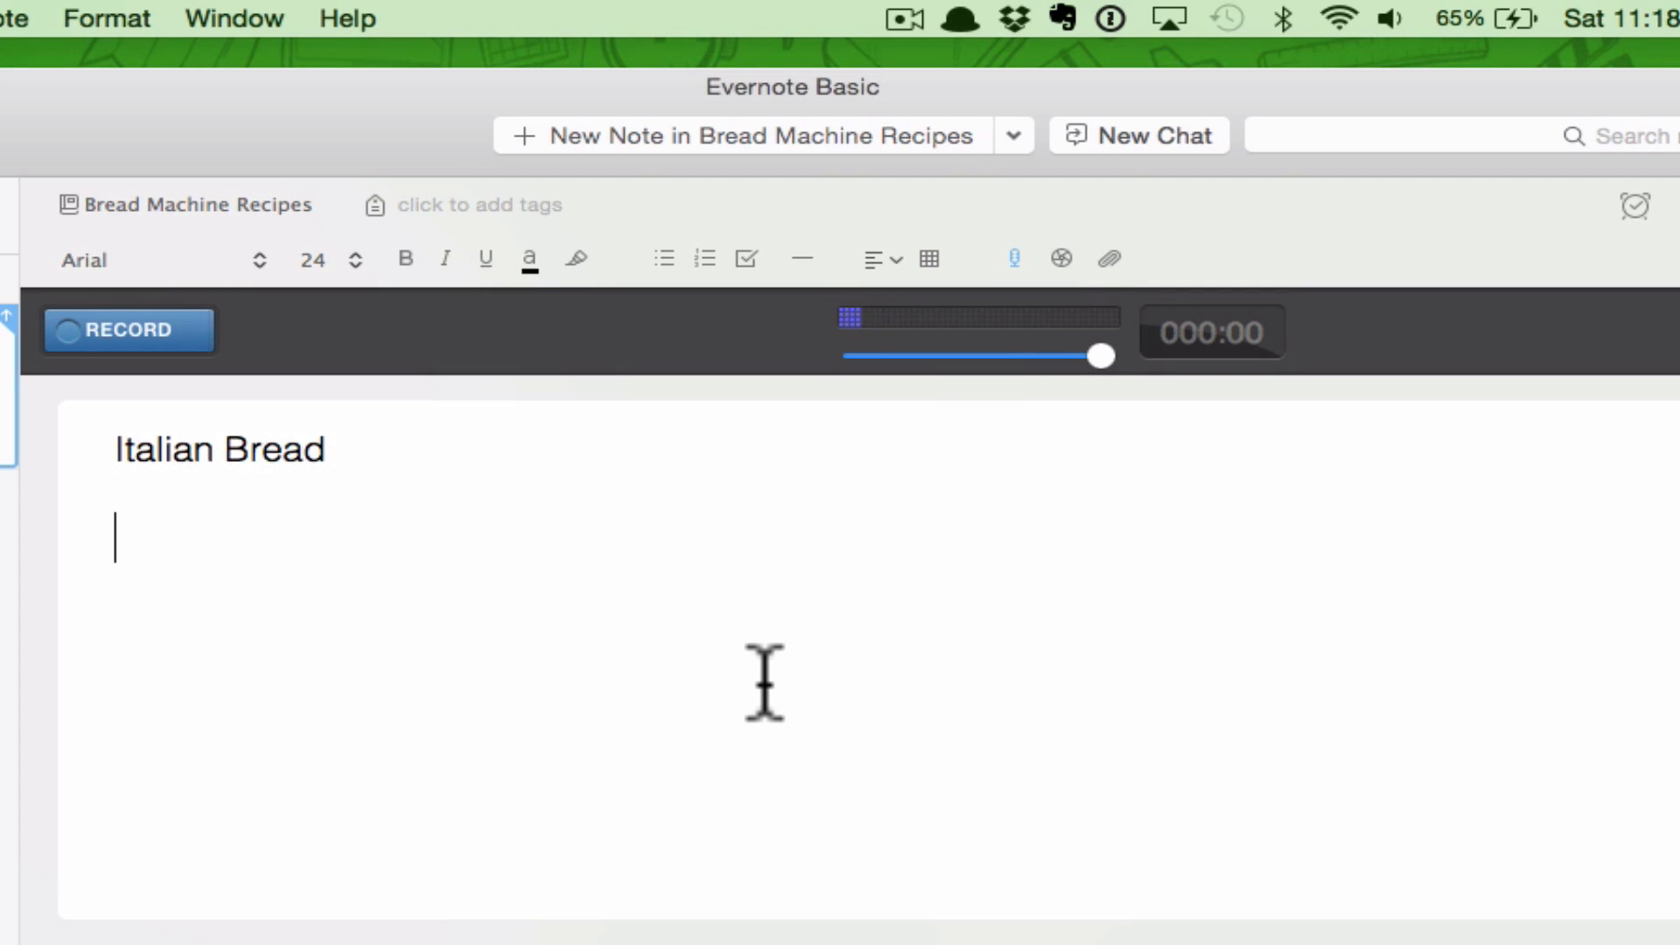
{"action": "left_click", "coordinate": [157, 330]}
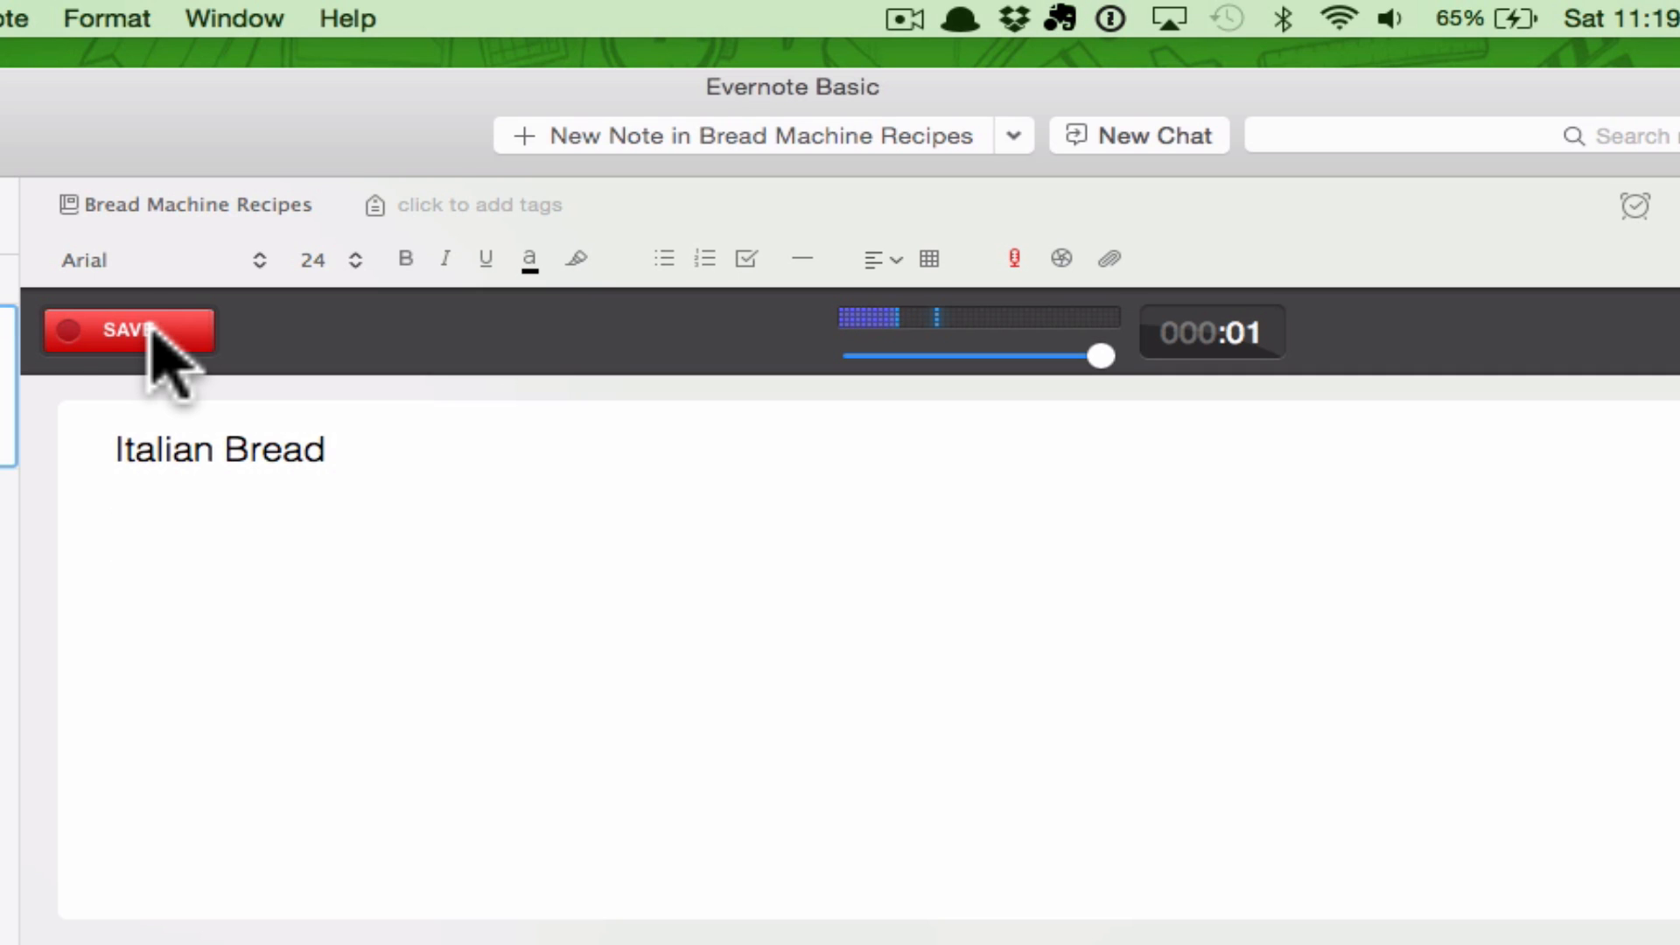
{"action": "left_click", "coordinate": [158, 331]}
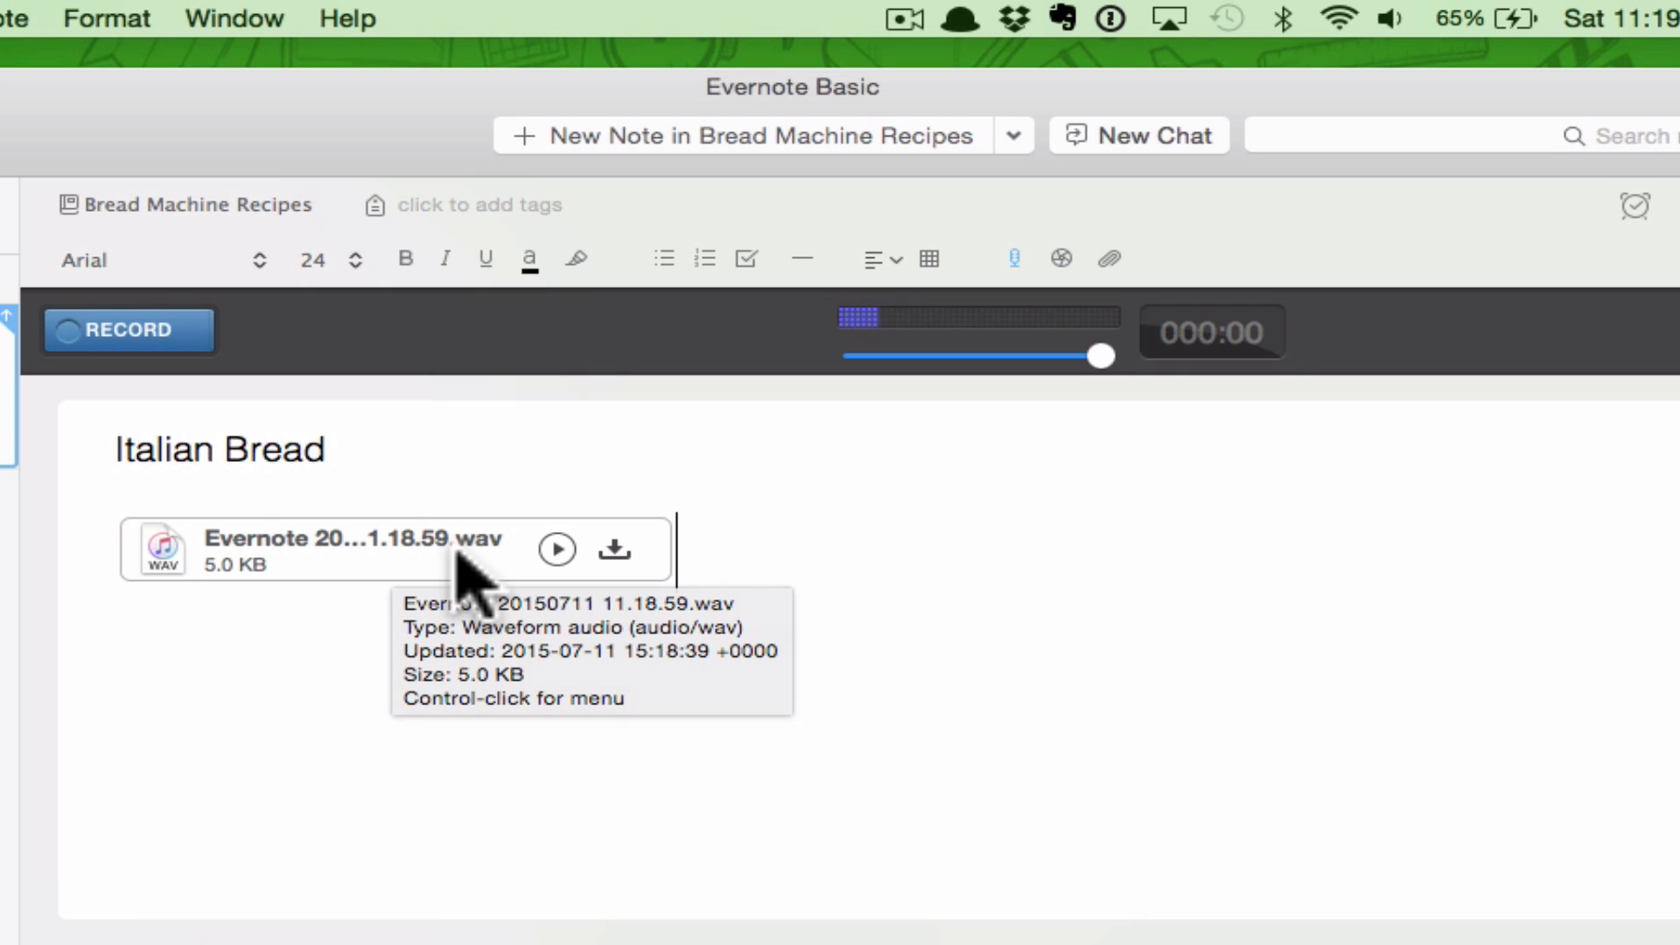
Play the recorded audio clip and delete it from the note
{"action": "left_click", "coordinate": [554, 551]}
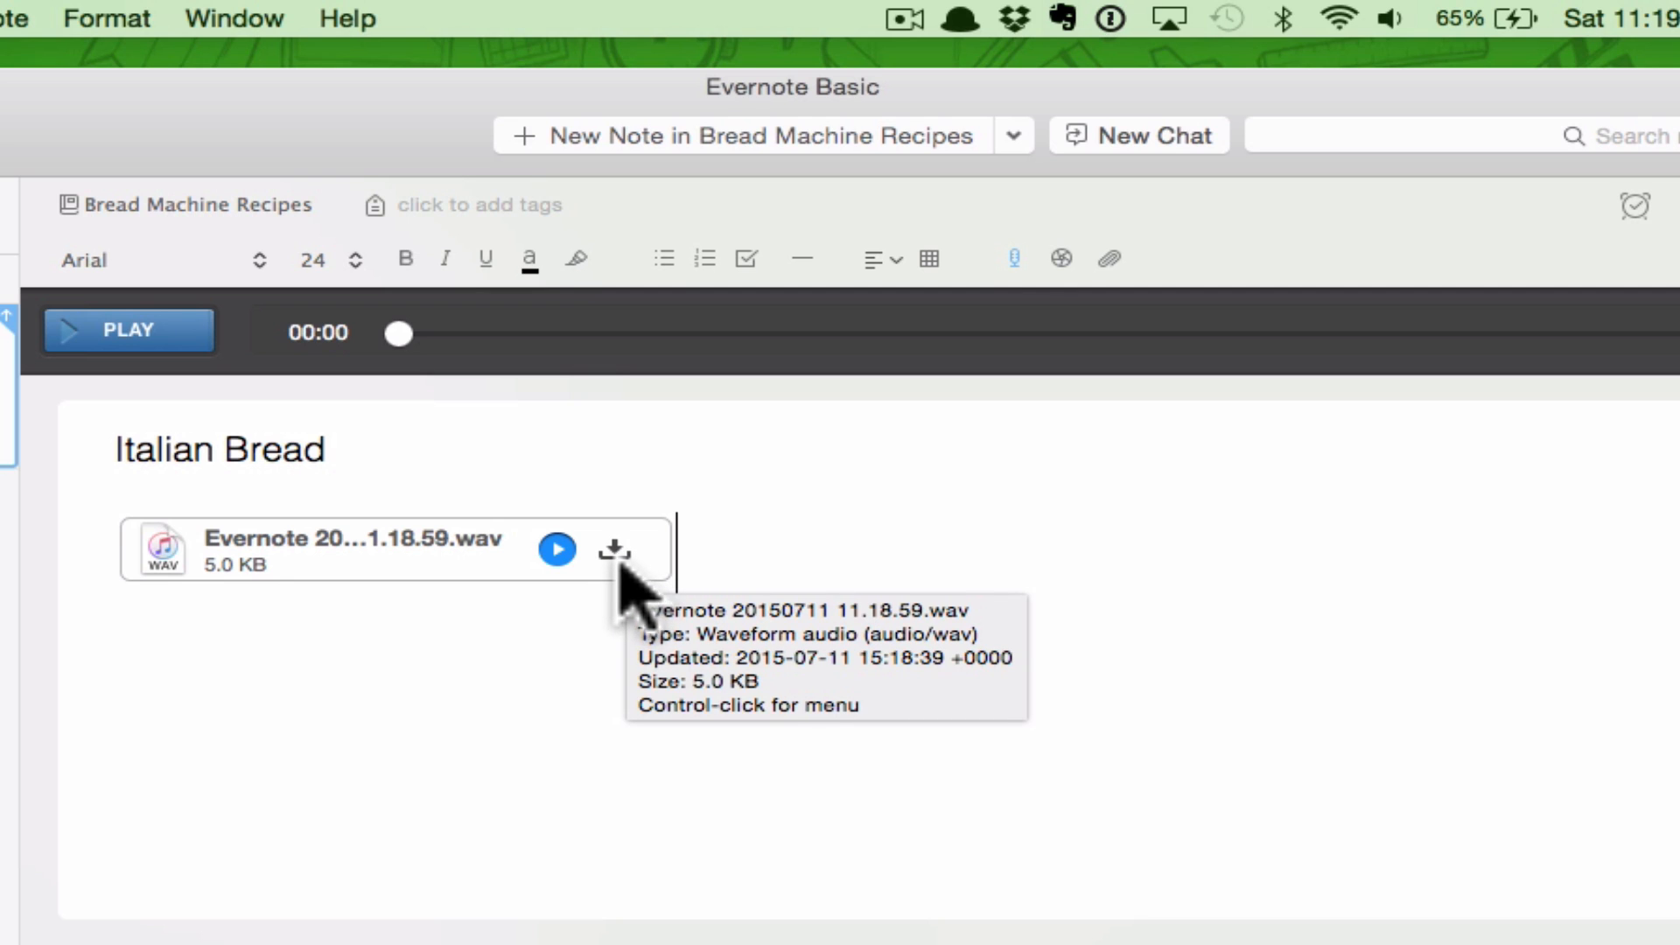
{"action": "key", "text": "BackSpace"}
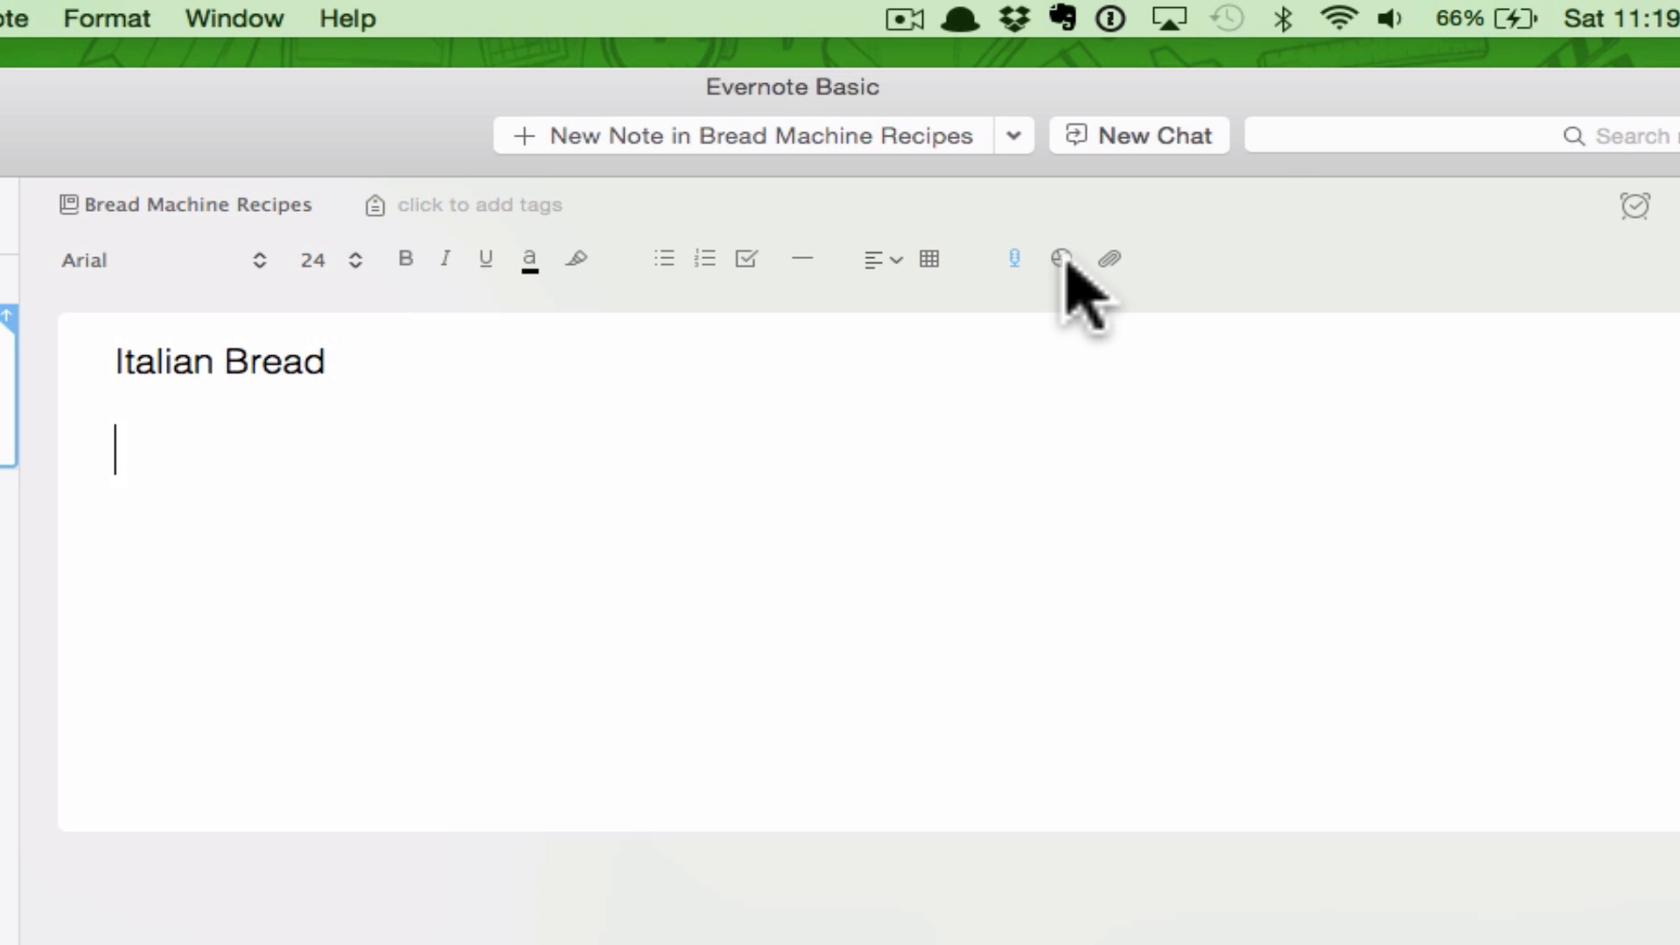
View the camera snapshot and file attachment dialogs for the note, cancelling each one
{"action": "left_click", "coordinate": [1063, 258]}
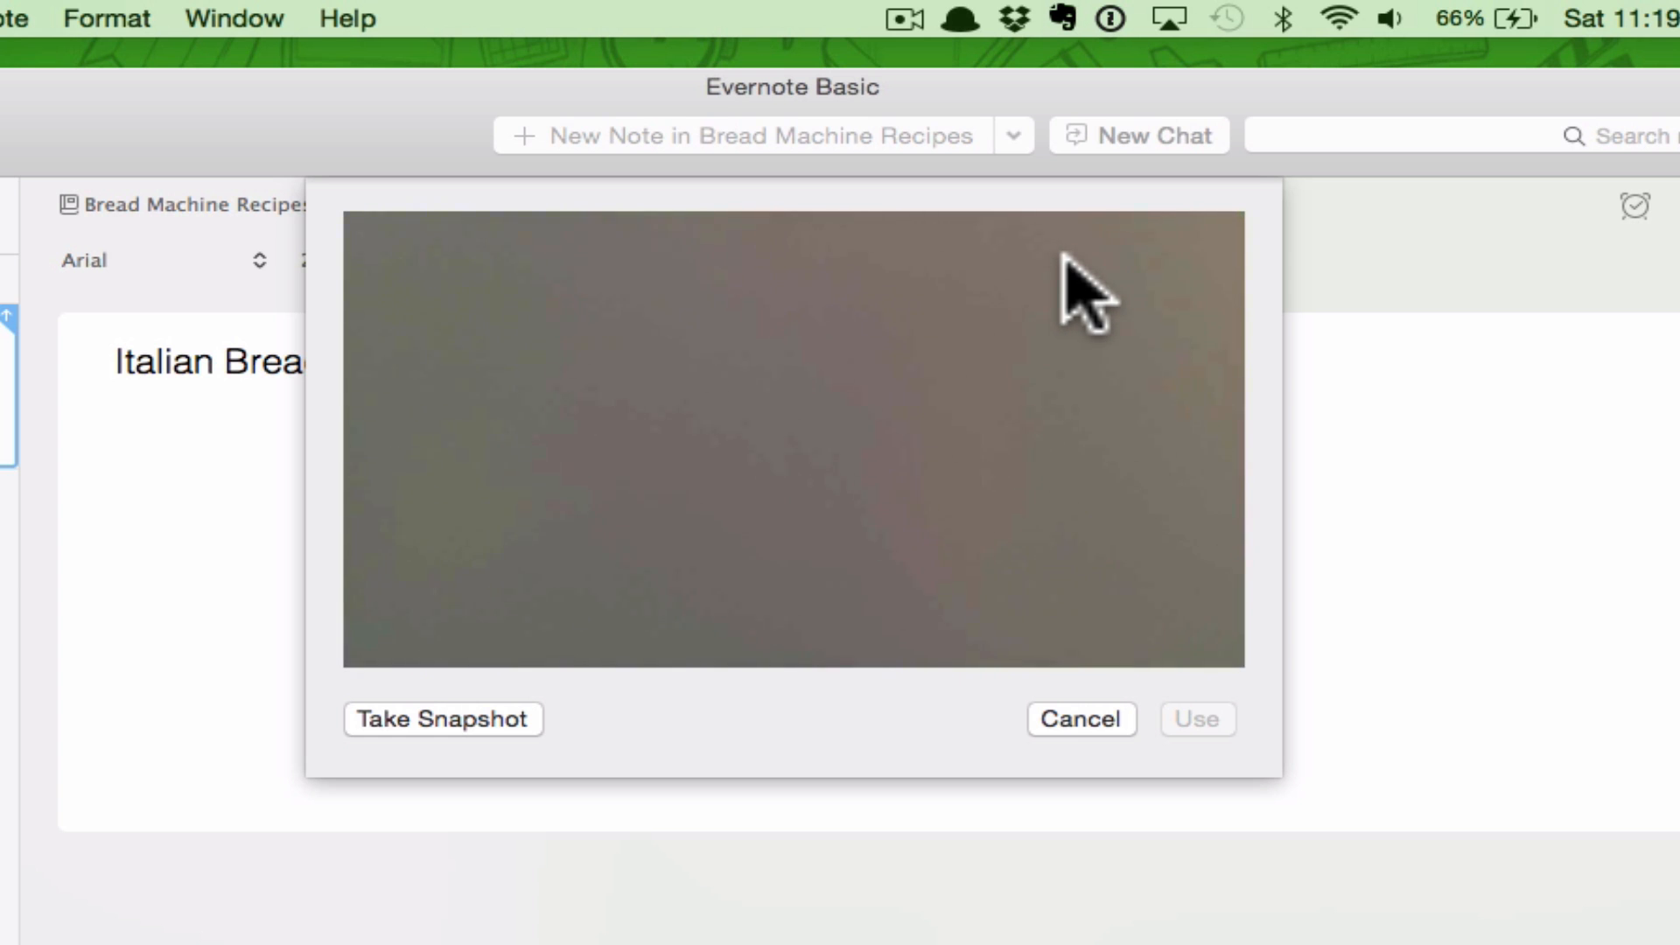
{"action": "left_click", "coordinate": [1081, 719]}
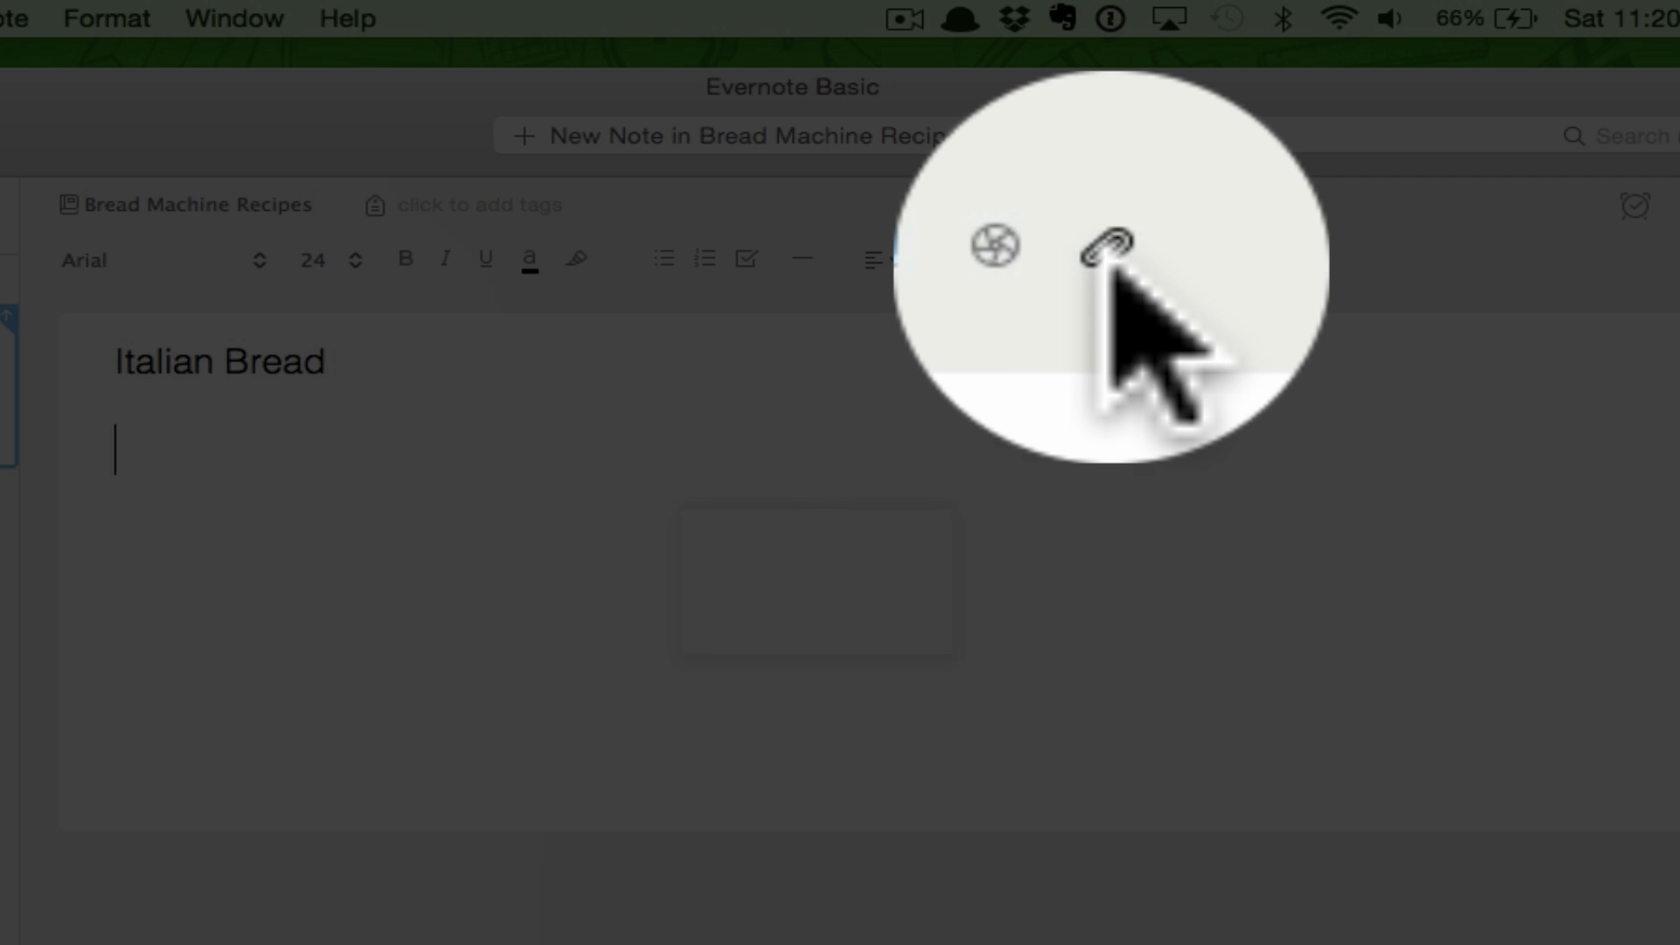
{"action": "left_click", "coordinate": [1110, 260]}
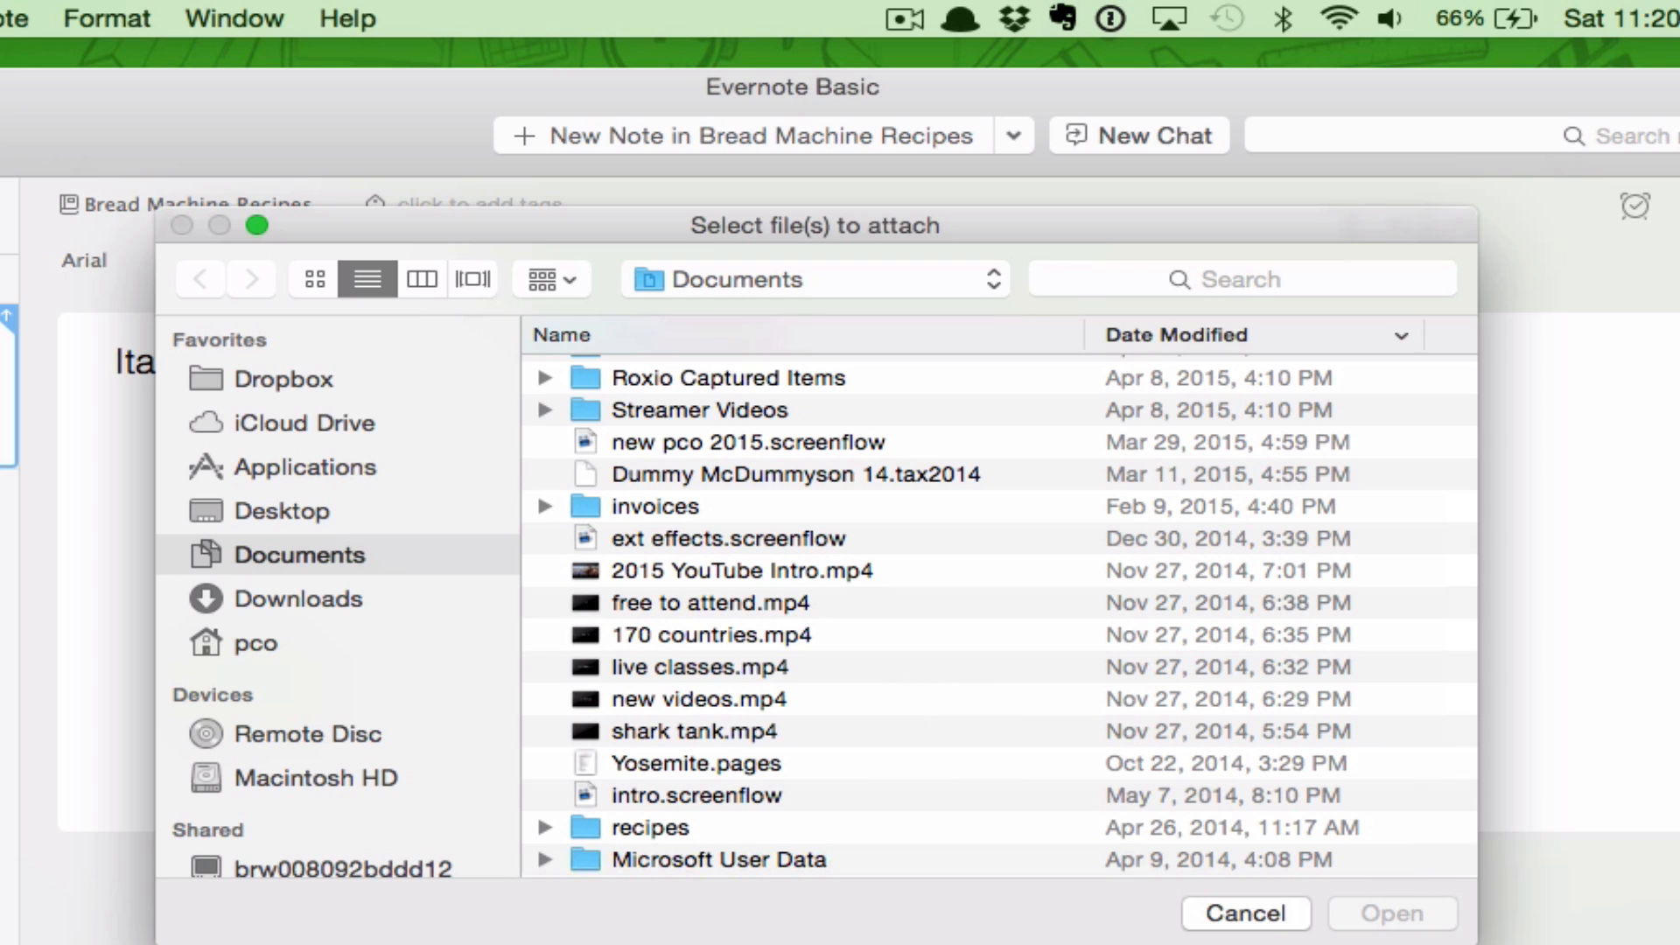
{"action": "left_click", "coordinate": [1243, 913]}
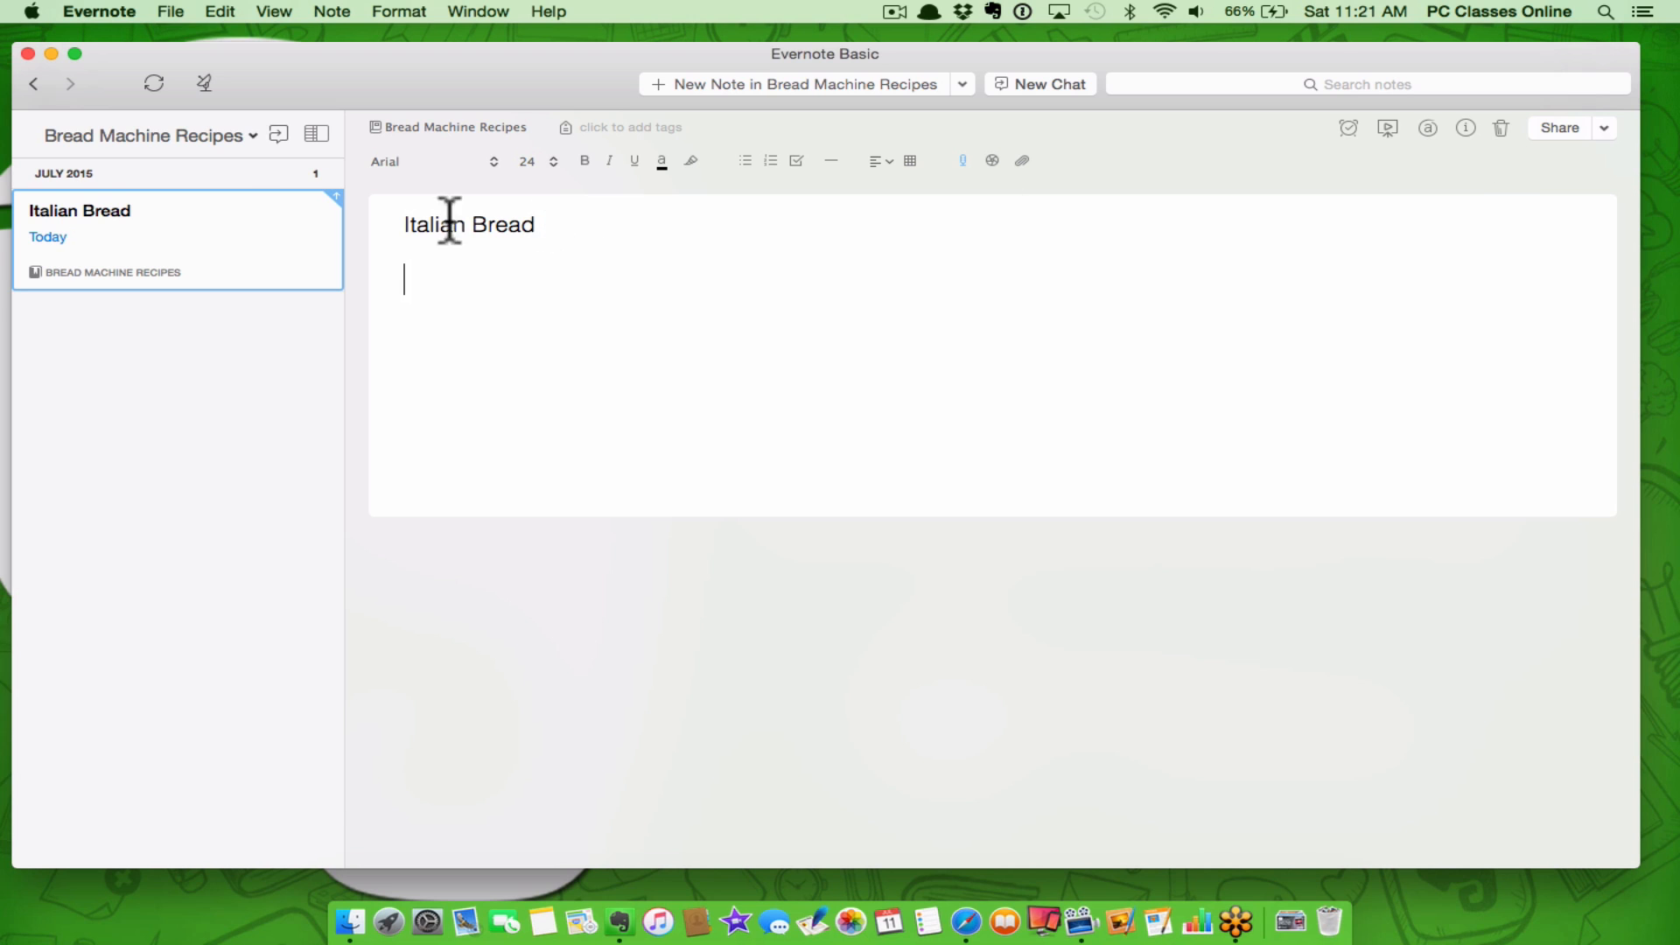
View the actions available for the Italian Bread note in the note list, without choosing one
{"action": "right_click", "coordinate": [140, 219]}
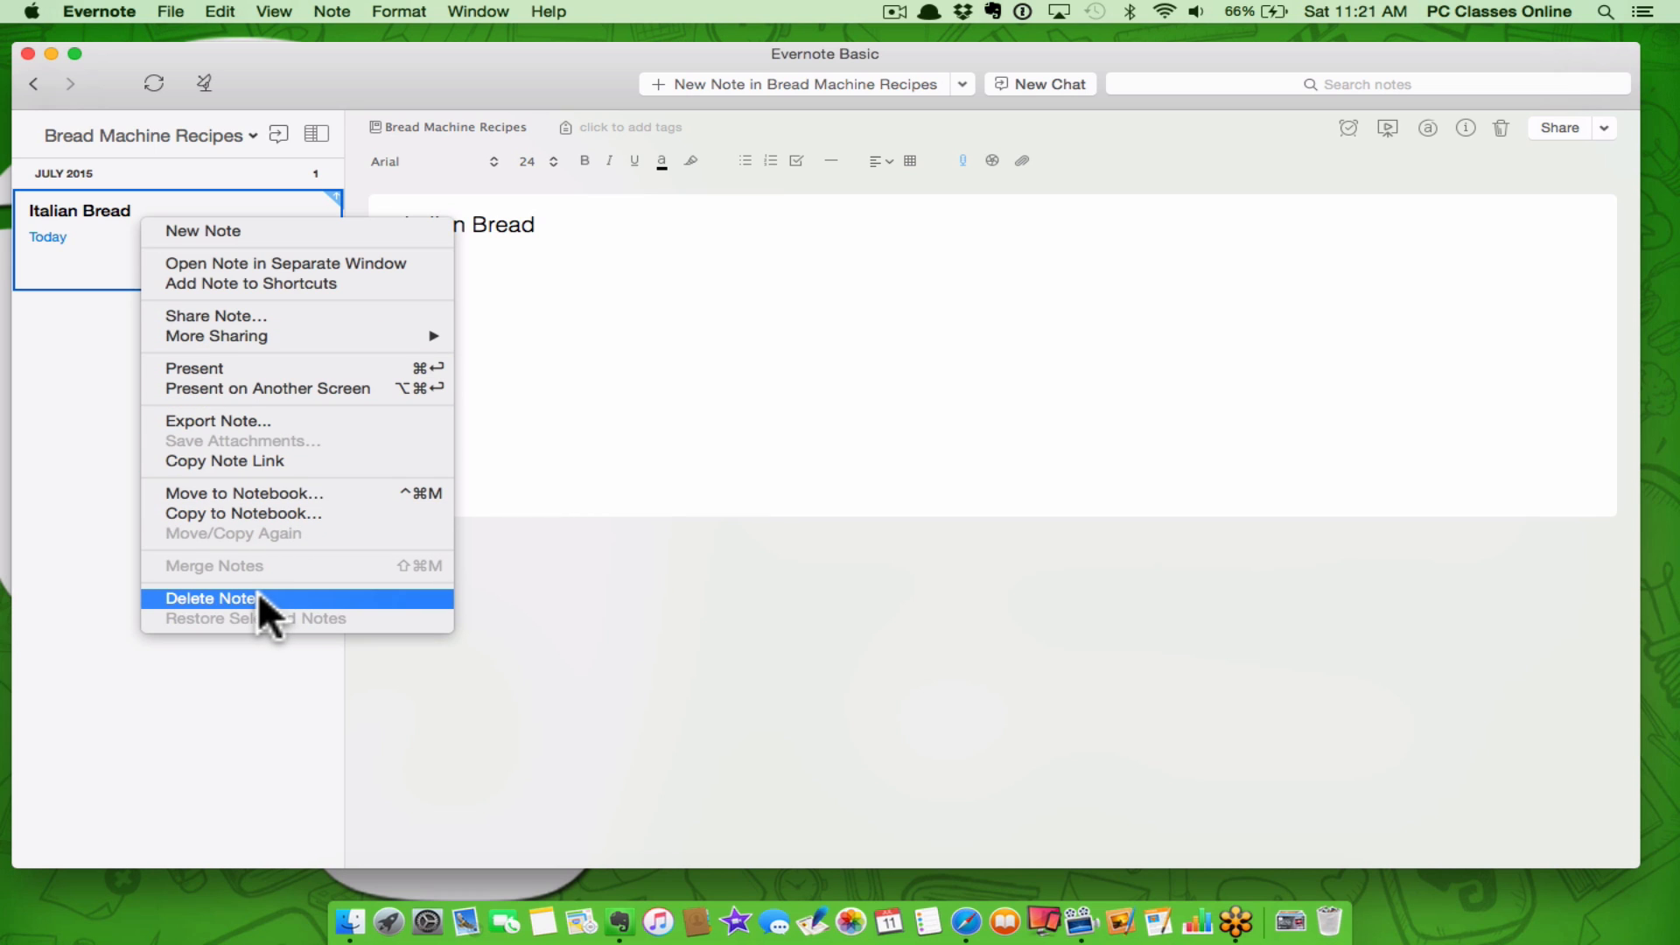
{"action": "left_click", "coordinate": [819, 381]}
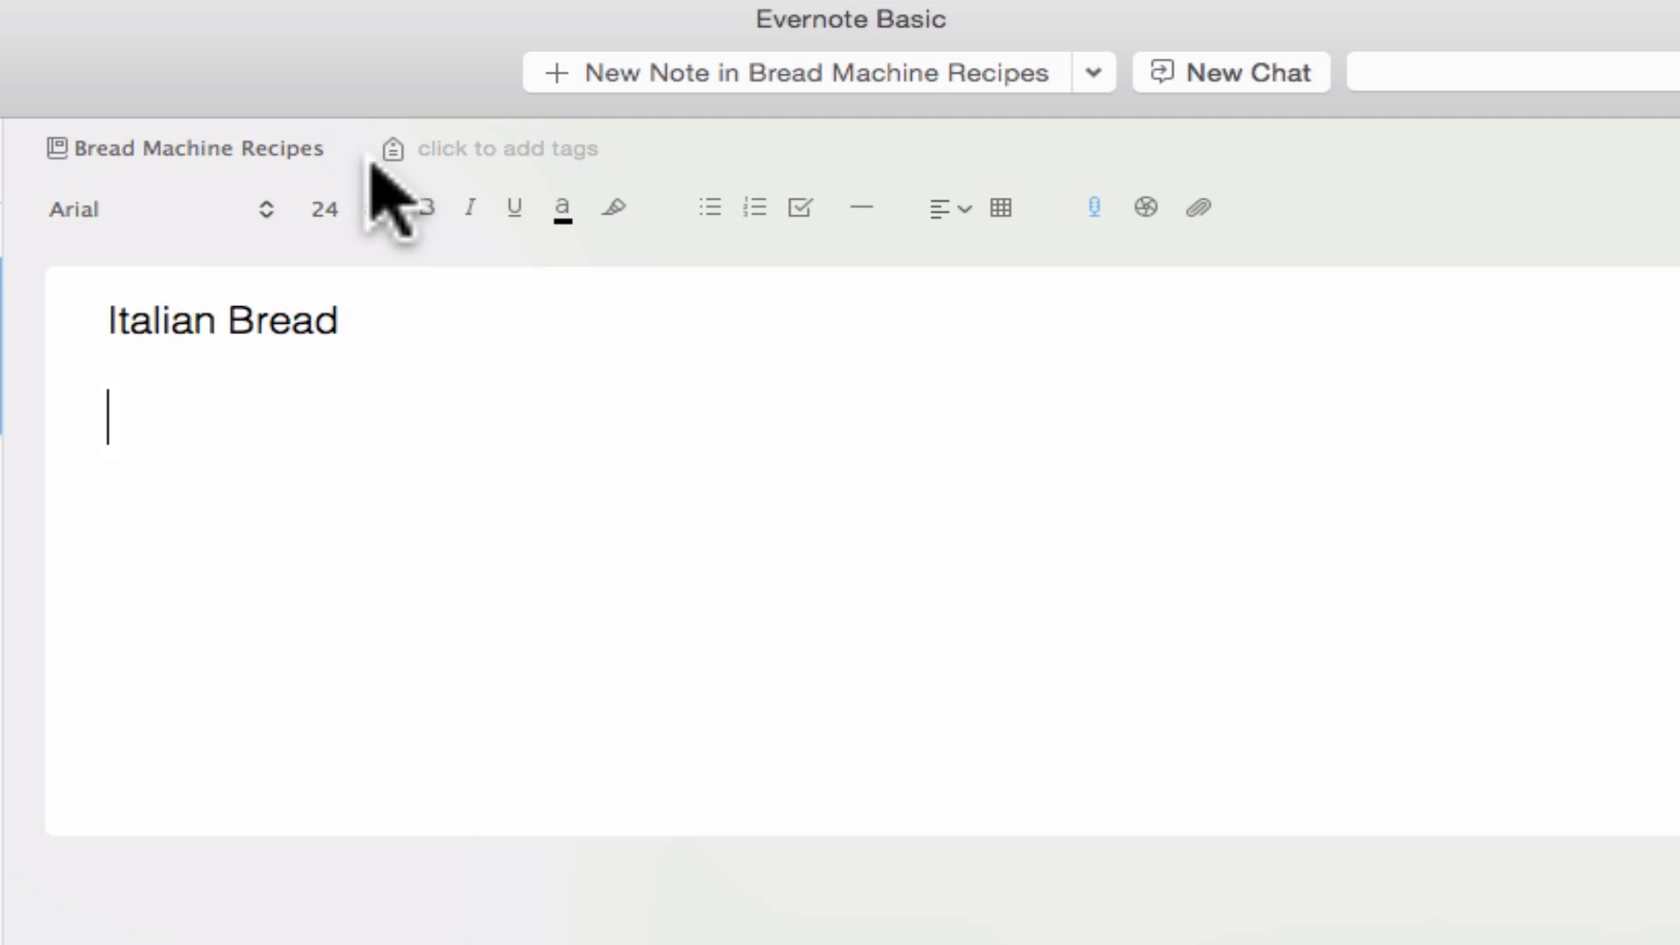
Tag the Italian Bread note with bread and Italian
{"action": "left_click", "coordinate": [490, 156]}
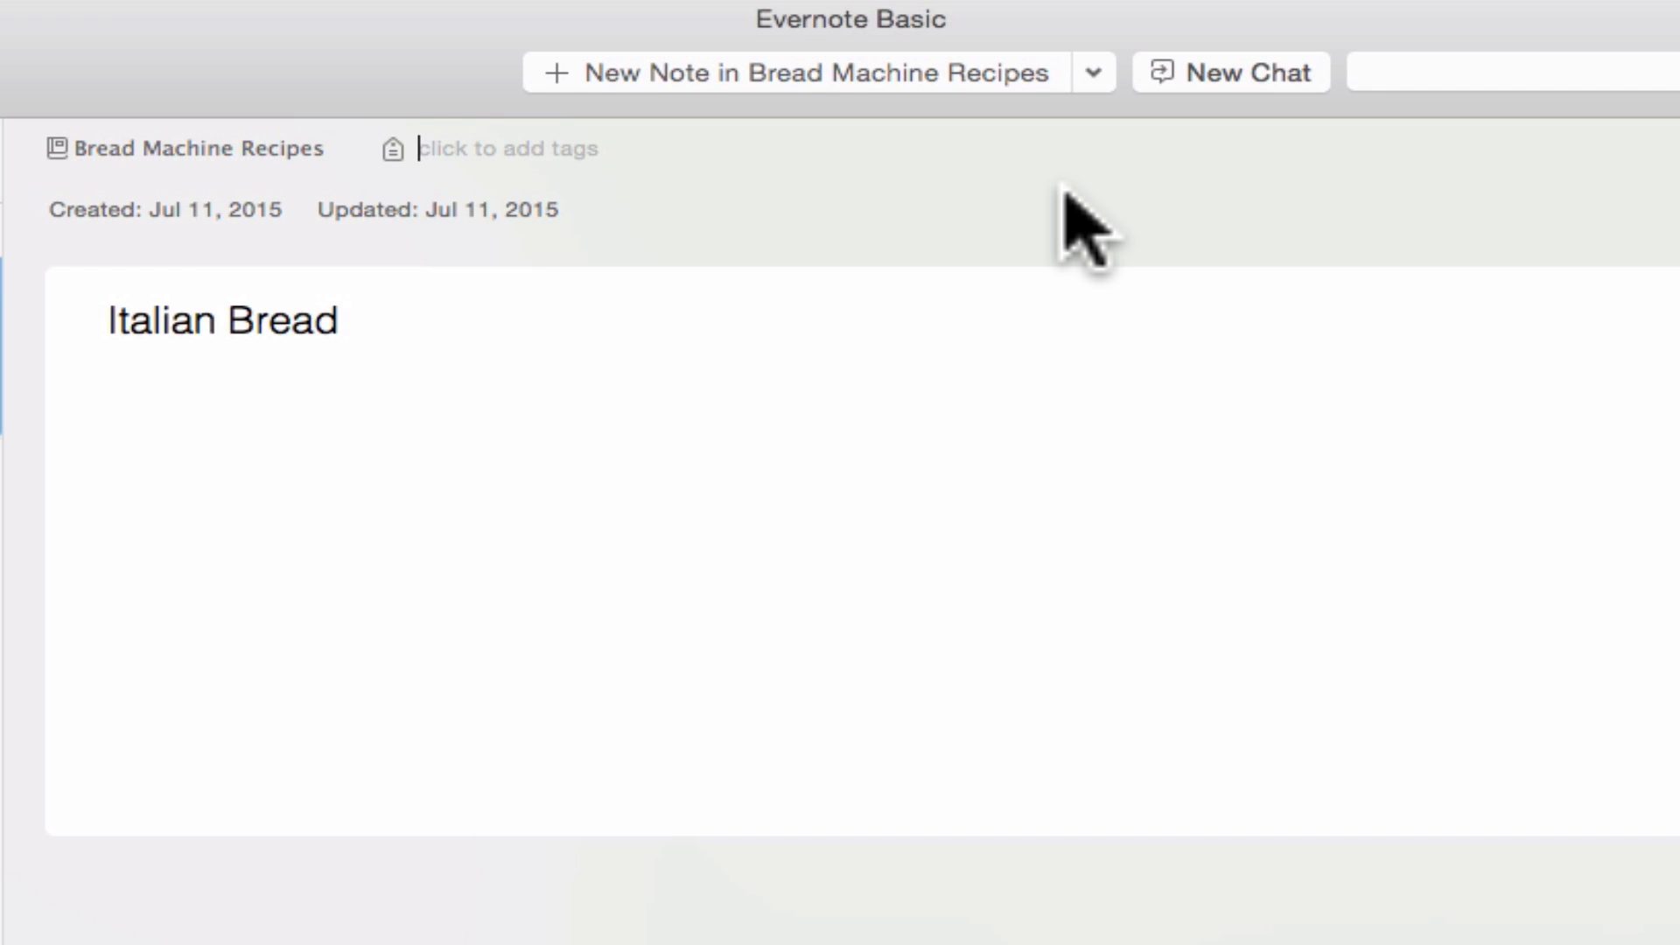
{"action": "type", "text": "bread"}
{"action": "key", "text": "Return"}
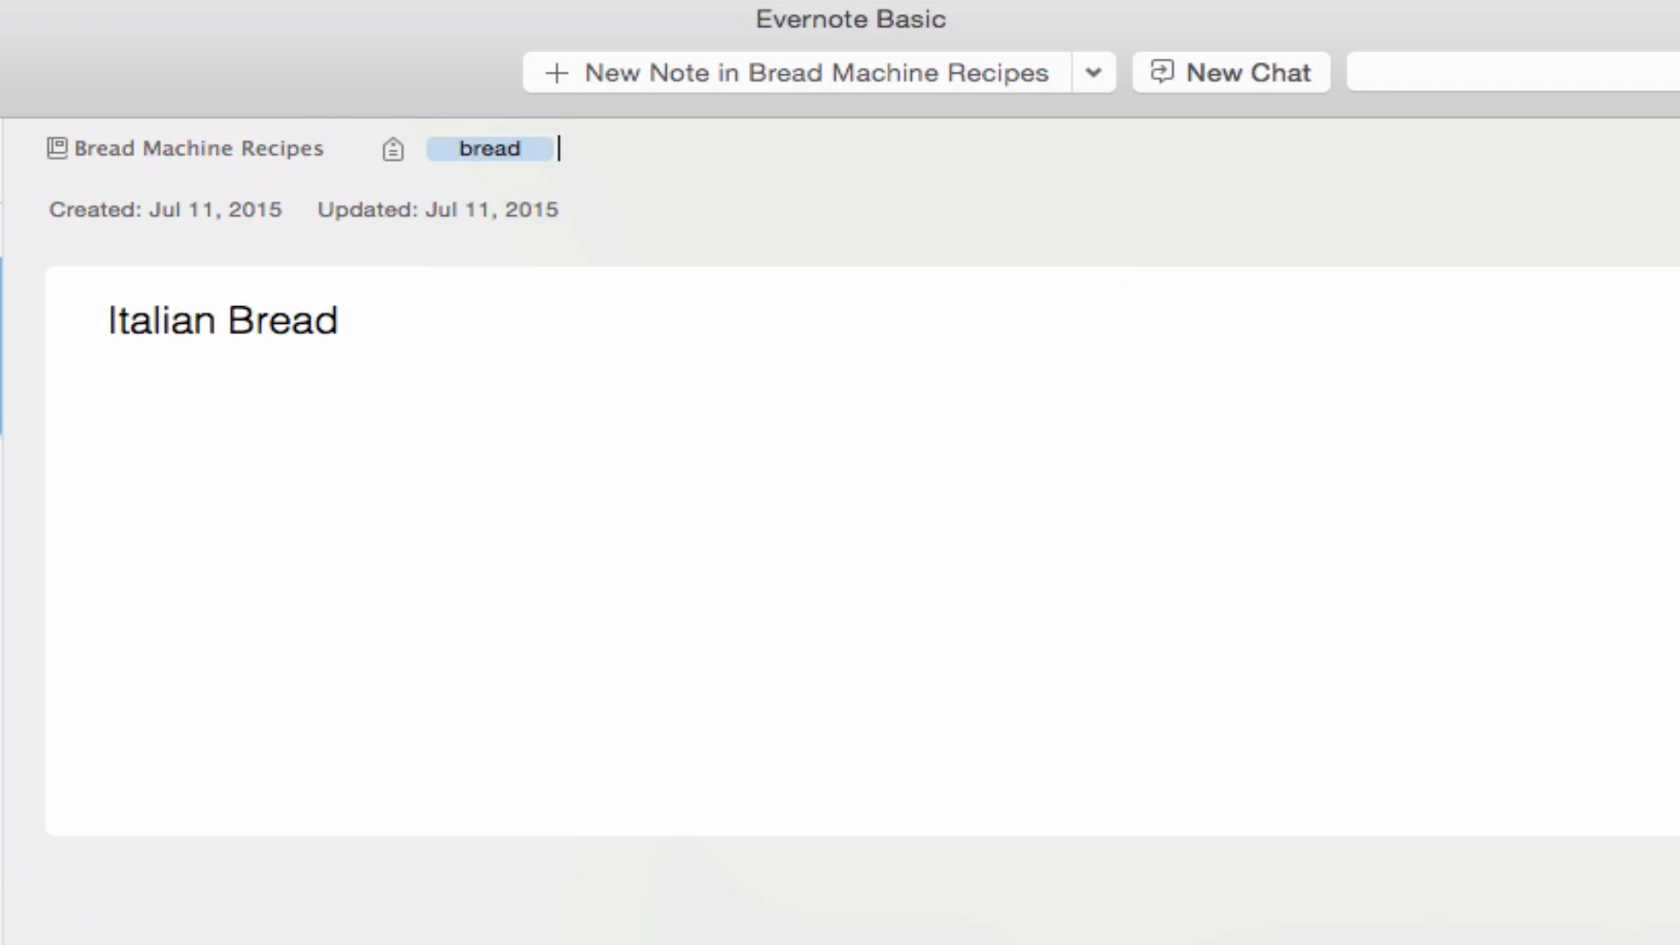
{"action": "type", "text": "Italian"}
{"action": "key", "text": "Return"}
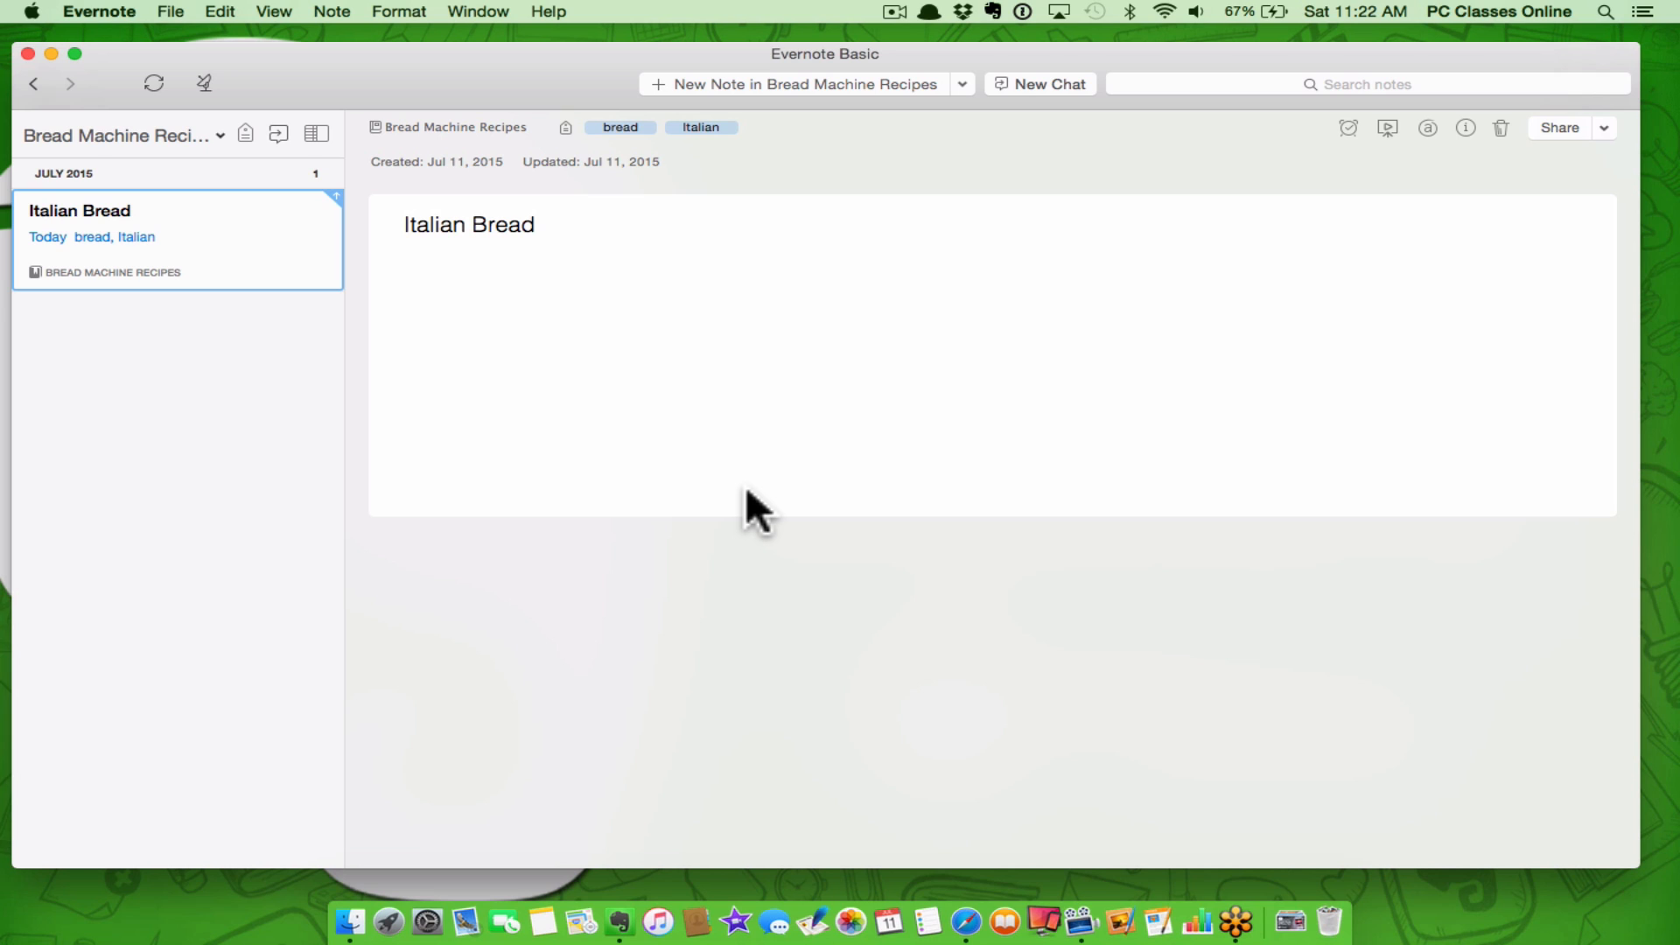
Minimize the Evernote window, switch to Safari and search the web for olive bread
{"action": "left_click", "coordinate": [52, 55]}
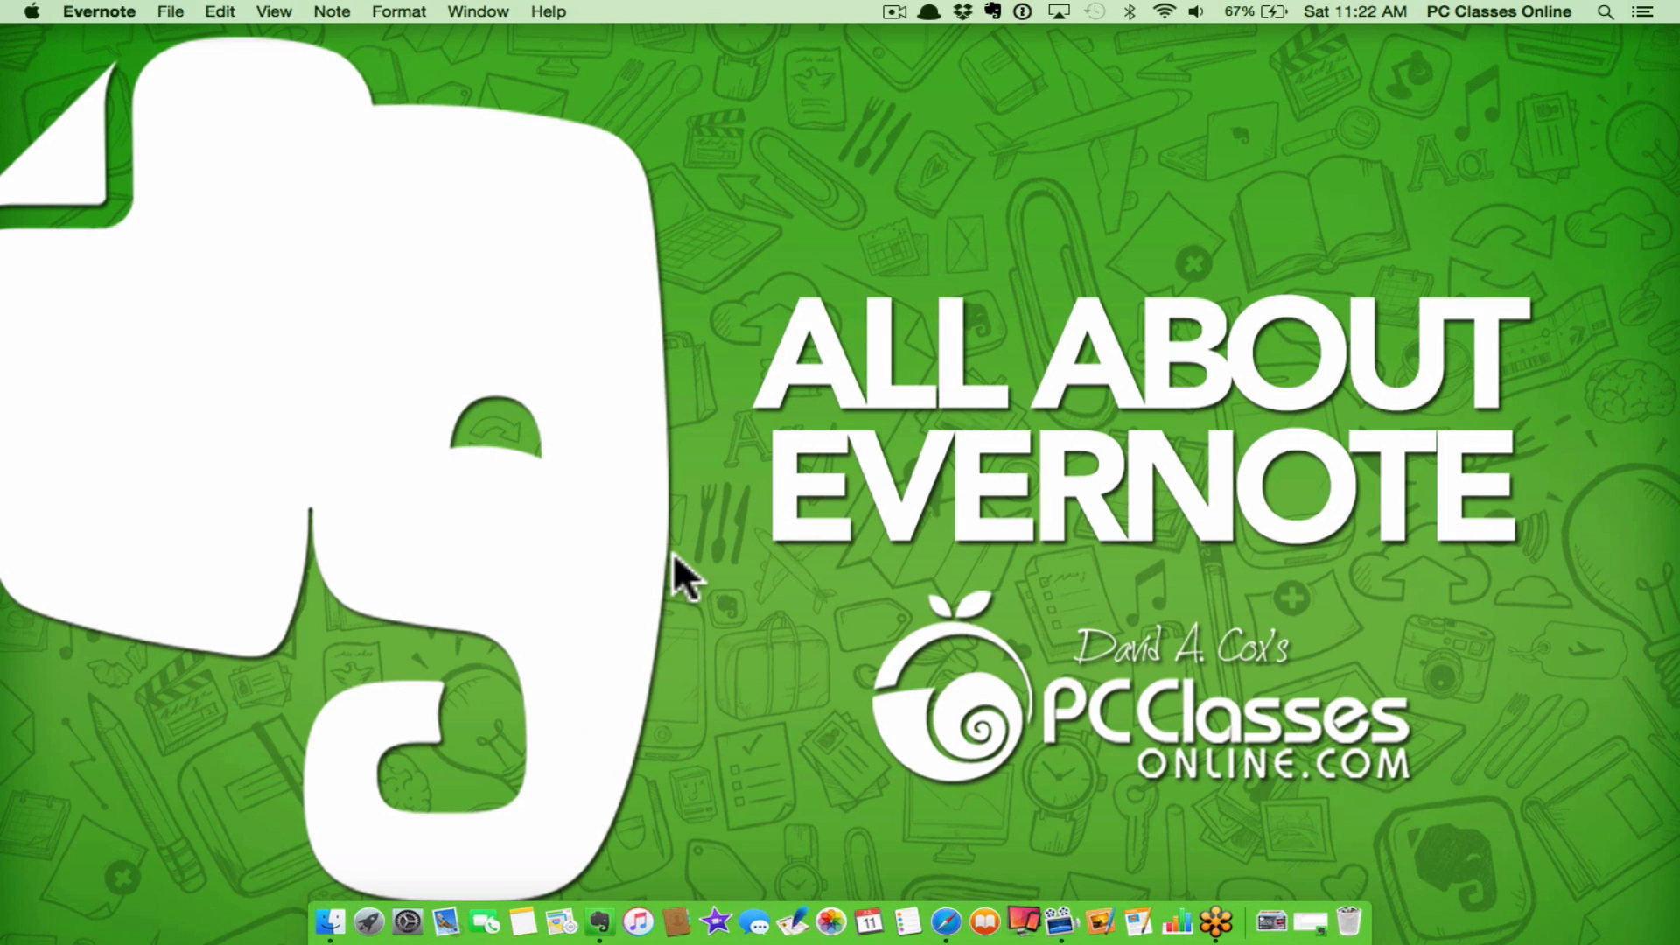
{"action": "key", "text": "ctrl+Right"}
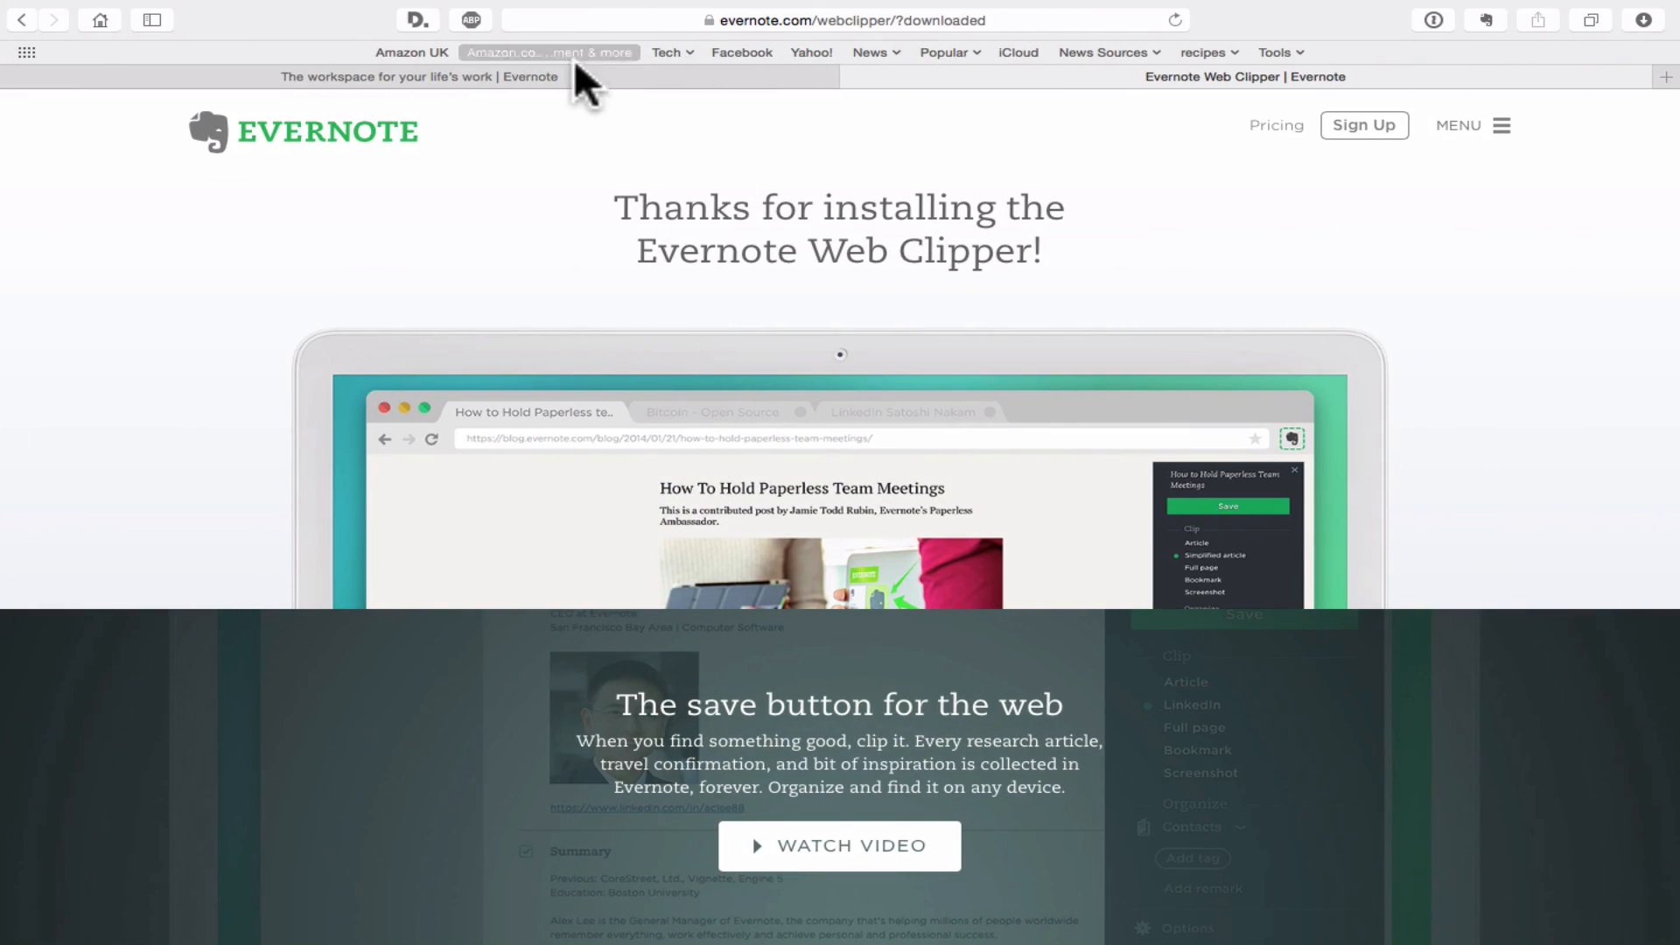
{"action": "left_click", "coordinate": [567, 72]}
{"action": "left_click", "coordinate": [608, 19]}
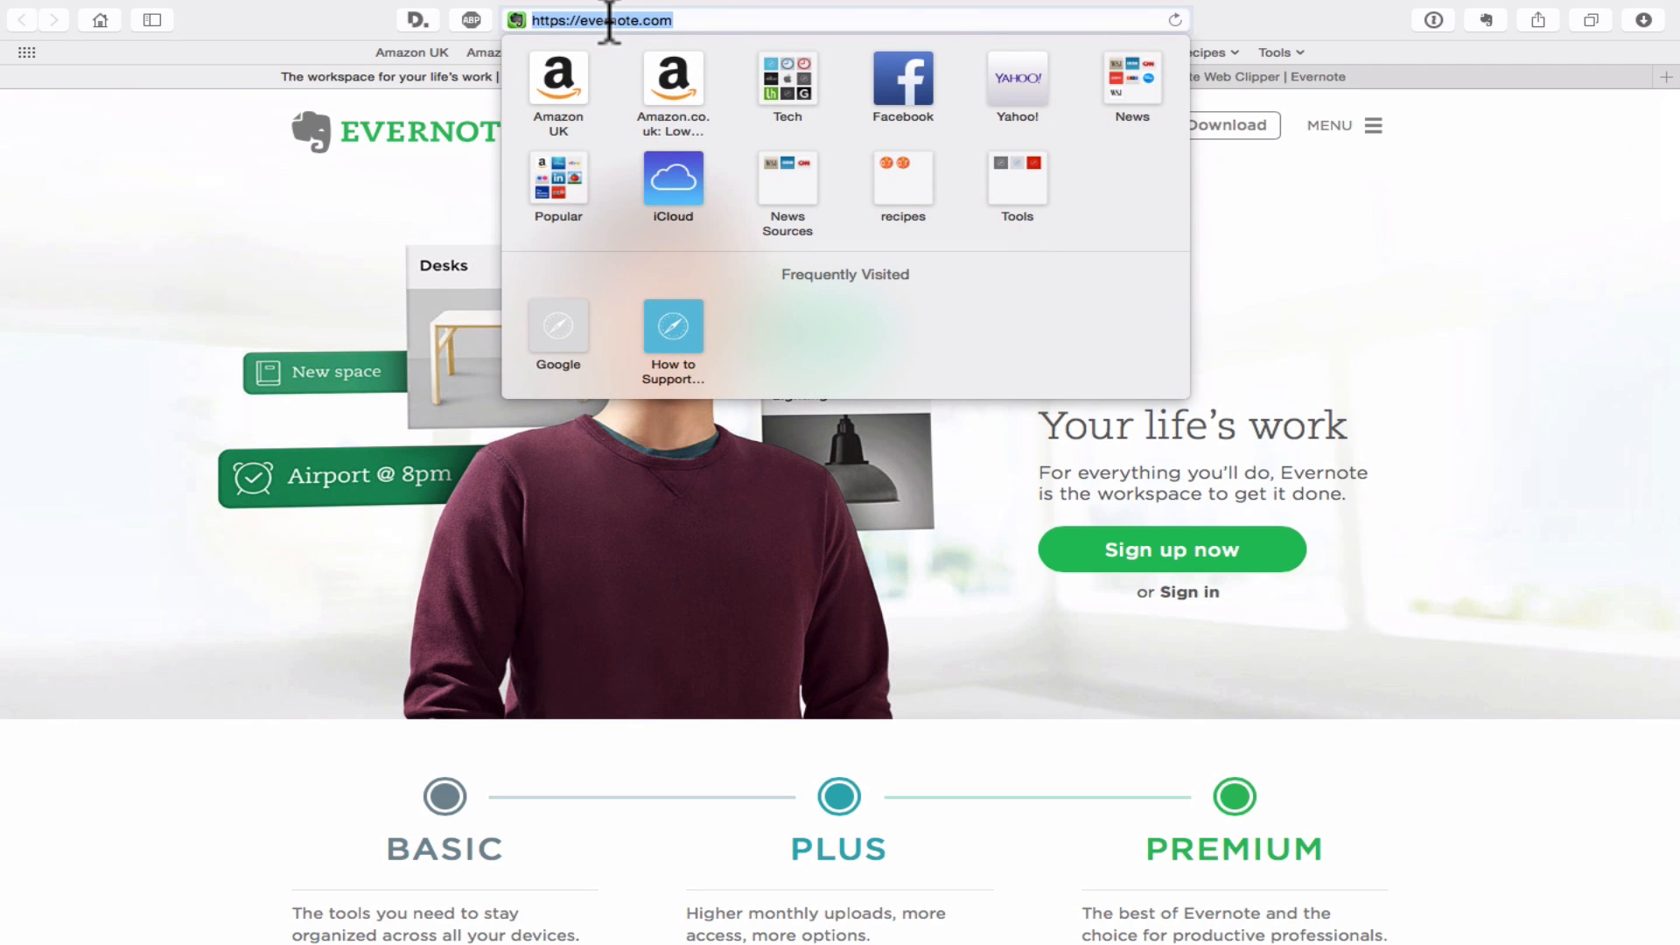
{"action": "key", "text": "BackSpace"}
{"action": "type", "text": "olive bread"}
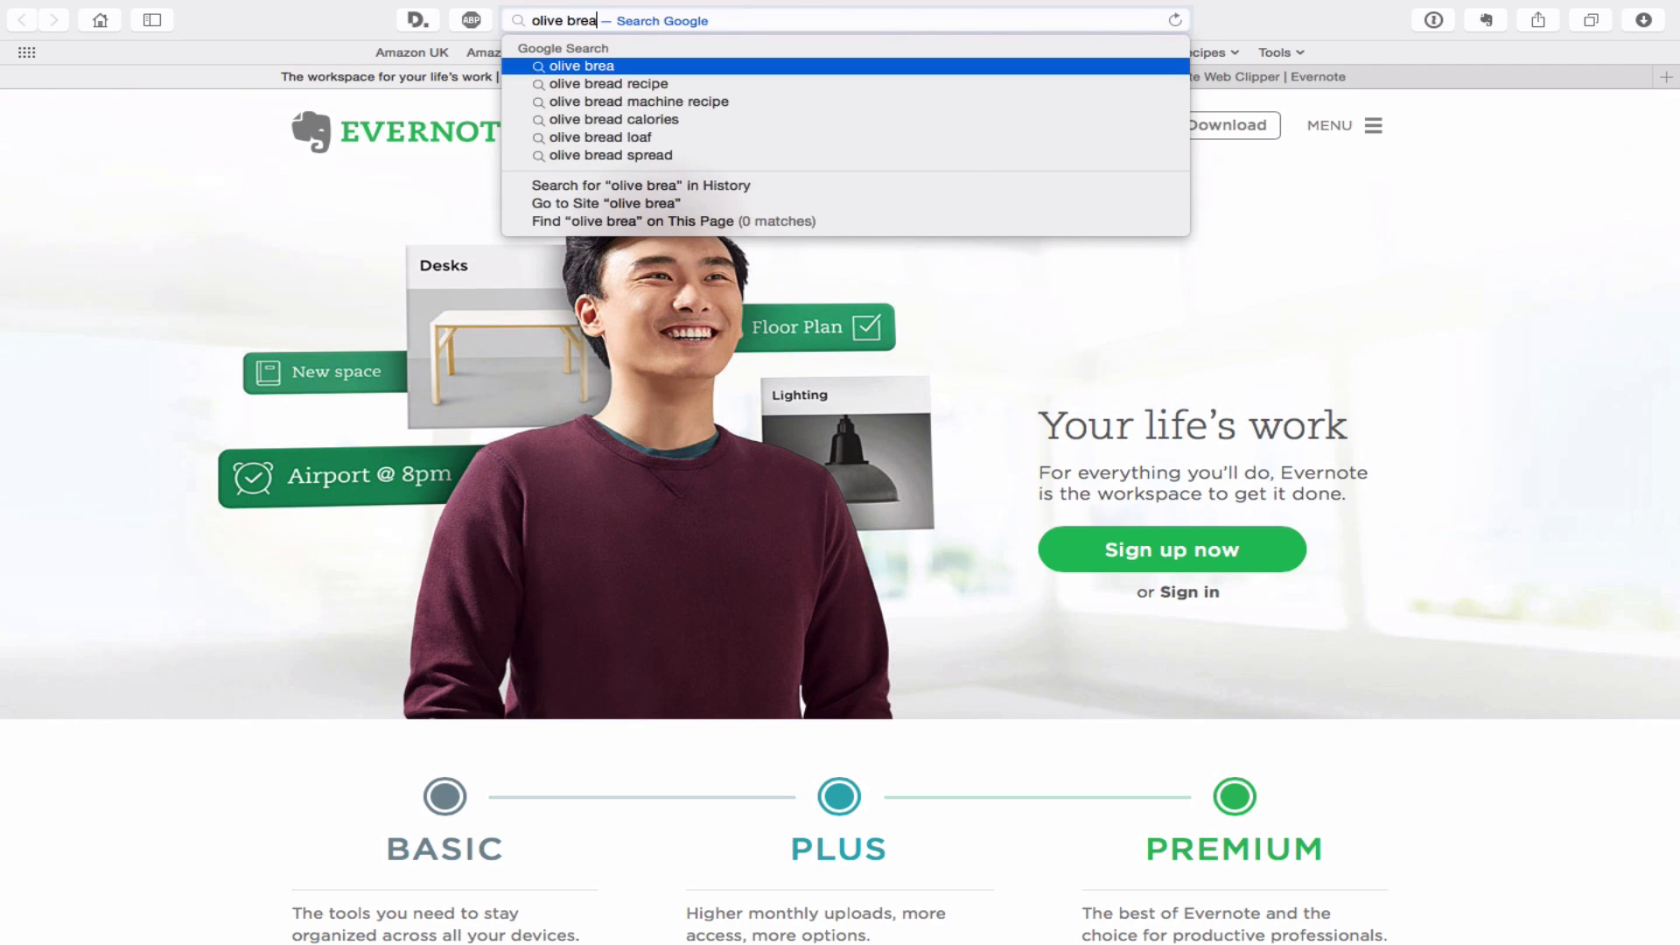
{"action": "key", "text": "Return"}
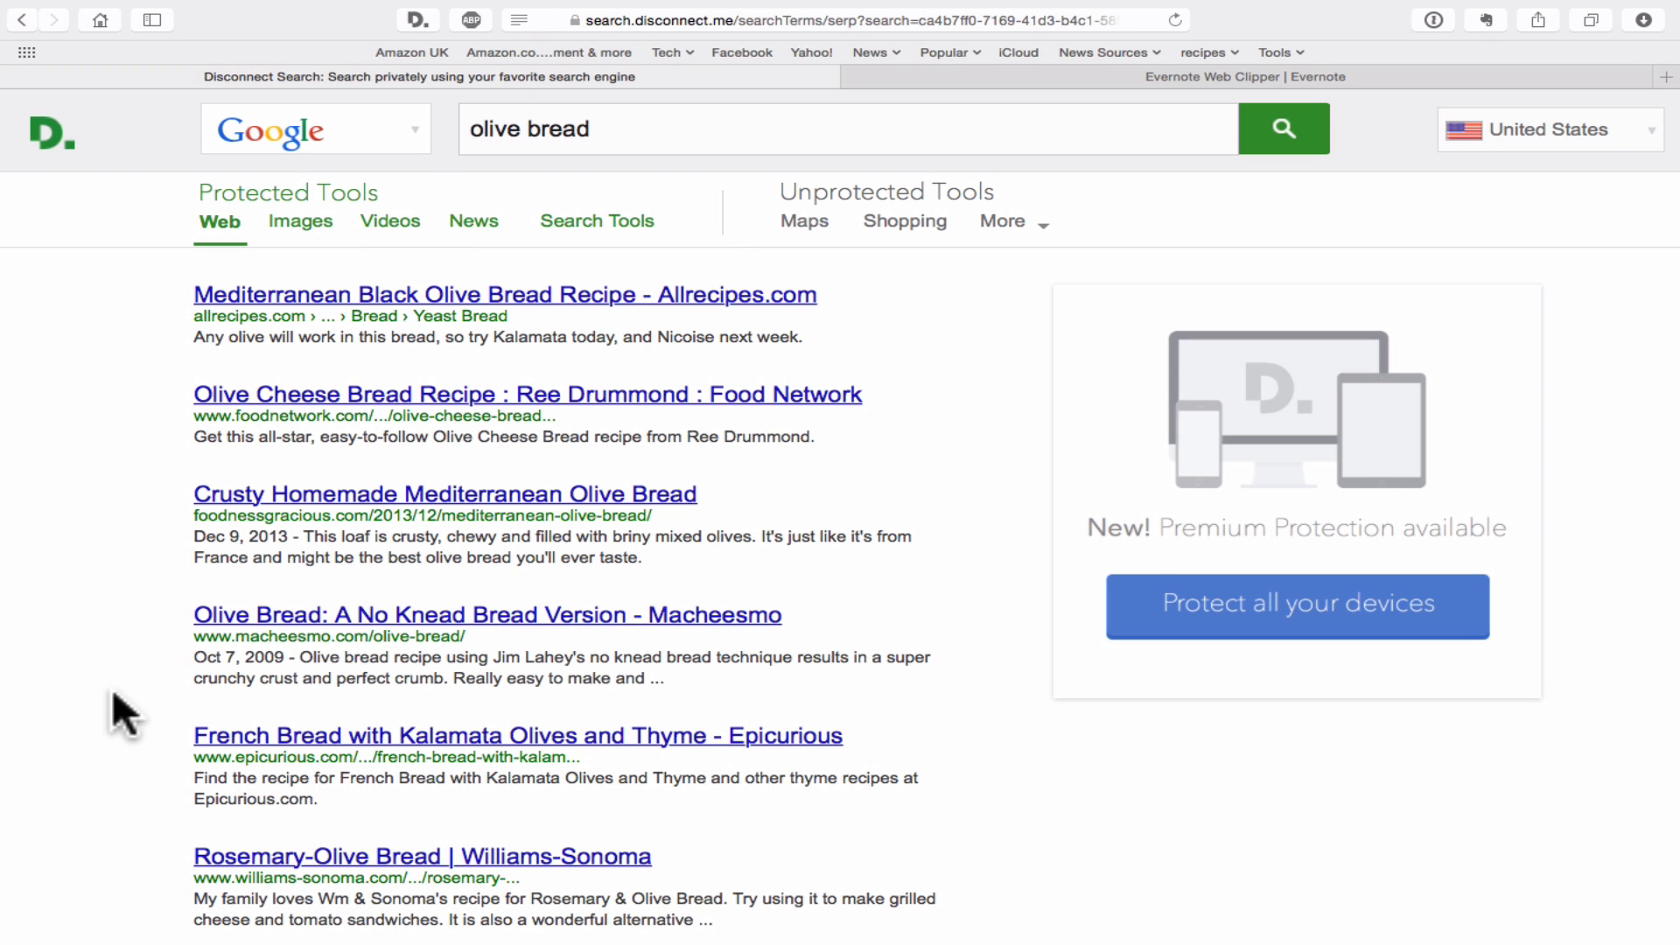
Open the Allrecipes Mediterranean Black Olive Bread recipe from the search results and view the Evernote Web Clipper page in the other tab
{"action": "scroll", "coordinate": [112, 691], "scroll_direction": "down", "scroll_amount": 2}
{"action": "scroll", "coordinate": [112, 688], "scroll_direction": "up", "scroll_amount": 2}
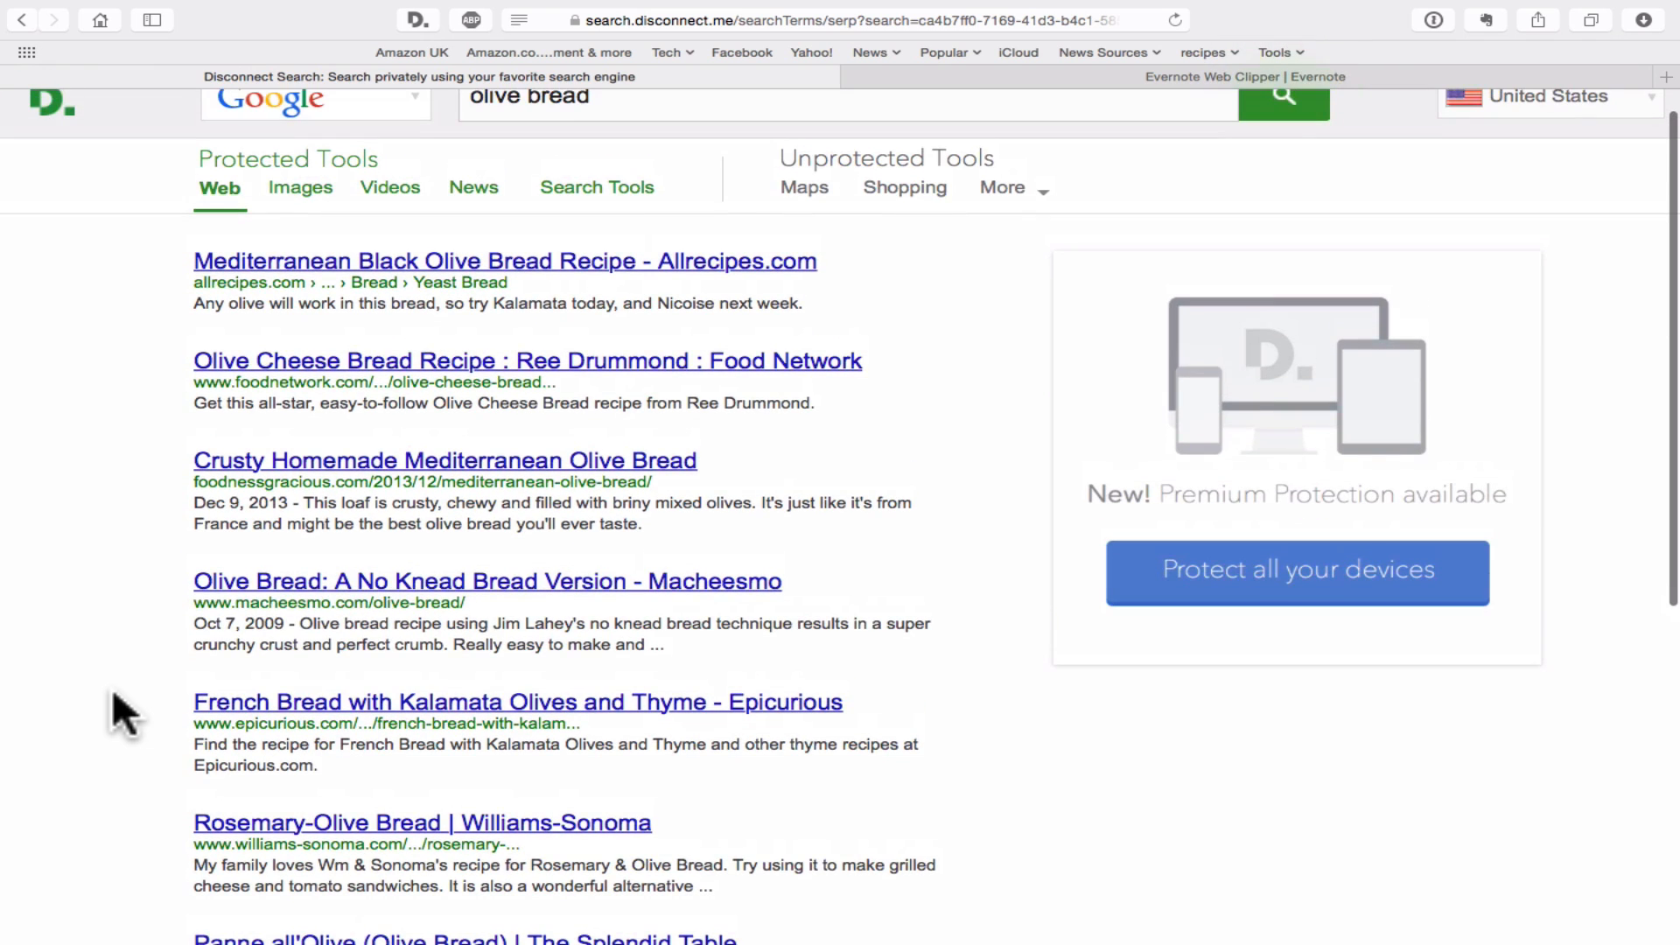
{"action": "left_click", "coordinate": [278, 258]}
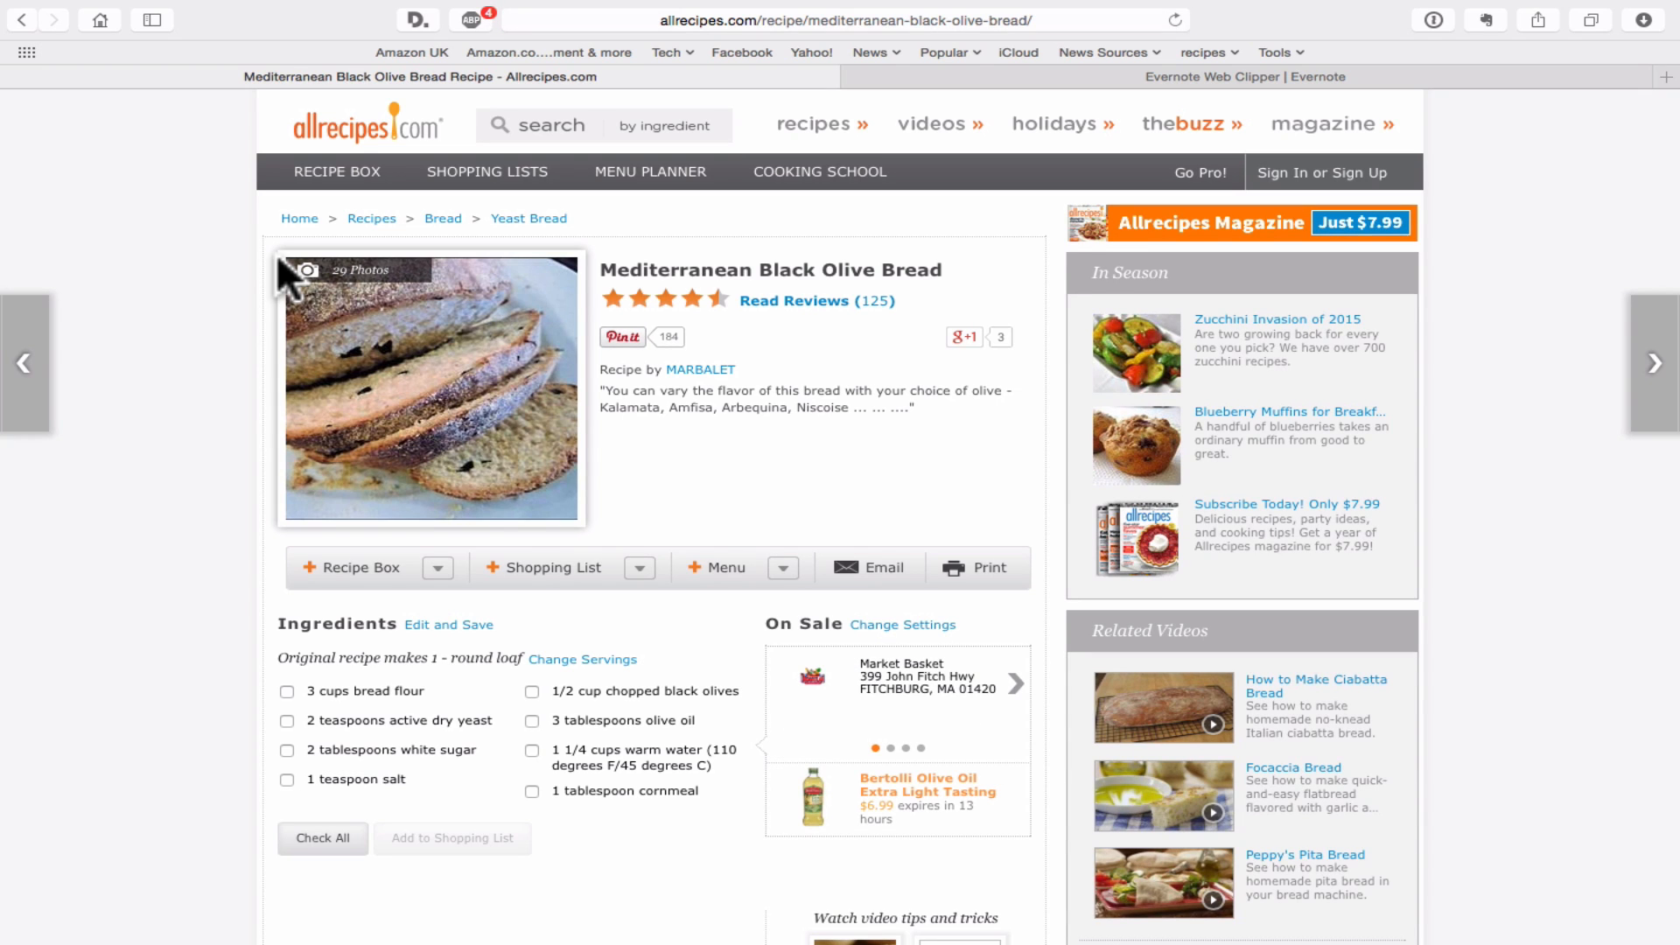
{"action": "left_click", "coordinate": [1166, 75]}
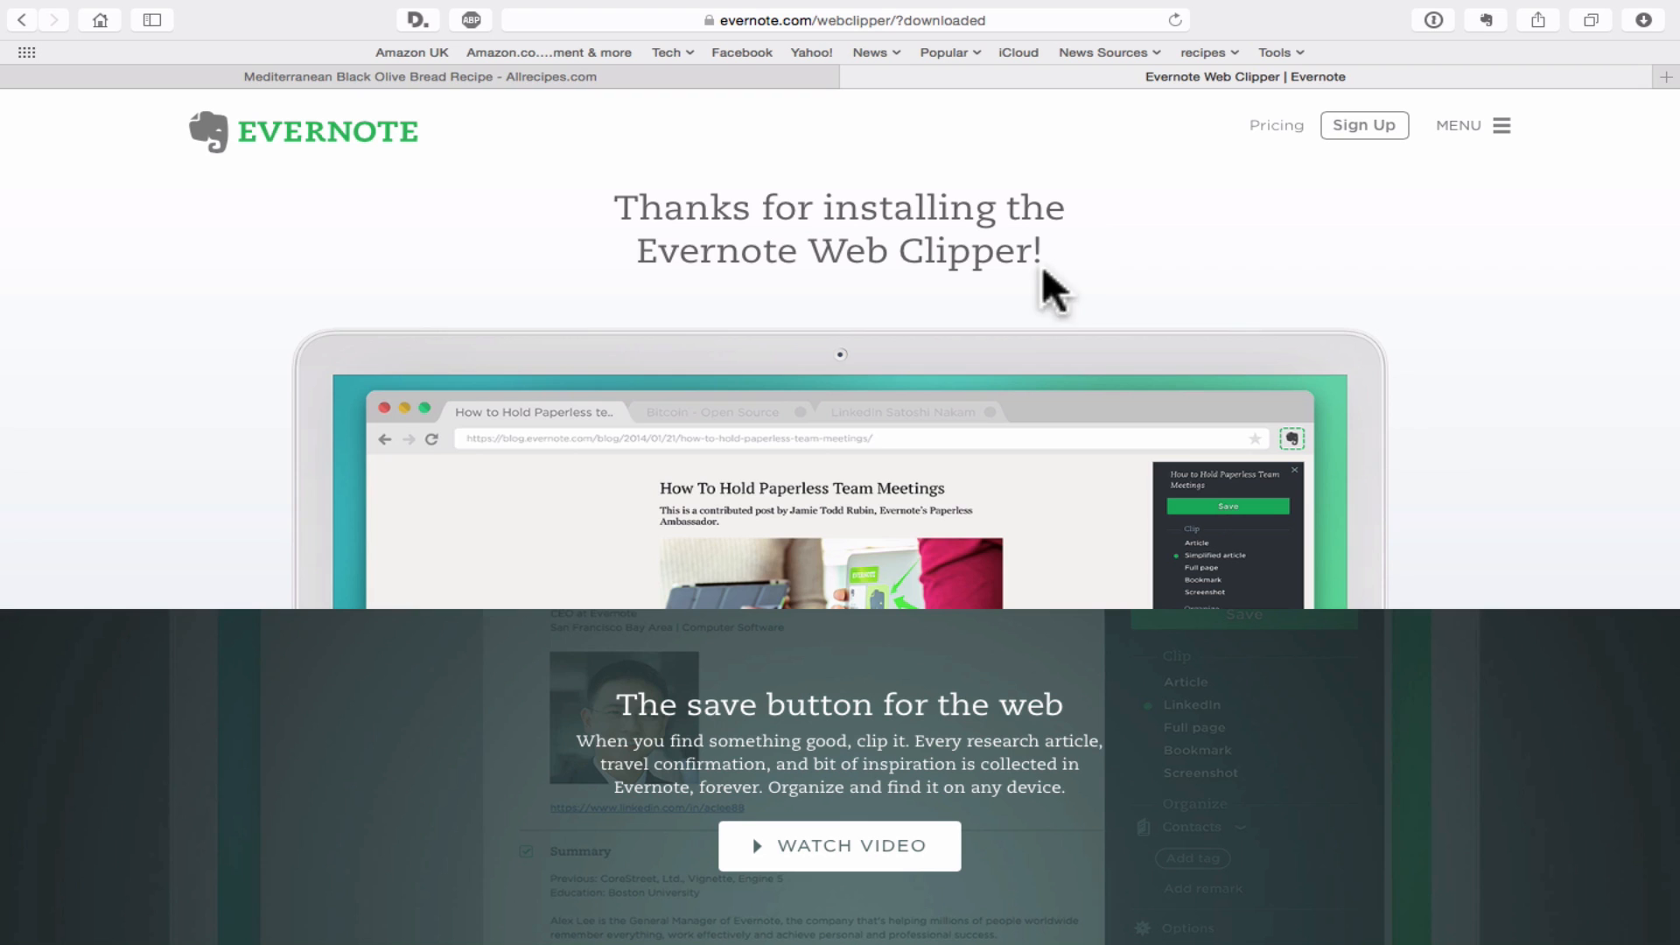
{"action": "left_click", "coordinate": [853, 73]}
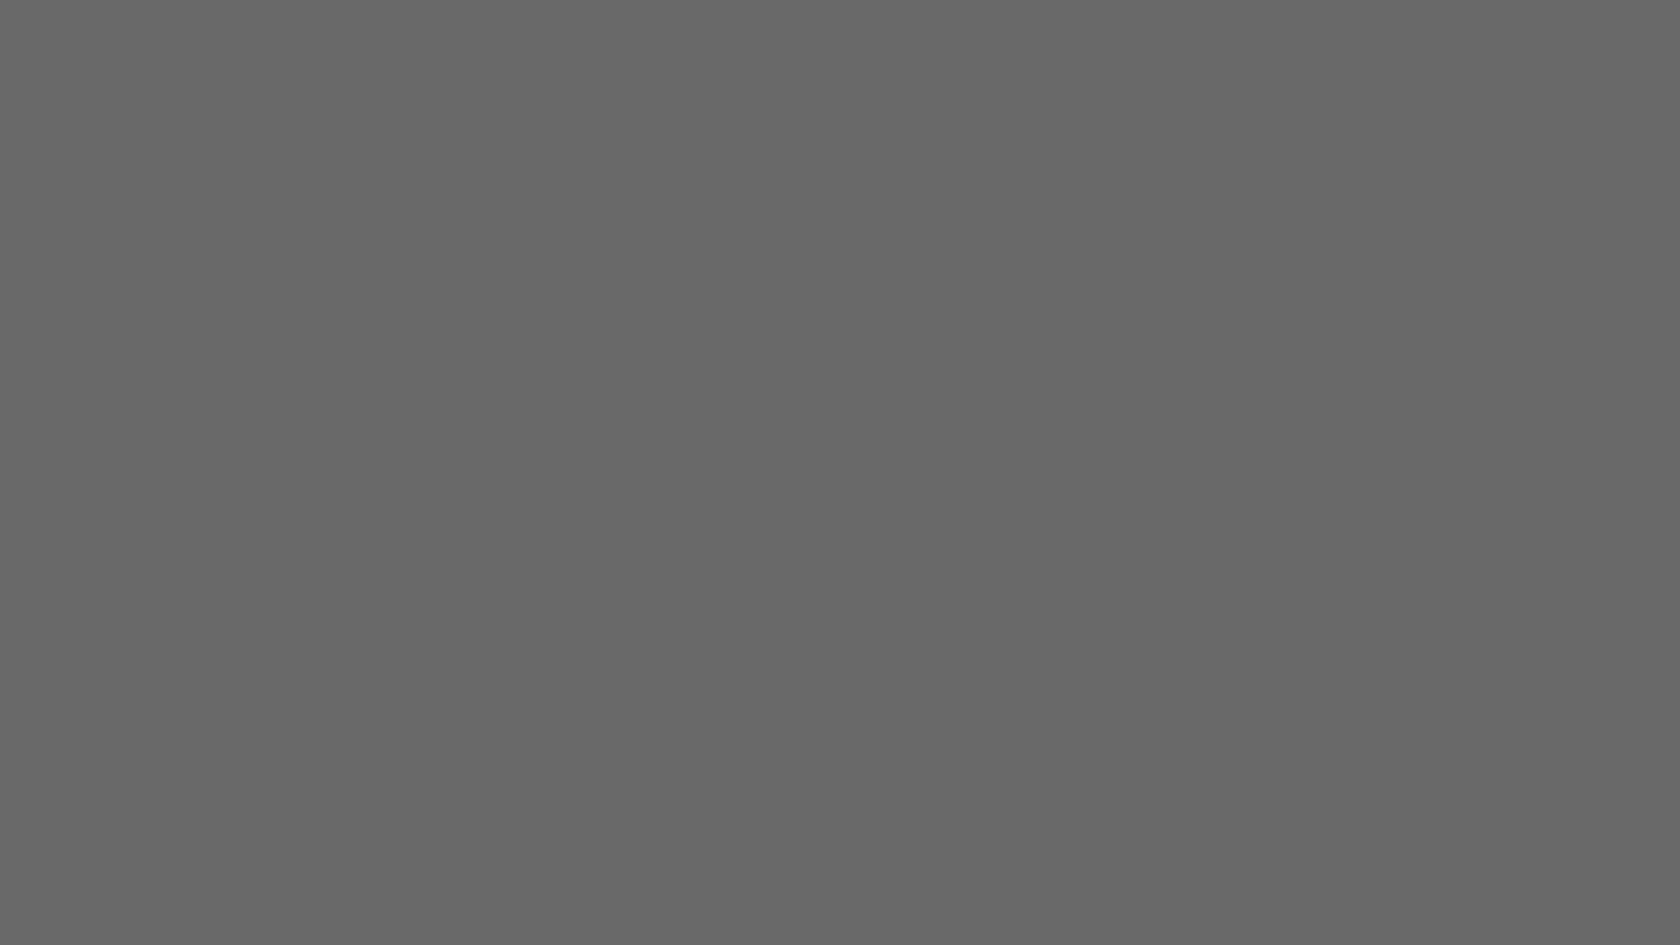
Open the Web Clipper on the recipe page in Chrome and preview each clip format from Article to Screenshot, cancelling the screenshot
{"action": "left_click", "coordinate": [1584, 80]}
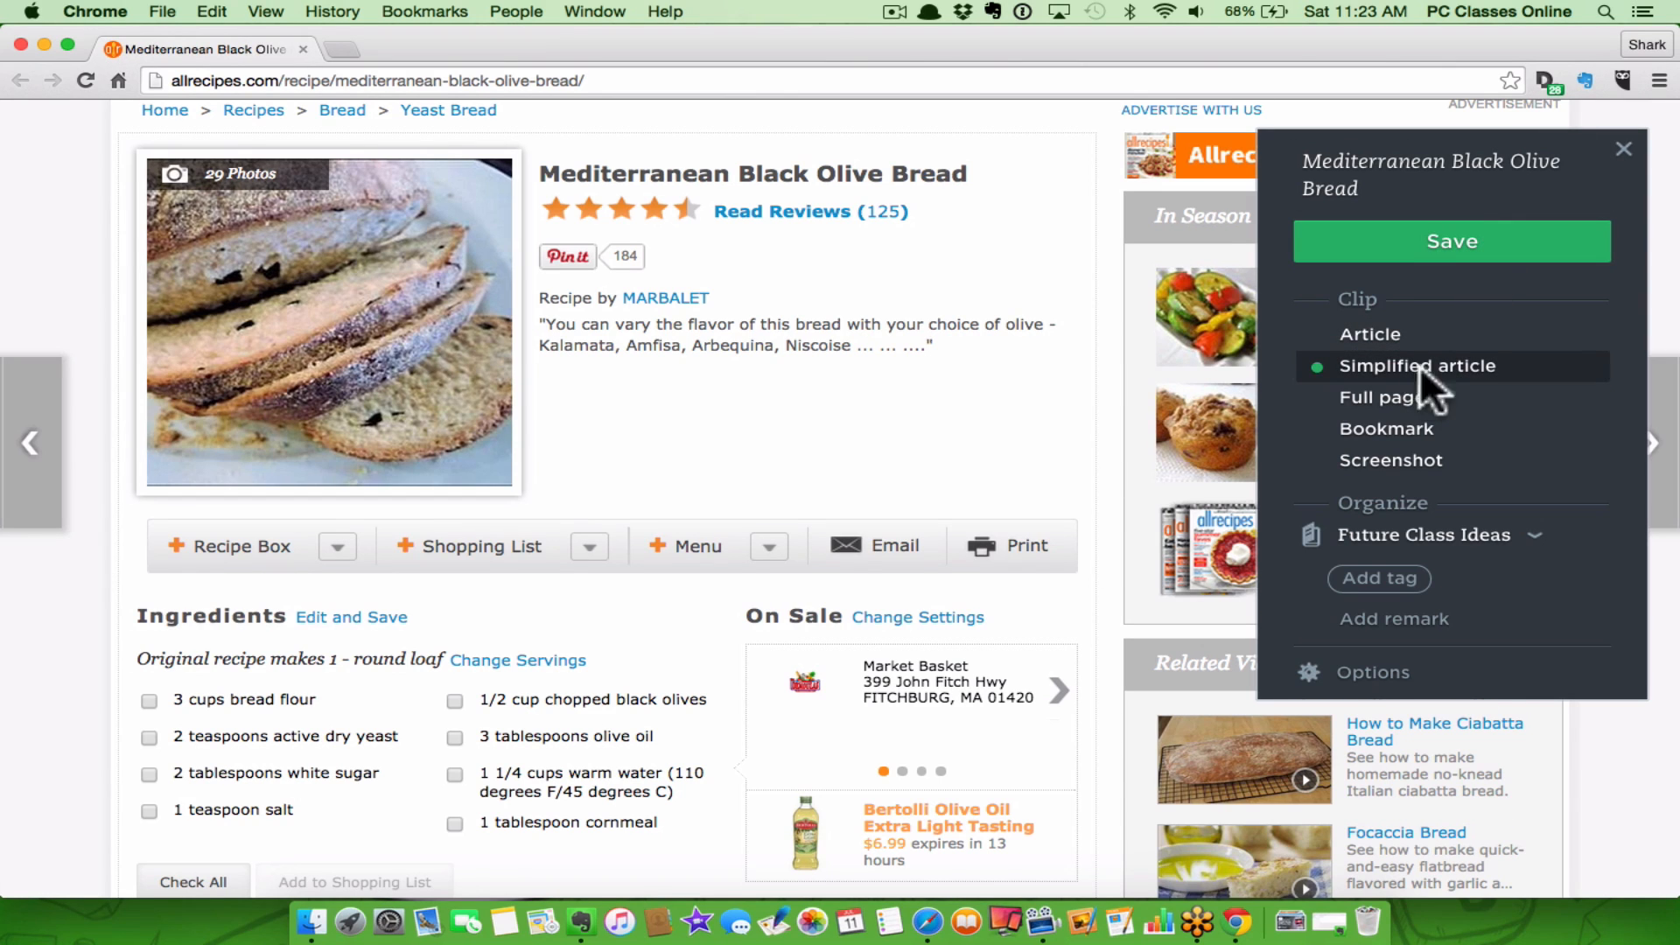
{"action": "left_click", "coordinate": [1420, 365]}
{"action": "left_click", "coordinate": [1416, 350]}
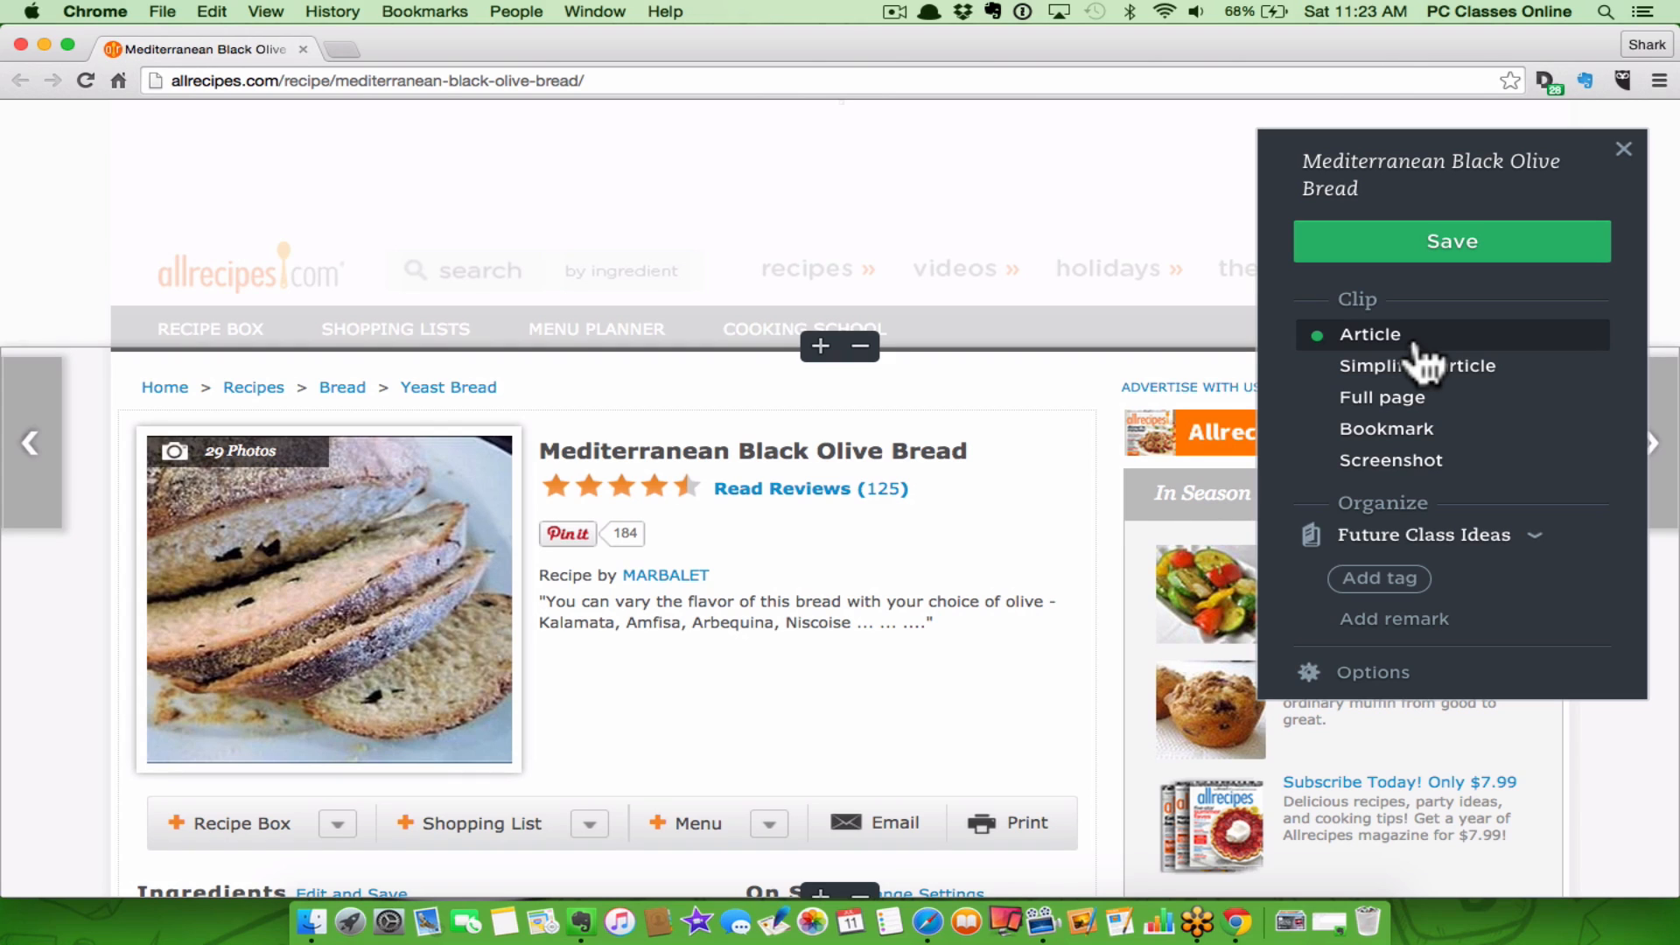
{"action": "left_click", "coordinate": [1416, 363]}
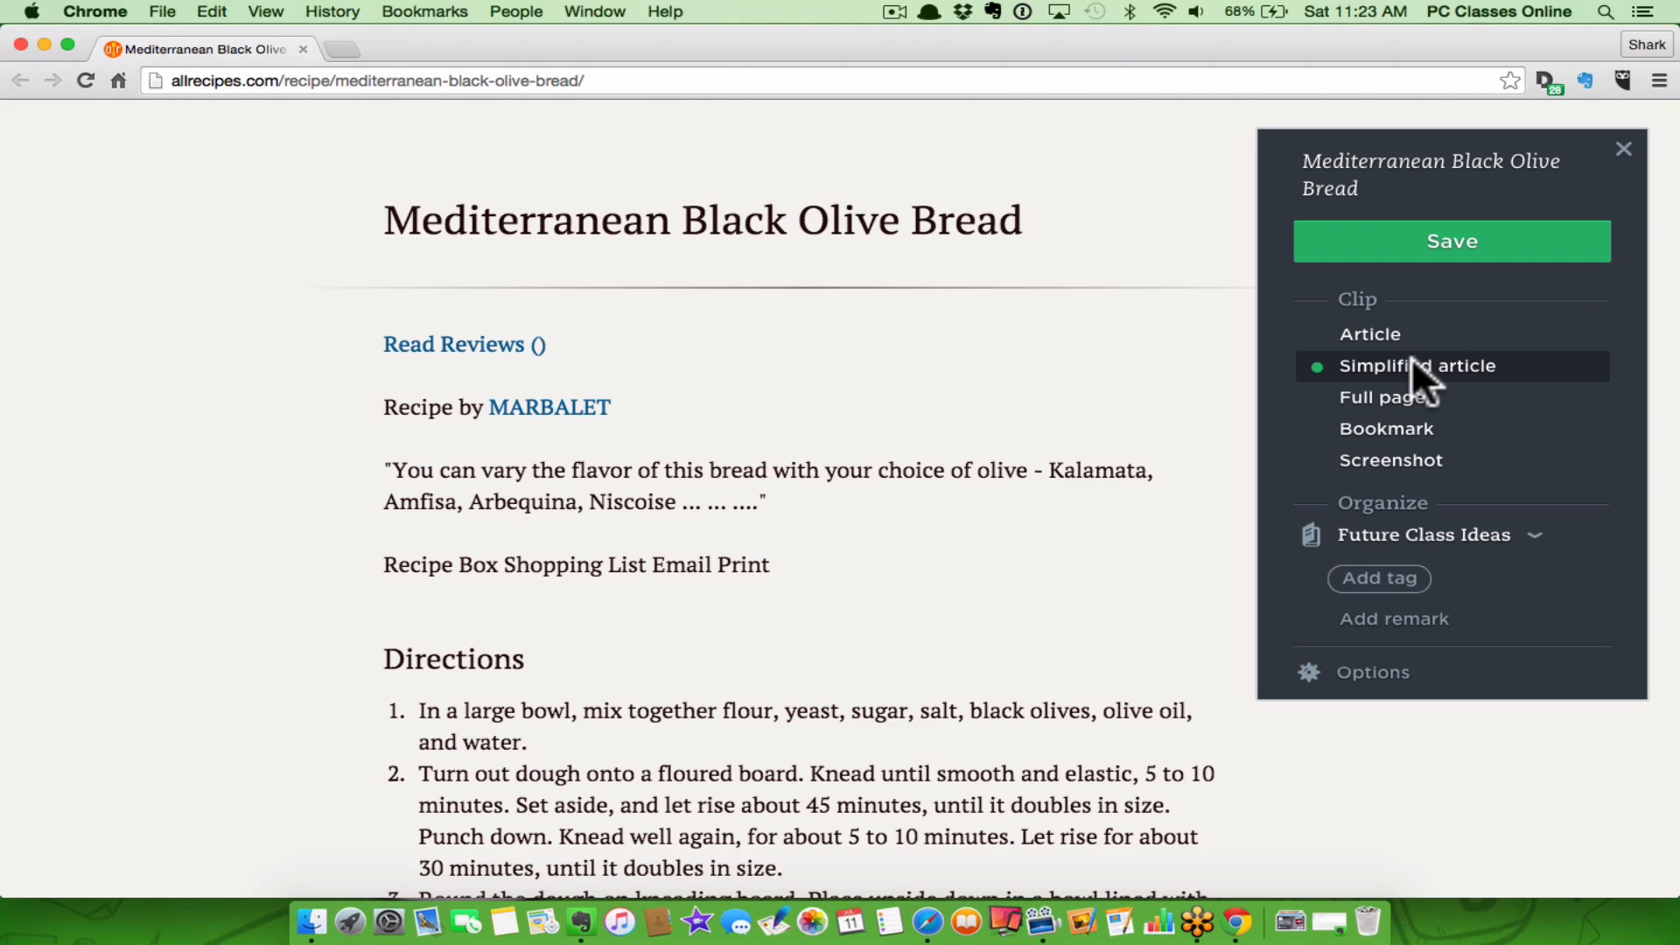
{"action": "left_click", "coordinate": [1416, 401]}
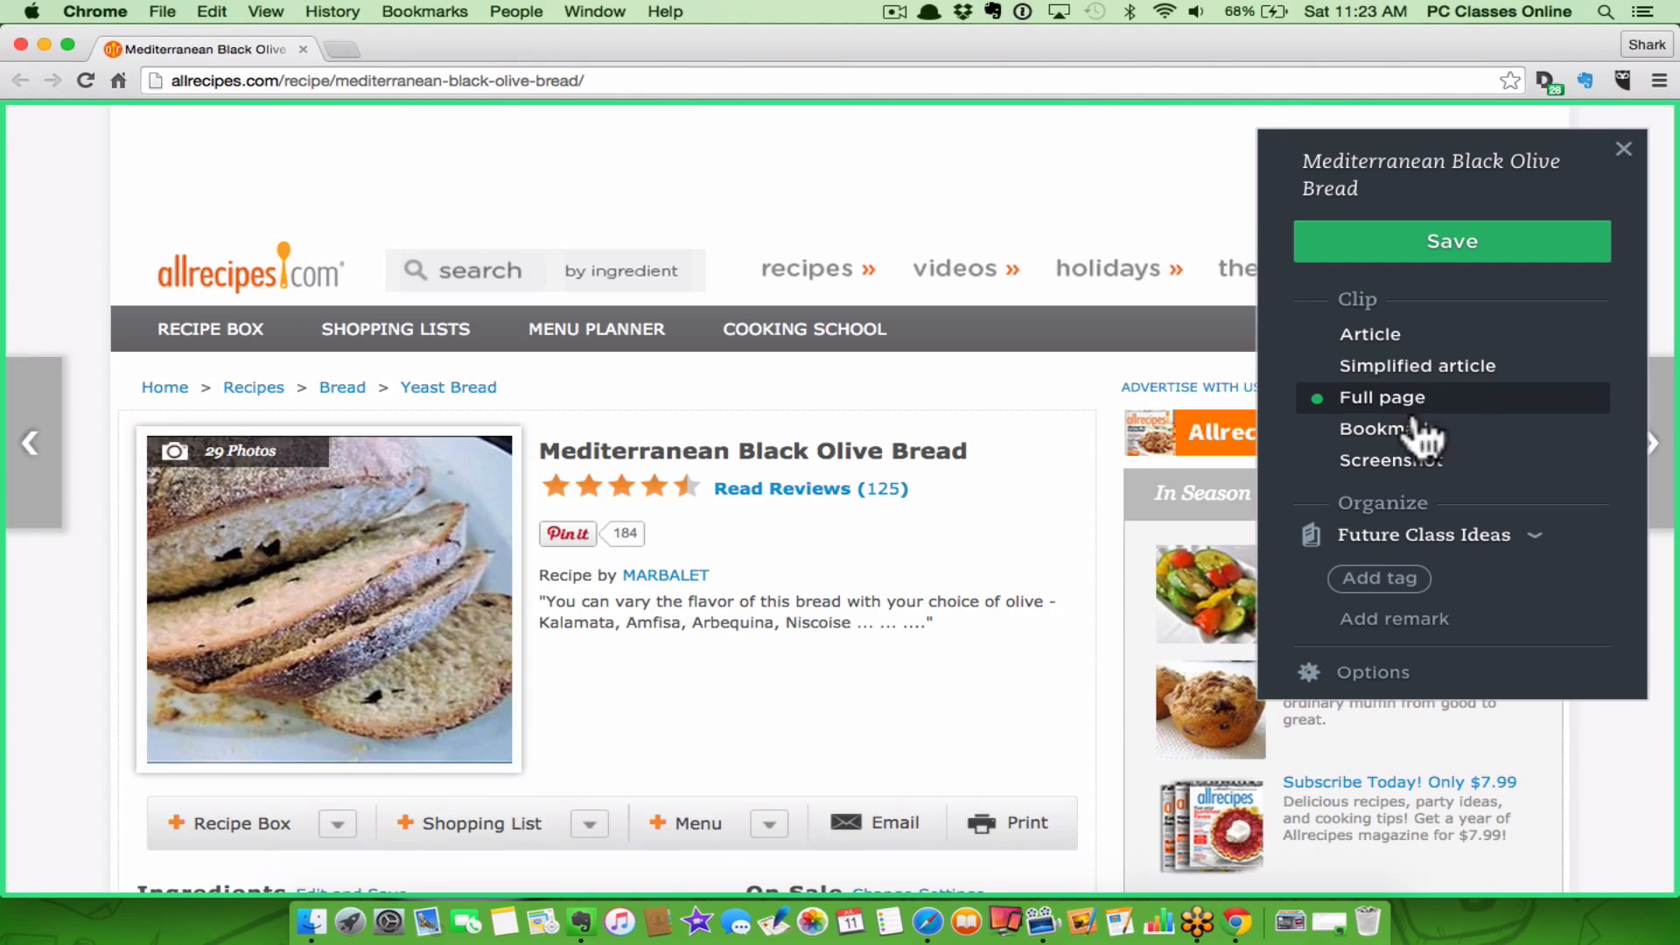
{"action": "left_click", "coordinate": [1415, 425]}
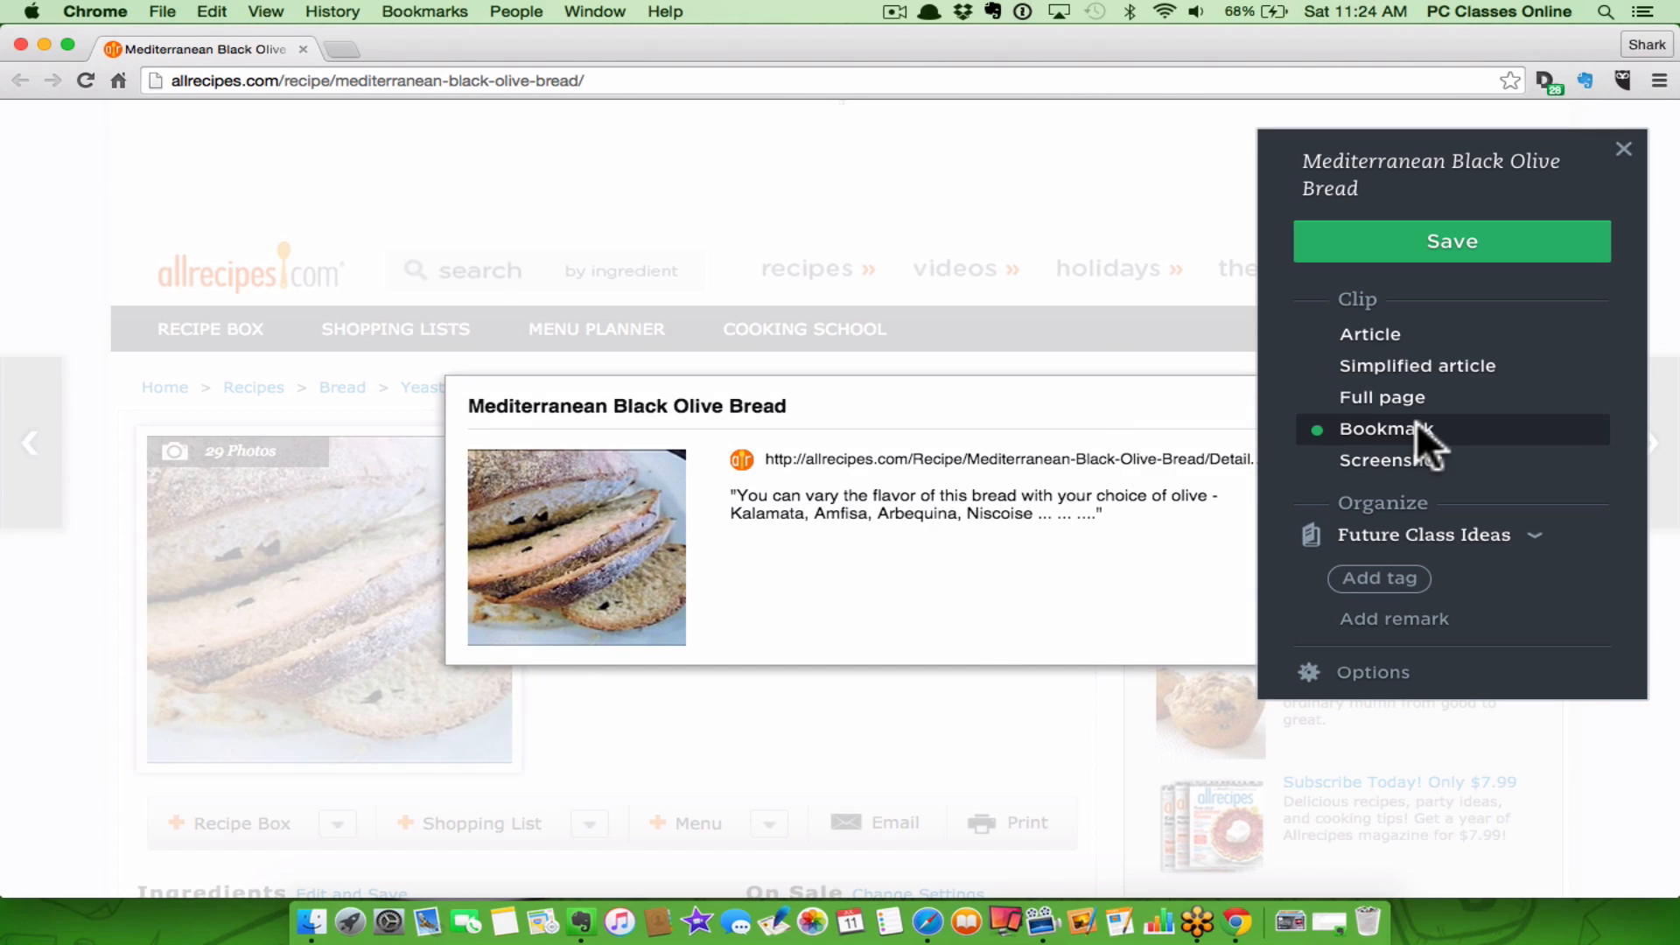
{"action": "left_click", "coordinate": [1421, 458]}
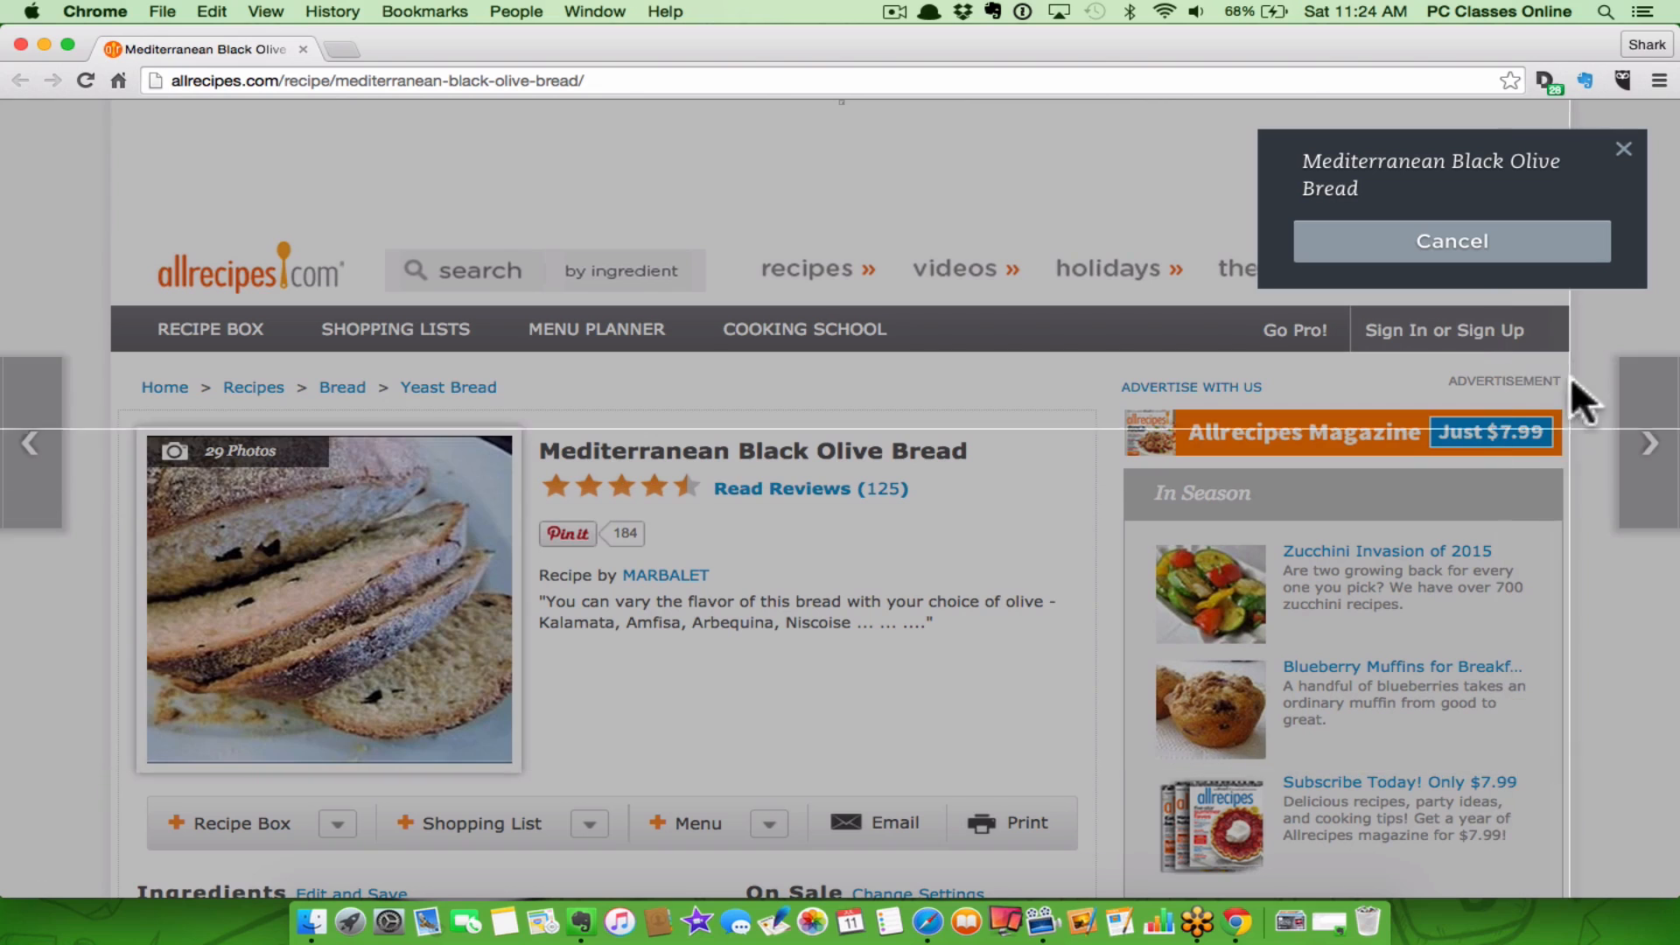
{"action": "left_click", "coordinate": [1472, 249]}
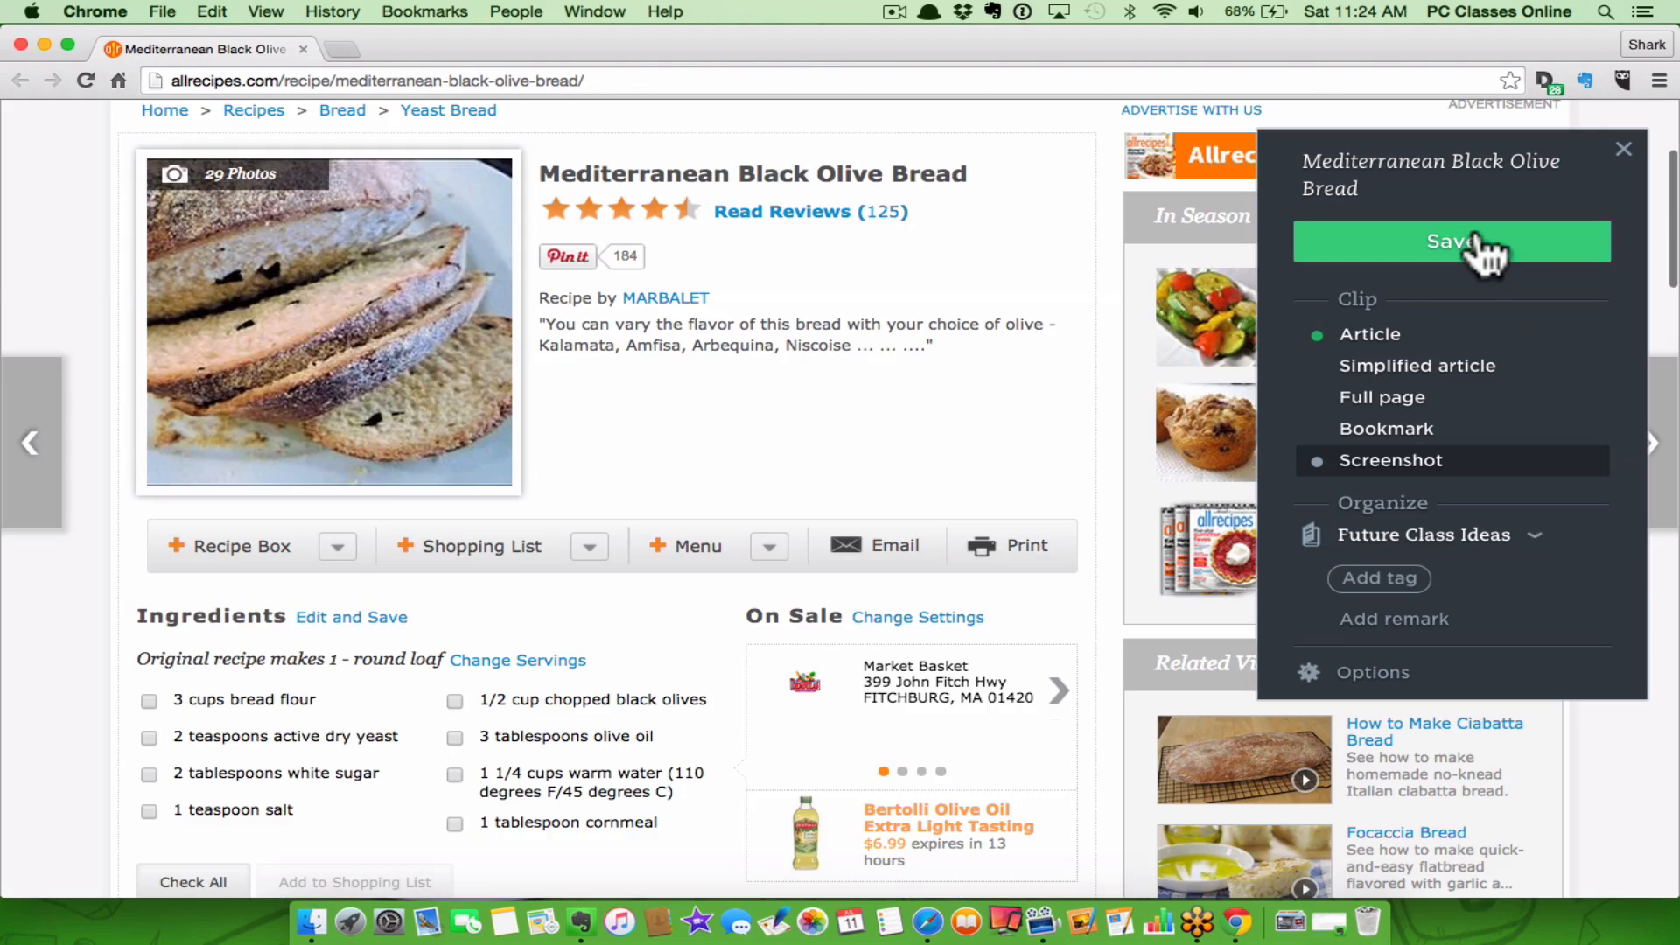
Clip the olive bread recipe as an Article into the Bread Machine Recipes notebook
{"action": "left_click", "coordinate": [1411, 372]}
{"action": "left_click", "coordinate": [1380, 335]}
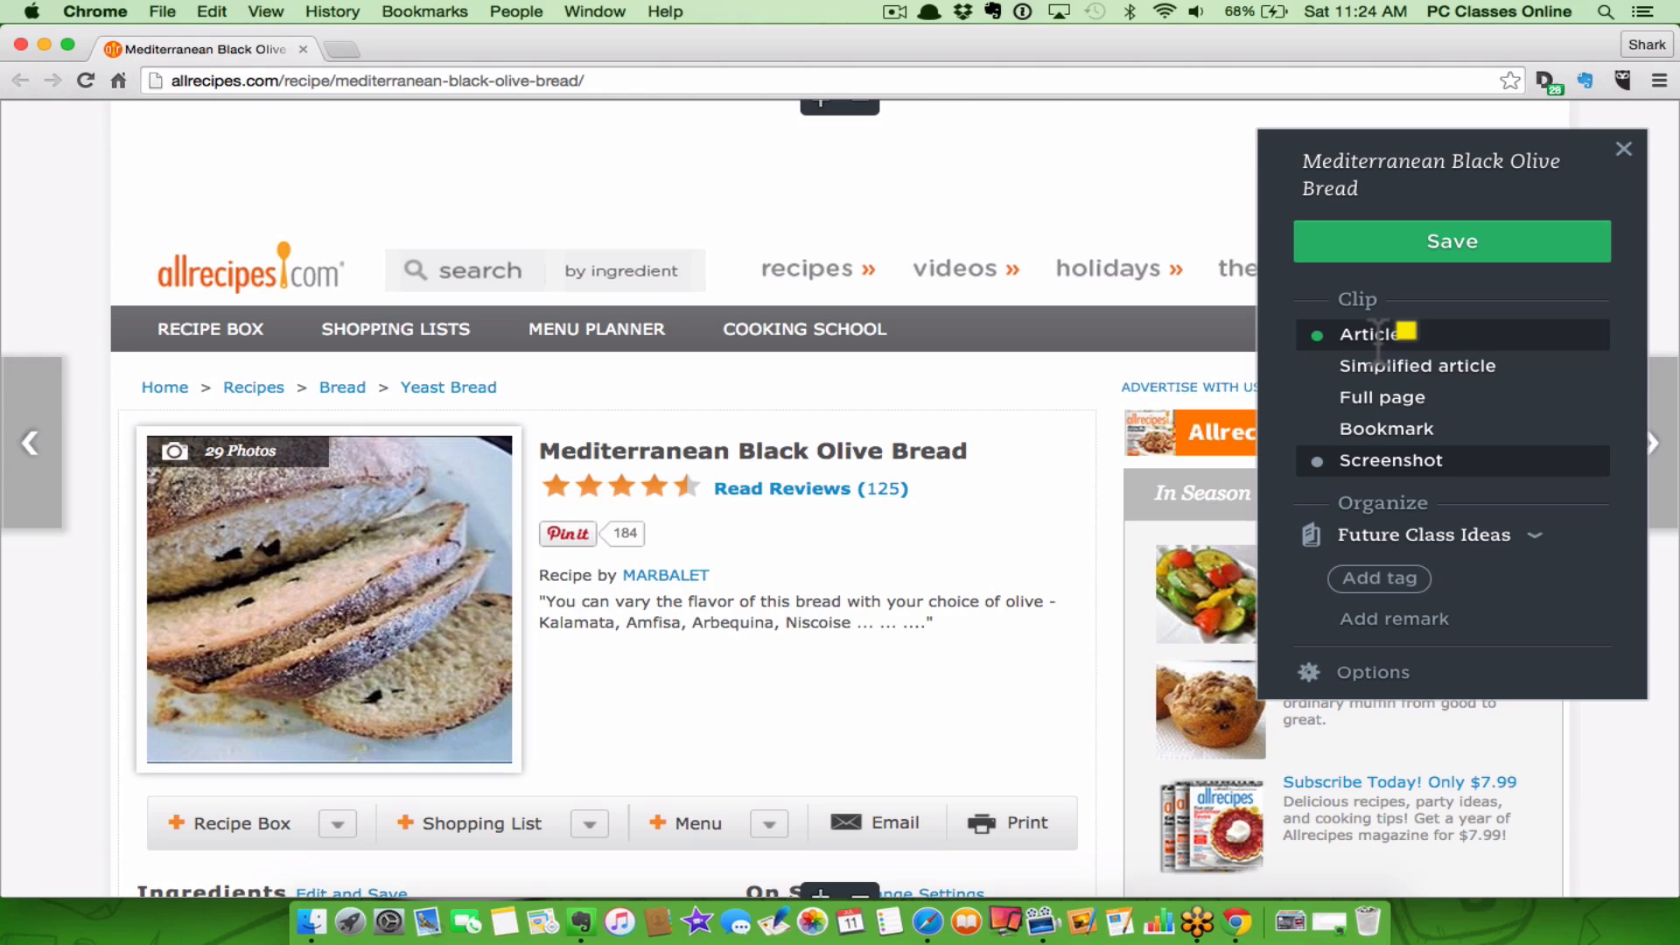
{"action": "left_click", "coordinate": [1398, 537]}
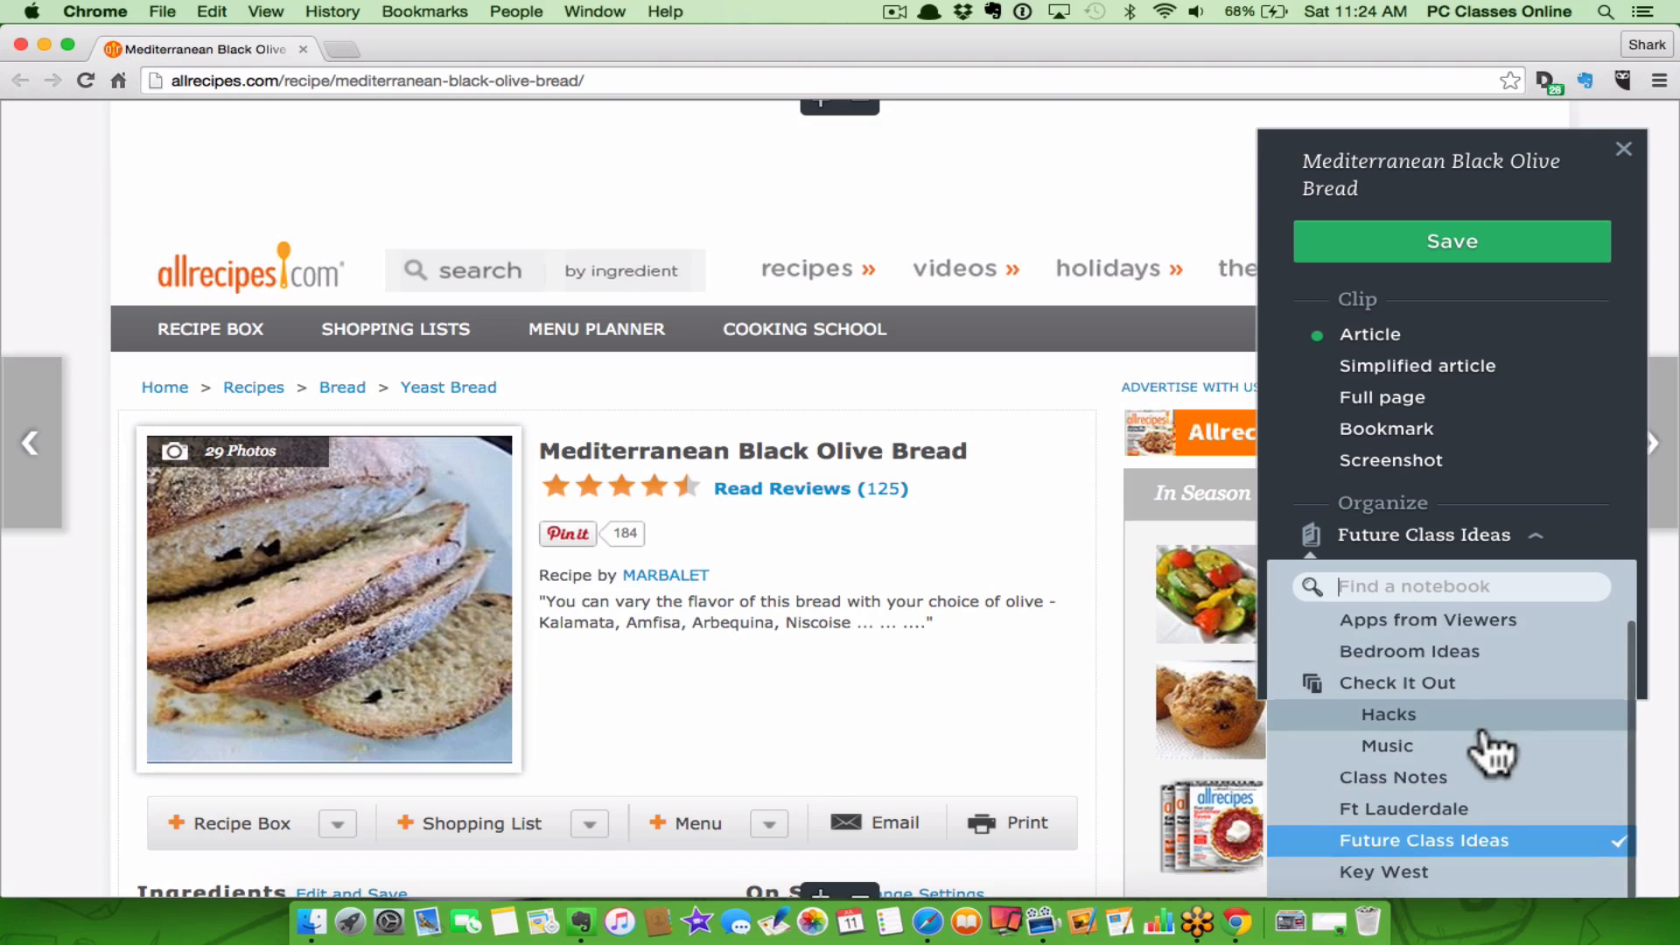
{"action": "scroll", "coordinate": [1488, 750], "scroll_direction": "down", "scroll_amount": 2}
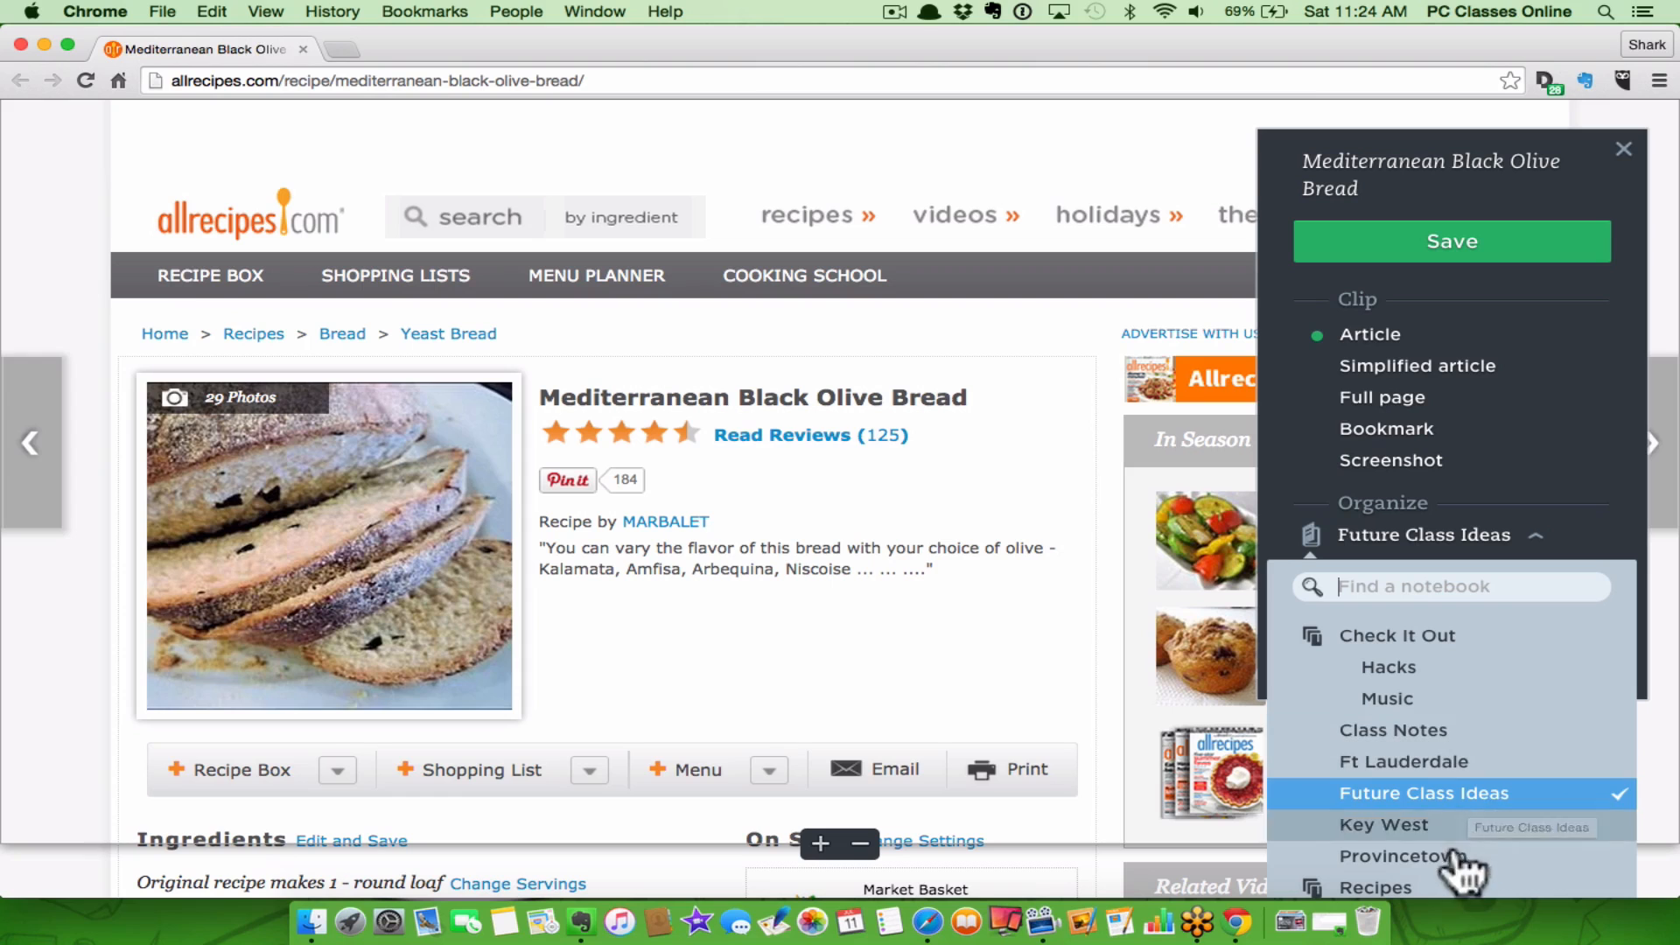
{"action": "scroll", "coordinate": [1370, 880], "scroll_direction": "down", "scroll_amount": 5}
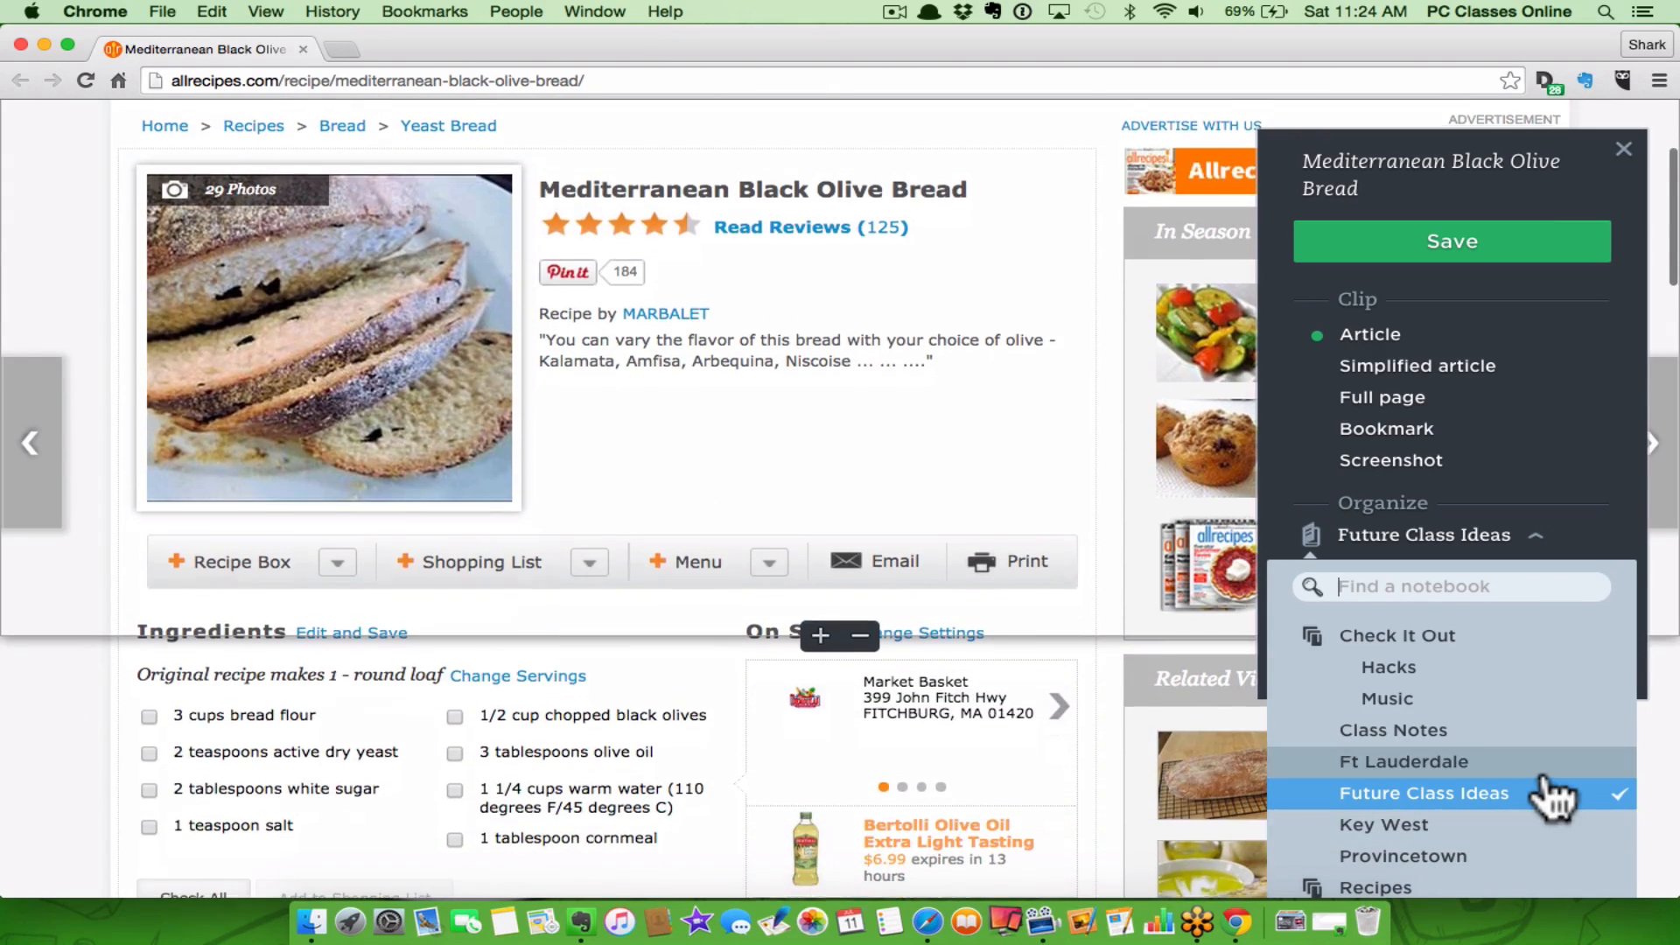
{"action": "scroll", "coordinate": [1544, 777], "scroll_direction": "down", "scroll_amount": 10}
{"action": "key", "text": "super+minus"}
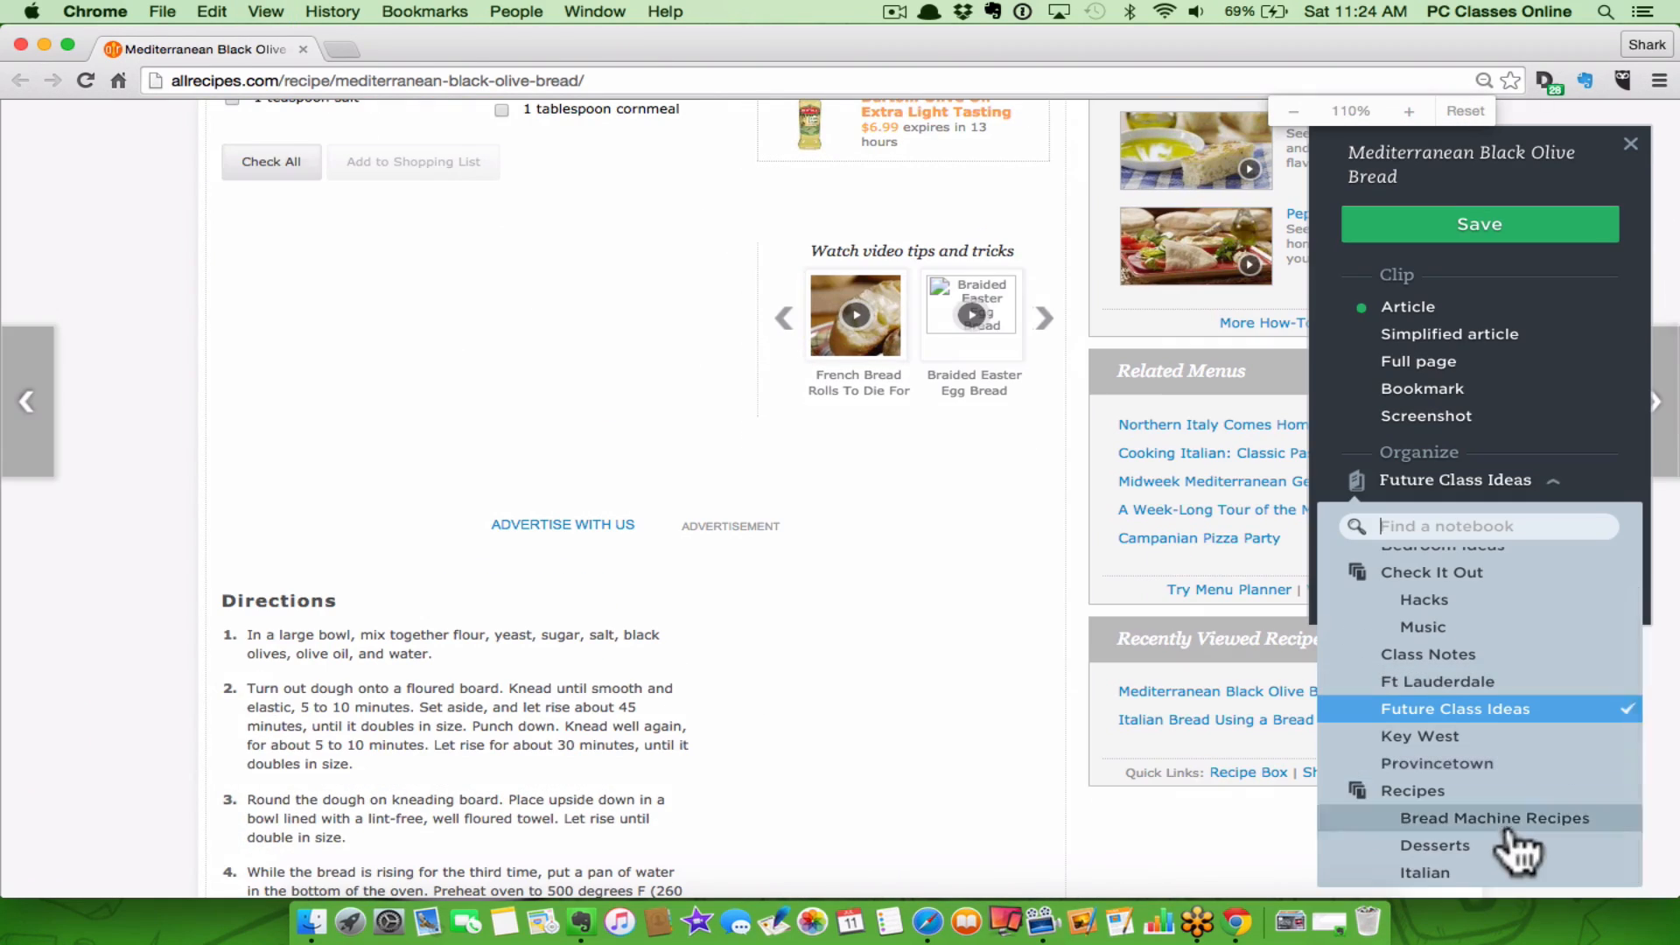
{"action": "left_click", "coordinate": [1593, 822]}
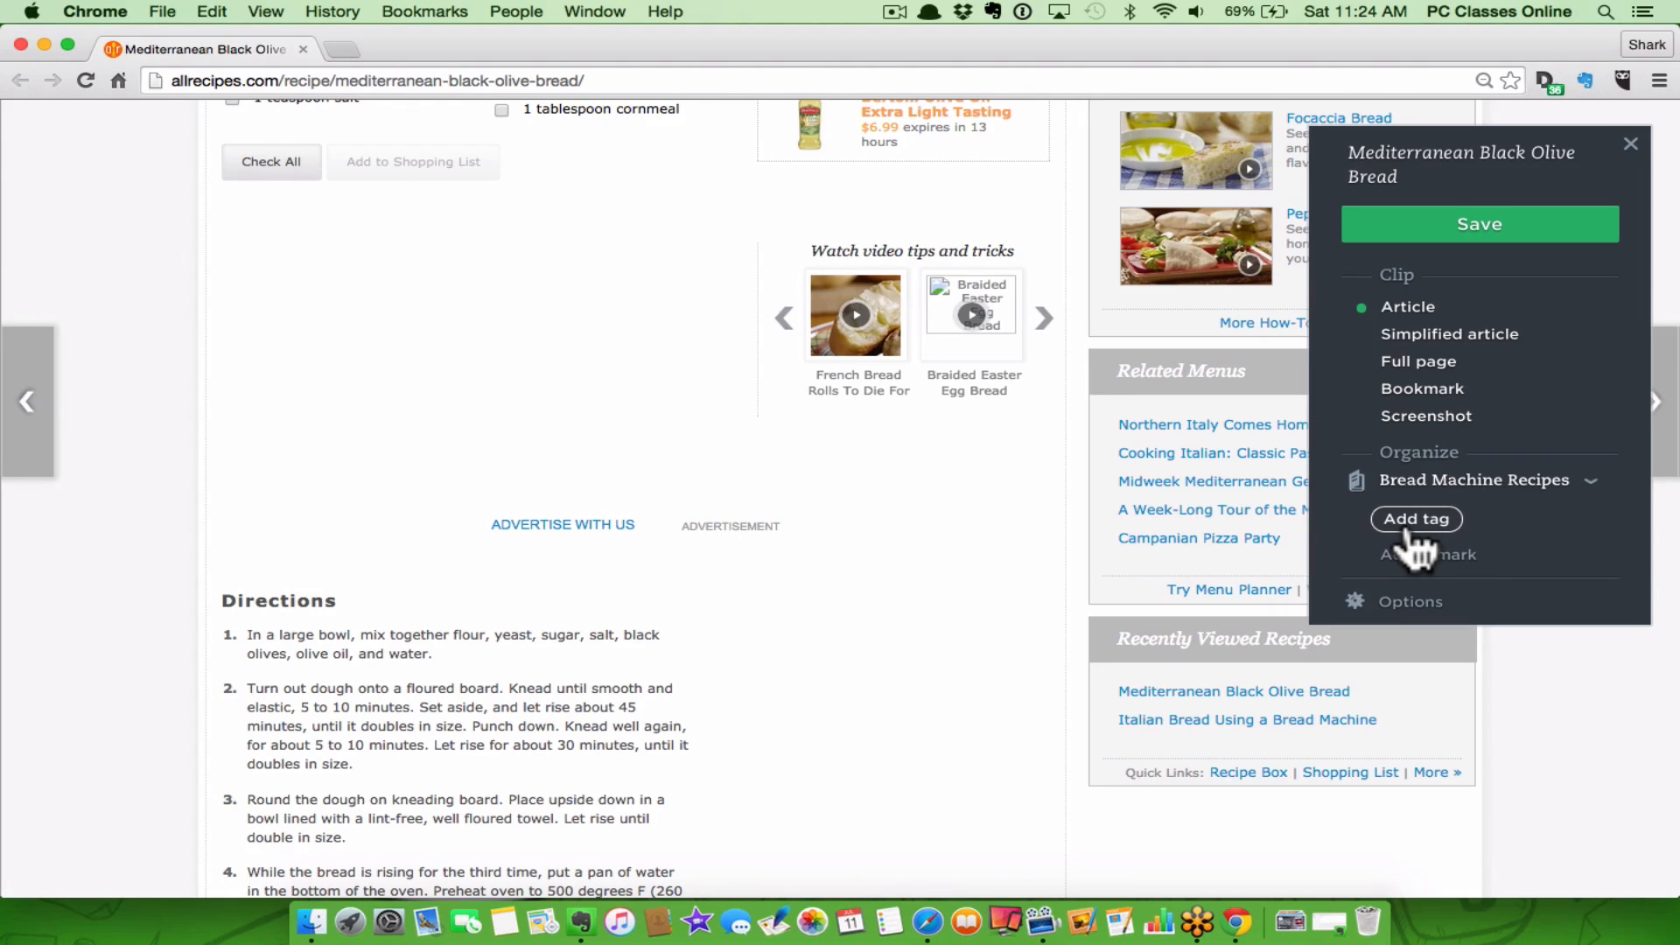
{"action": "left_click", "coordinate": [1422, 225]}
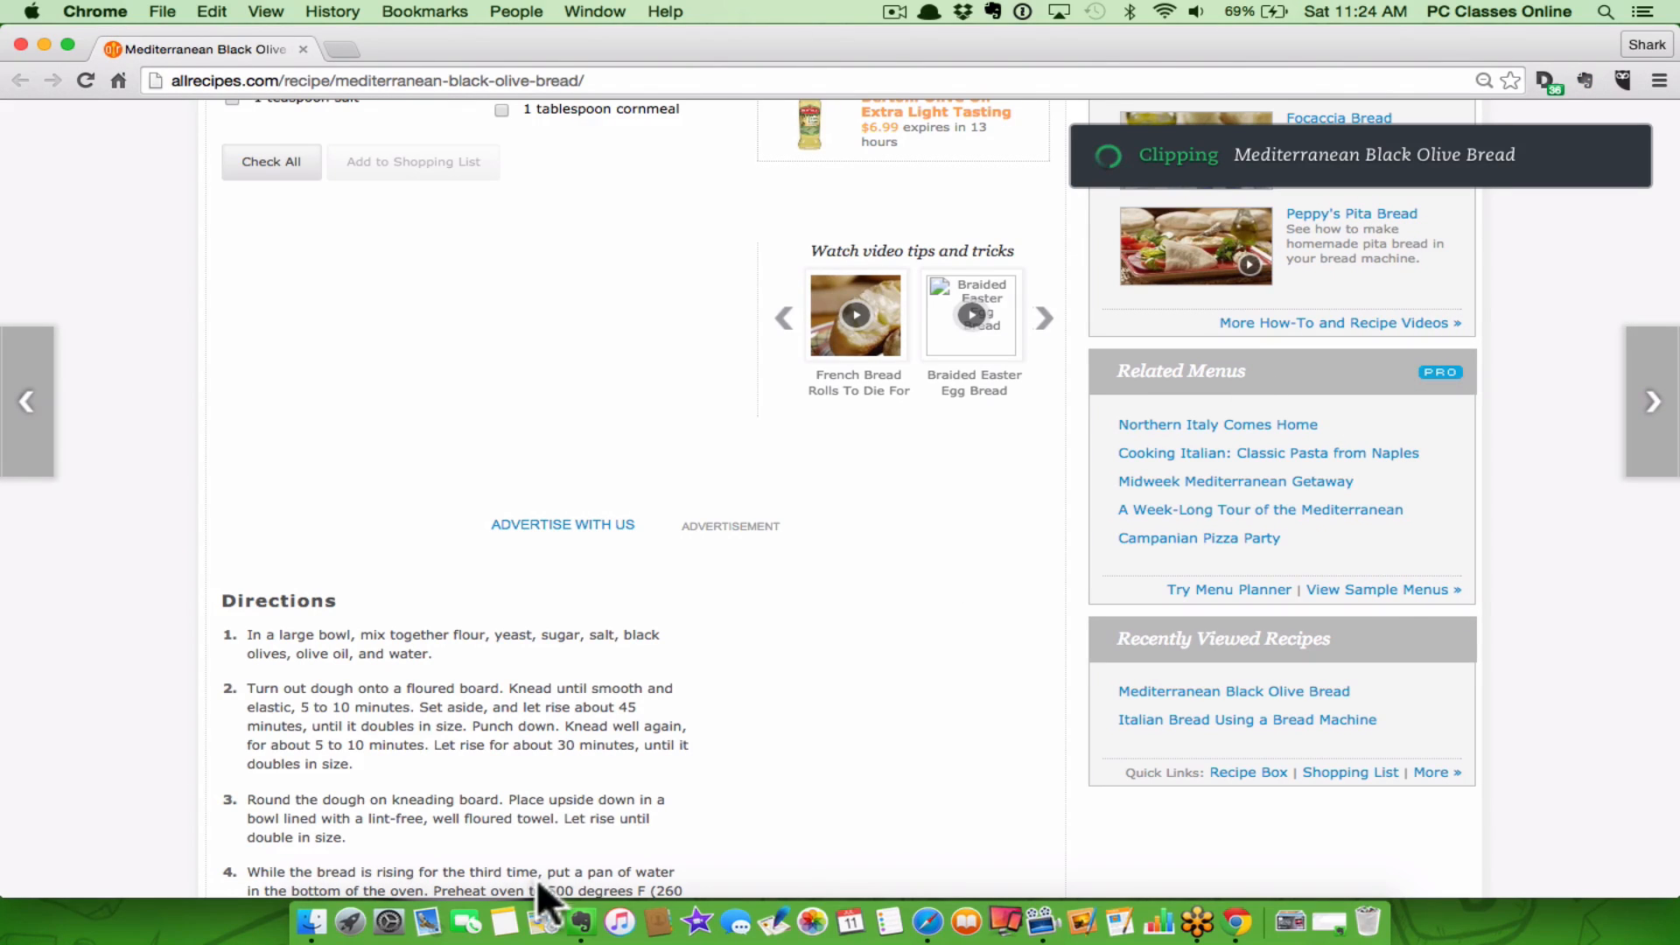
Switch to Evernote, synchronize it and look through the clipped Mediterranean Black Olive Bread note
{"action": "left_click", "coordinate": [581, 921]}
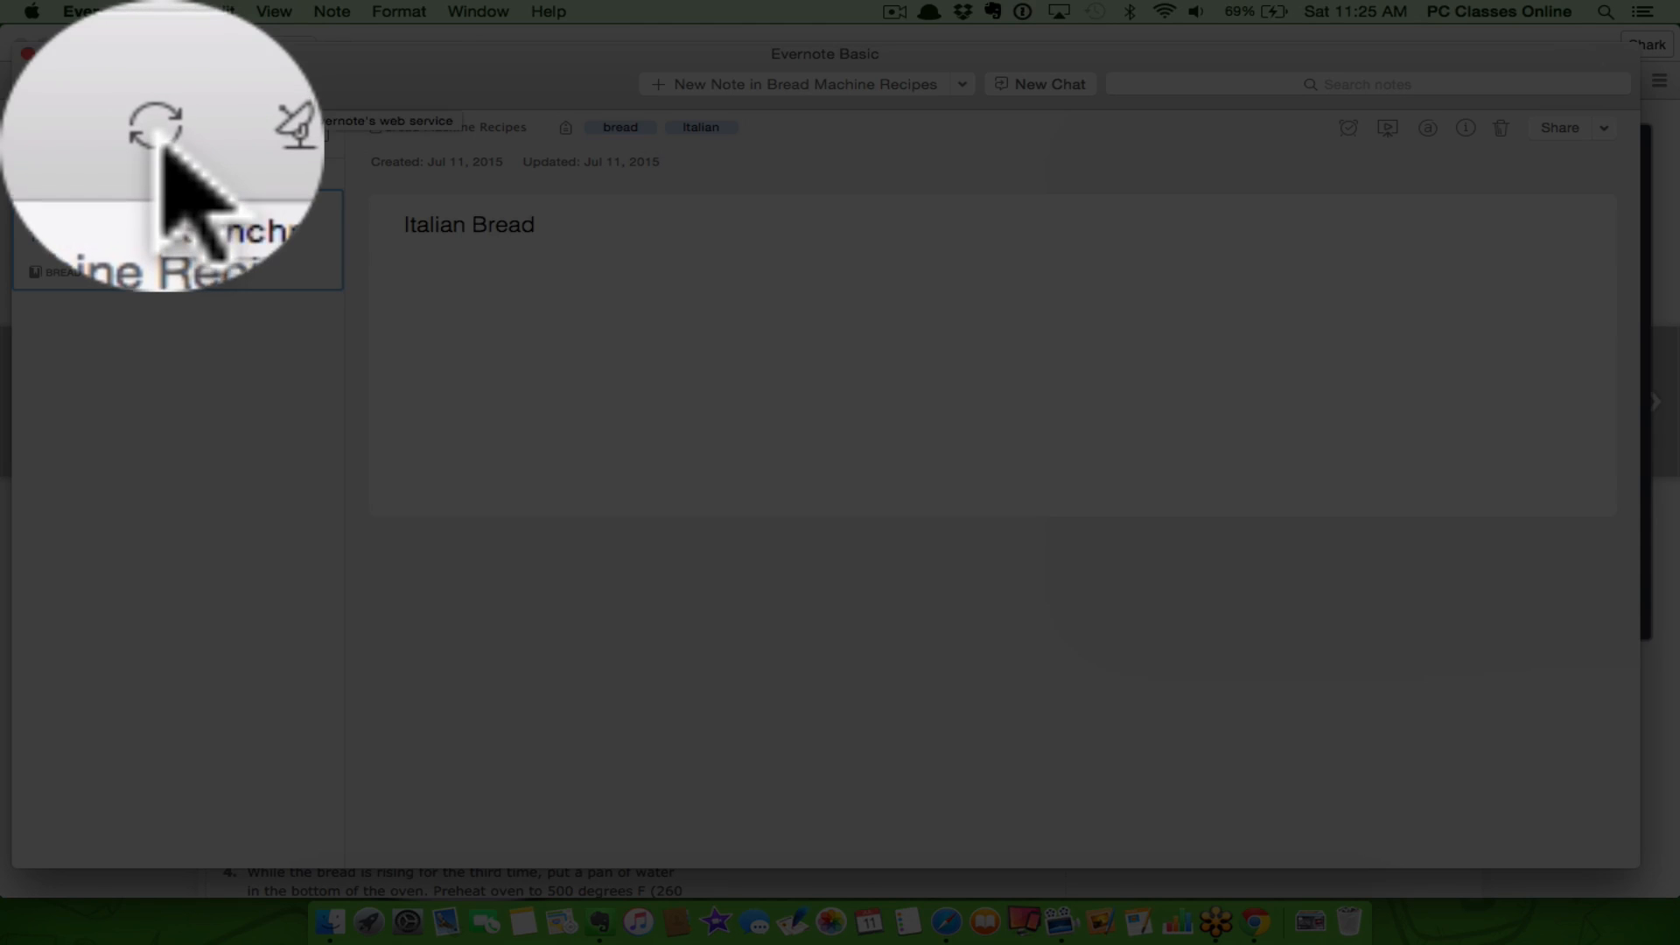
{"action": "left_click", "coordinate": [158, 84]}
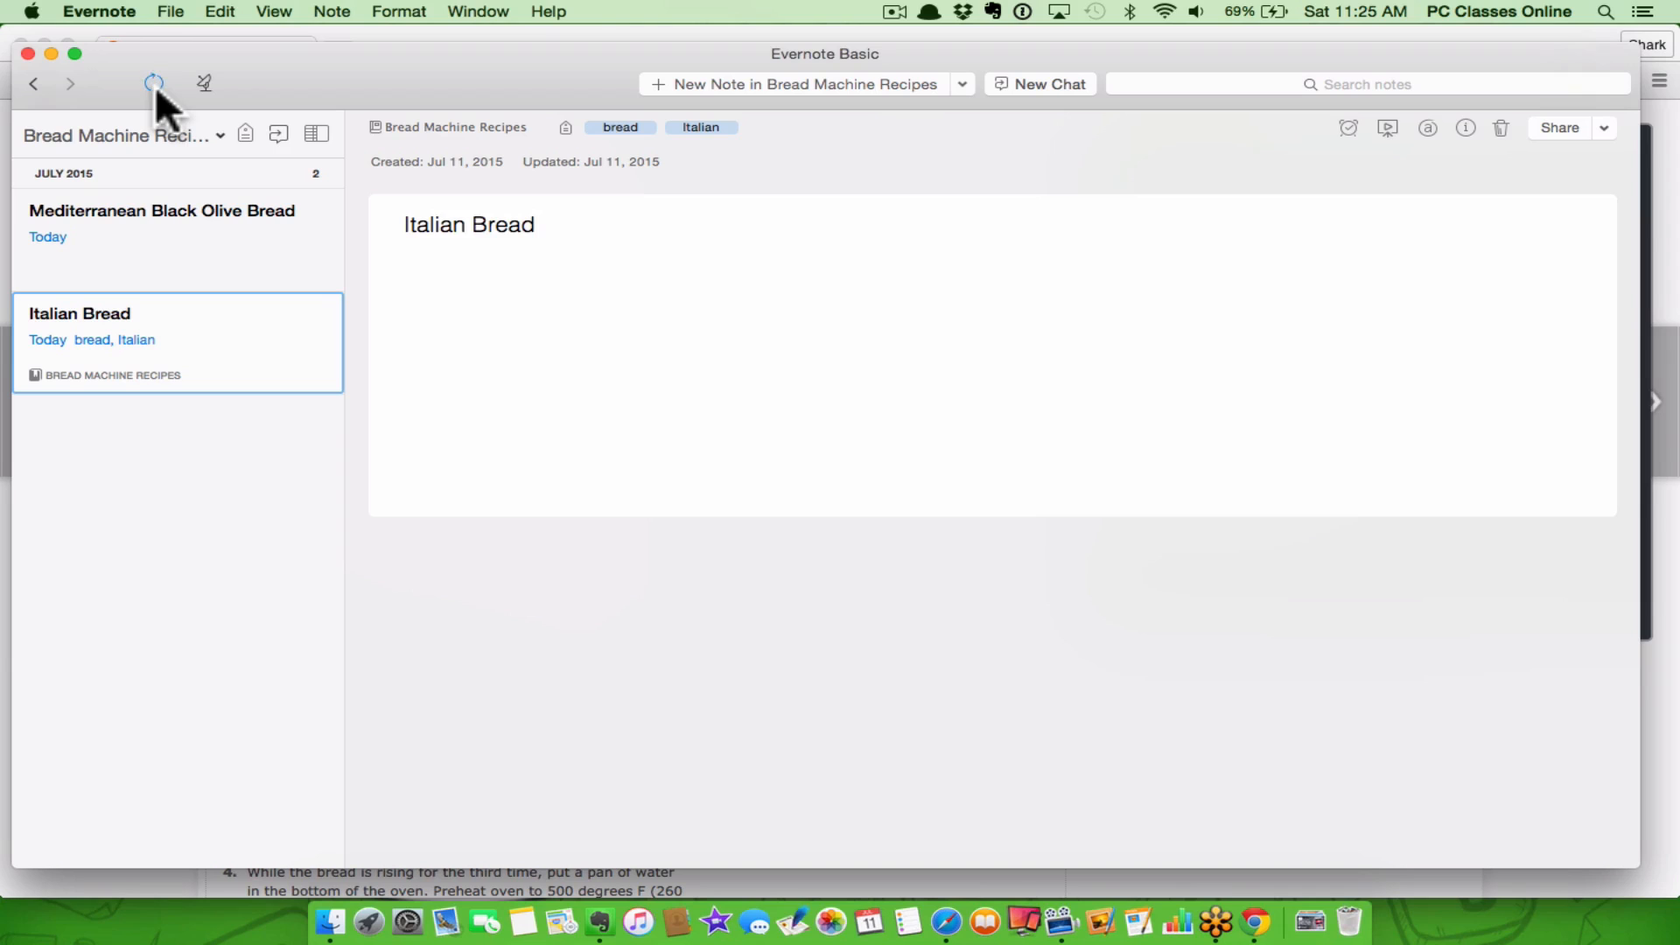
{"action": "left_click", "coordinate": [142, 233]}
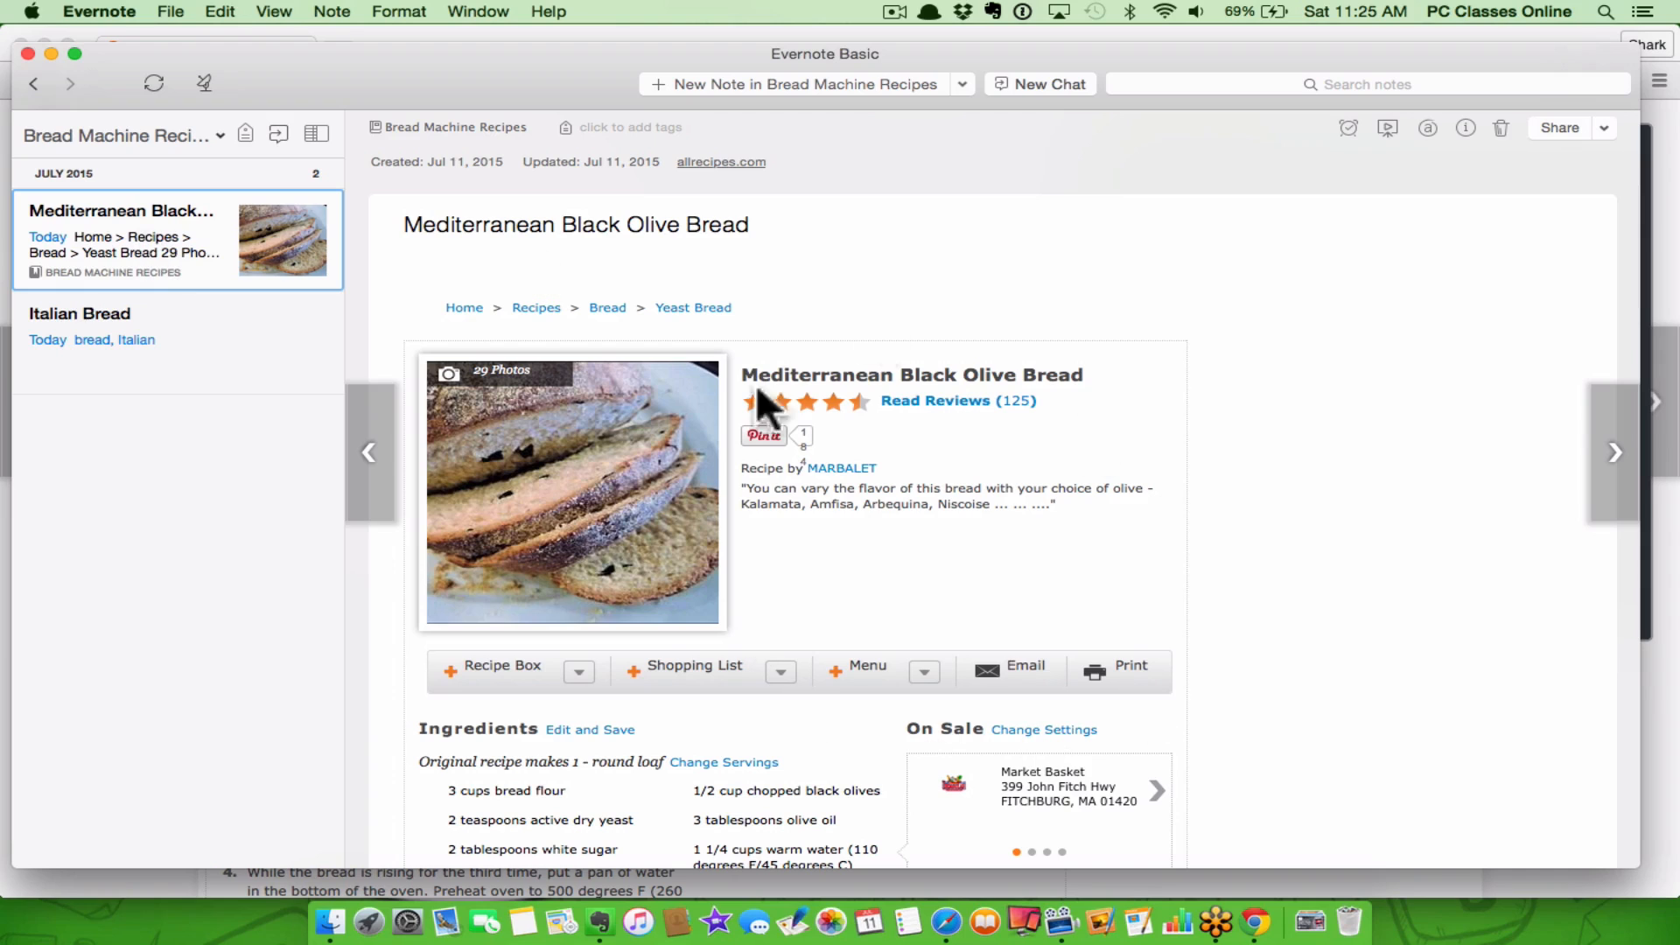
{"action": "scroll", "coordinate": [979, 700], "scroll_direction": "down", "scroll_amount": 15}
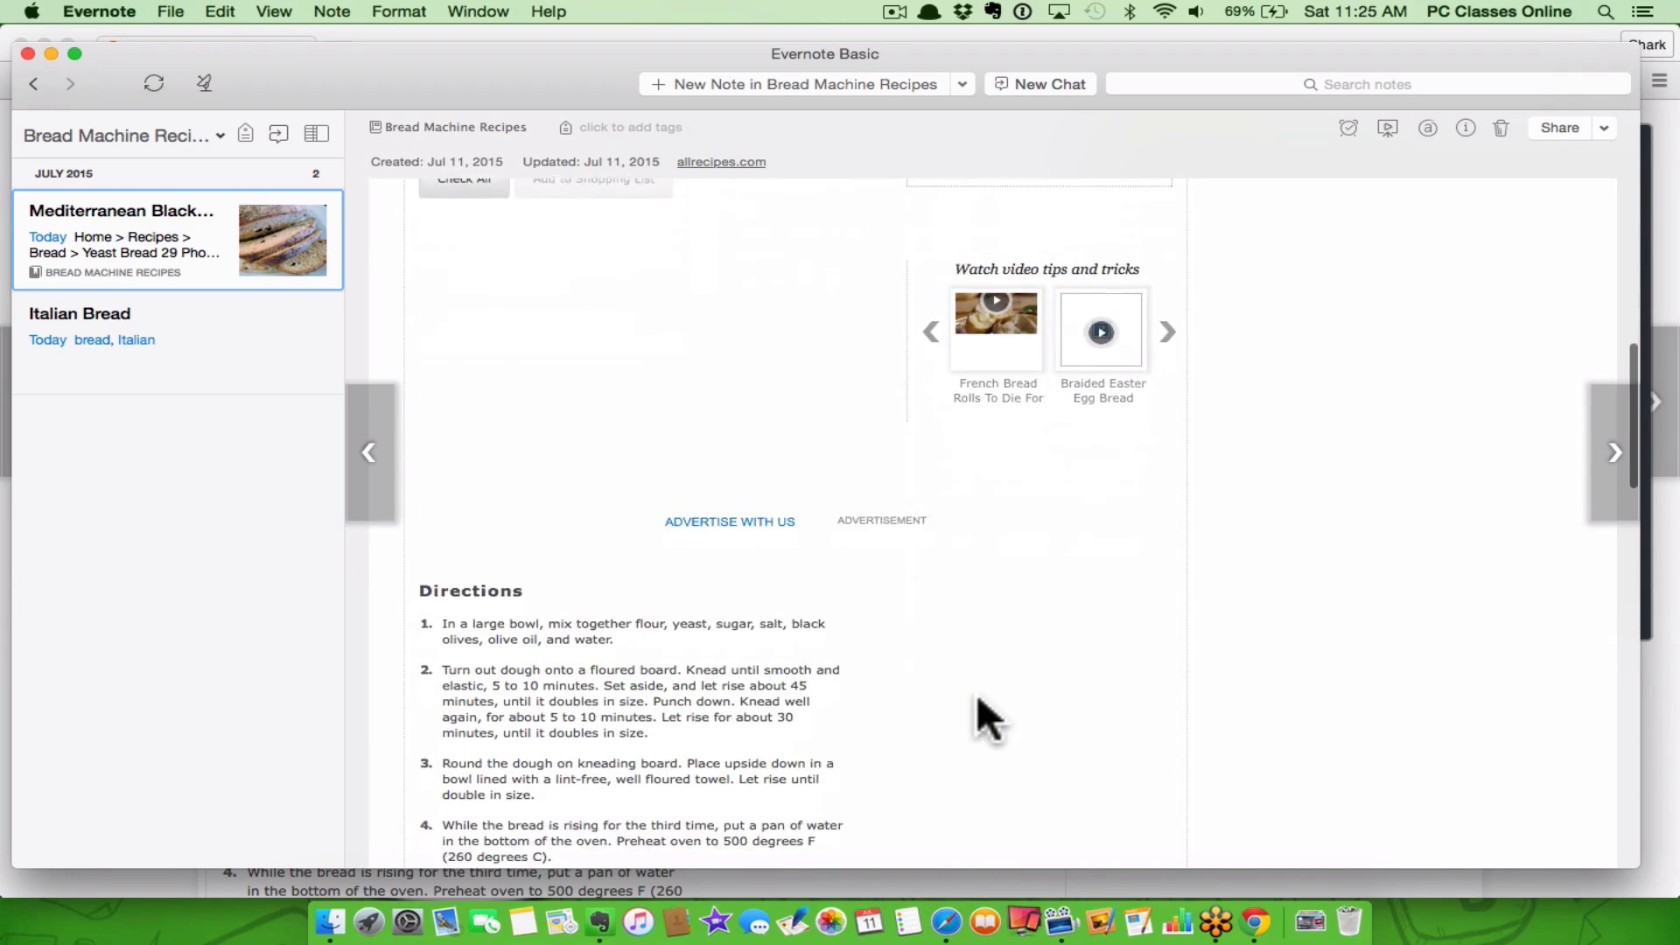
{"action": "scroll", "coordinate": [976, 693], "scroll_direction": "down", "scroll_amount": 6}
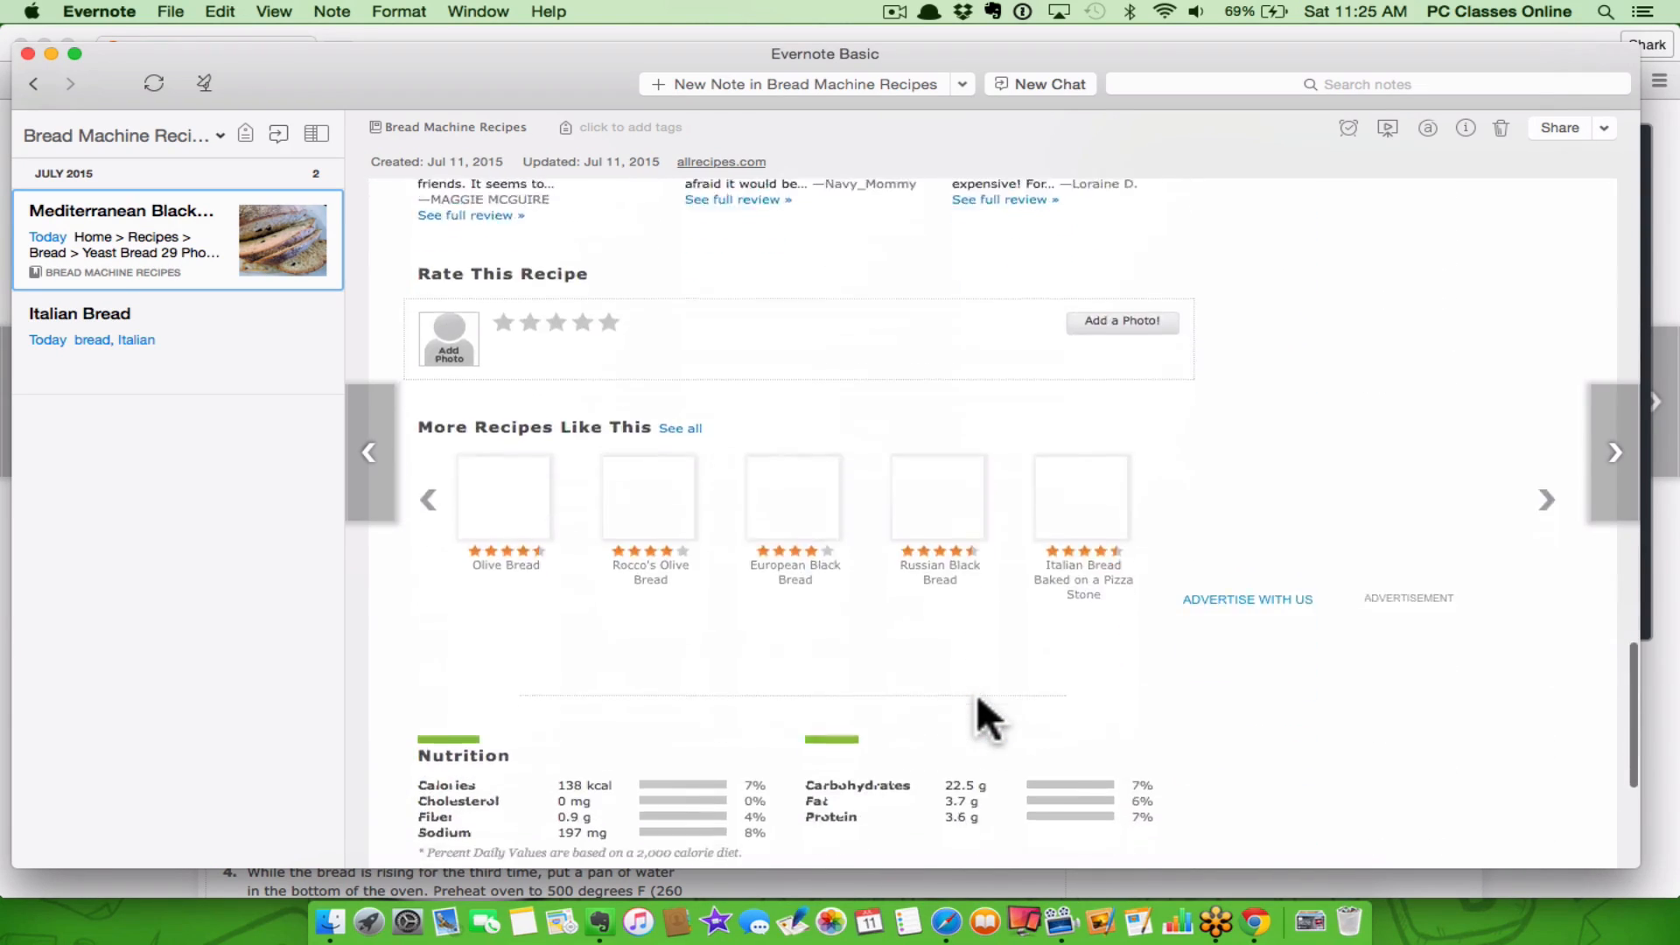
{"action": "scroll", "coordinate": [977, 693], "scroll_direction": "up", "scroll_amount": 20}
{"action": "scroll", "coordinate": [976, 693], "scroll_direction": "up", "scroll_amount": 2}
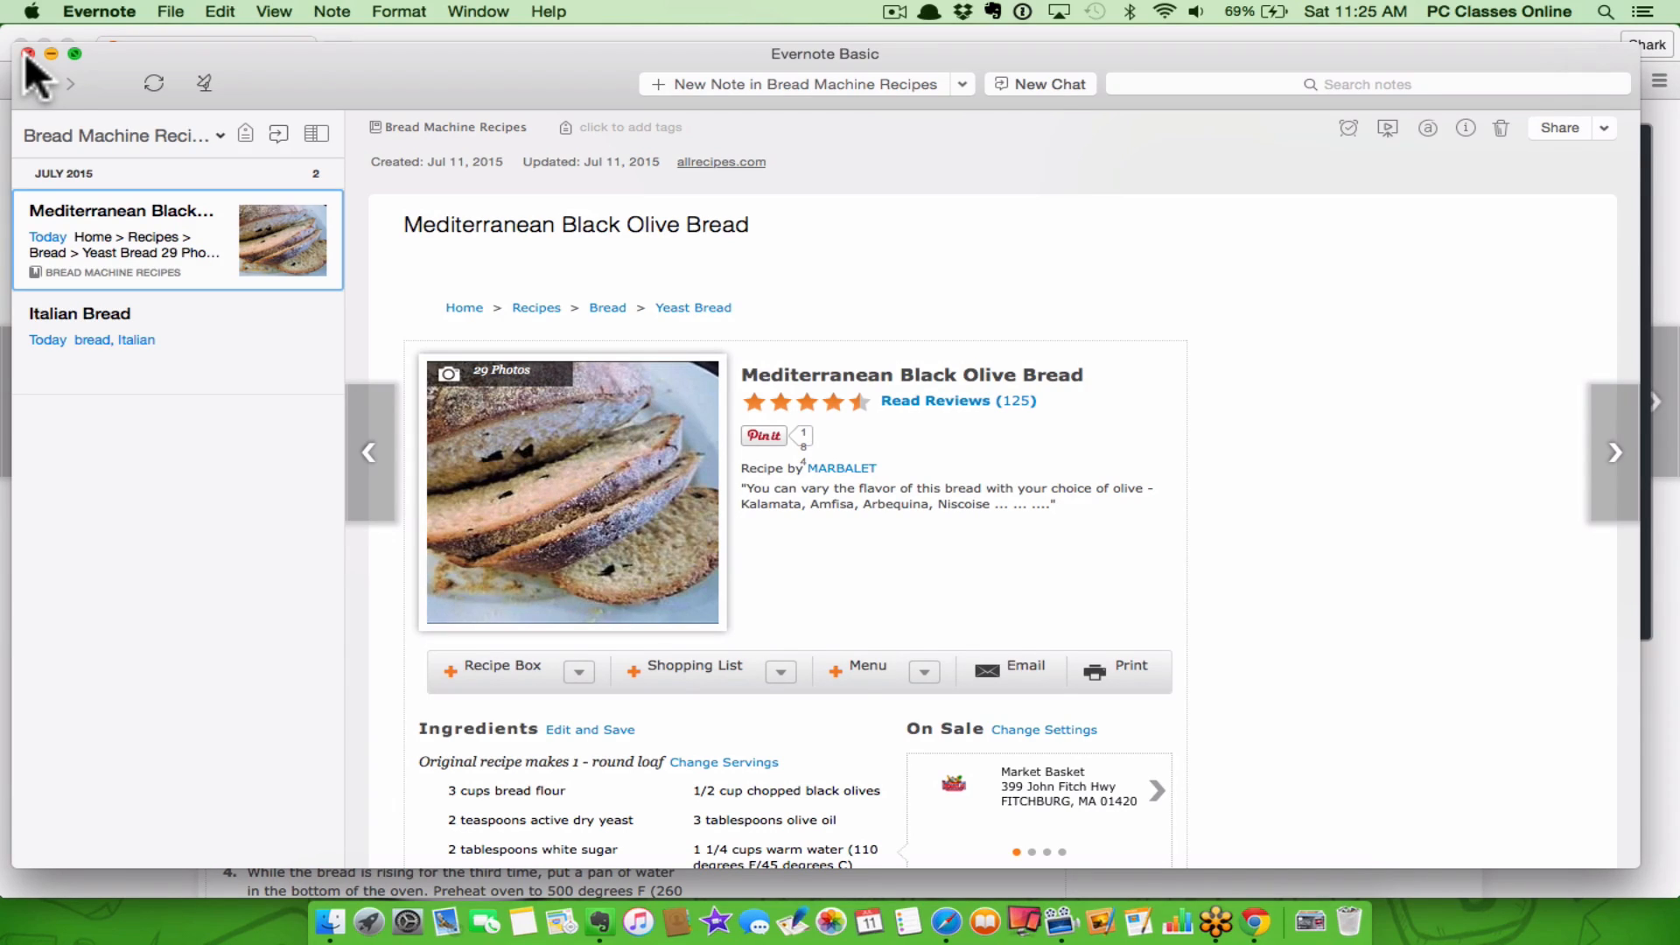
Show the notebooks overview and select the Bread Machine Recipes notebook in the Recipes stack
{"action": "left_click", "coordinate": [287, 12]}
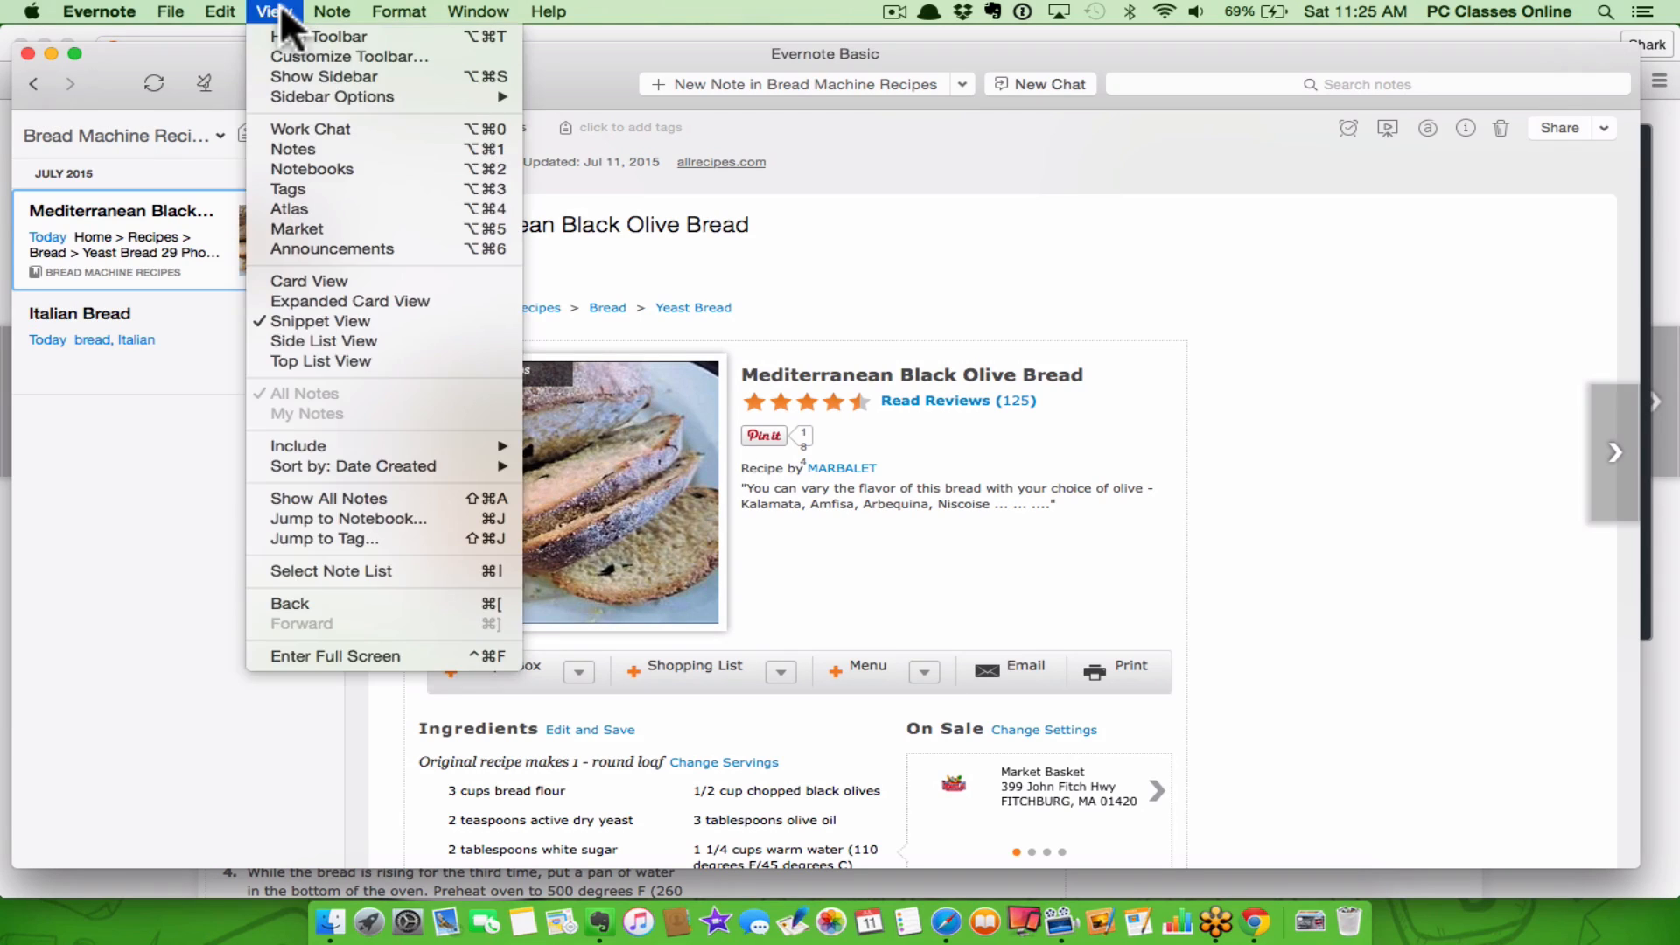
{"action": "left_click", "coordinate": [354, 169]}
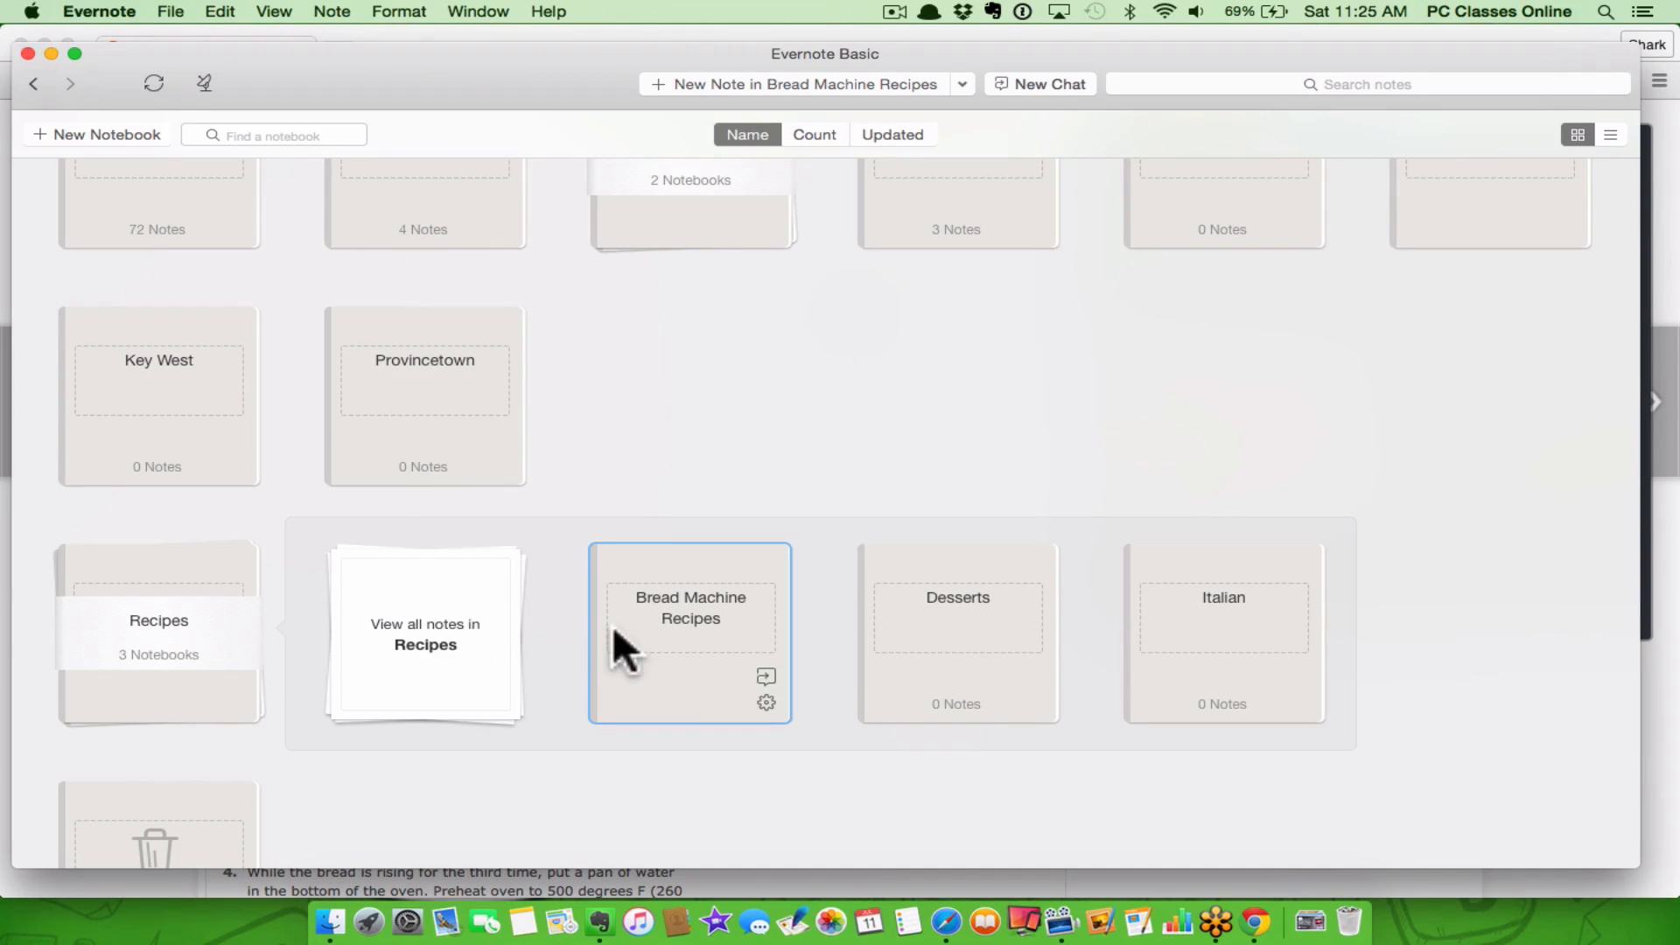
{"action": "left_click", "coordinate": [763, 440]}
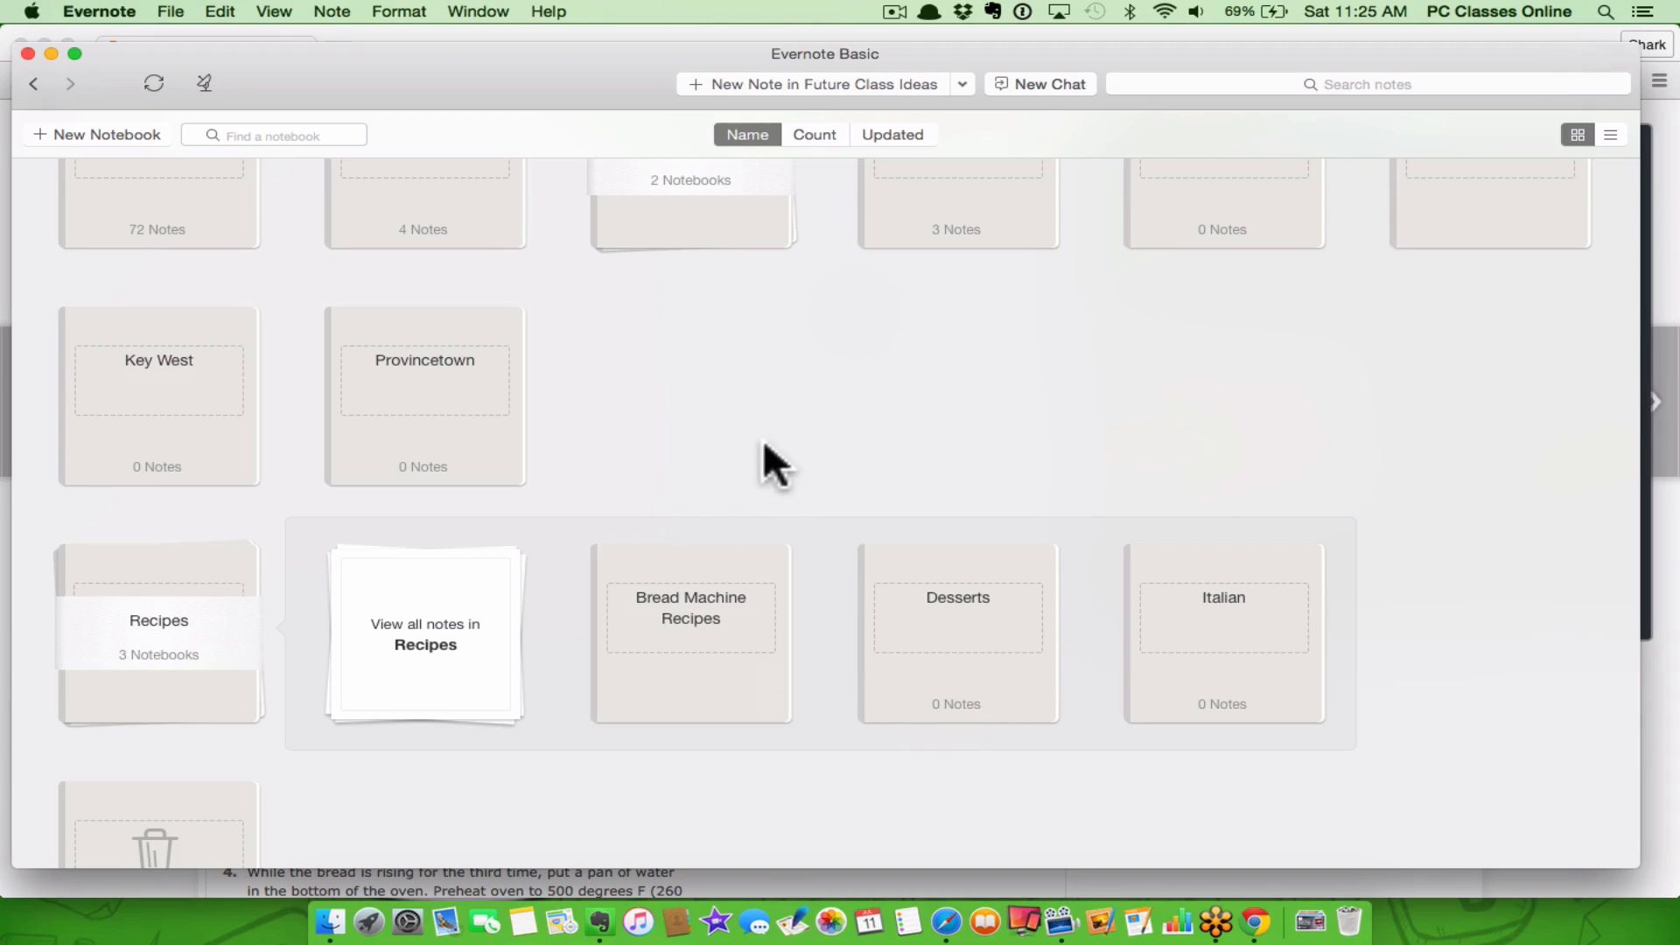
{"action": "left_click", "coordinate": [136, 627]}
{"action": "left_click", "coordinate": [682, 615]}
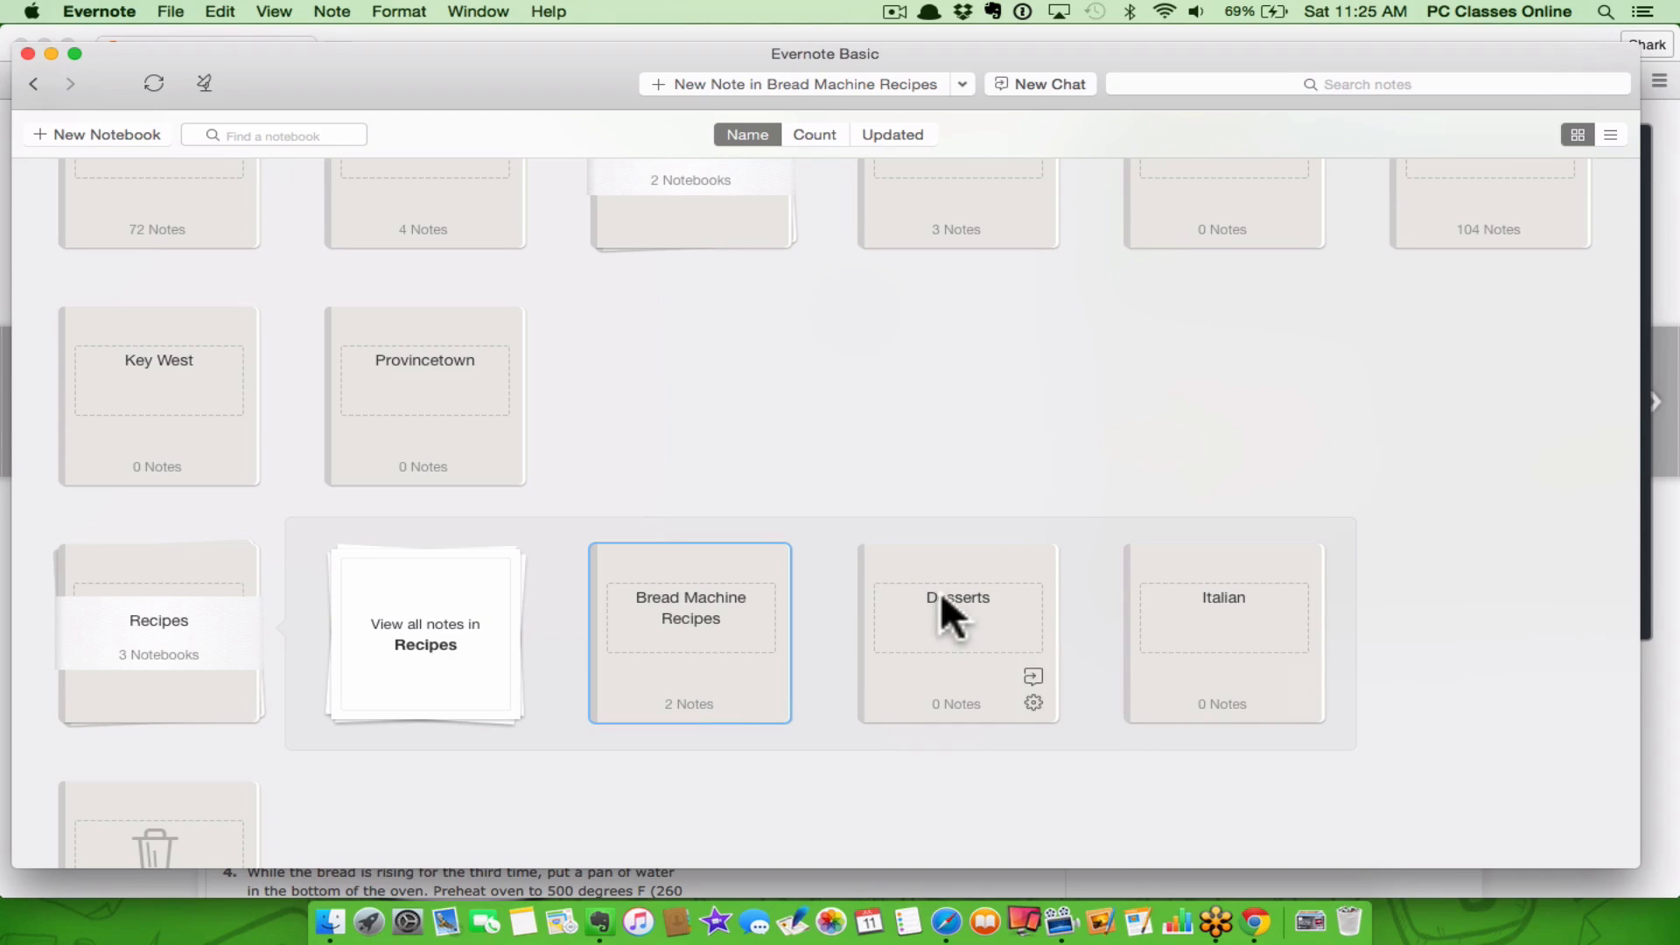
Switch to Chrome, search the web for "key lime pie recipe" and open the Allrecipes Key Lime Pie VII recipe
{"action": "left_click", "coordinate": [400, 29]}
{"action": "scroll", "coordinate": [487, 186], "scroll_direction": "up", "scroll_amount": 15}
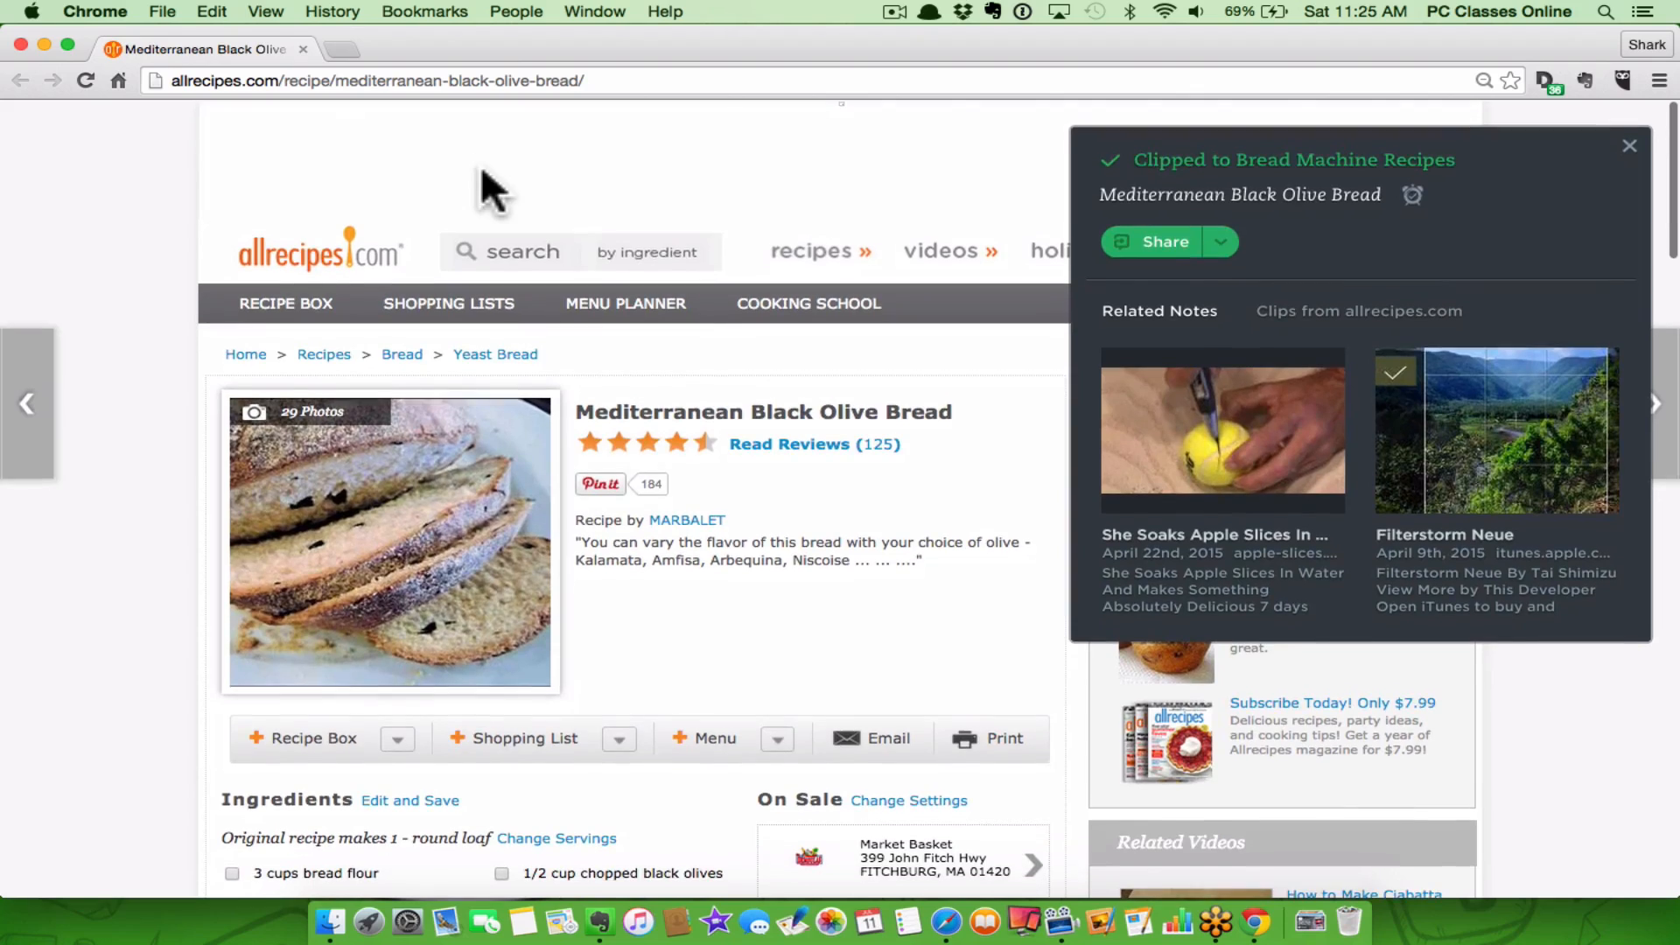
{"action": "left_click", "coordinate": [515, 79]}
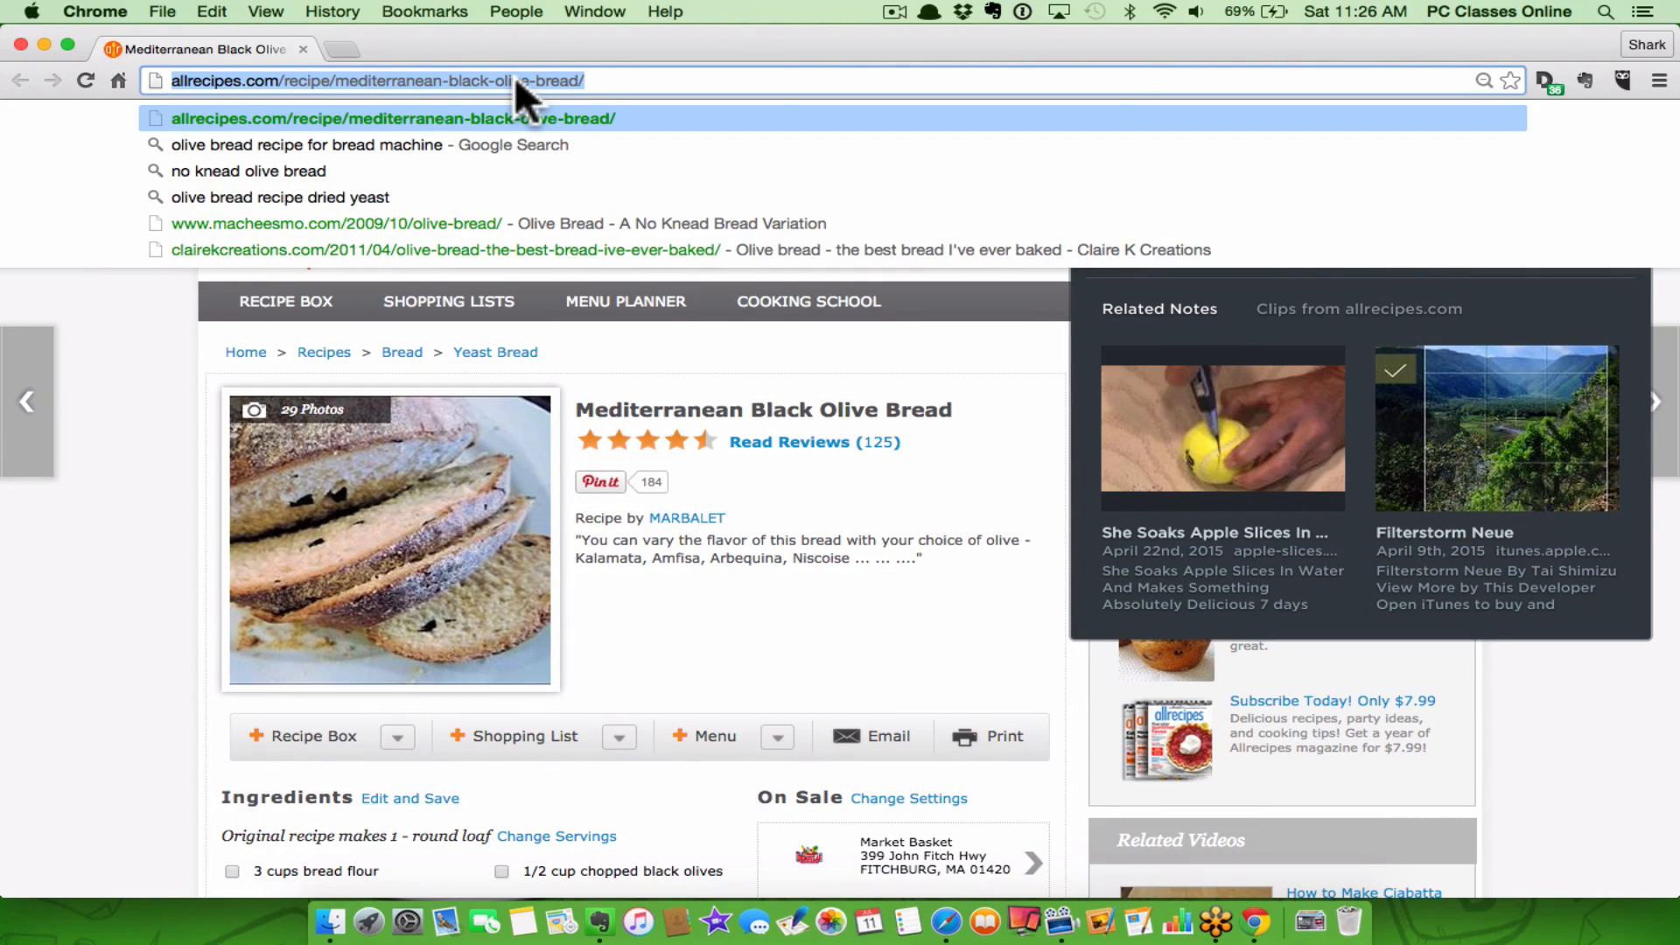
{"action": "type", "text": "key lim"}
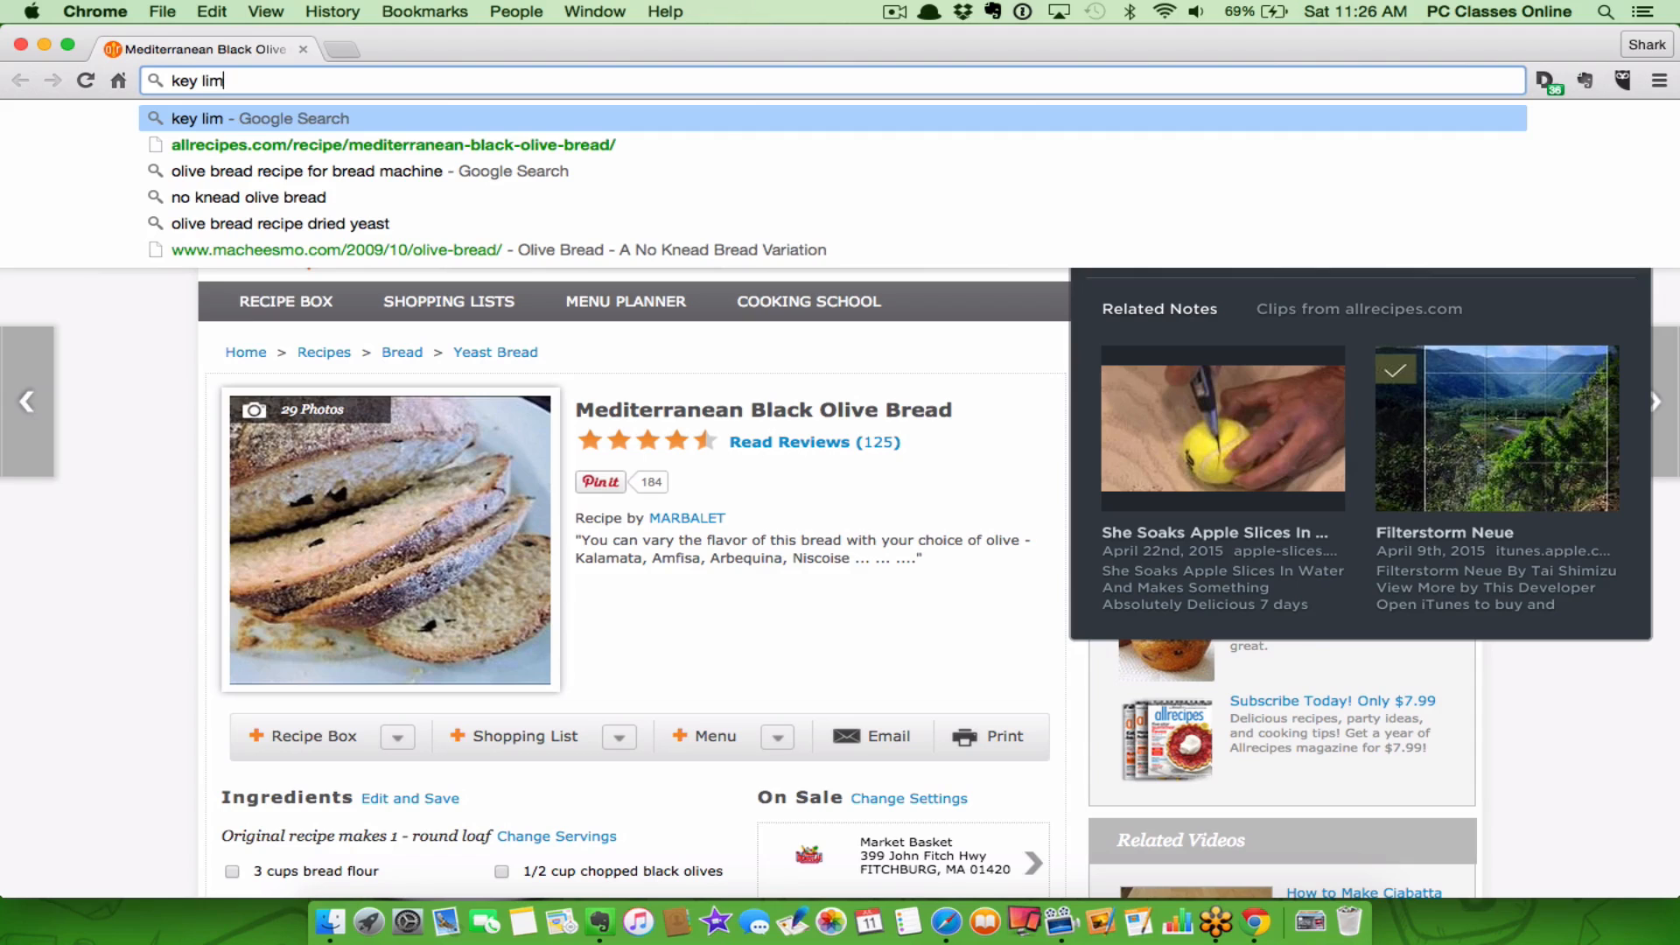
{"action": "type", "text": "e pie recipe"}
{"action": "key", "text": "Return"}
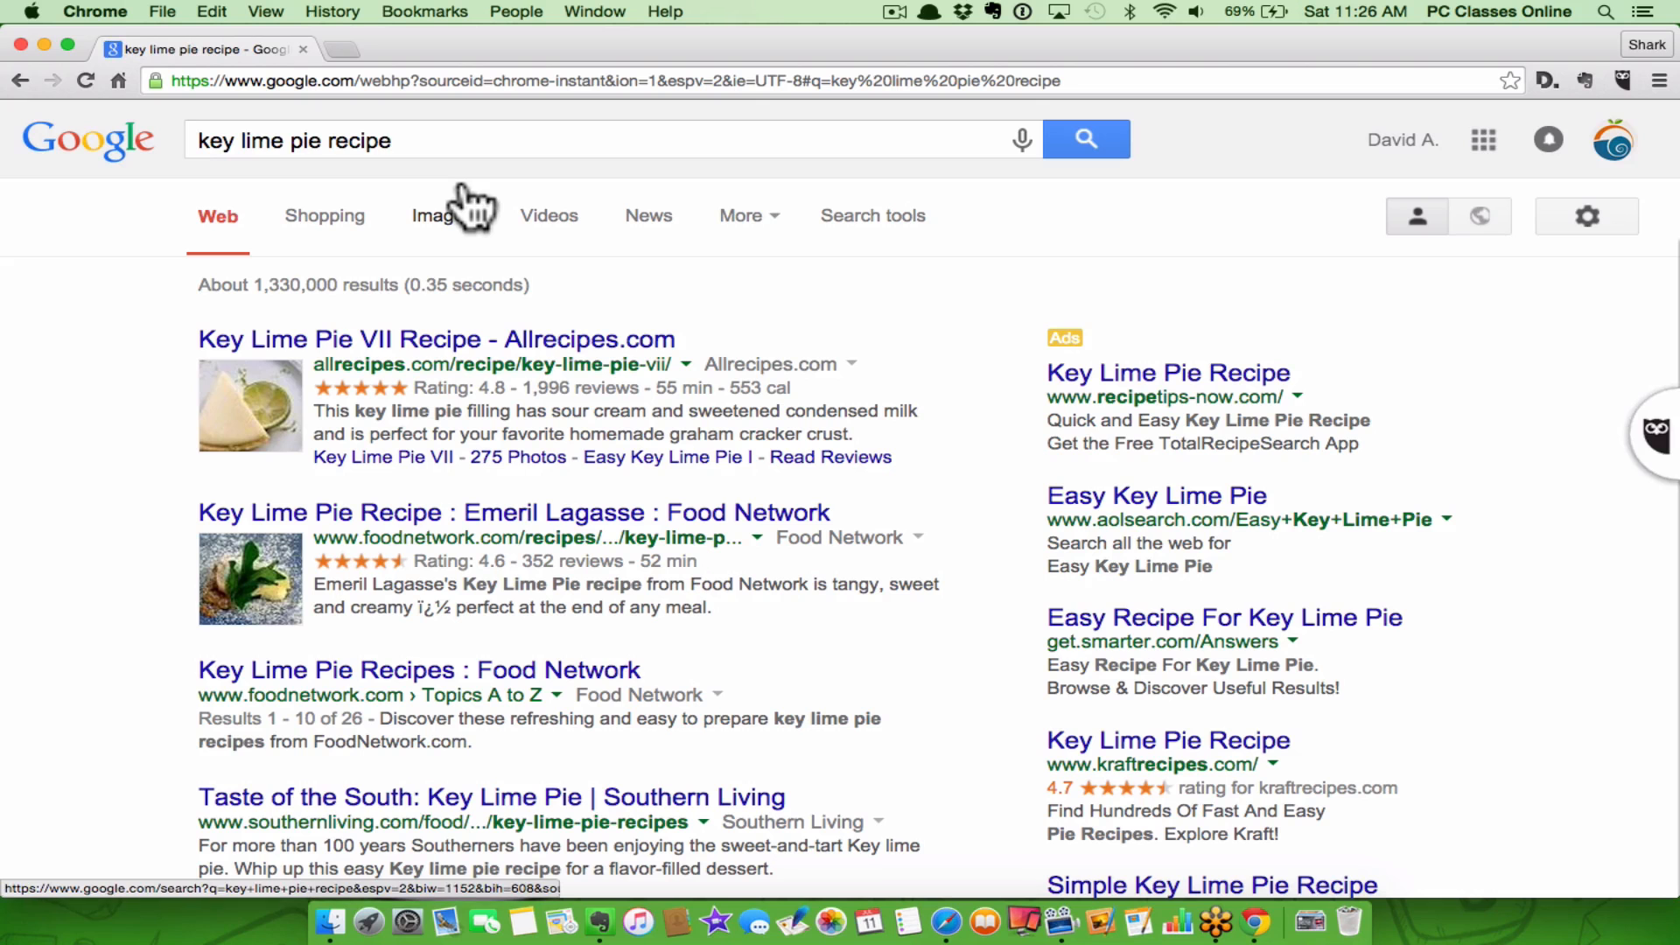
{"action": "left_click", "coordinate": [453, 343]}
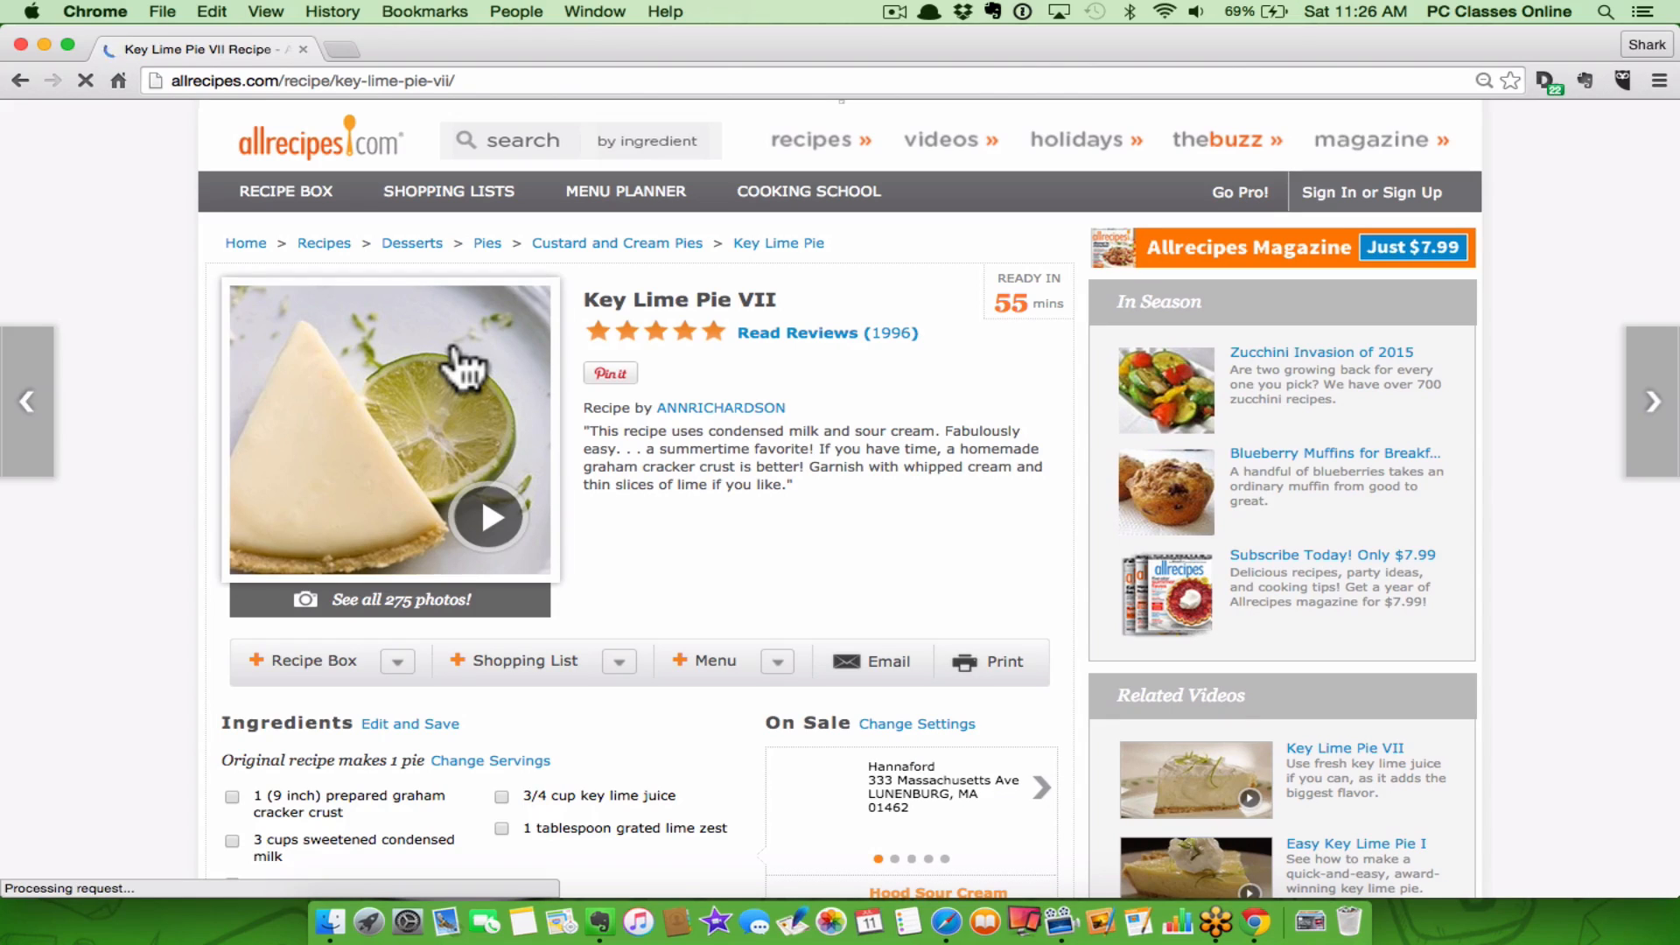
Clip the Key Lime Pie VII recipe as a Simplified article into the Desserts notebook with the Web Clipper
{"action": "left_click", "coordinate": [1585, 80]}
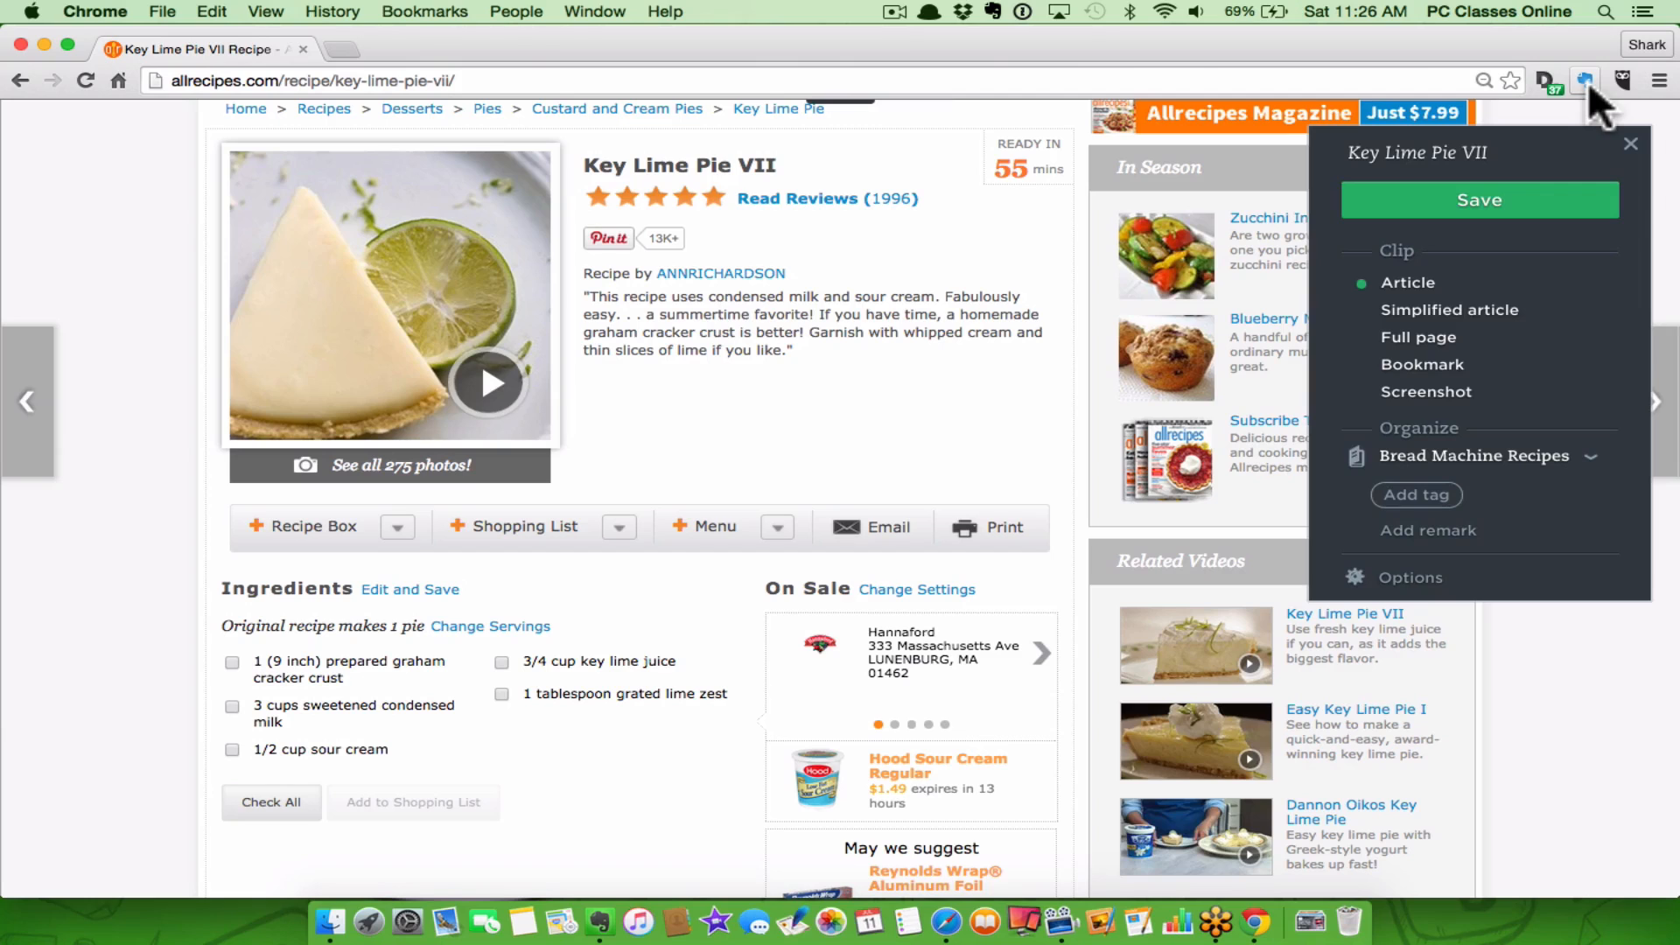
{"action": "left_click", "coordinate": [1503, 315]}
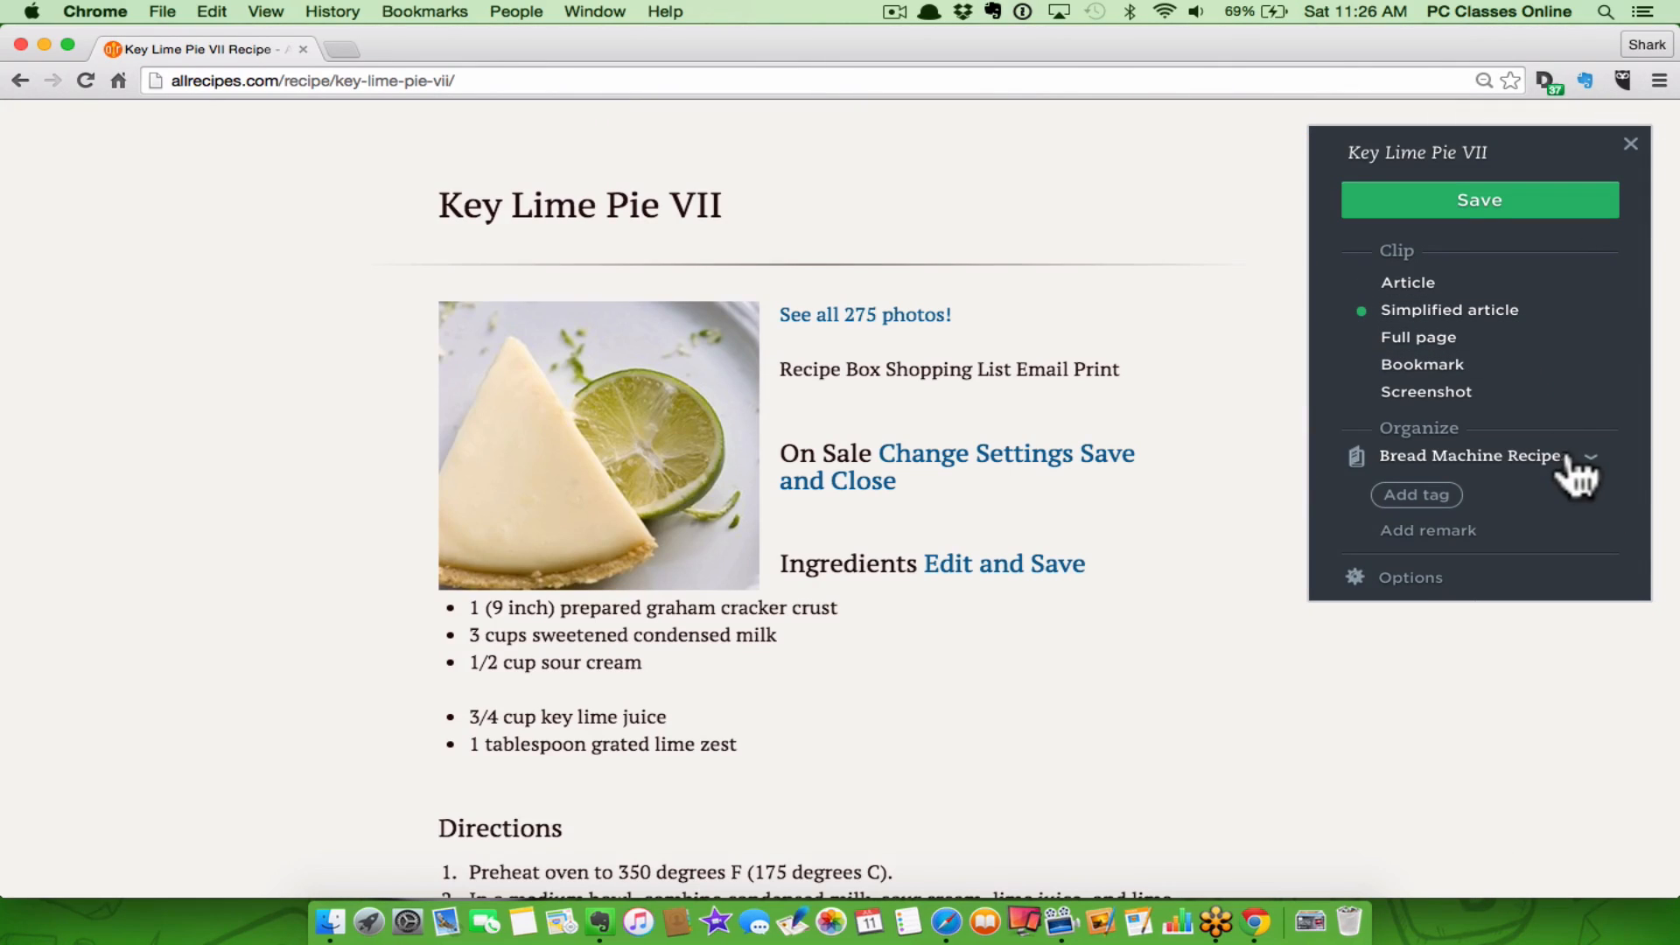
{"action": "left_click", "coordinate": [1588, 458]}
{"action": "scroll", "coordinate": [1505, 788], "scroll_direction": "down", "scroll_amount": 3}
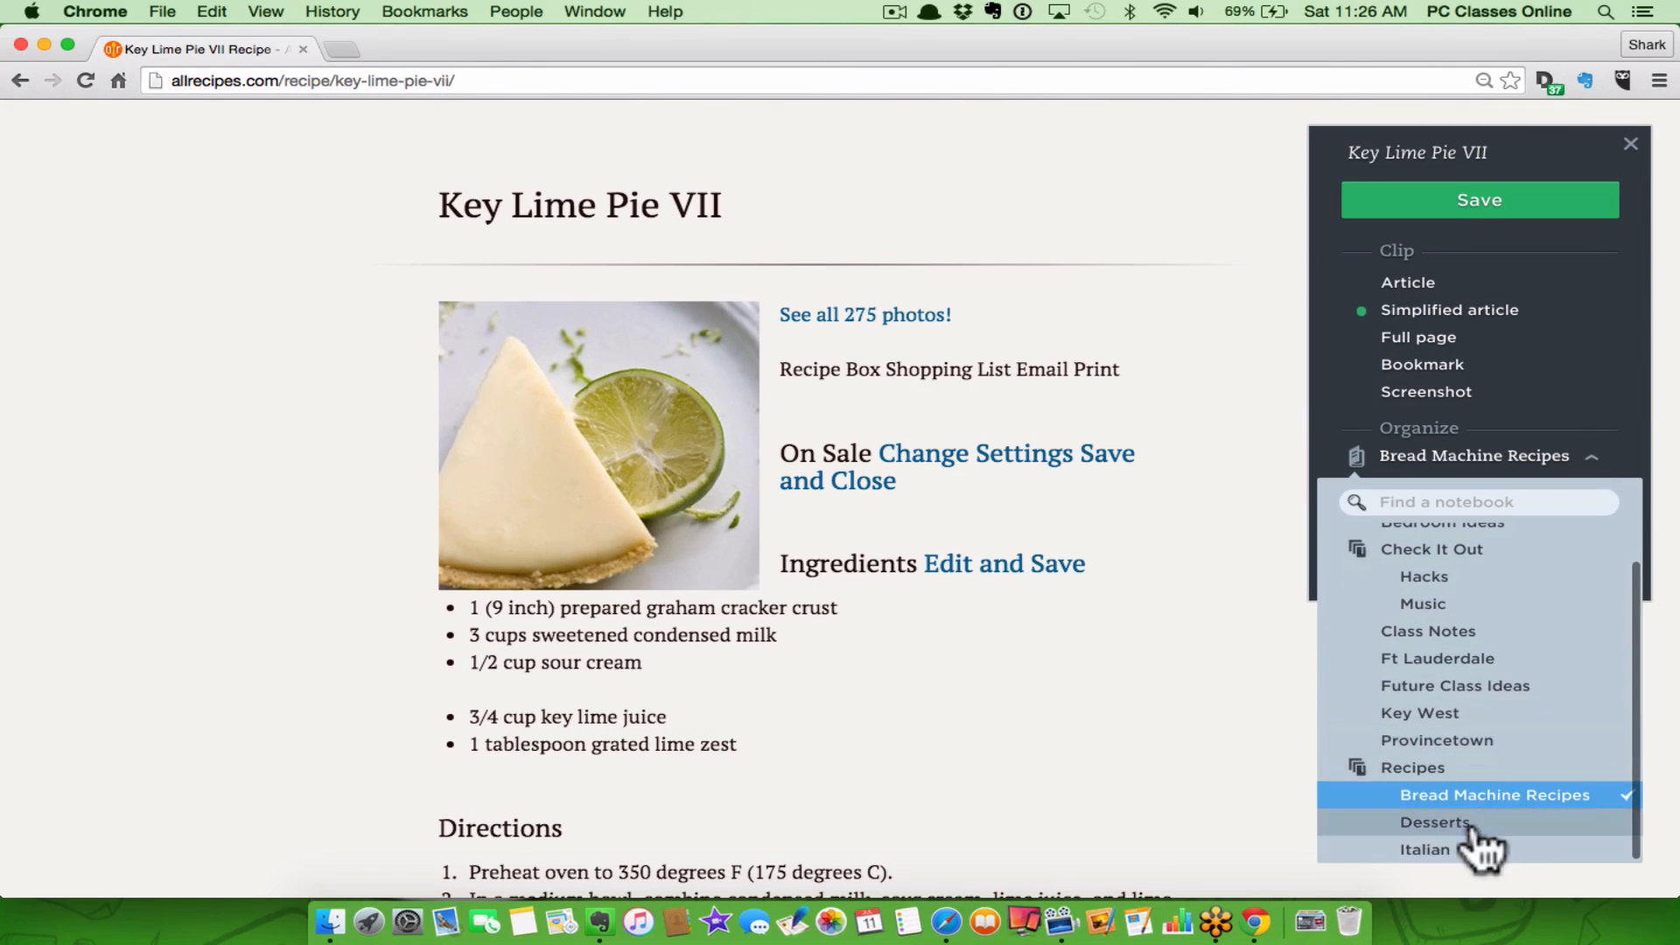
{"action": "left_click", "coordinate": [1494, 821]}
{"action": "left_click", "coordinate": [1474, 204]}
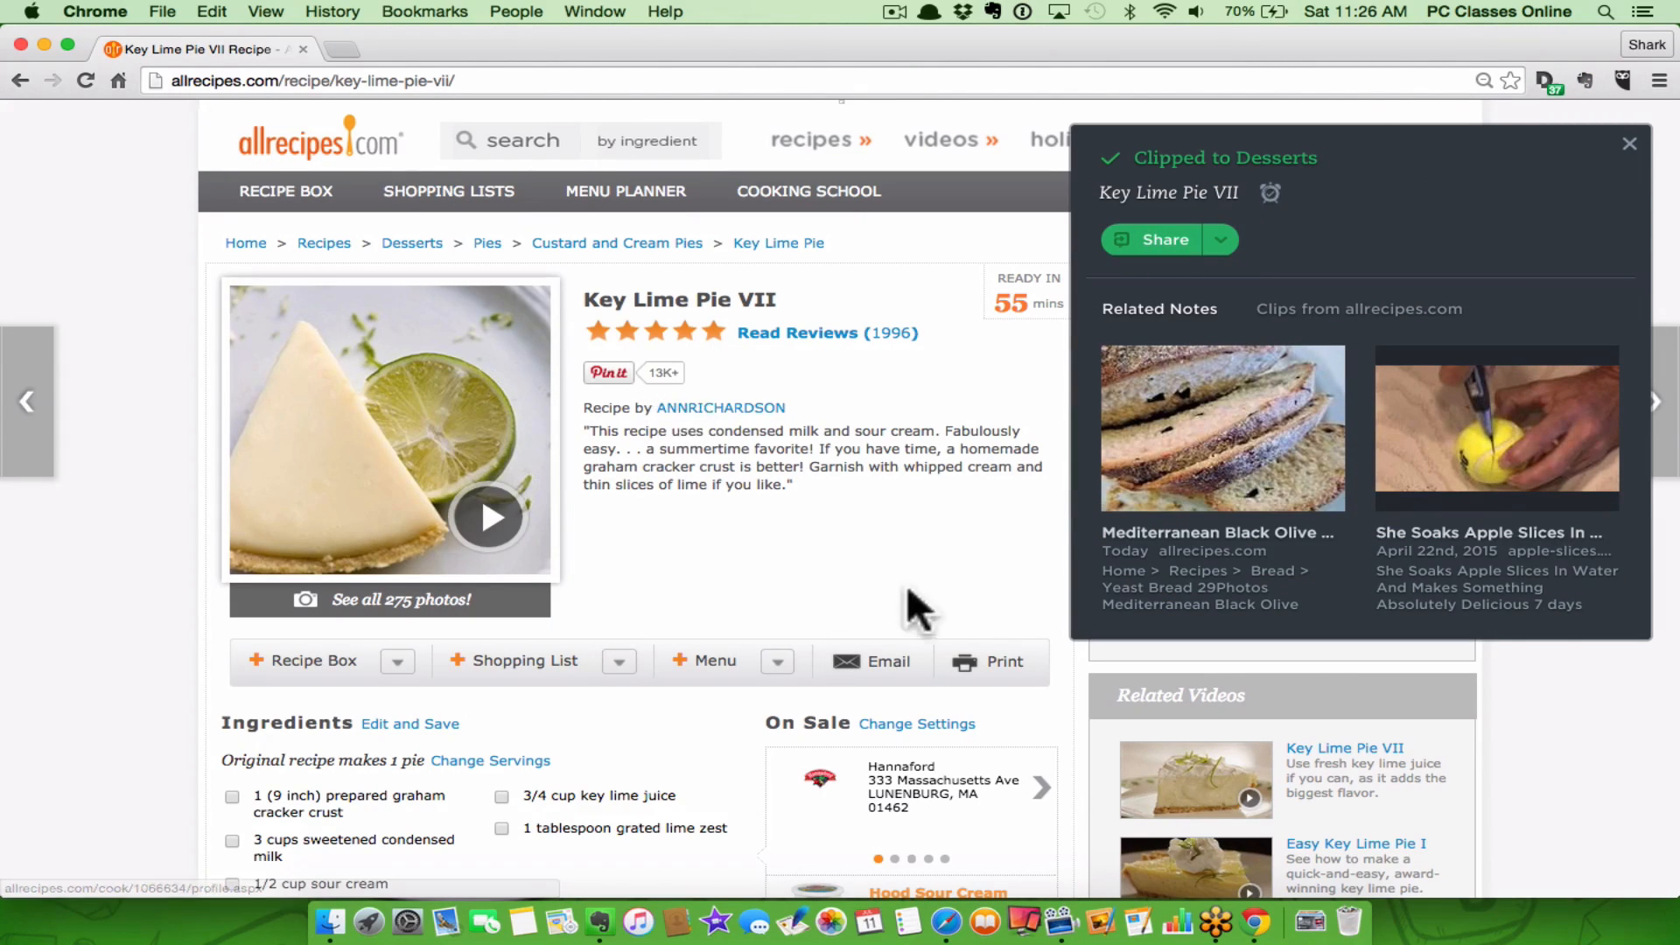
Close the recipe page in Chrome and return to the notebooks overview in Evernote
{"action": "key", "text": "super+w"}
{"action": "left_click", "coordinate": [878, 457]}
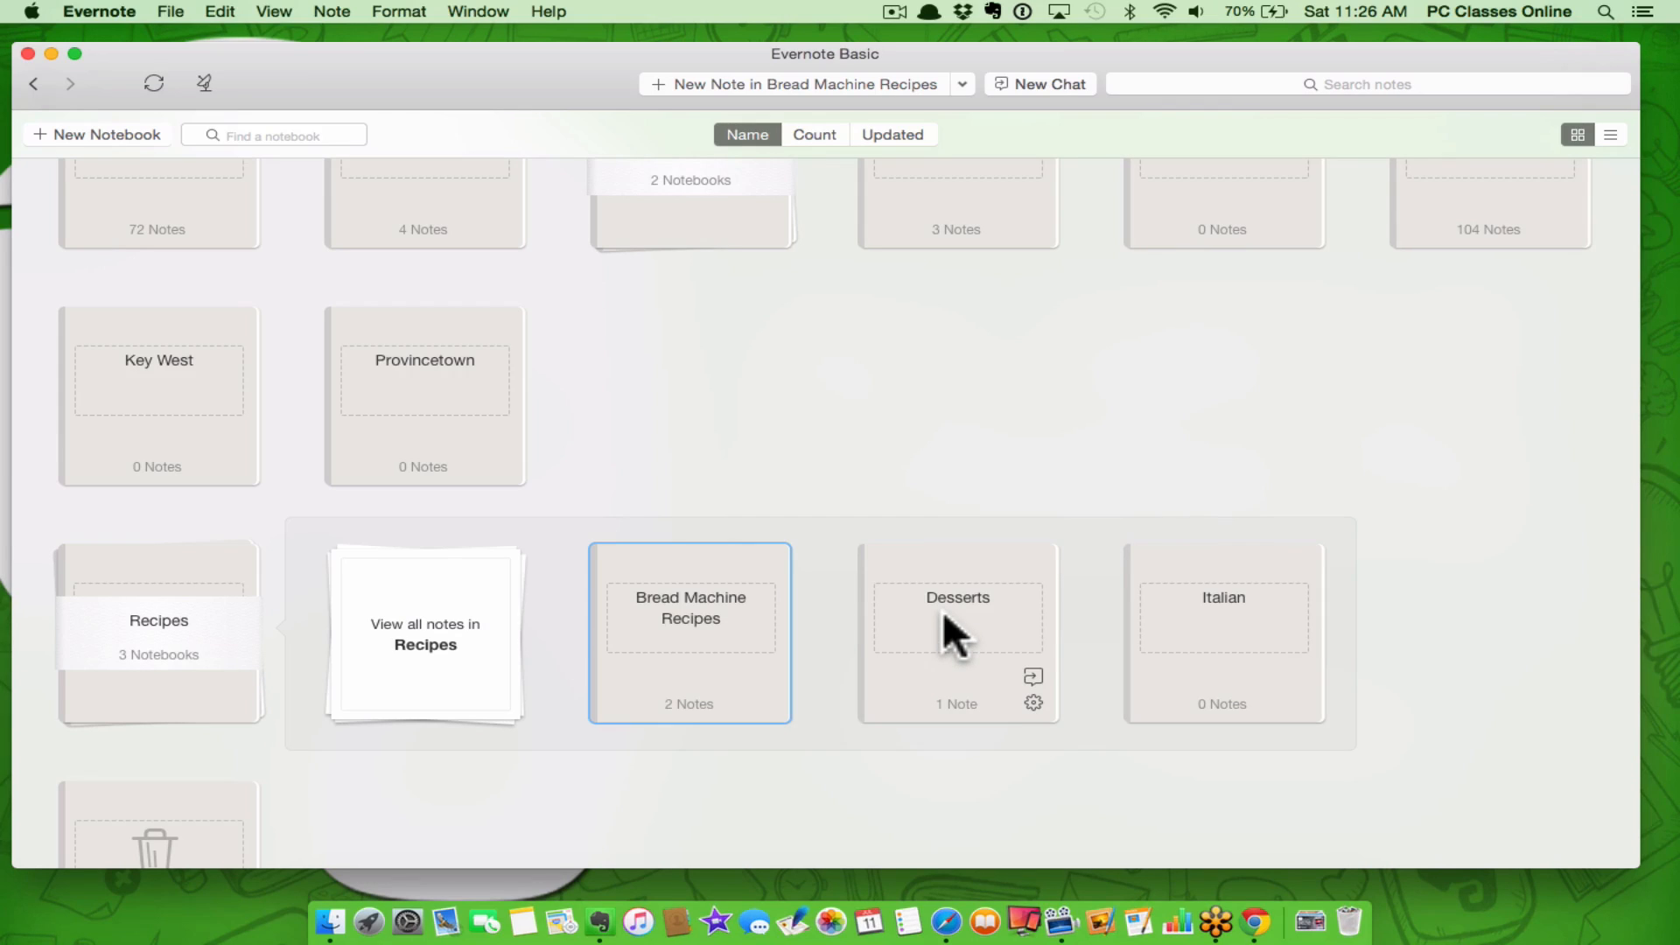
{"action": "left_click", "coordinate": [943, 422]}
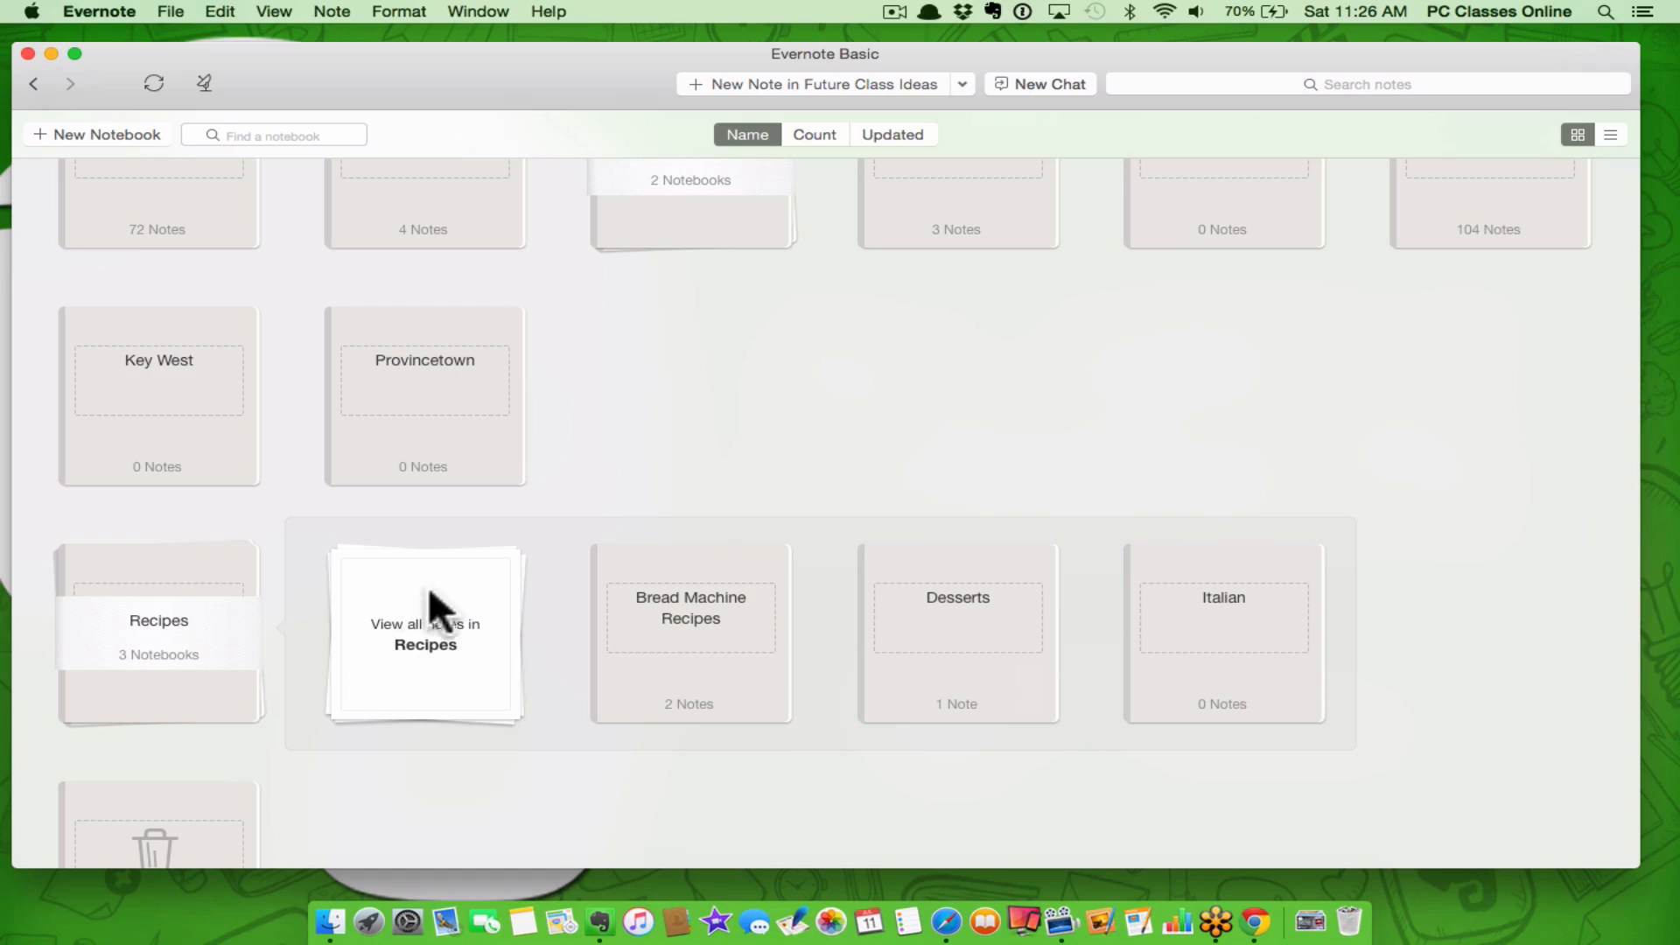
{"action": "scroll", "coordinate": [386, 588], "scroll_direction": "up", "scroll_amount": 3}
{"action": "scroll", "coordinate": [385, 584], "scroll_direction": "up", "scroll_amount": 2}
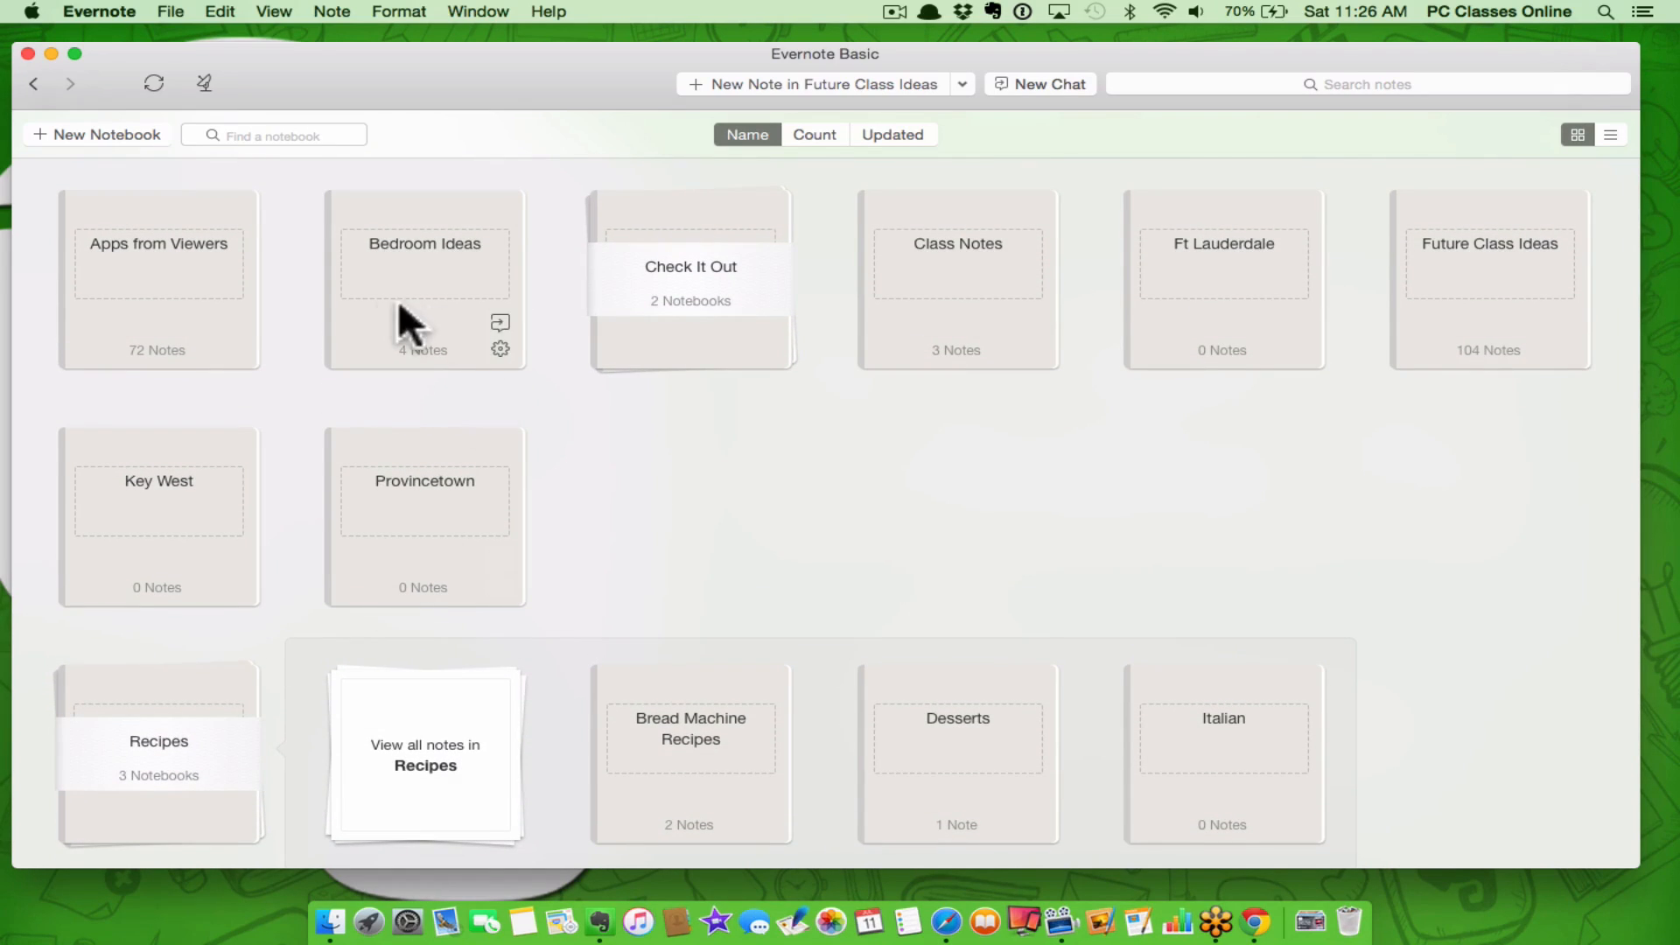
Look over the commands available for the Bedroom Ideas notebook and for the Recipes stack without running any
{"action": "right_click", "coordinate": [424, 275]}
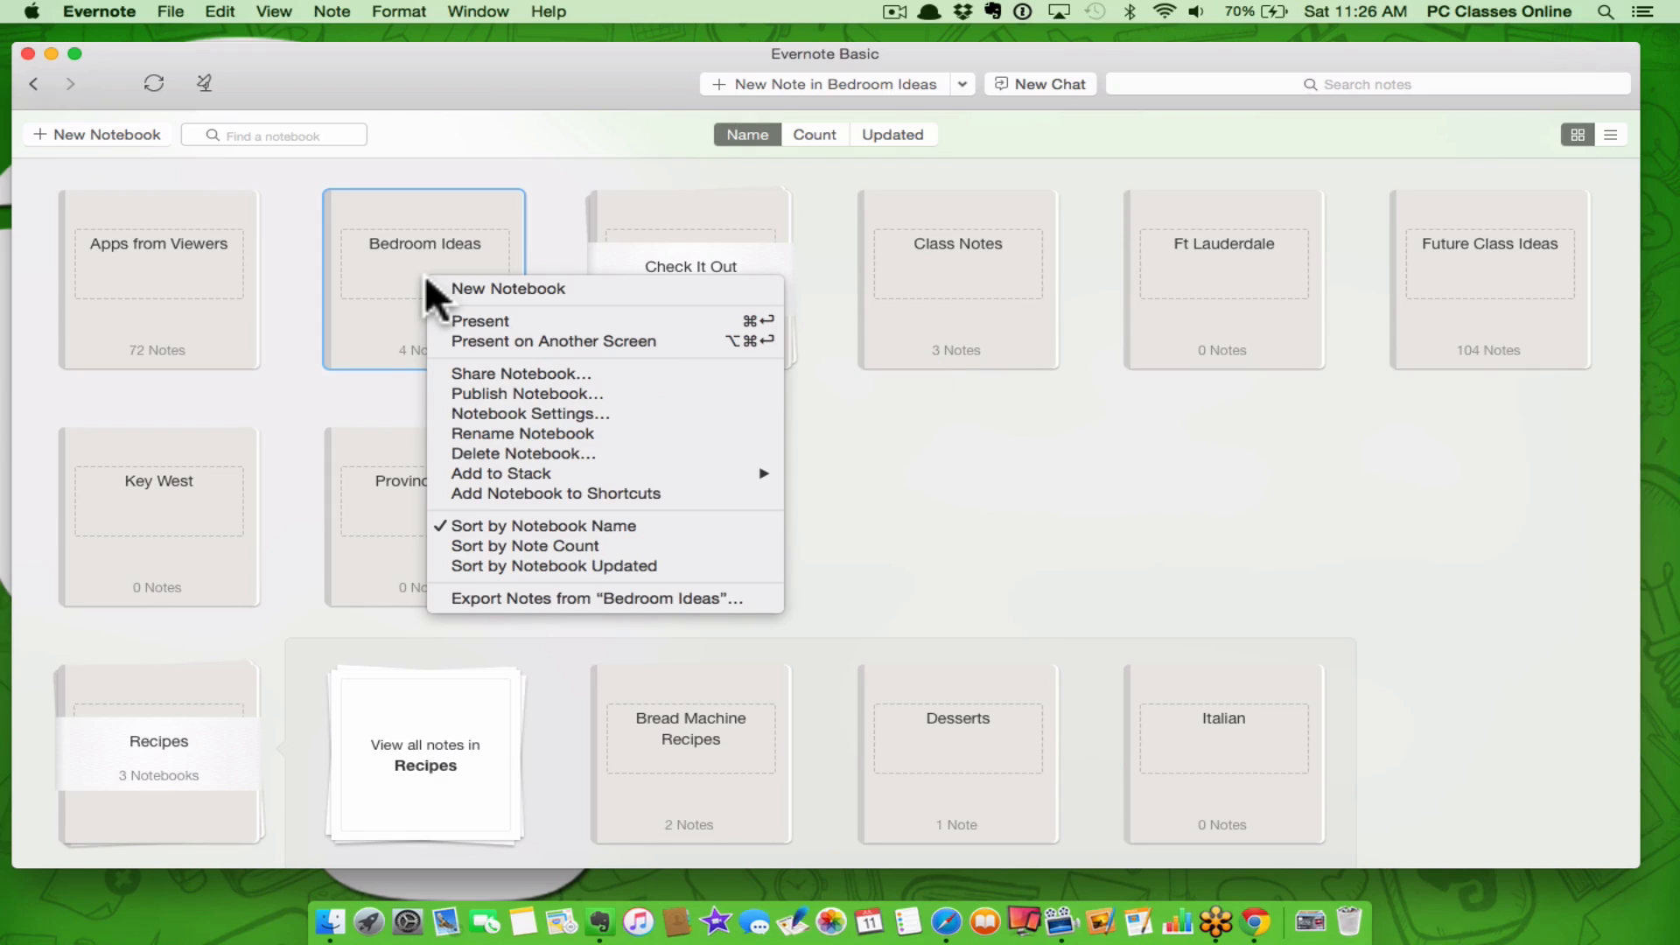
{"action": "left_click", "coordinate": [1210, 513]}
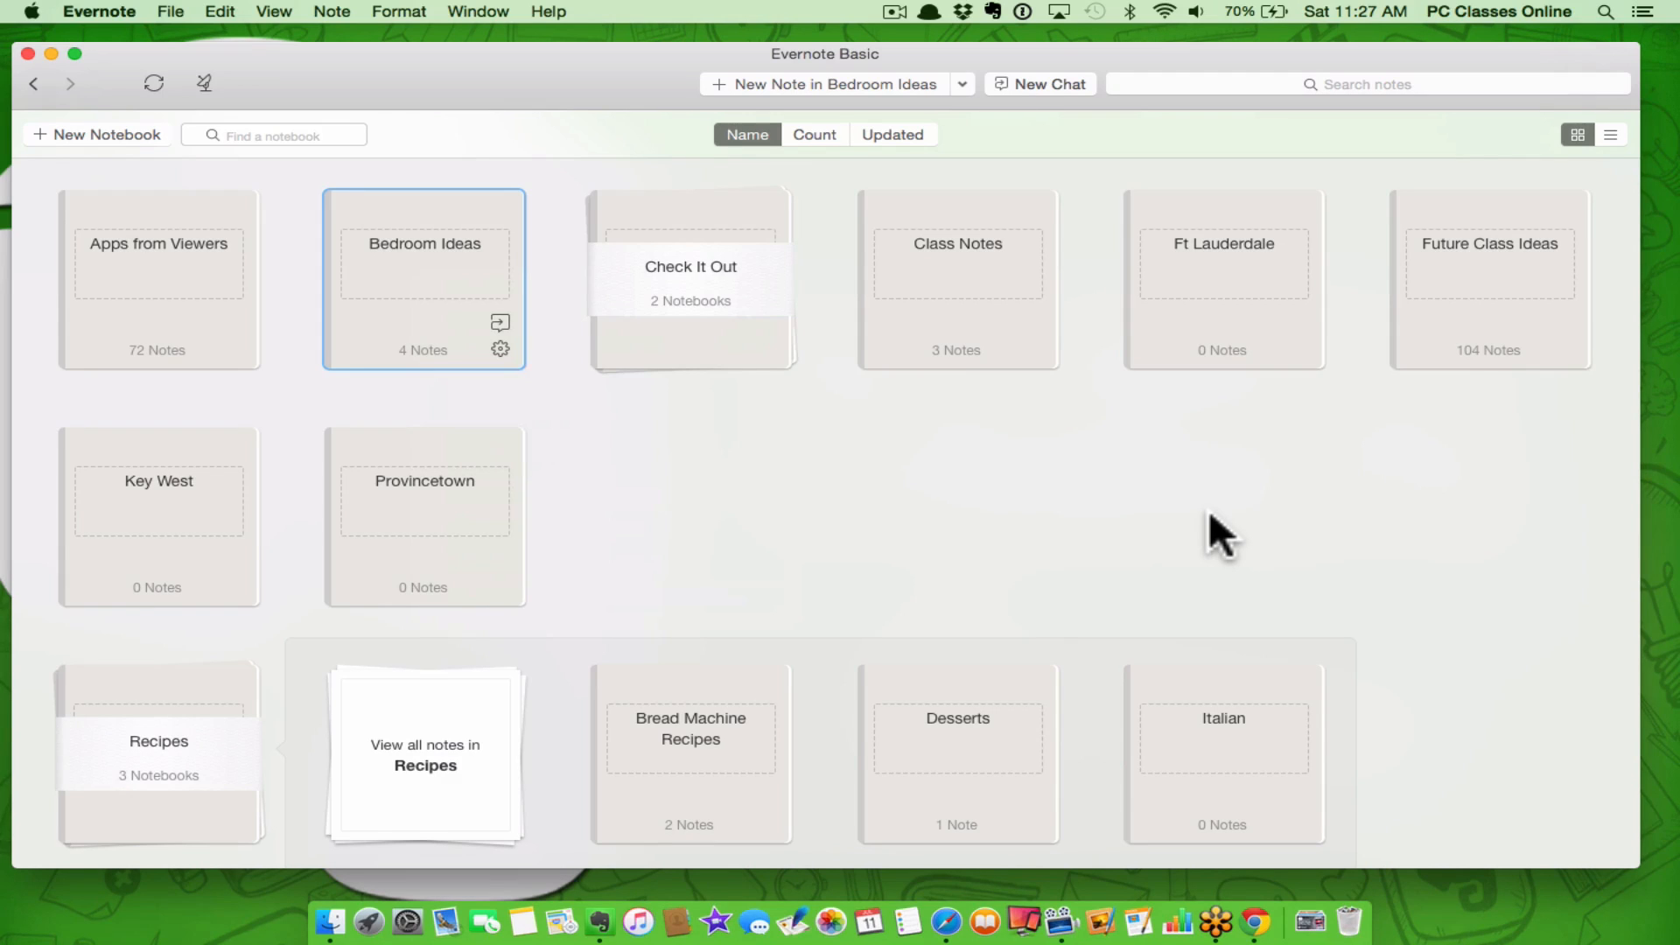
{"action": "scroll", "coordinate": [352, 645], "scroll_direction": "down", "scroll_amount": 2}
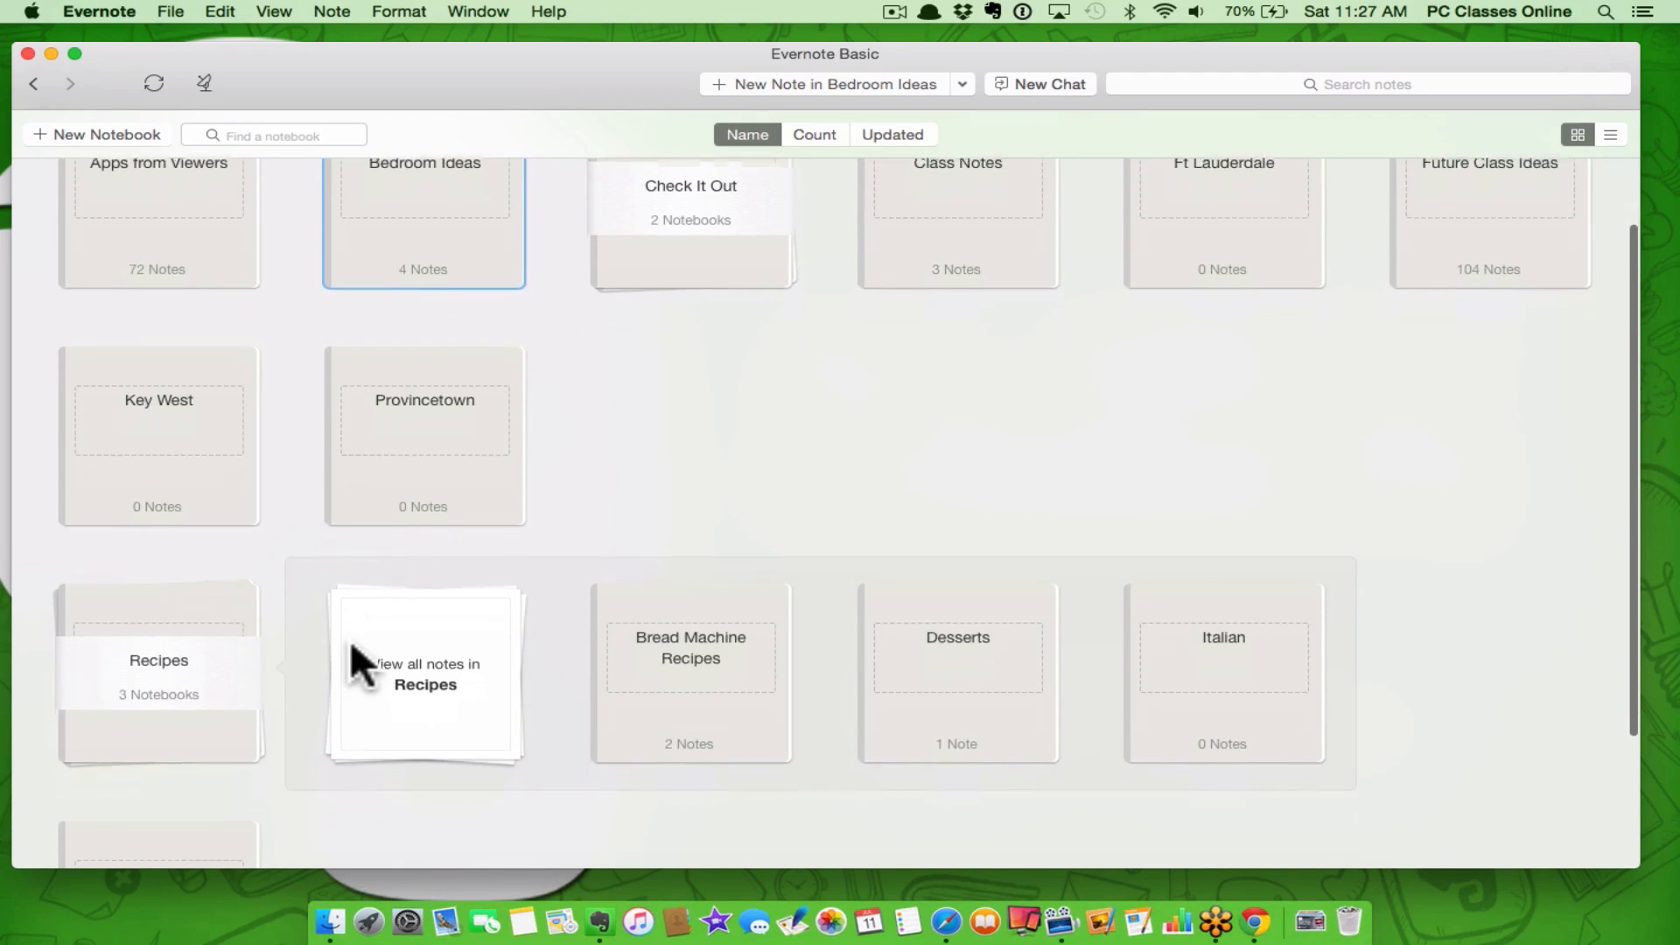
{"action": "right_click", "coordinate": [131, 665]}
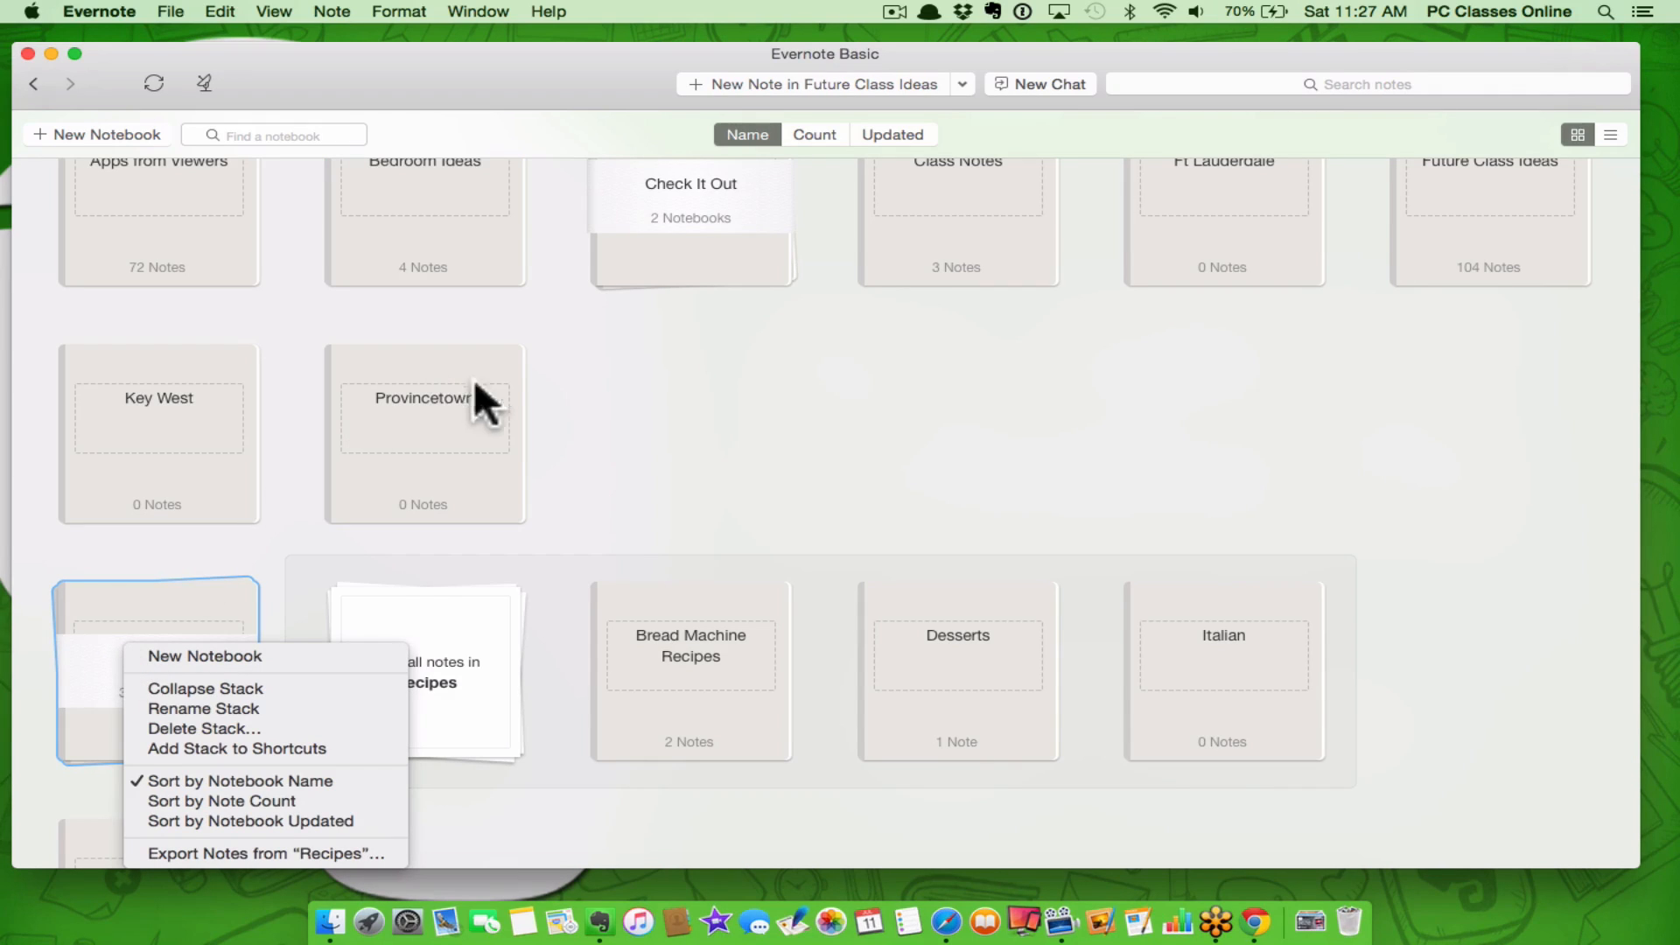
{"action": "left_click", "coordinate": [774, 395]}
{"action": "scroll", "coordinate": [774, 395], "scroll_direction": "down", "scroll_amount": 2}
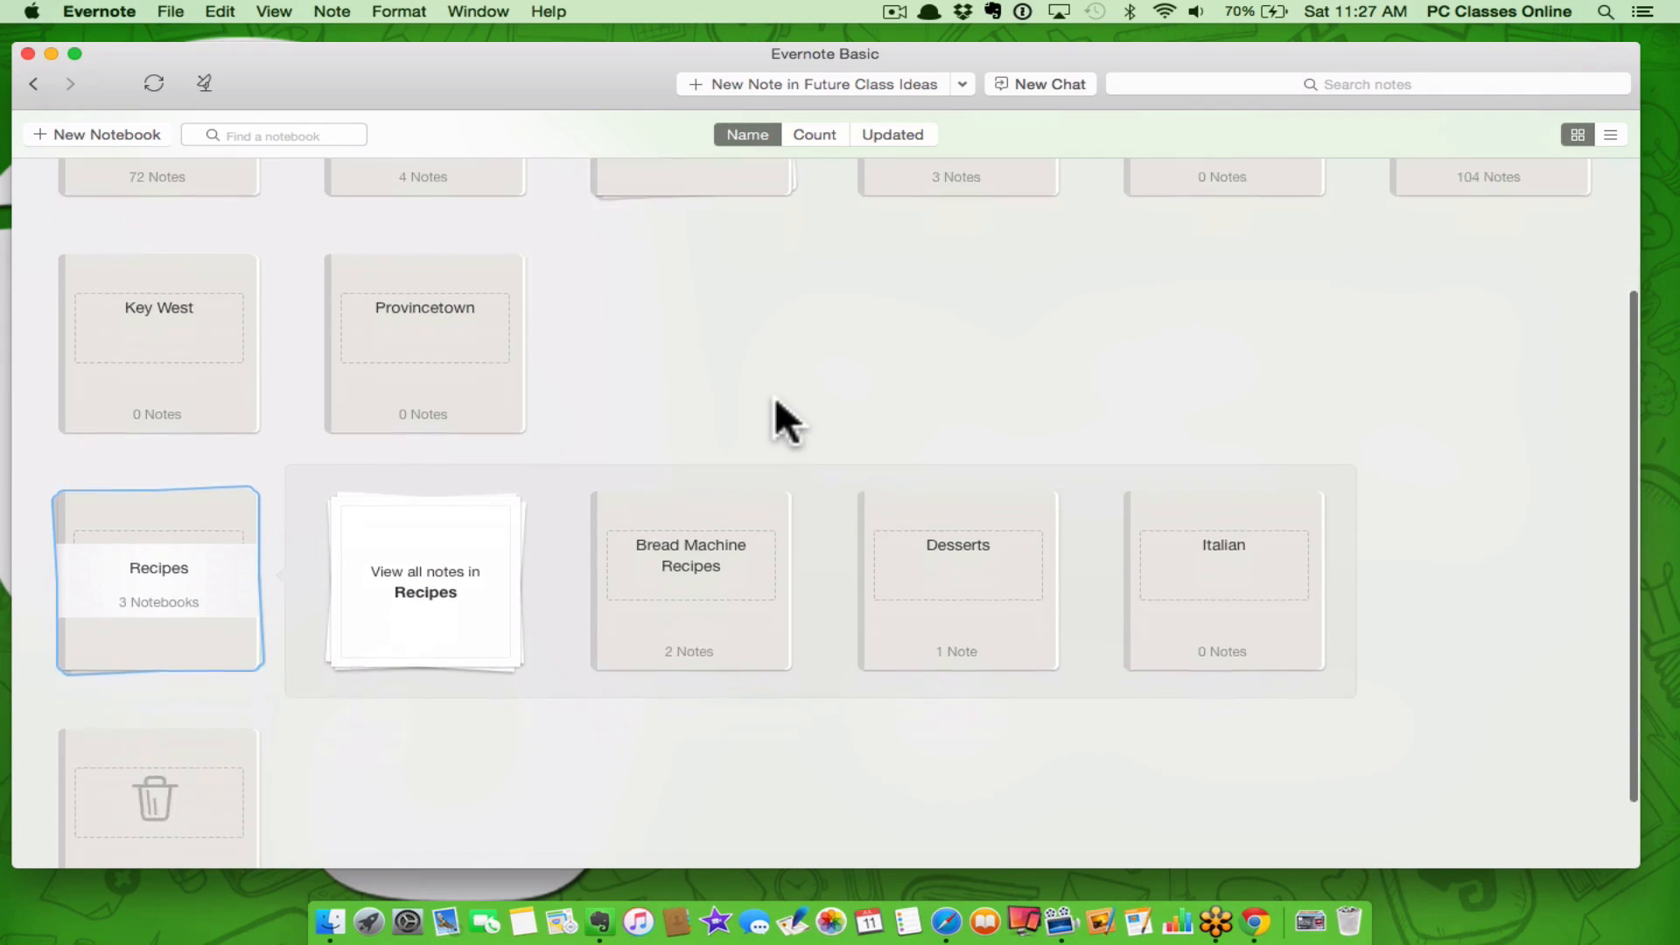
{"action": "right_click", "coordinate": [152, 496]}
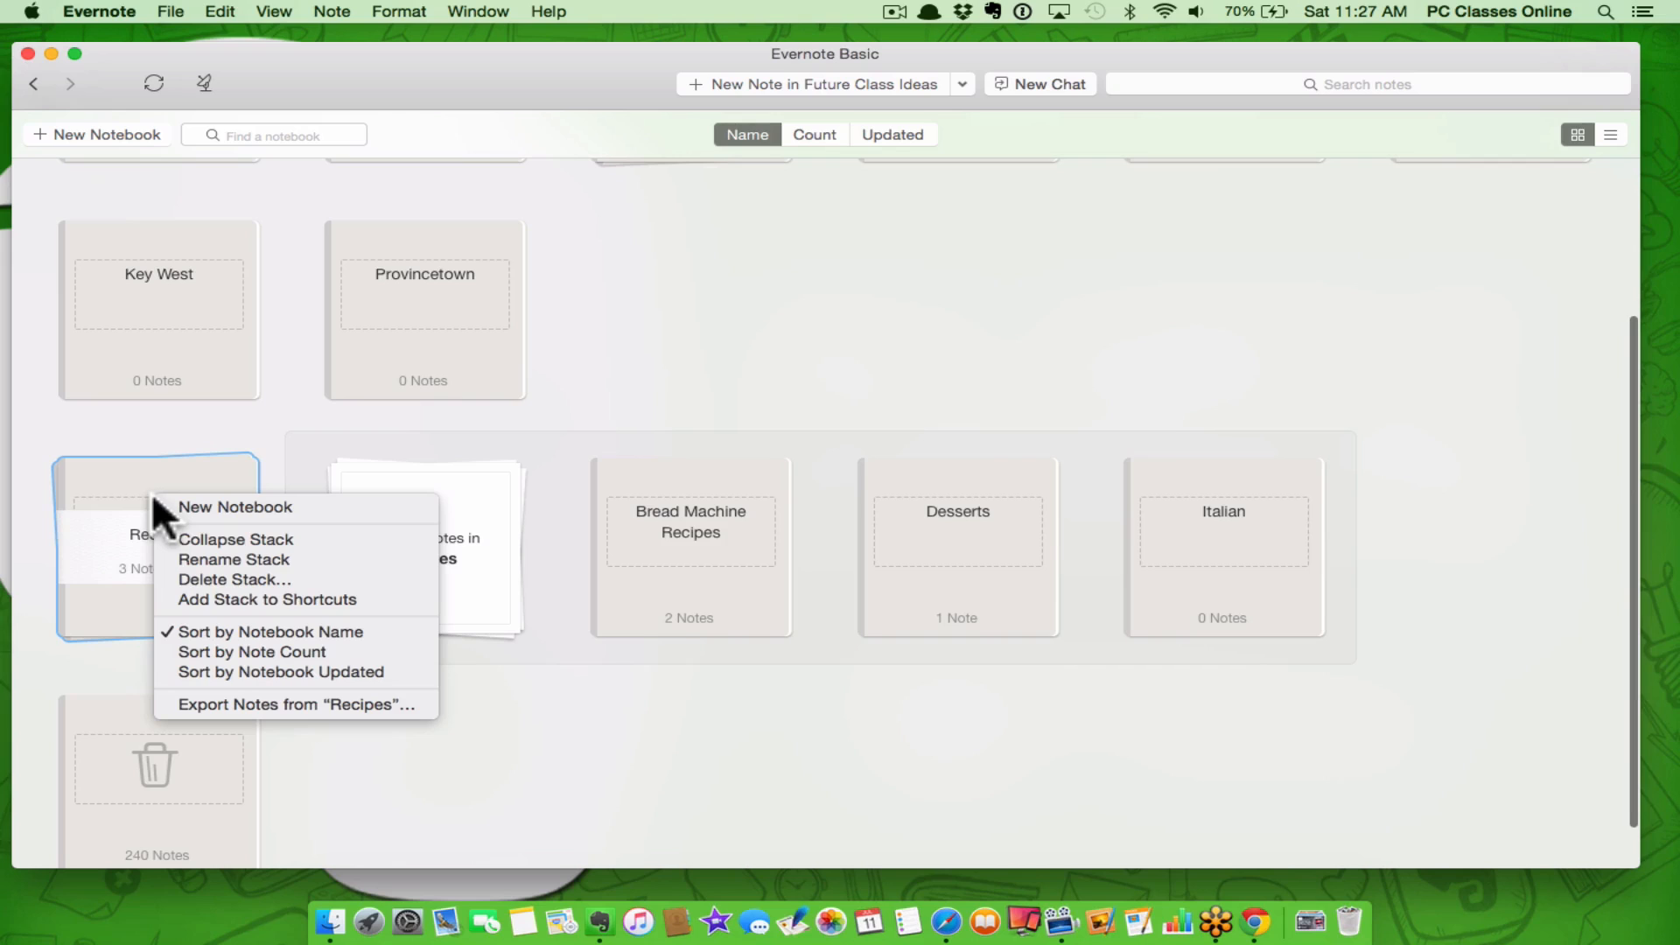
{"action": "left_click", "coordinate": [689, 350]}
Open the sharing settings of the Bread Machine Recipes notebook, look through the permission levels and cancel sharing
{"action": "left_click", "coordinate": [704, 530]}
{"action": "right_click", "coordinate": [704, 530]}
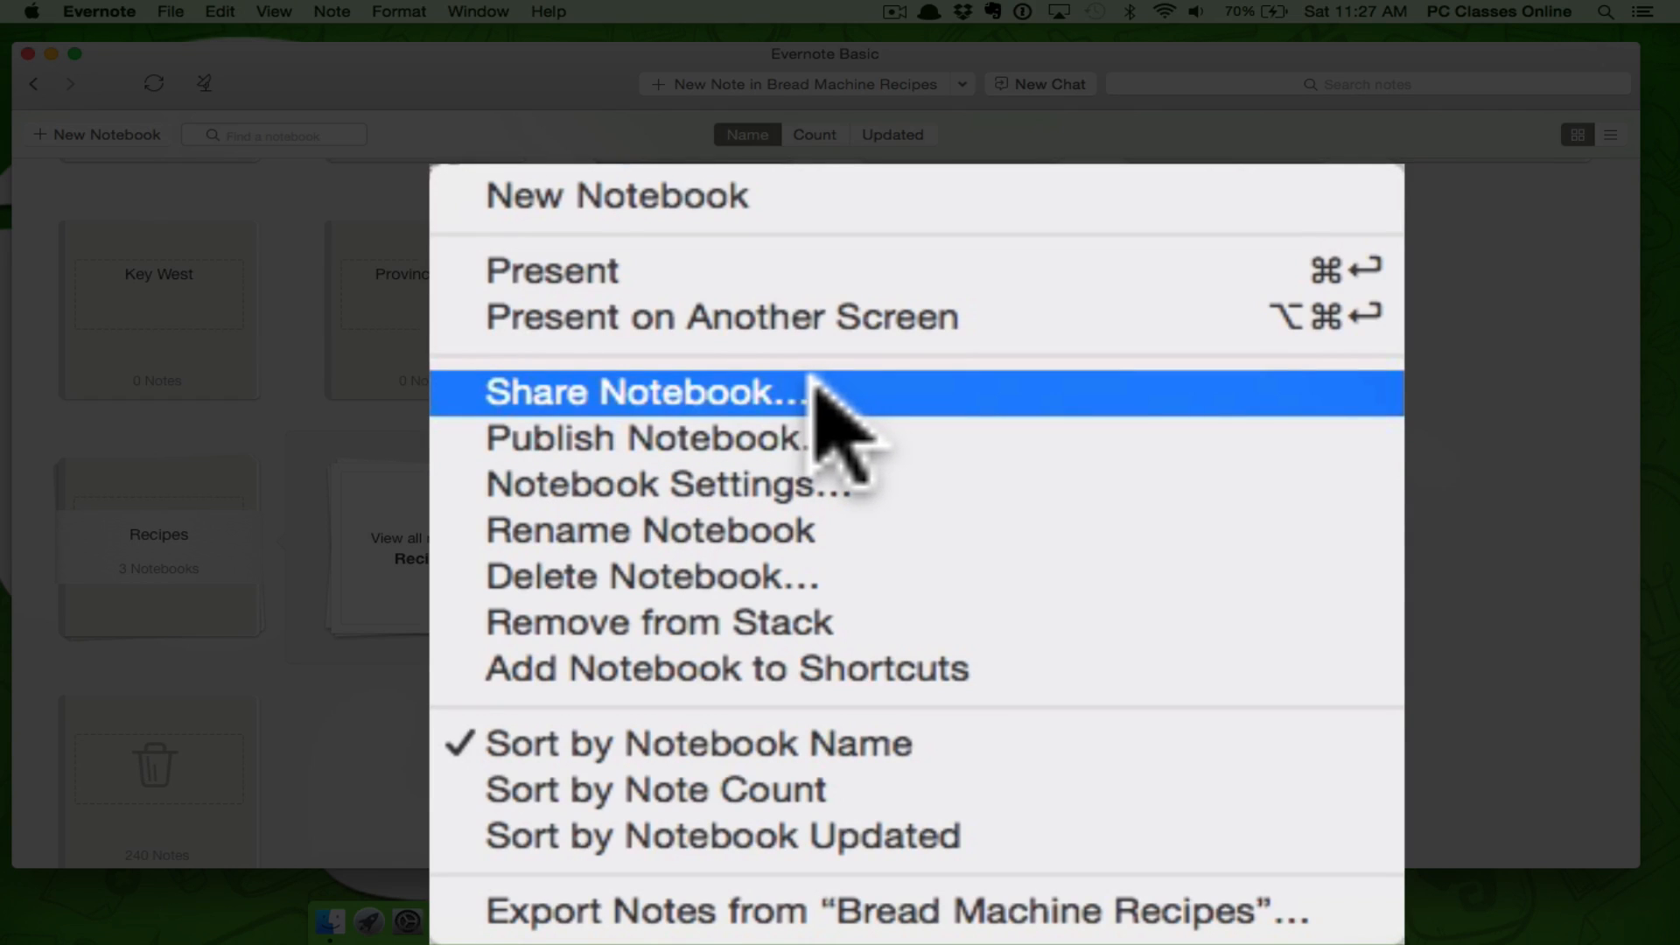
{"action": "left_click", "coordinate": [820, 391]}
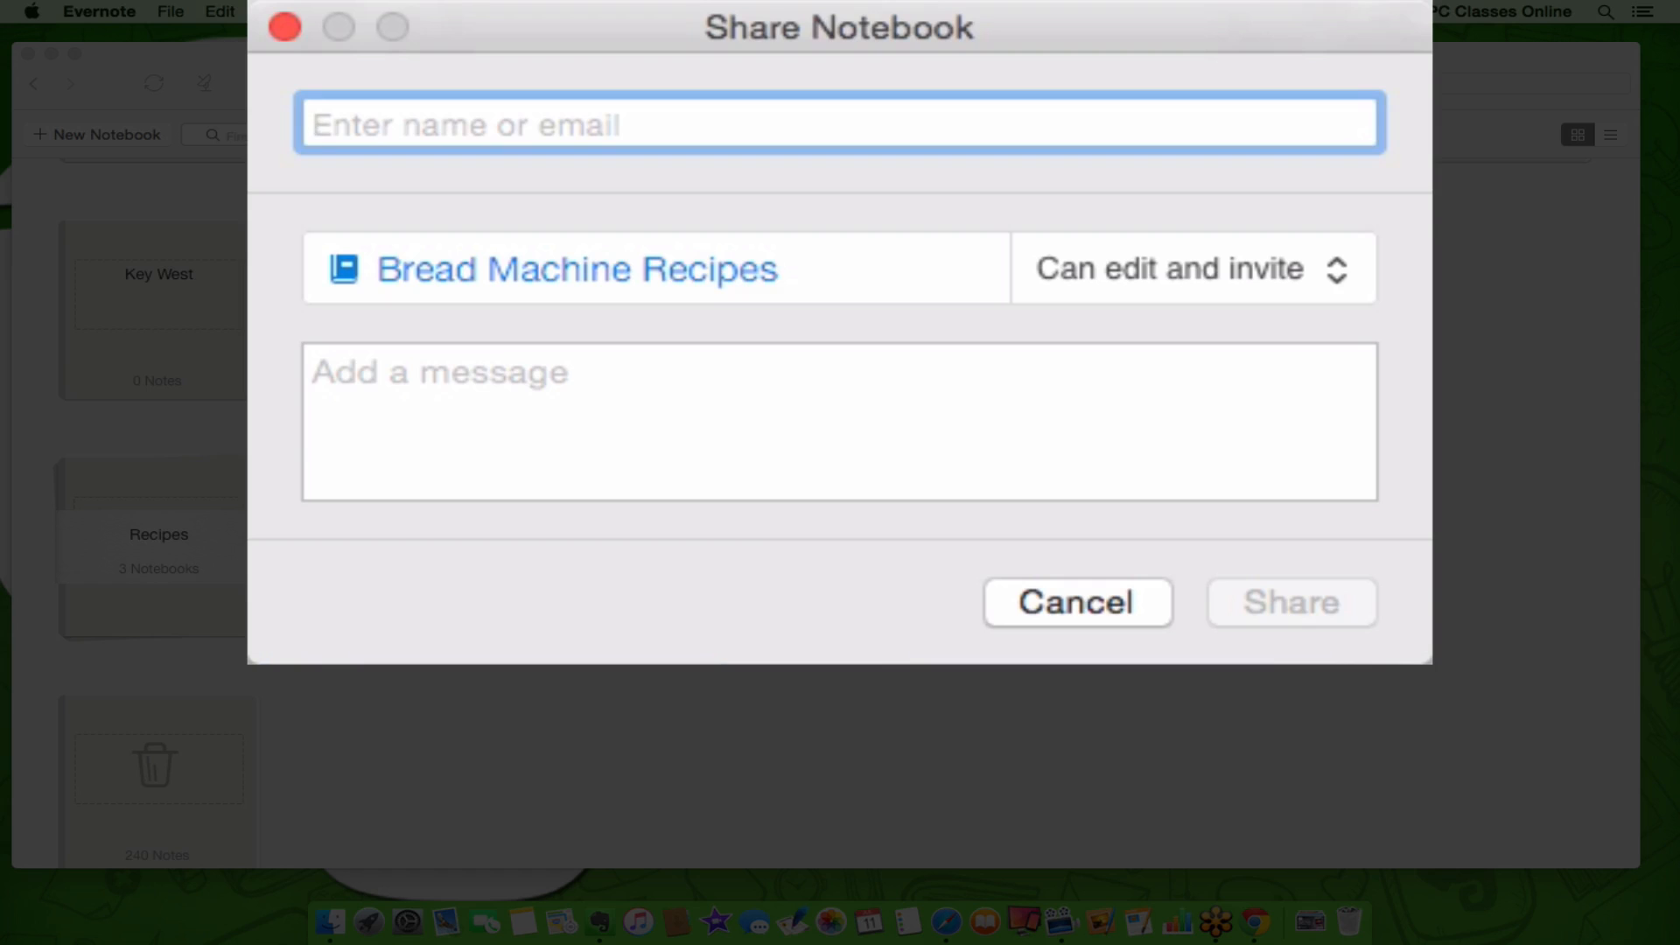
{"action": "left_click", "coordinate": [1268, 282]}
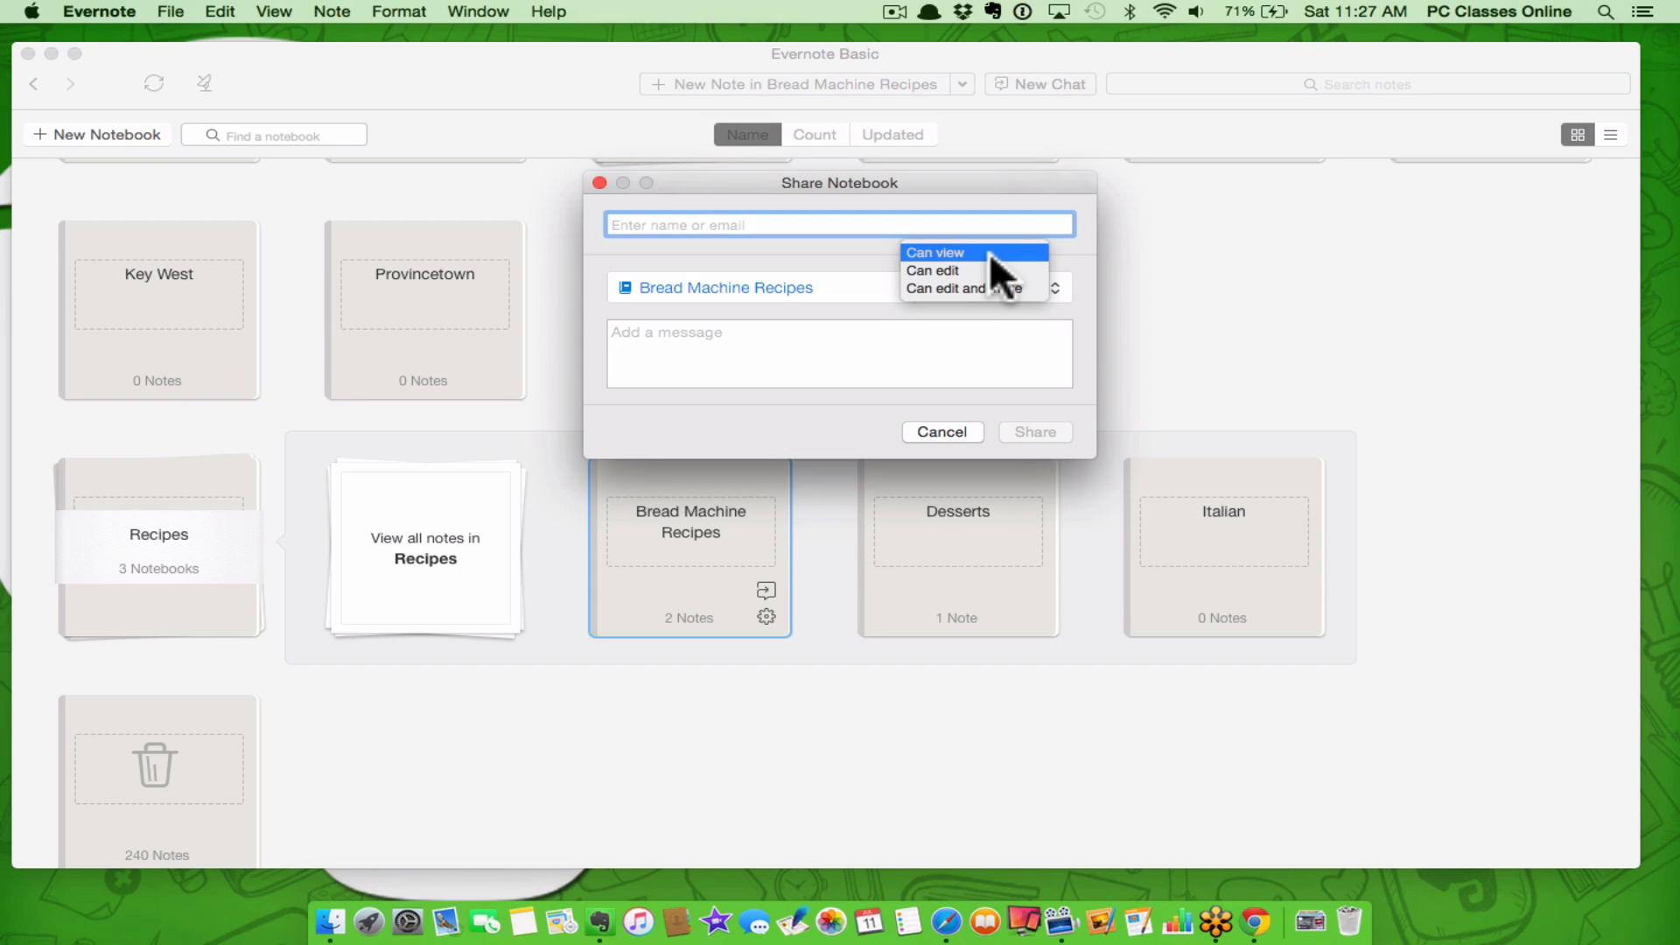
{"action": "left_click", "coordinate": [960, 288]}
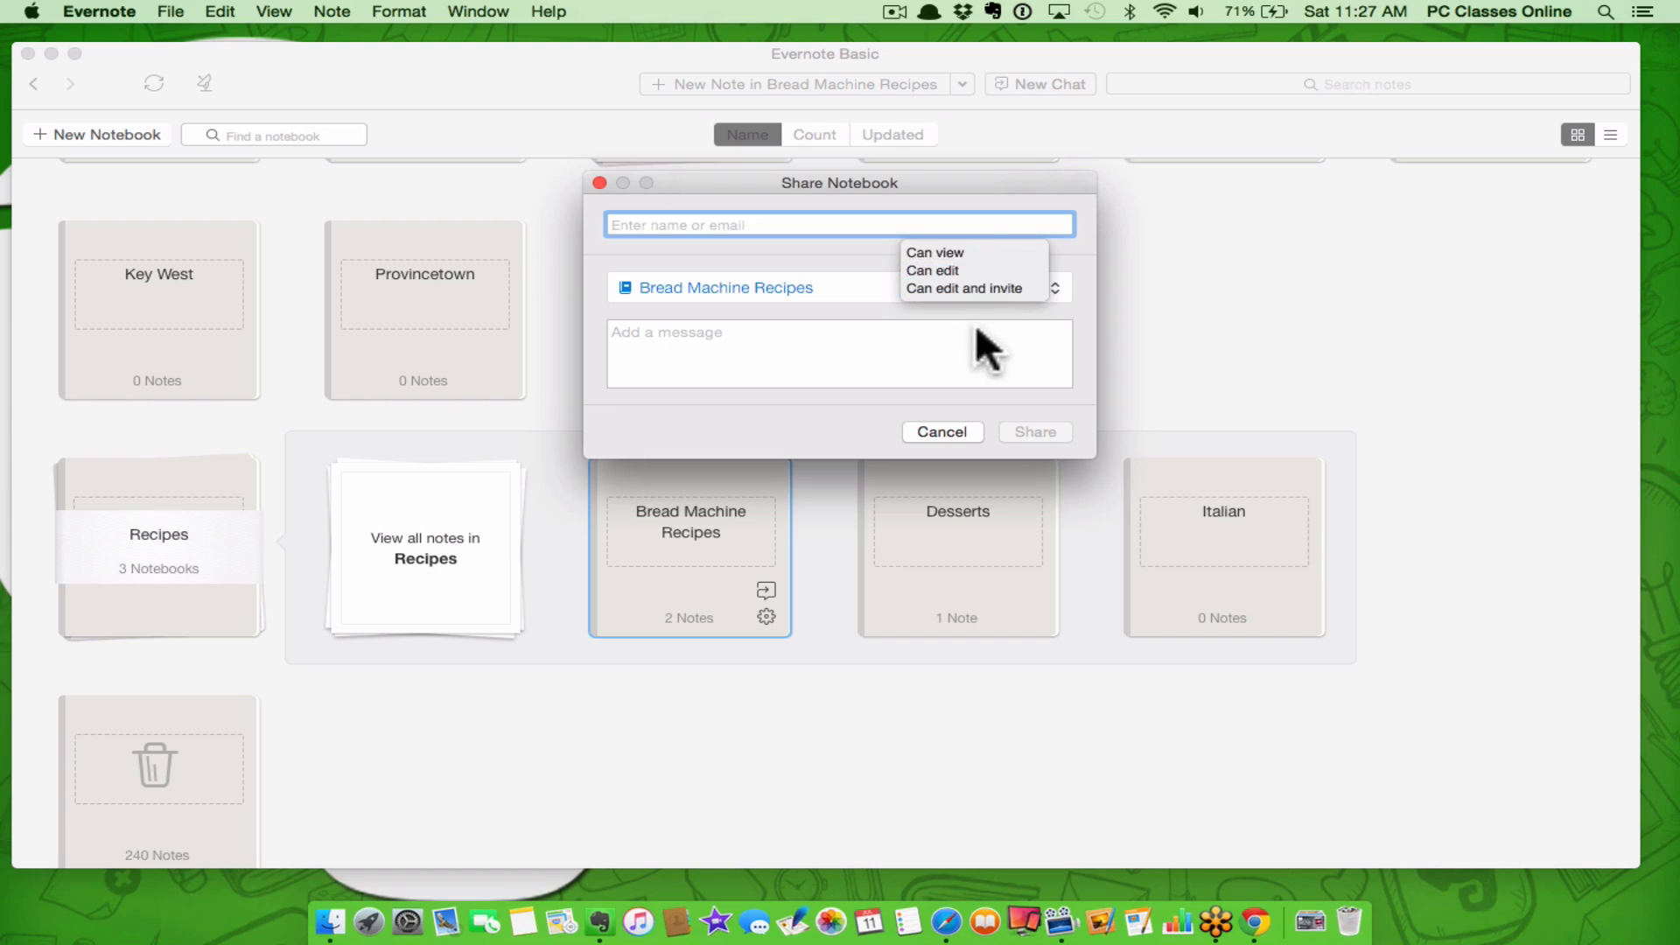
{"action": "left_click", "coordinate": [940, 431]}
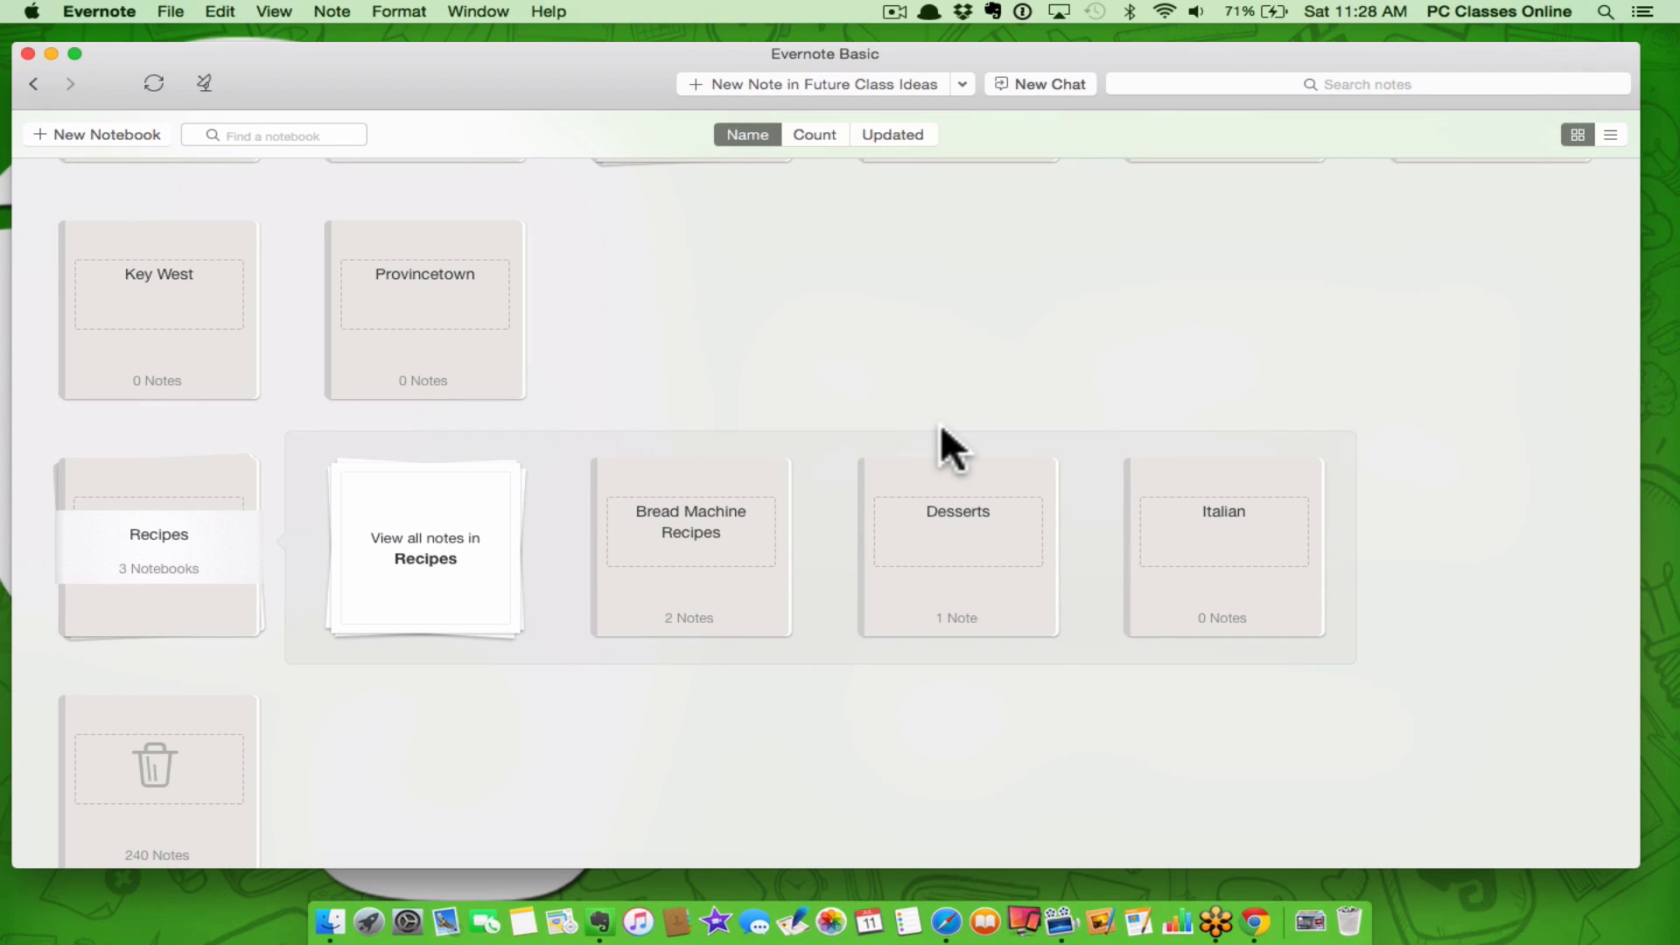
Open the Bread Machine Recipes notebook and create a new blank note in it
{"action": "left_click", "coordinate": [721, 529]}
{"action": "double_click", "coordinate": [717, 533]}
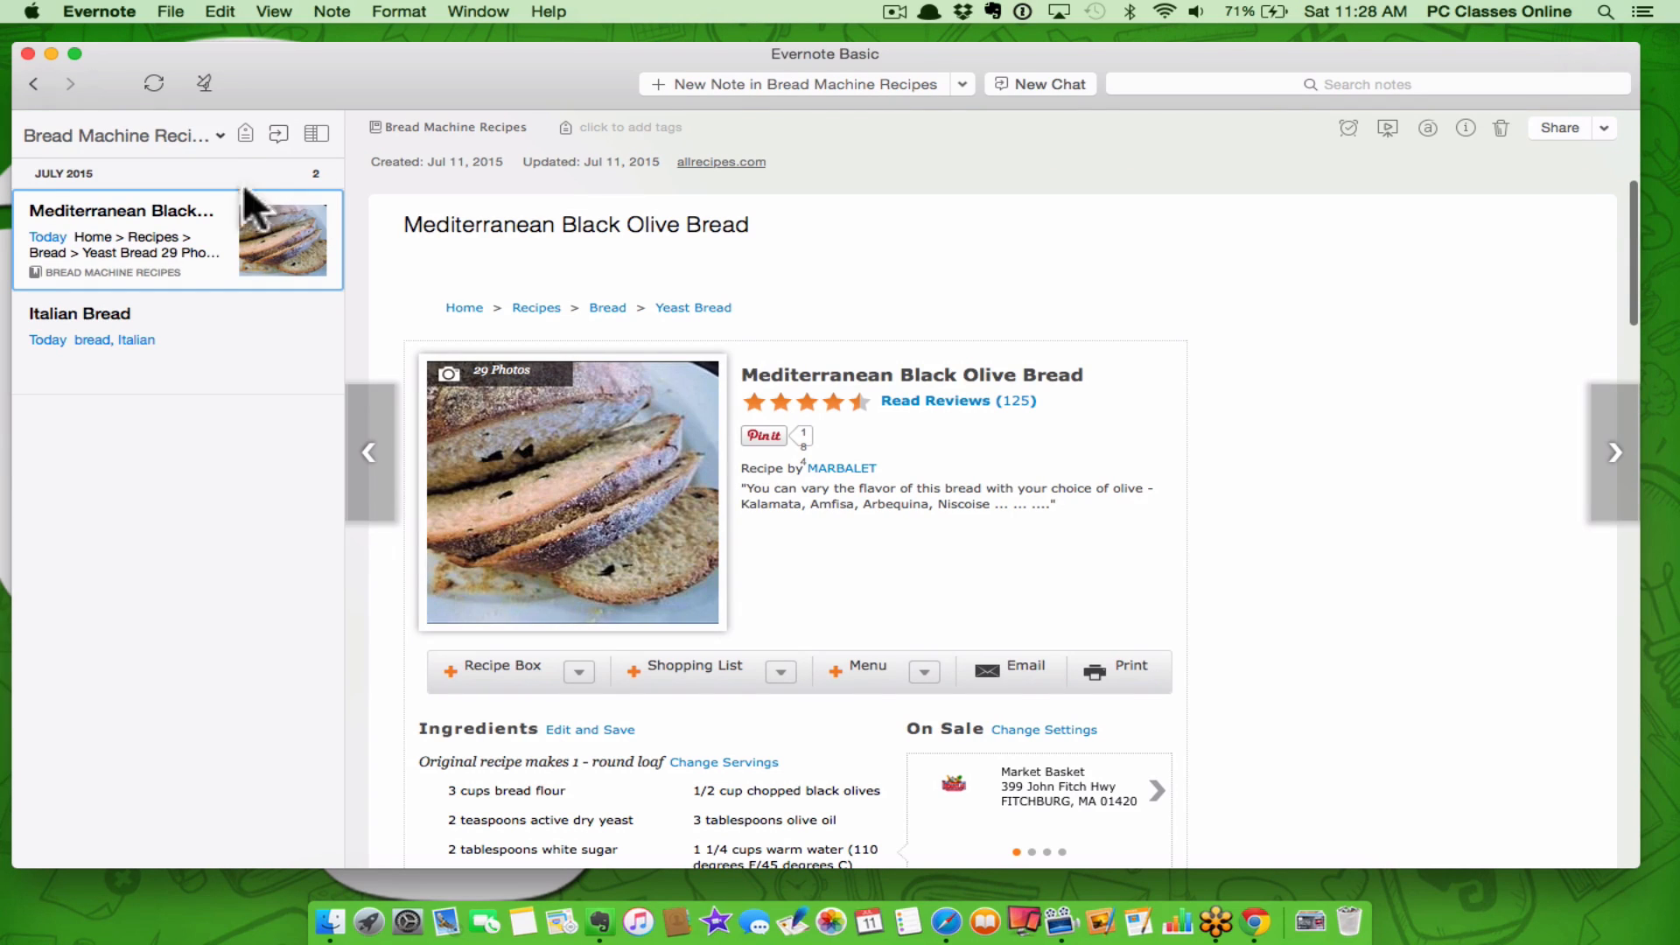
{"action": "left_click", "coordinate": [842, 82]}
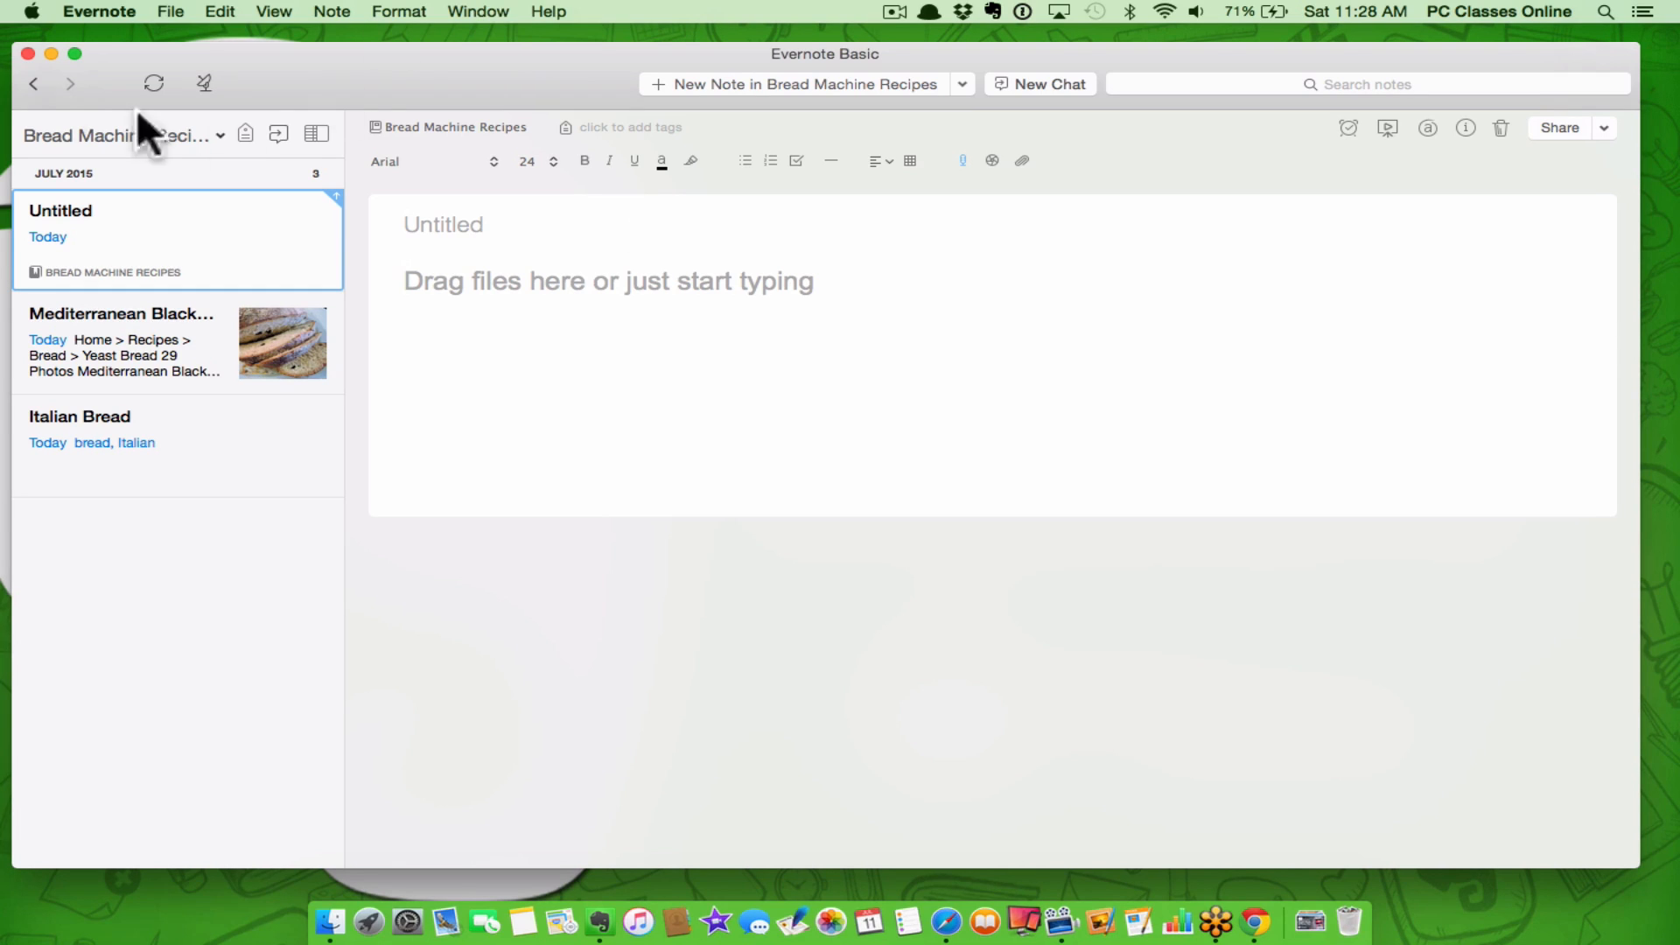
Review the Dictation & Speech settings in System Preferences, including the dictation shortcut options, and close the window
{"action": "left_click", "coordinate": [31, 12]}
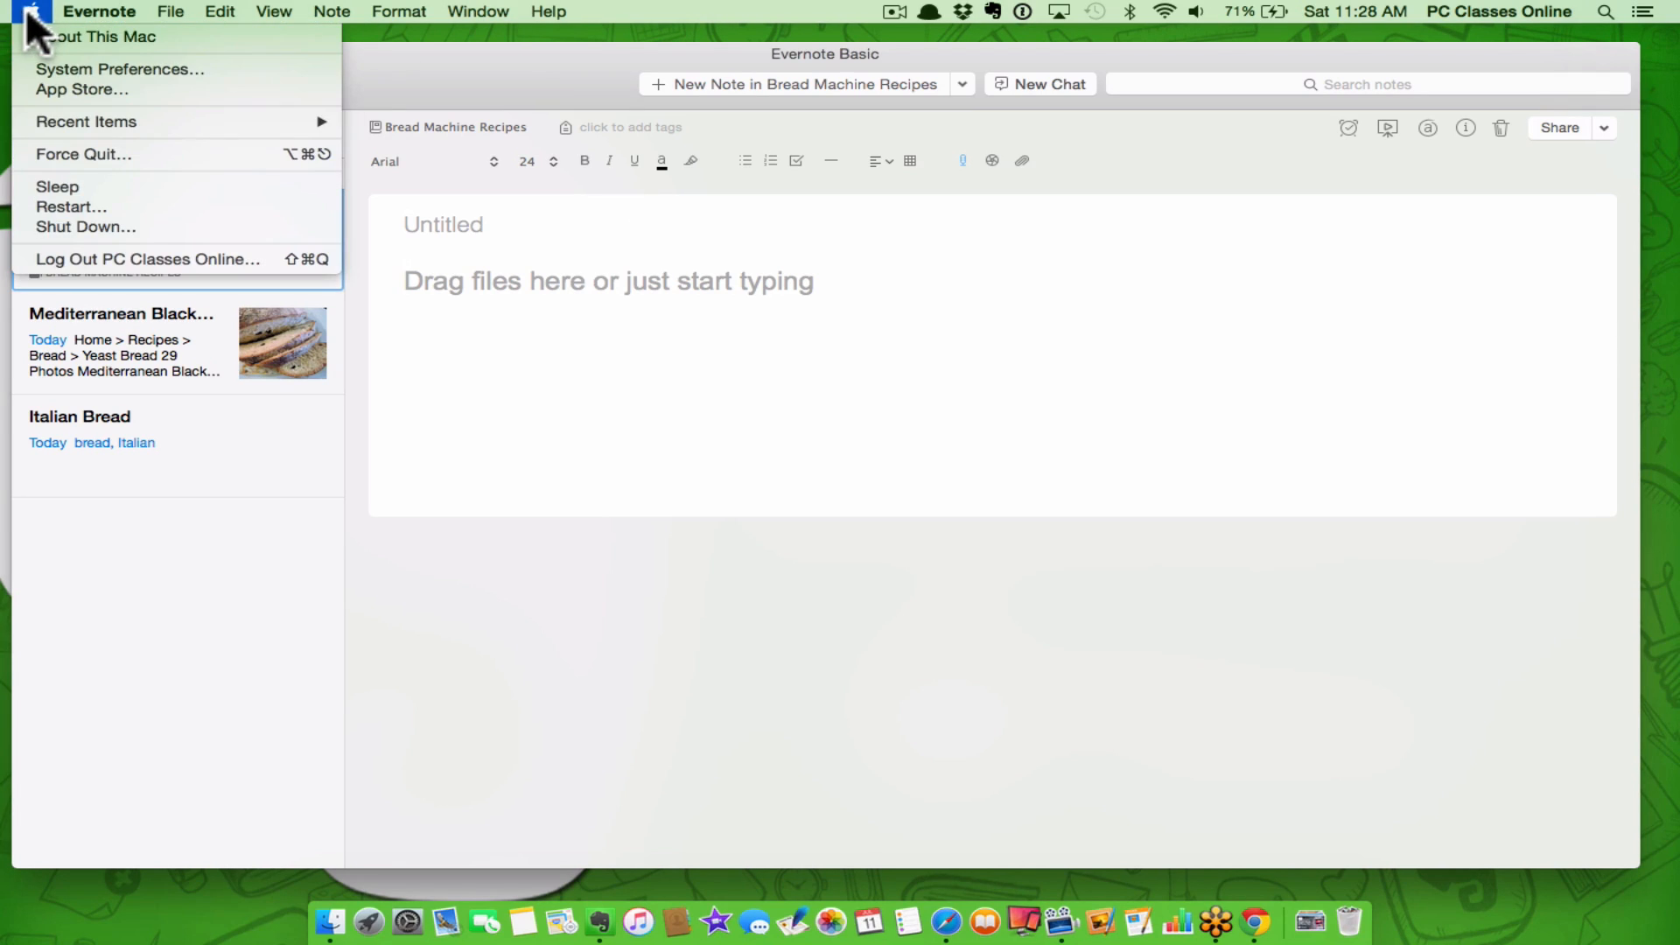
{"action": "left_click", "coordinate": [34, 71]}
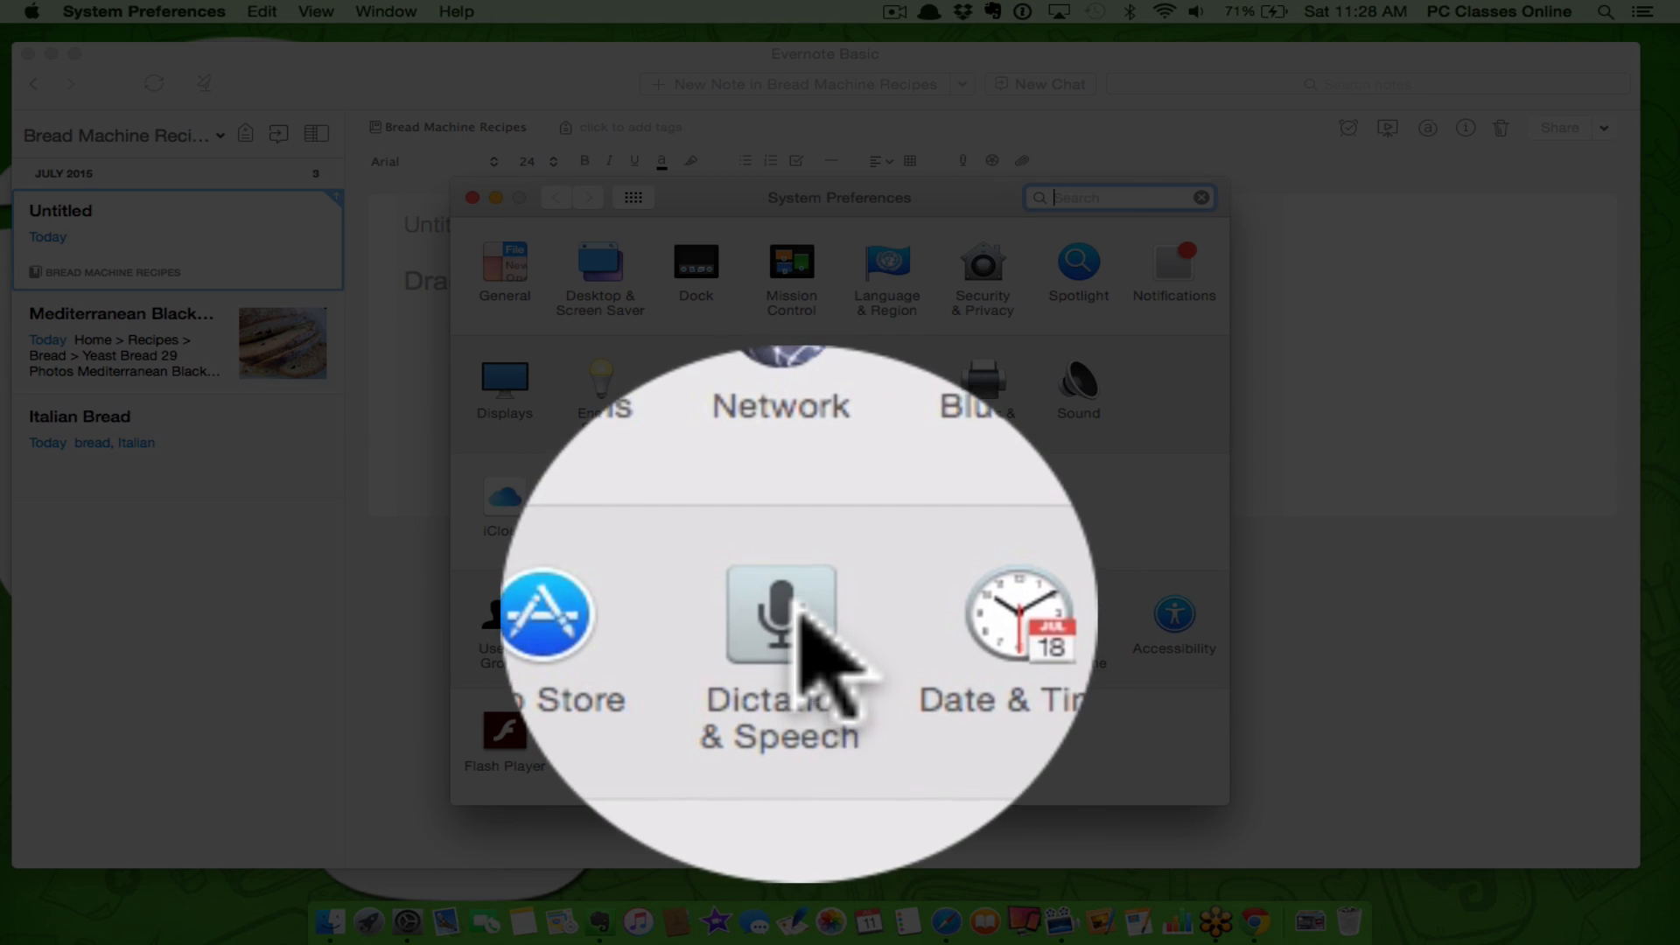
{"action": "left_click", "coordinate": [795, 613]}
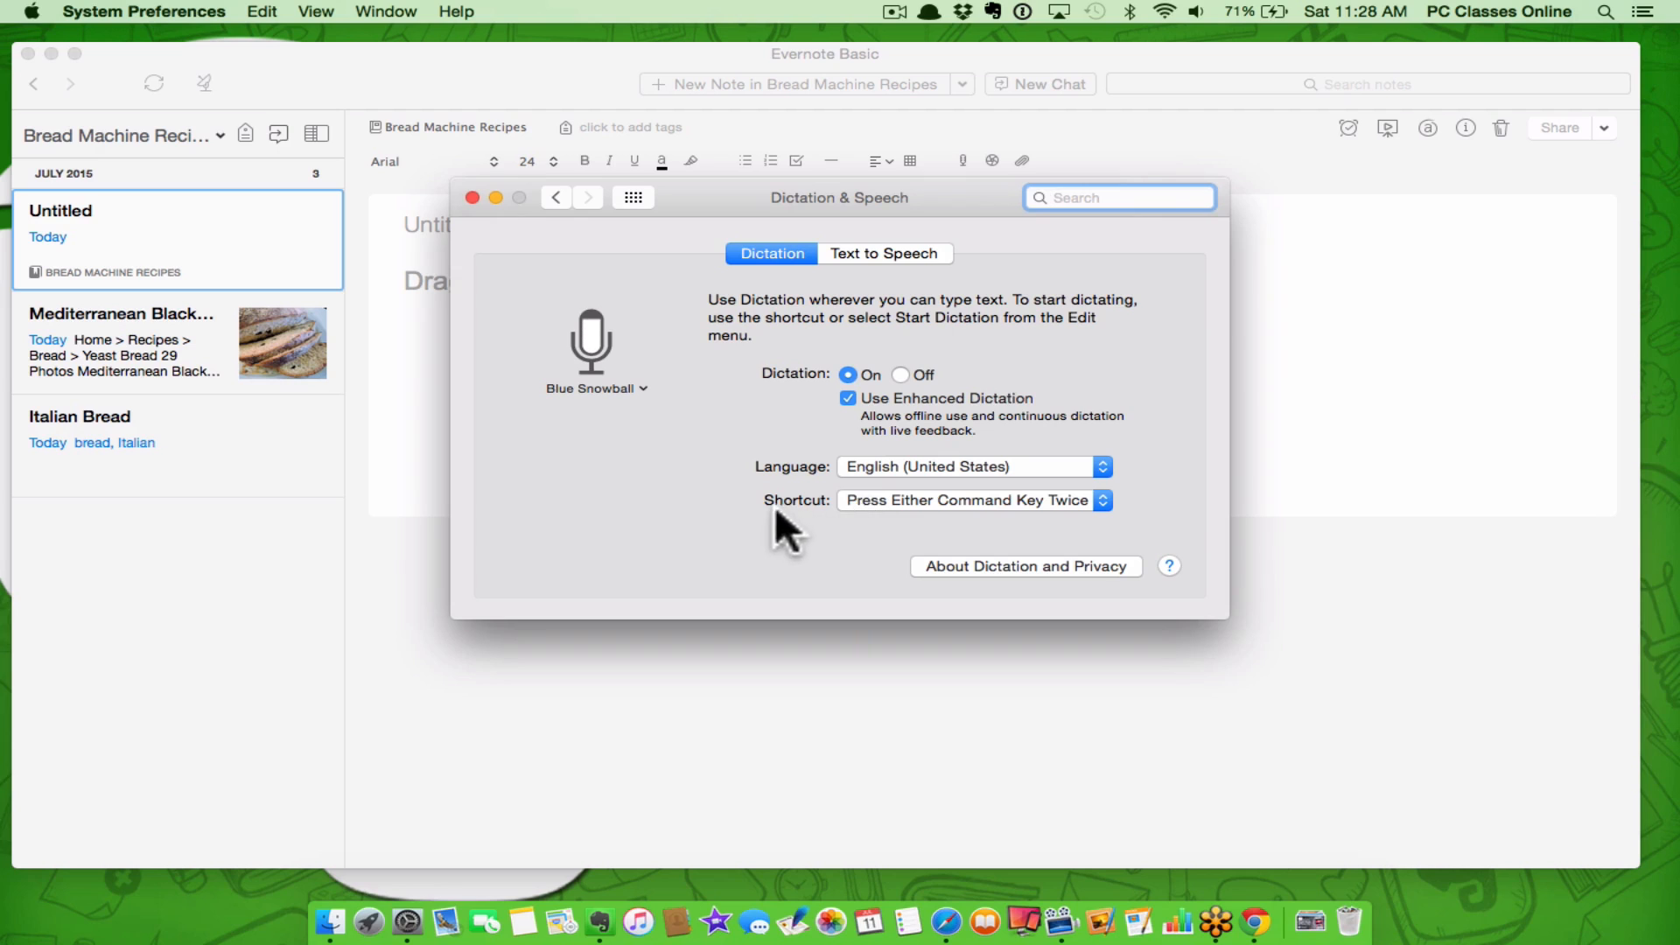
{"action": "left_click", "coordinate": [971, 498]}
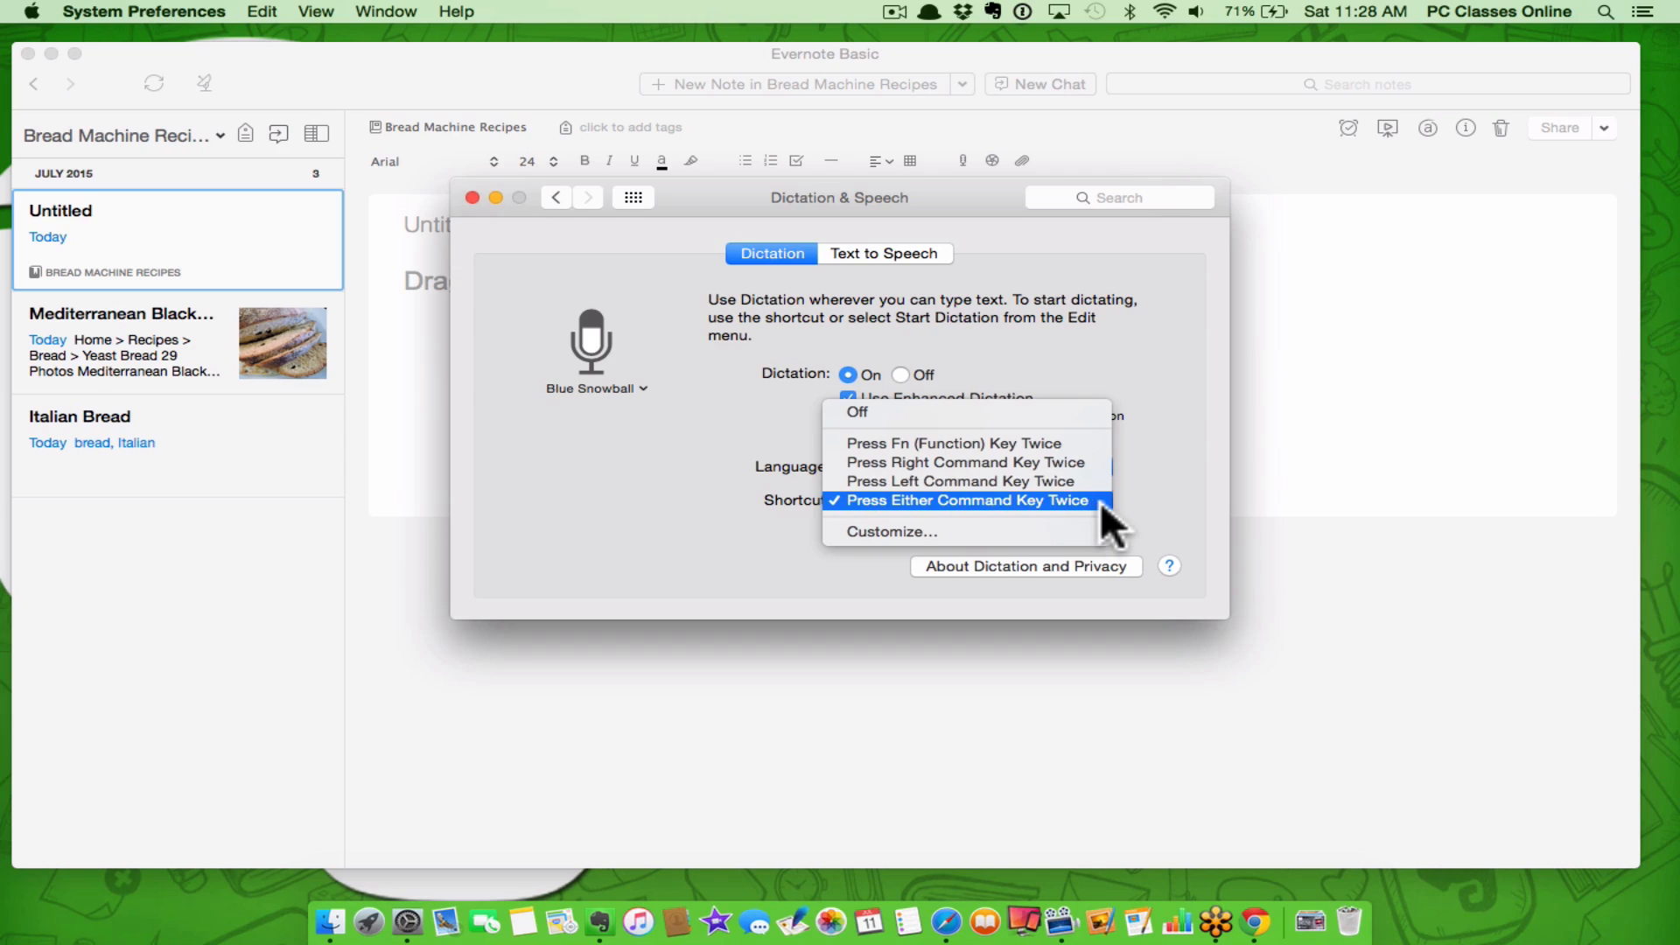
{"action": "left_click", "coordinate": [1168, 490]}
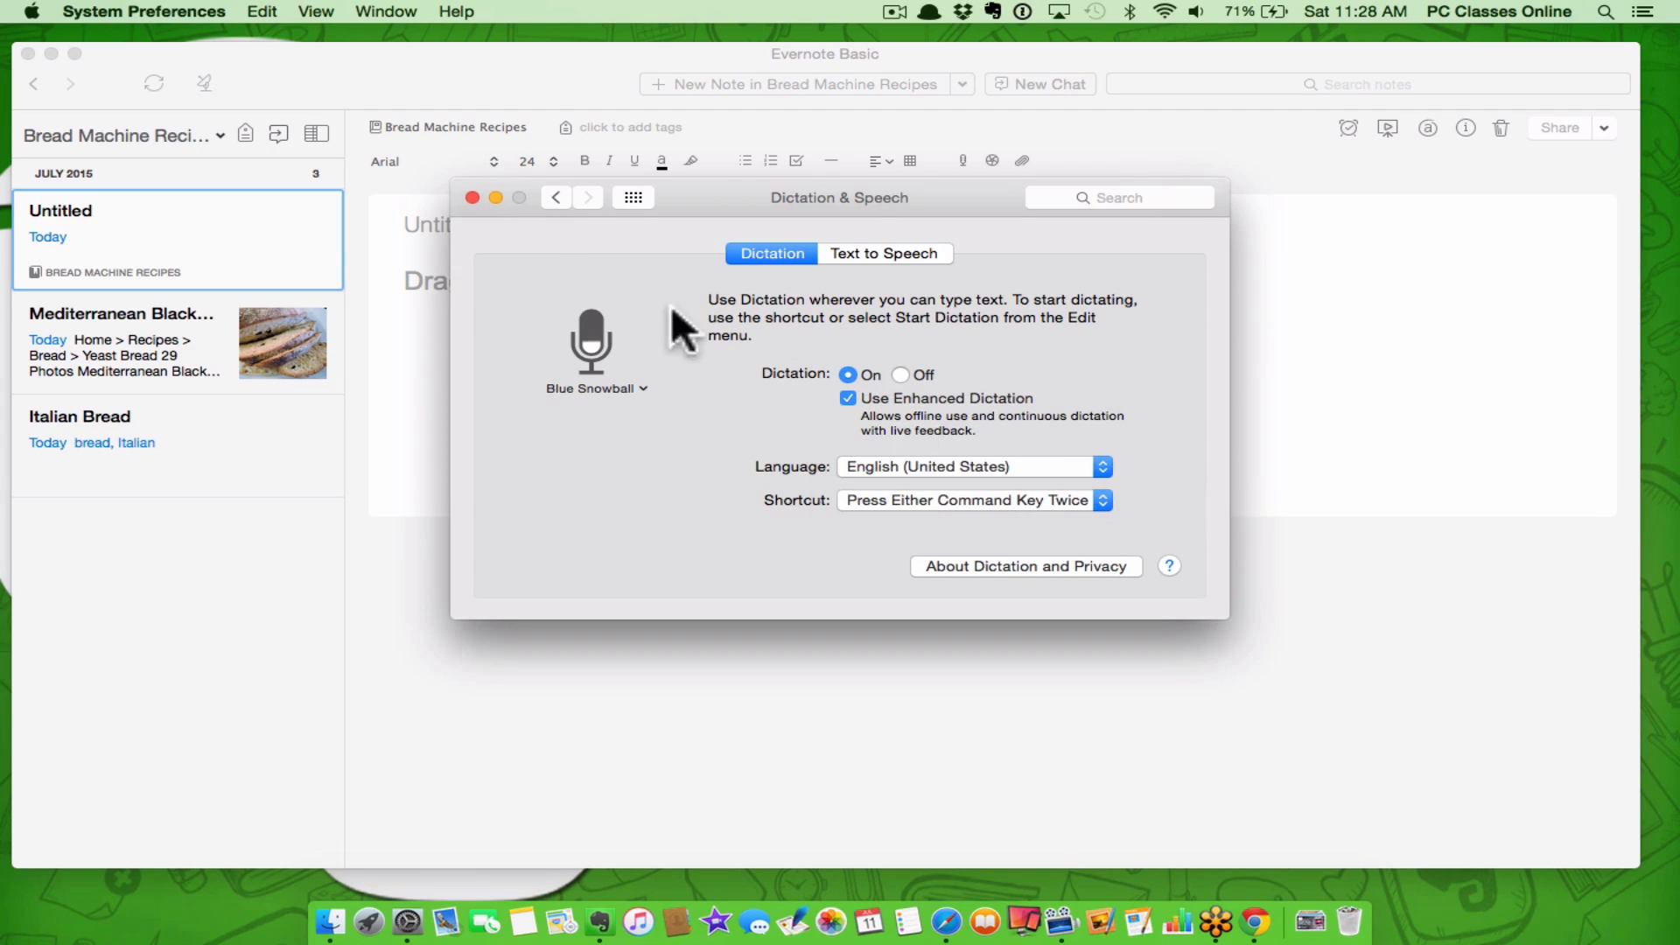
{"action": "left_click", "coordinate": [472, 196]}
Dictate test text ending in "Pretty cool Ha?" into the new note's body, end dictation and delete all of it
{"action": "left_click", "coordinate": [475, 280]}
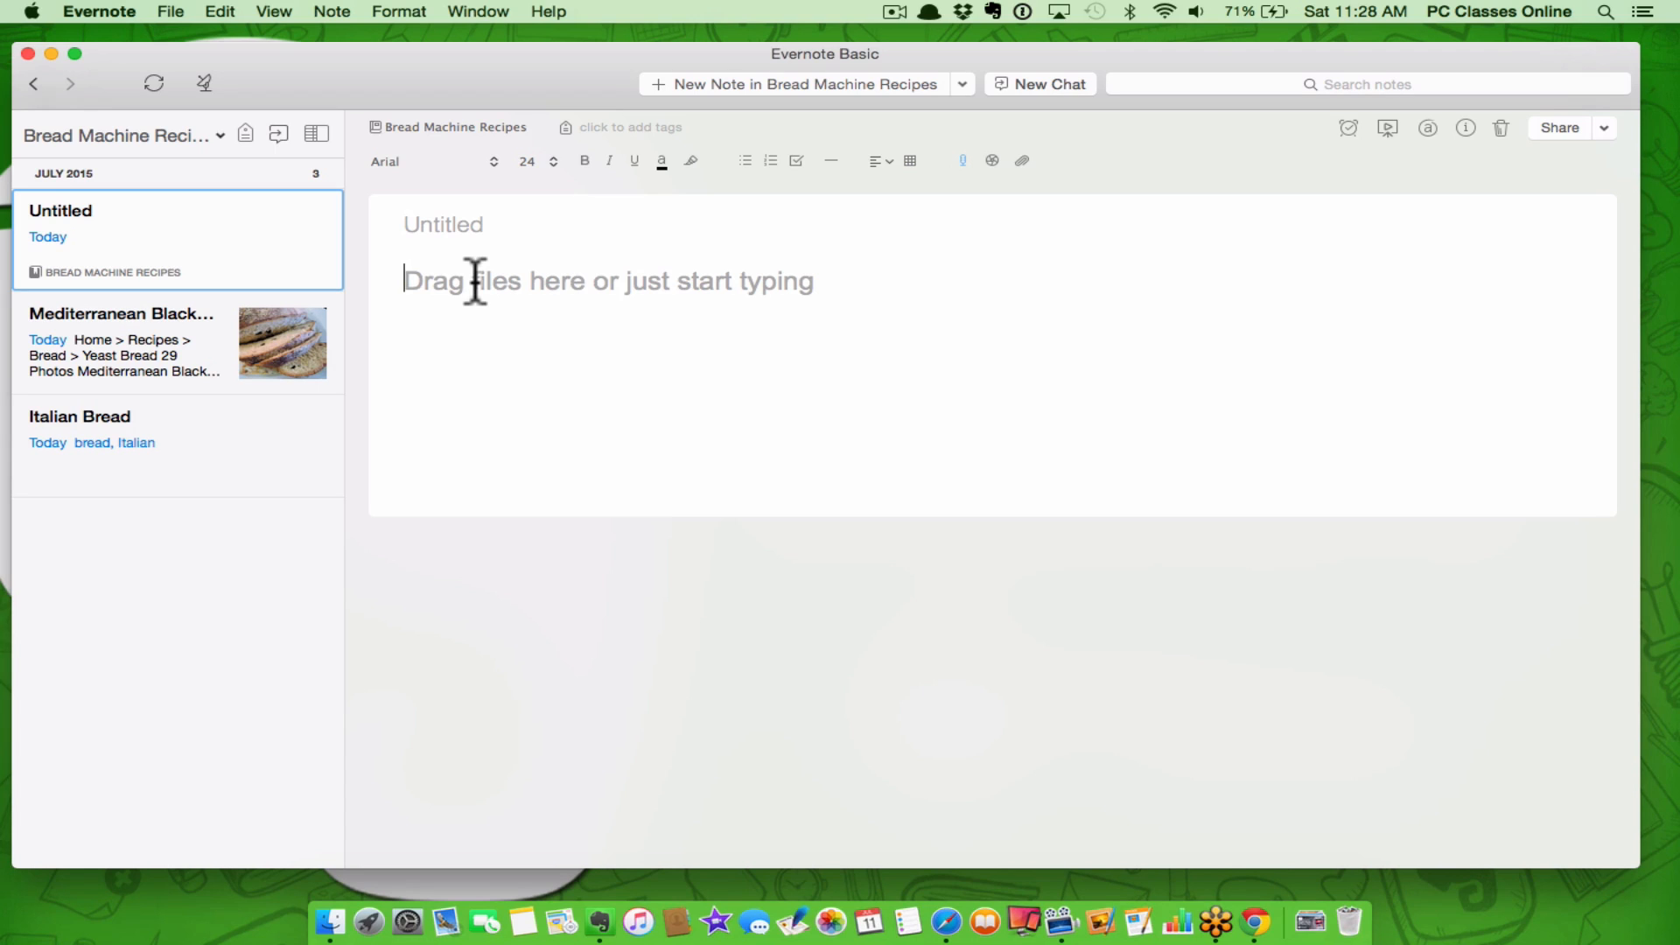
{"action": "key", "text": "fn"}
{"action": "key", "text": "fn"}
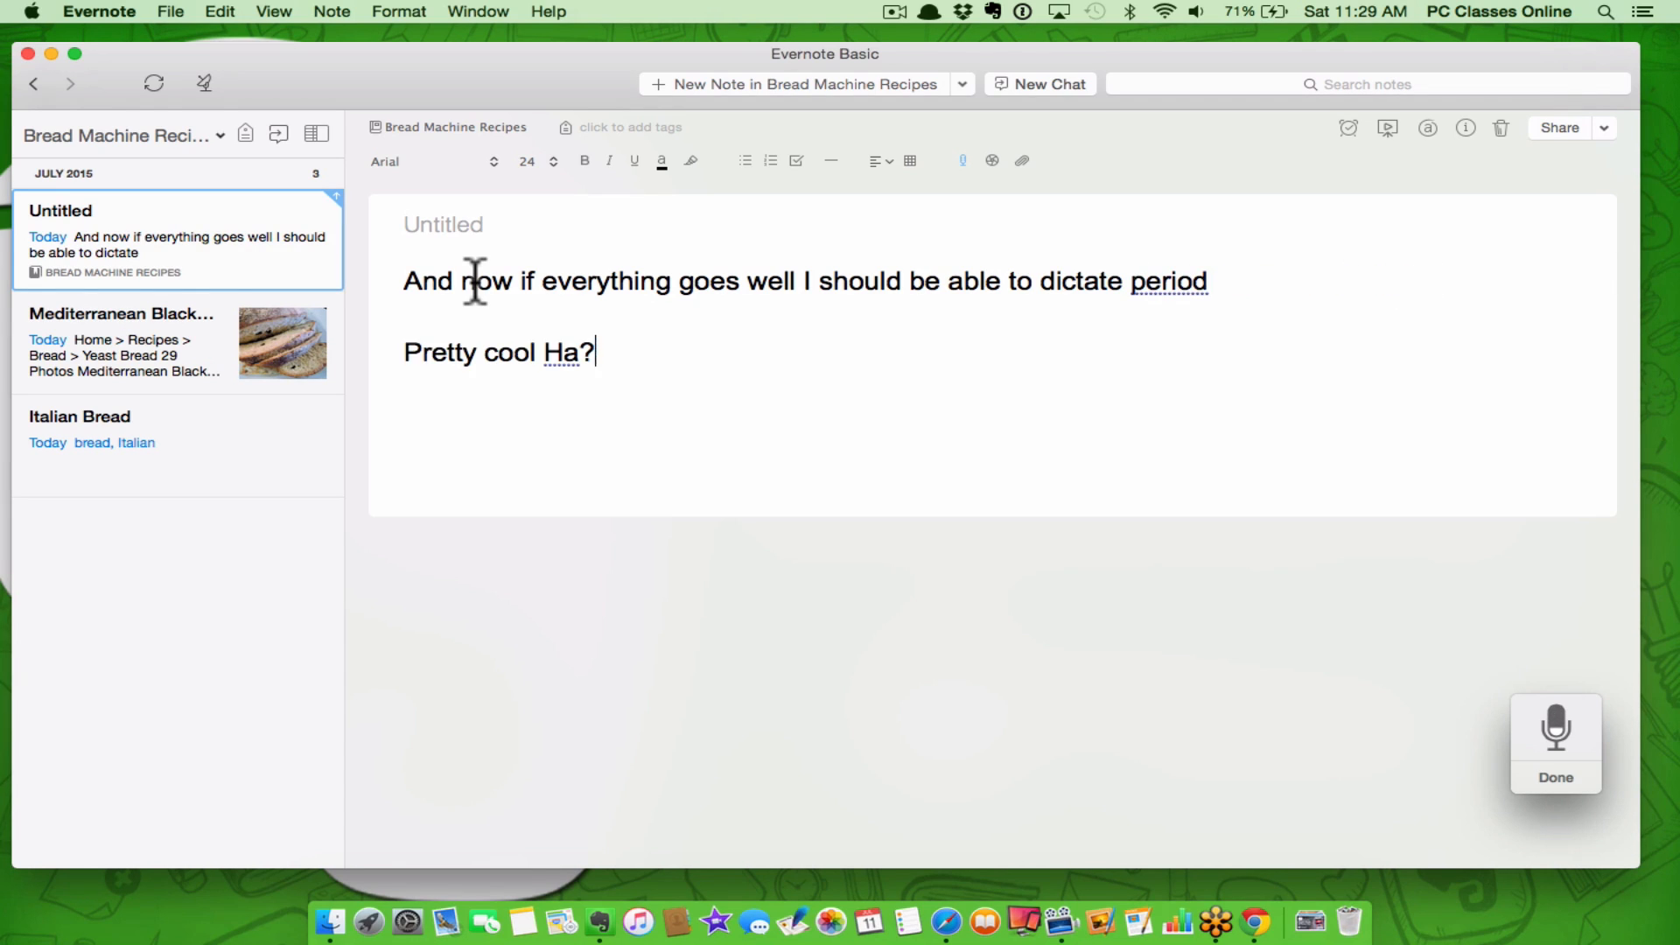
{"action": "left_click", "coordinate": [1556, 777]}
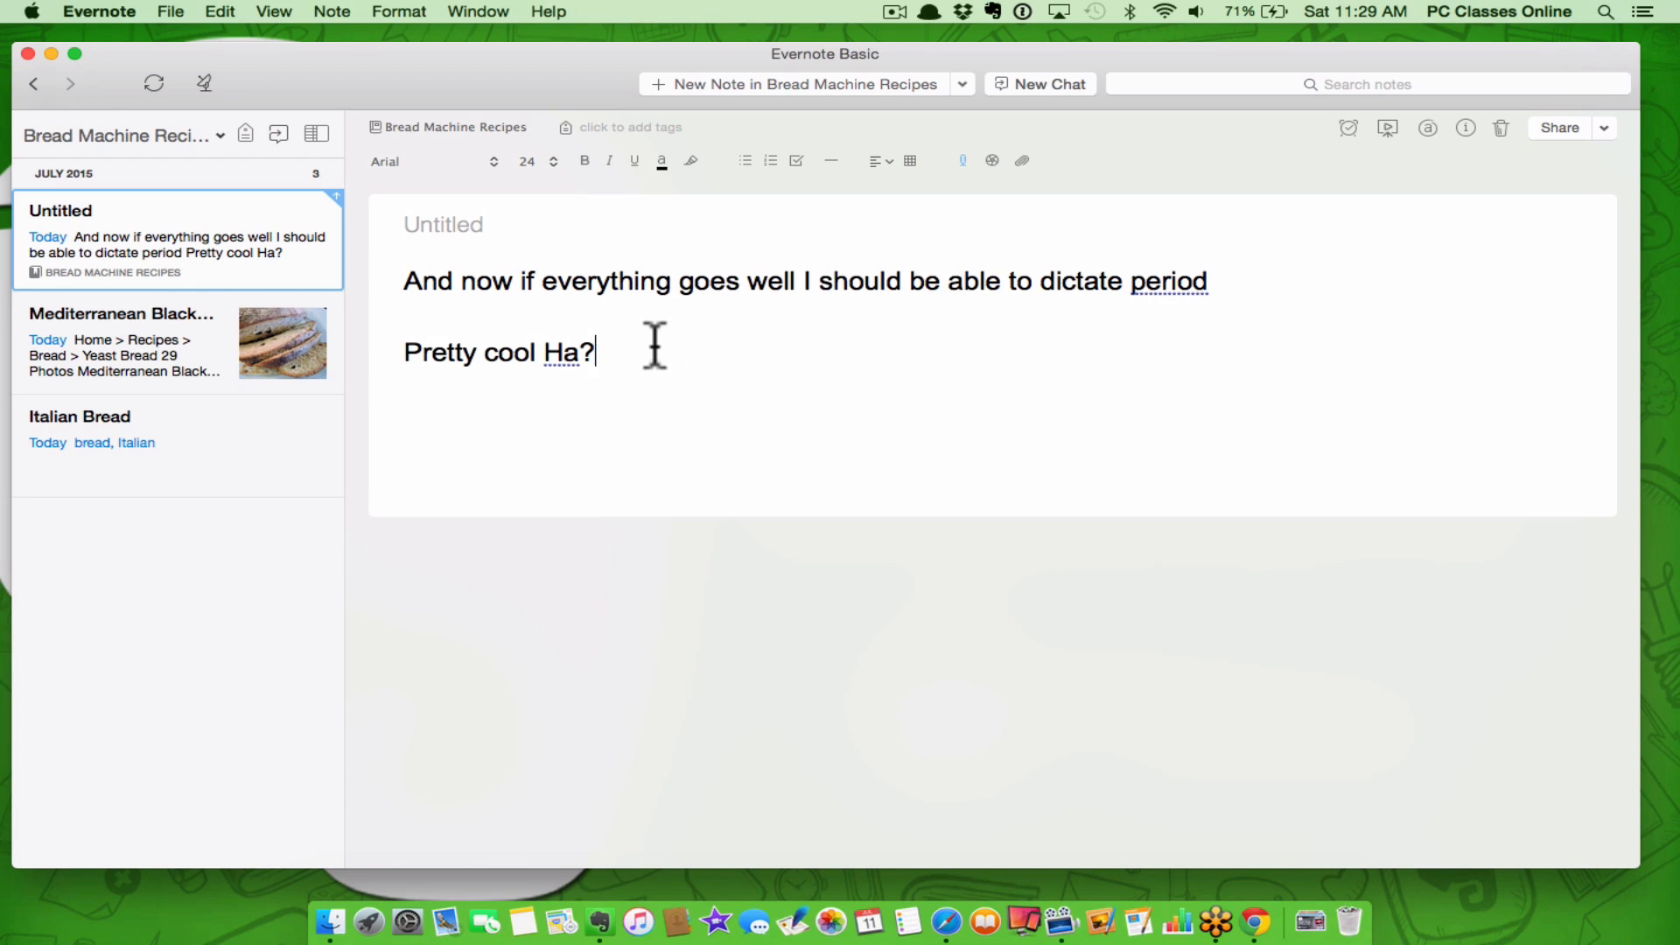
{"action": "key", "text": "super+a"}
{"action": "key", "text": "BackSpace"}
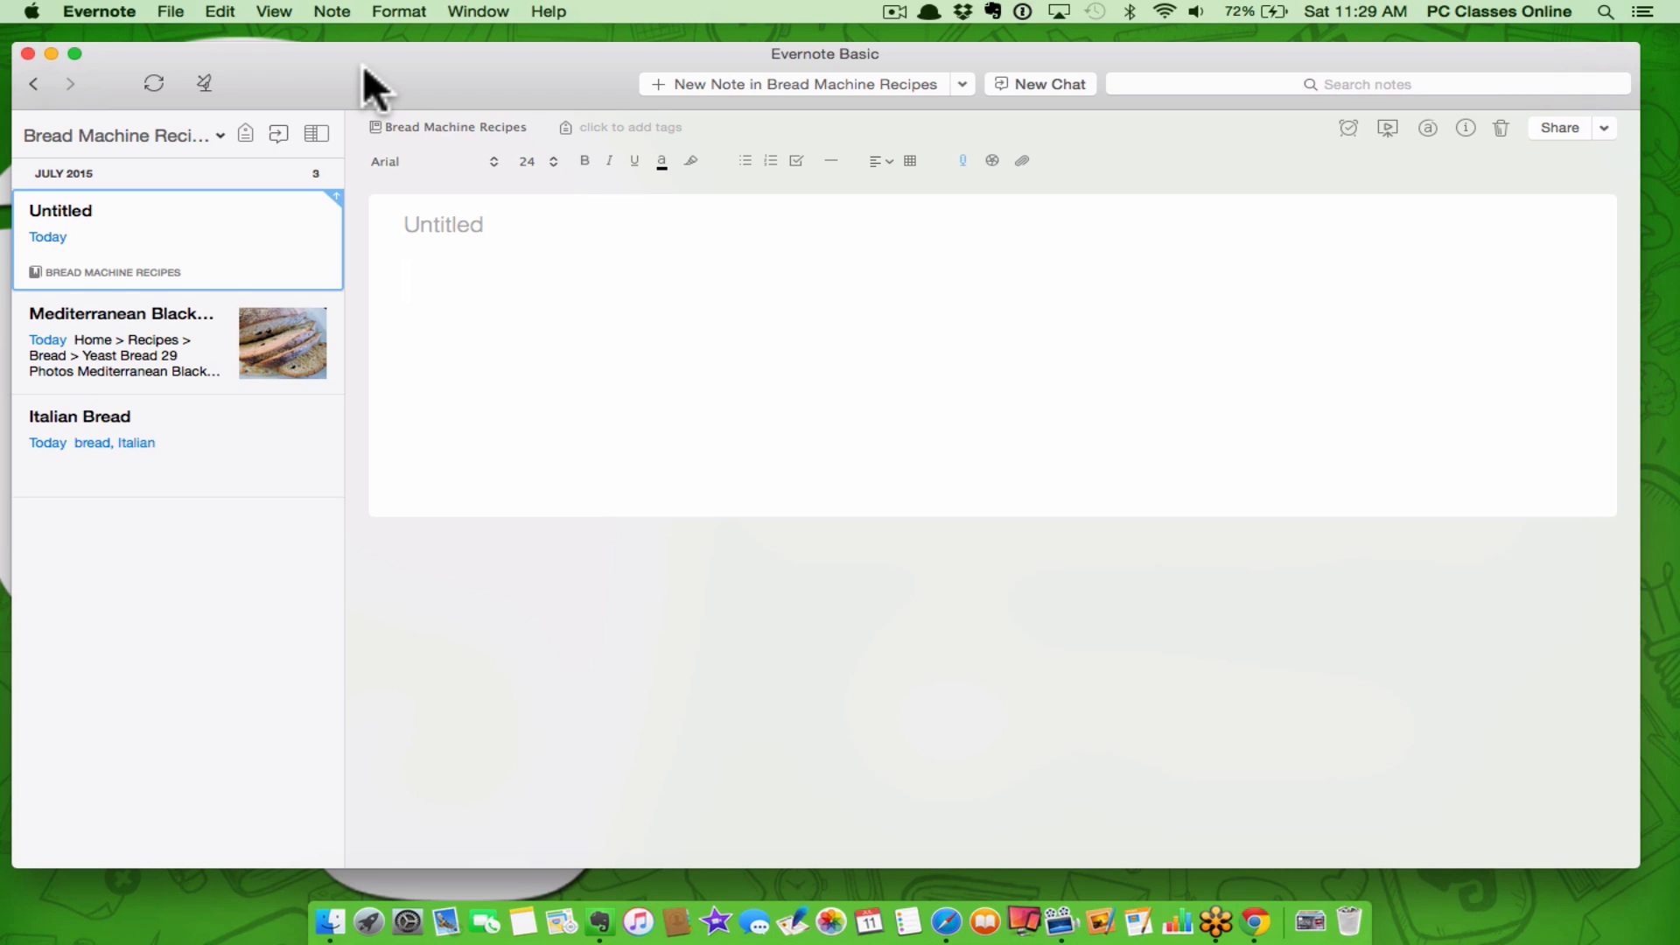
Review the membership level, upload quota and premium features in Account Info, try More Account Settings and close the window
{"action": "left_click", "coordinate": [99, 11]}
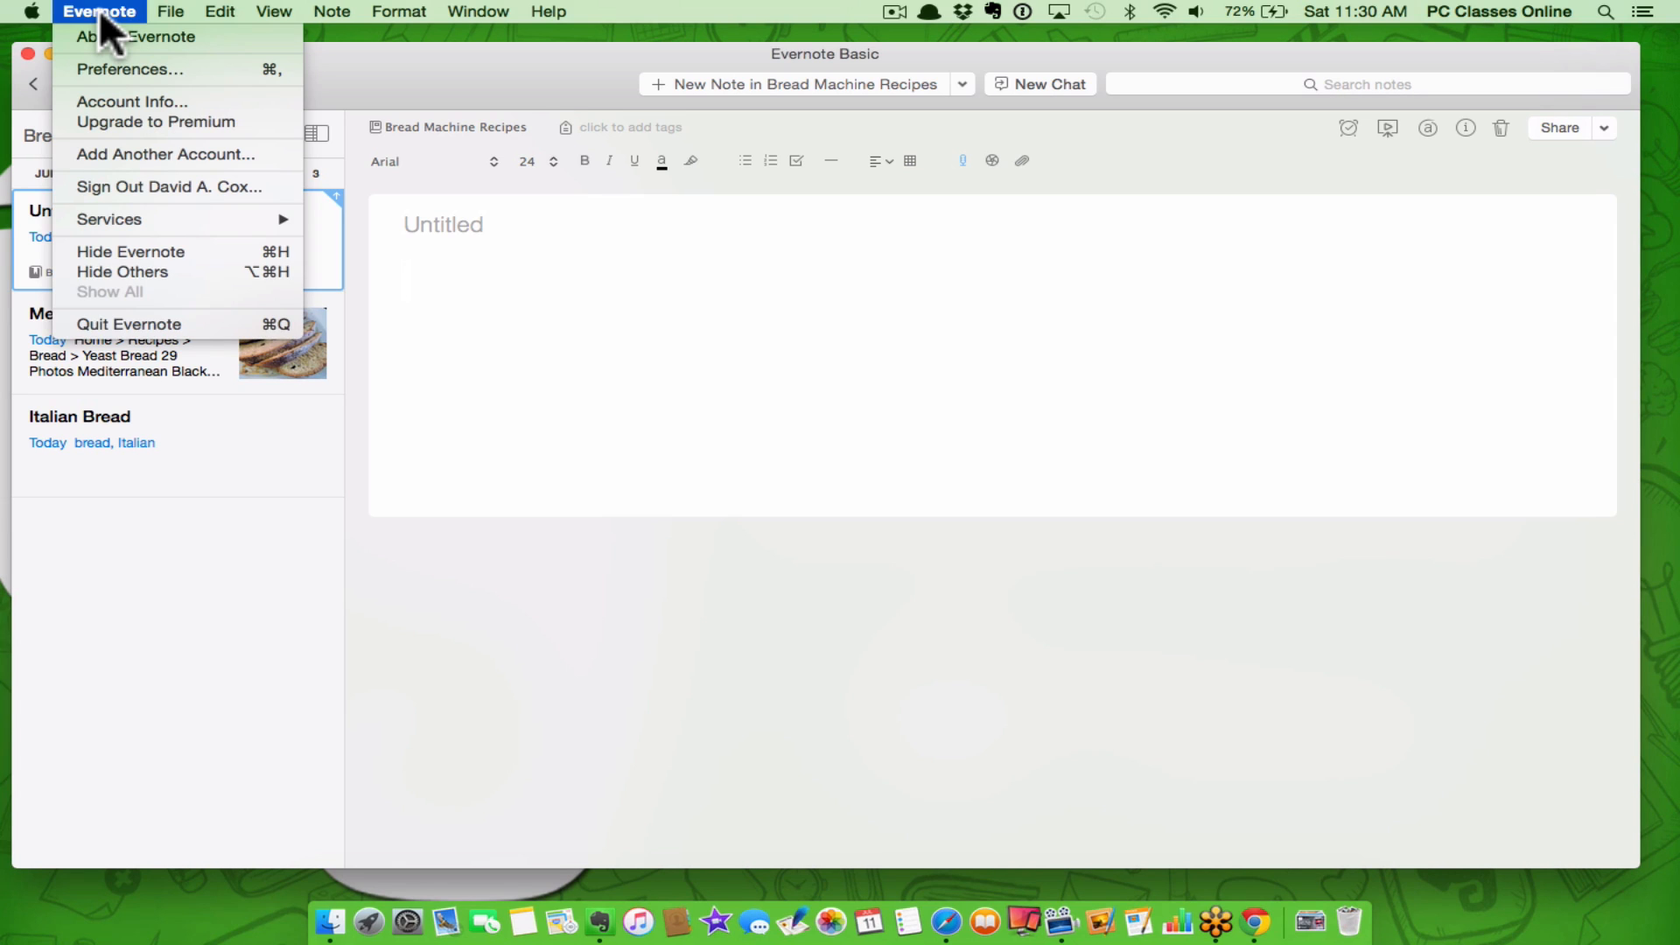
{"action": "left_click", "coordinate": [222, 100]}
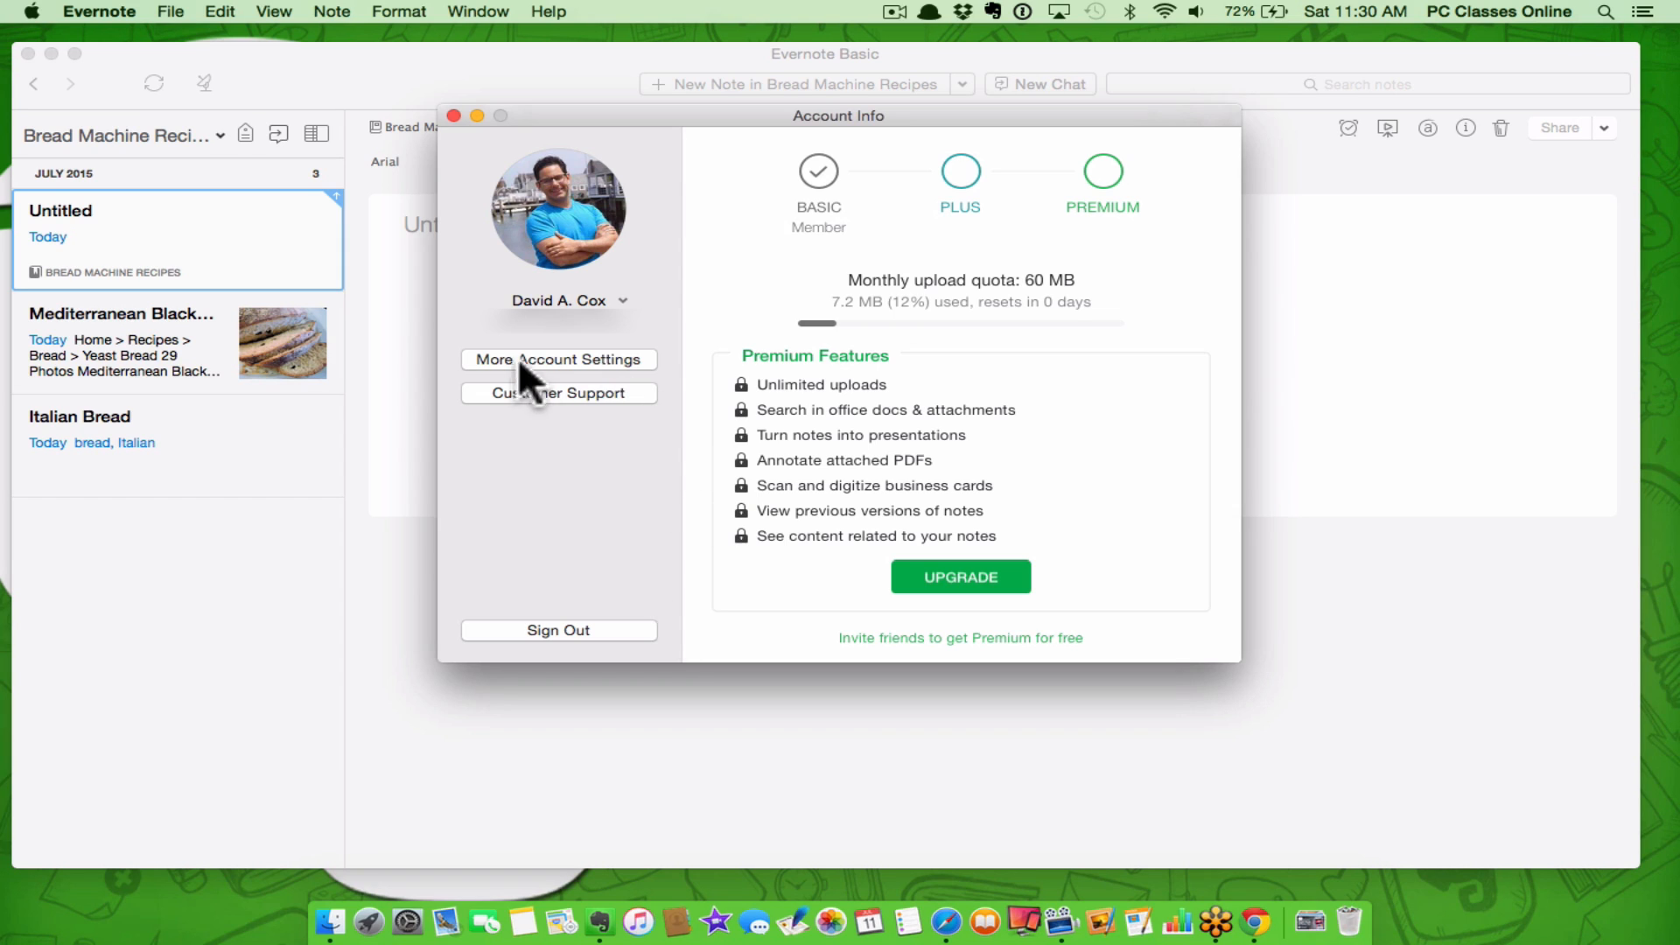
{"action": "left_click", "coordinate": [604, 358]}
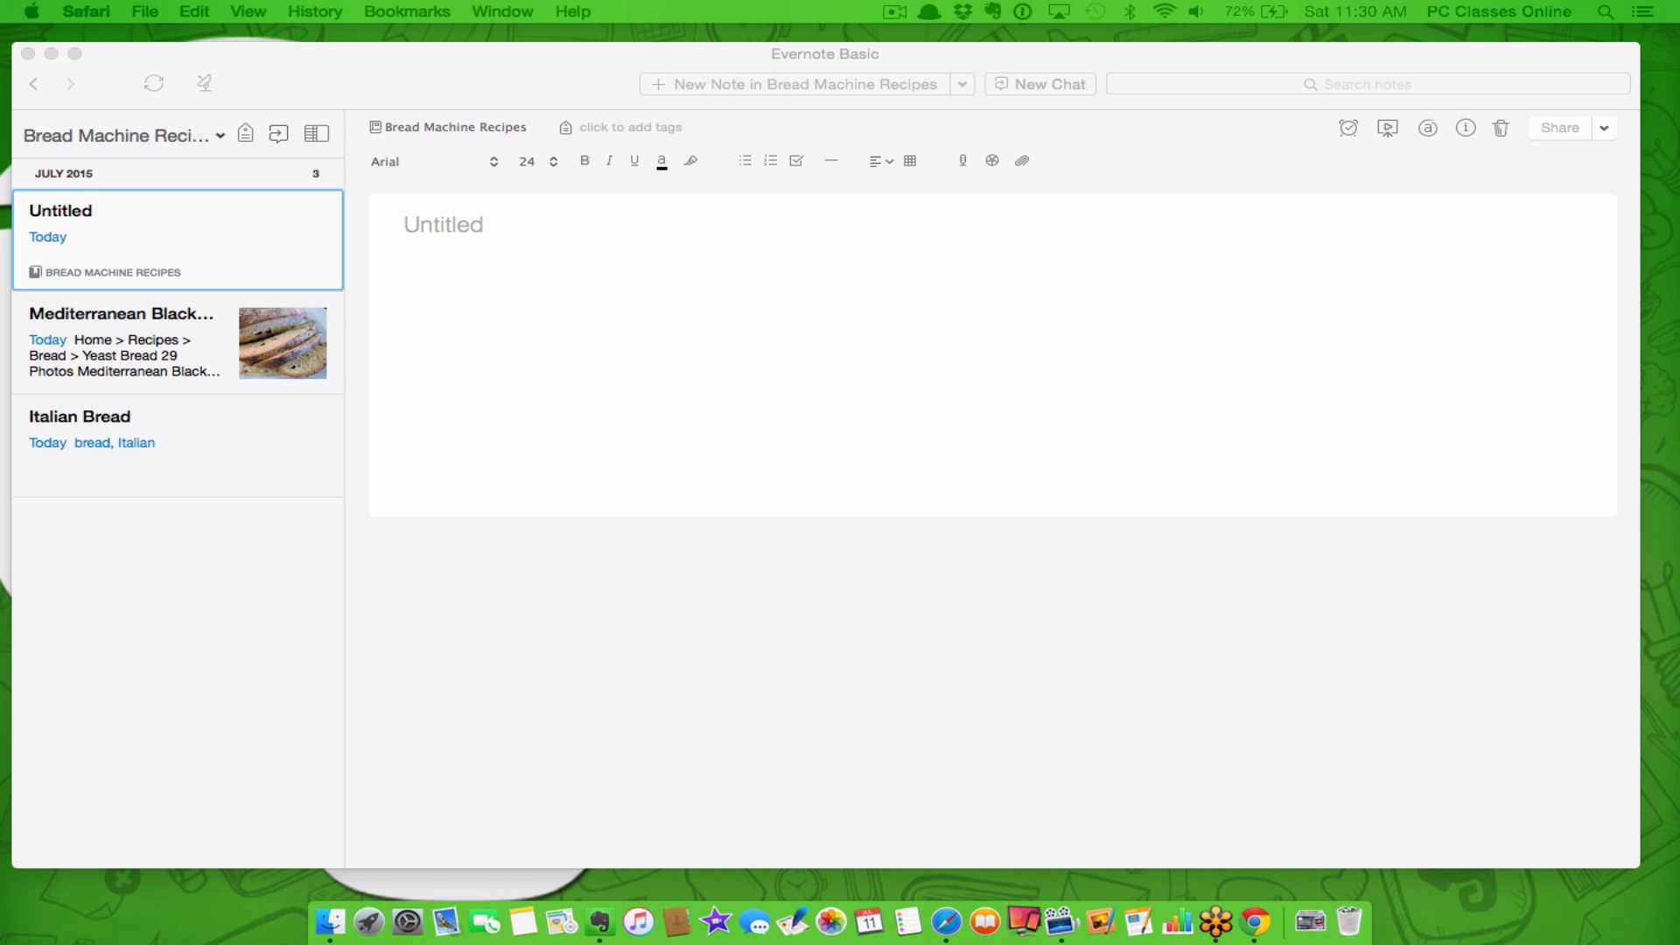
{"action": "left_click", "coordinate": [1125, 487]}
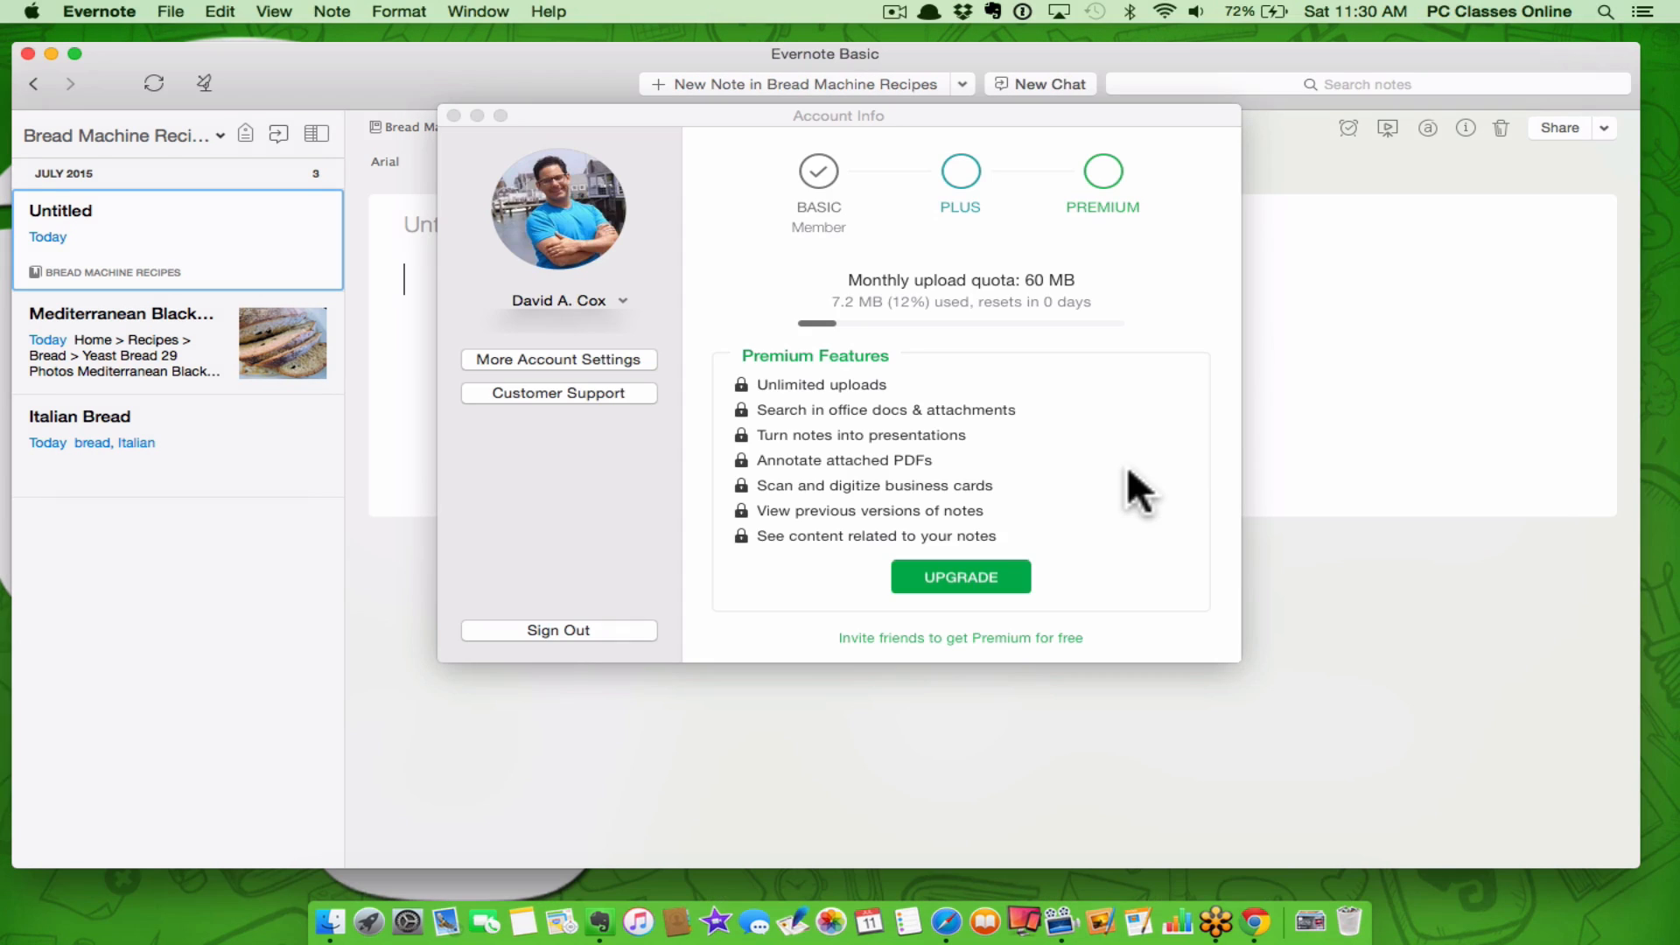
{"action": "left_click", "coordinate": [451, 112]}
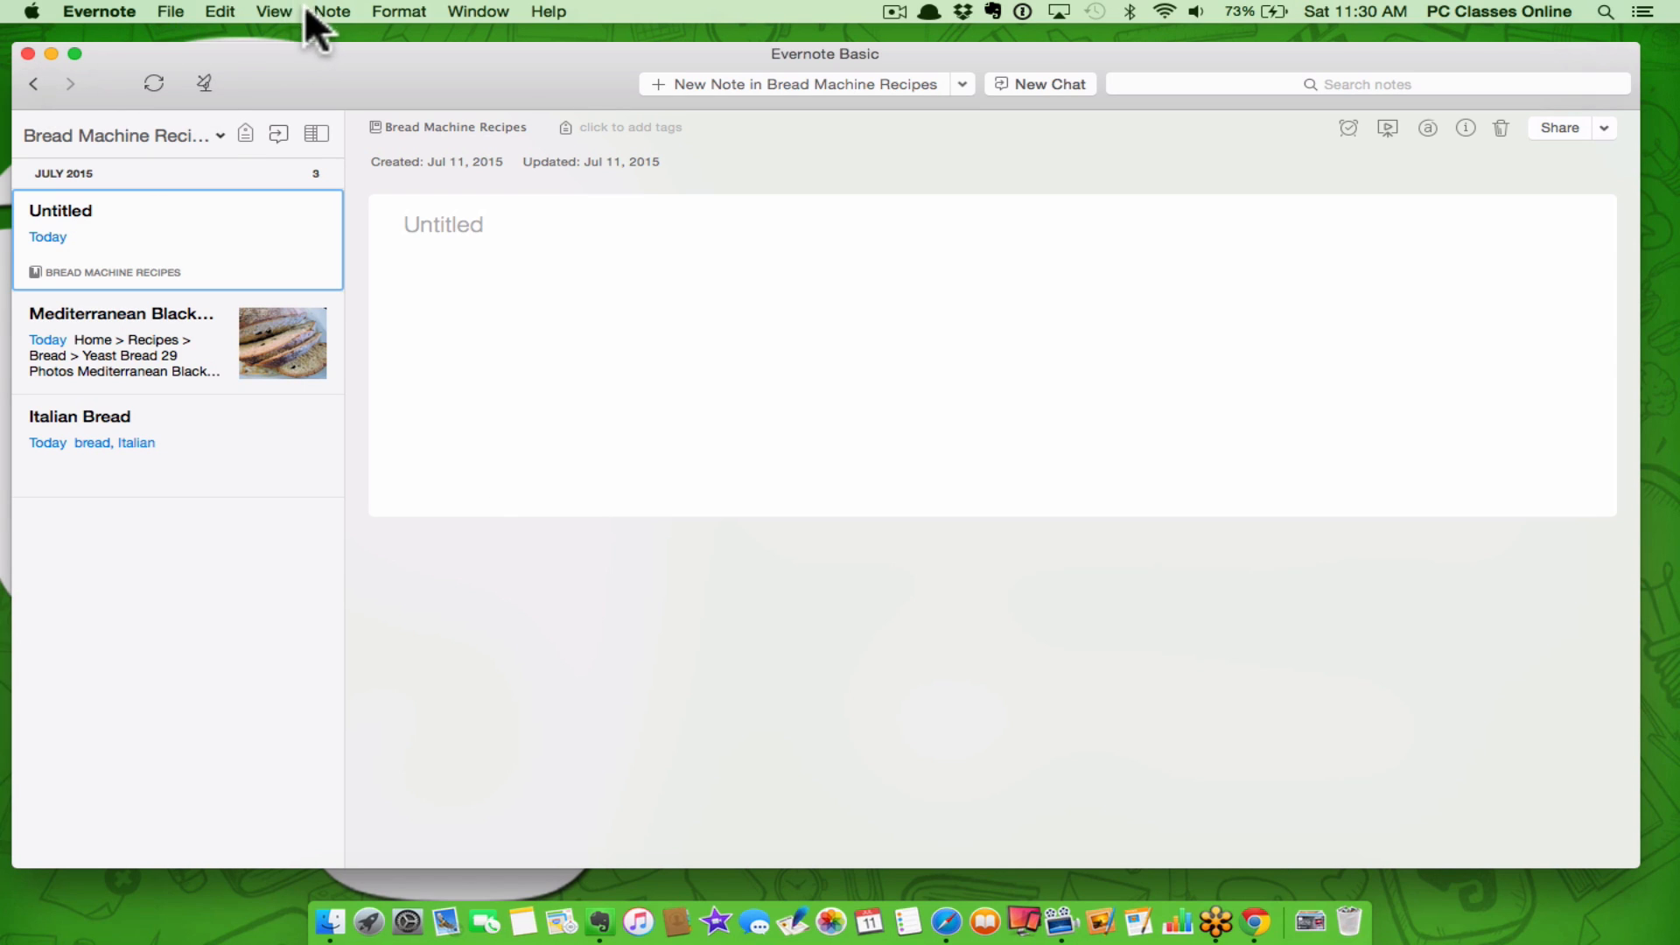
Switch to the Notebooks view and look over the whole notebook collection
{"action": "left_click", "coordinate": [275, 12]}
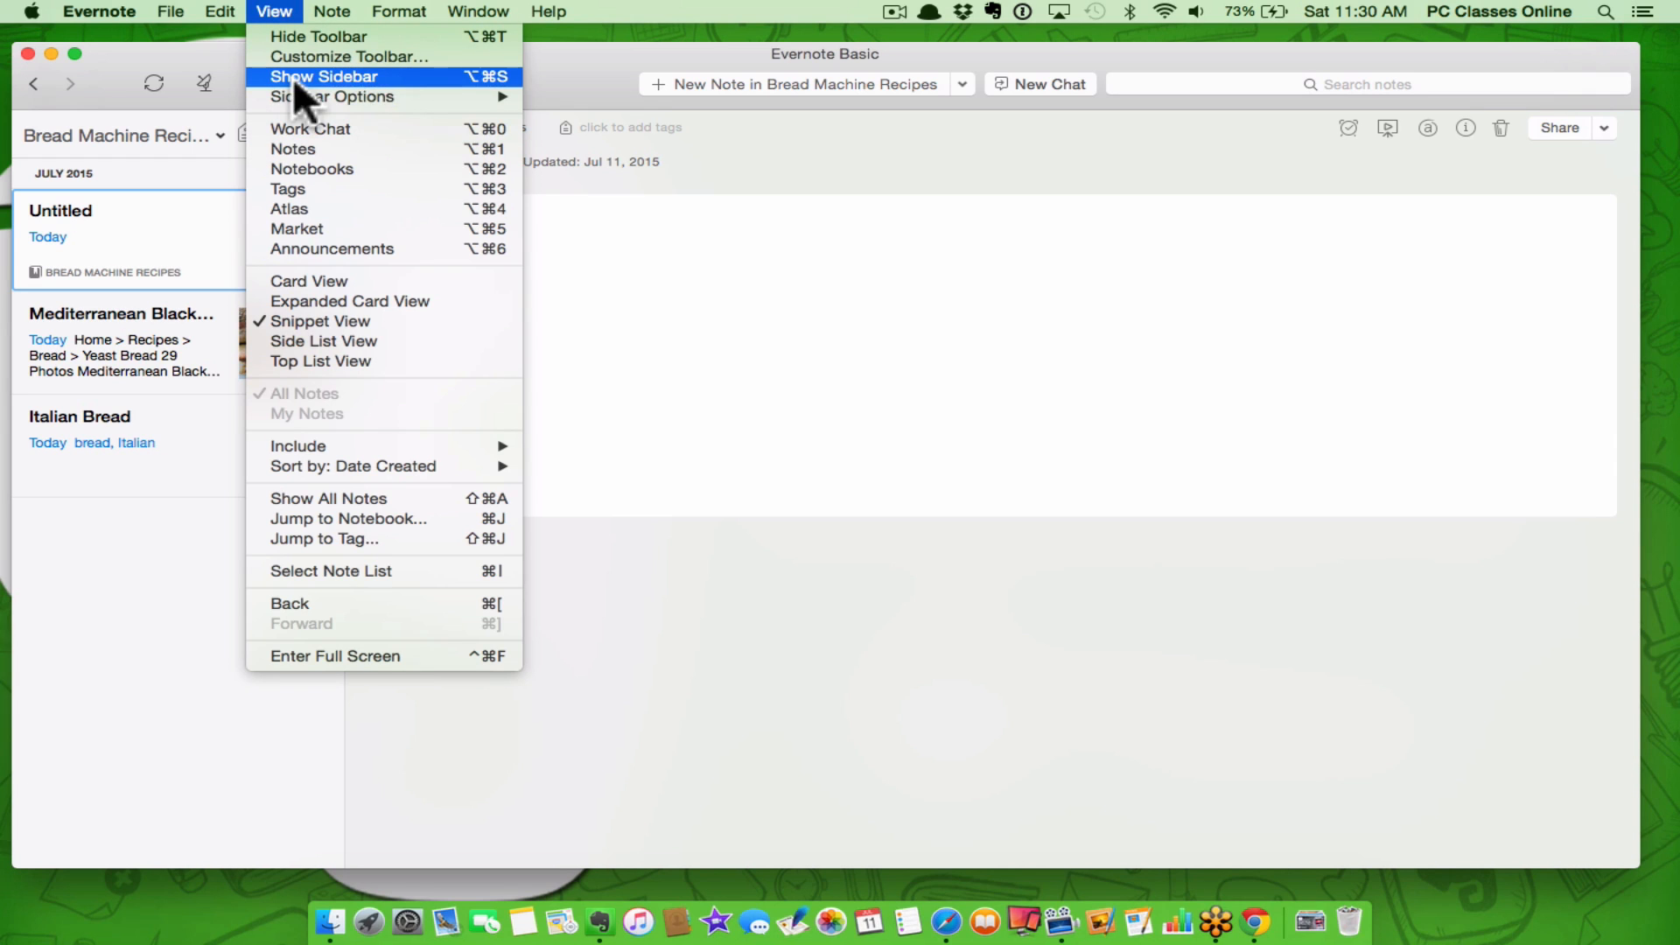
{"action": "left_click", "coordinate": [459, 170]}
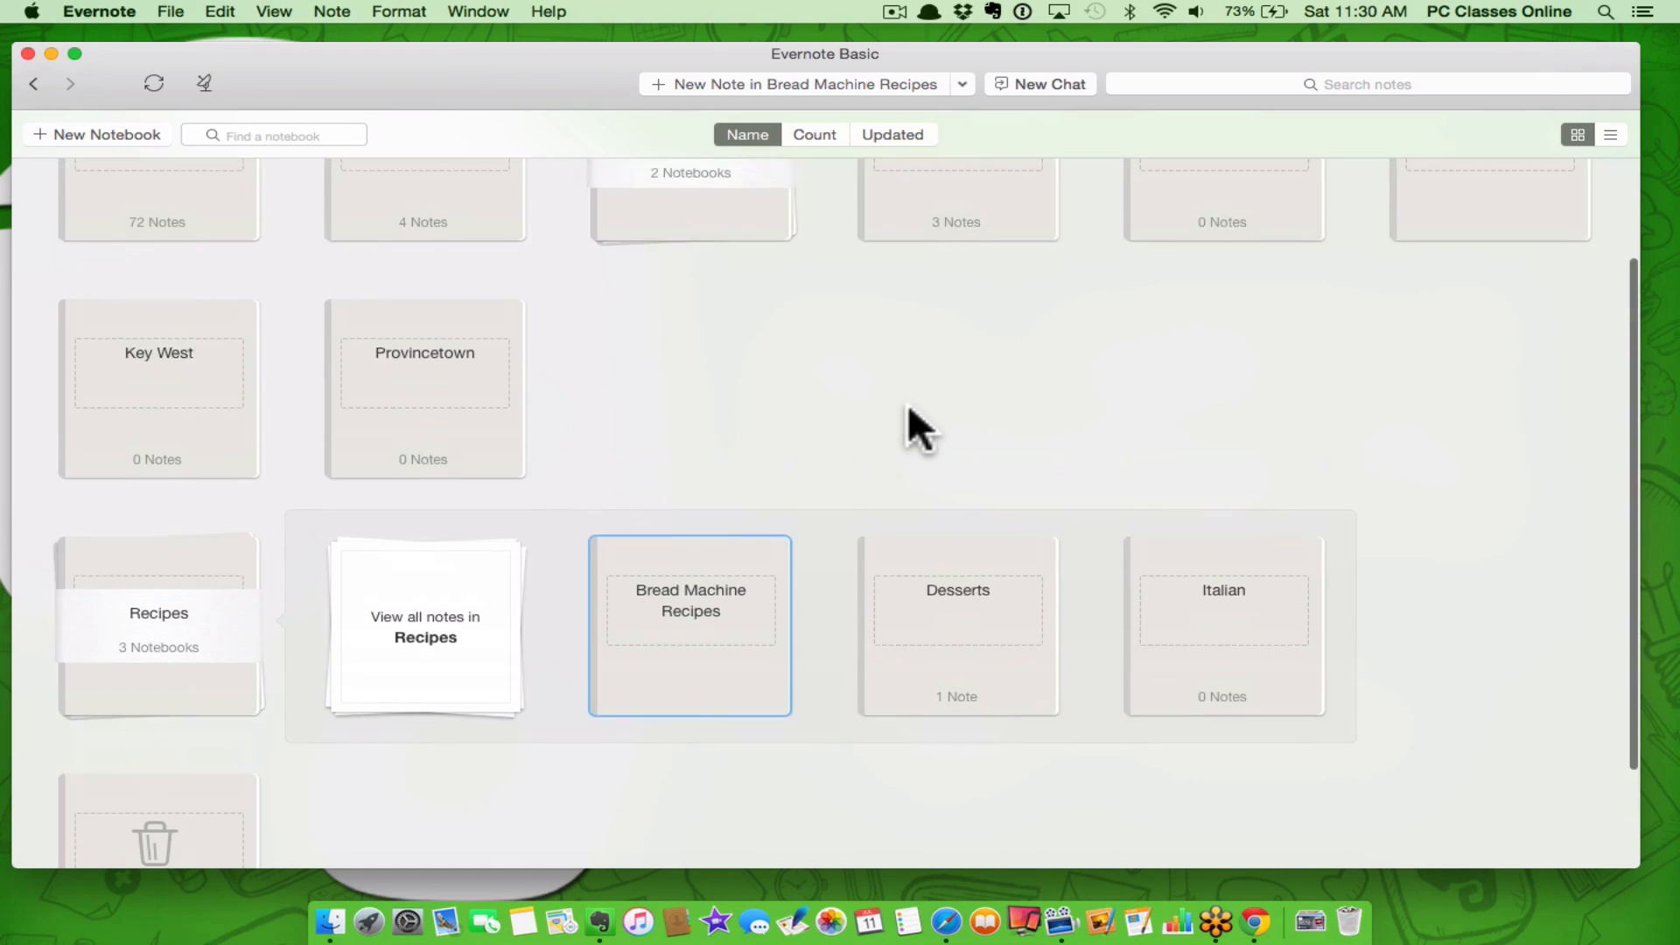
{"action": "scroll", "coordinate": [907, 405], "scroll_direction": "up", "scroll_amount": 3}
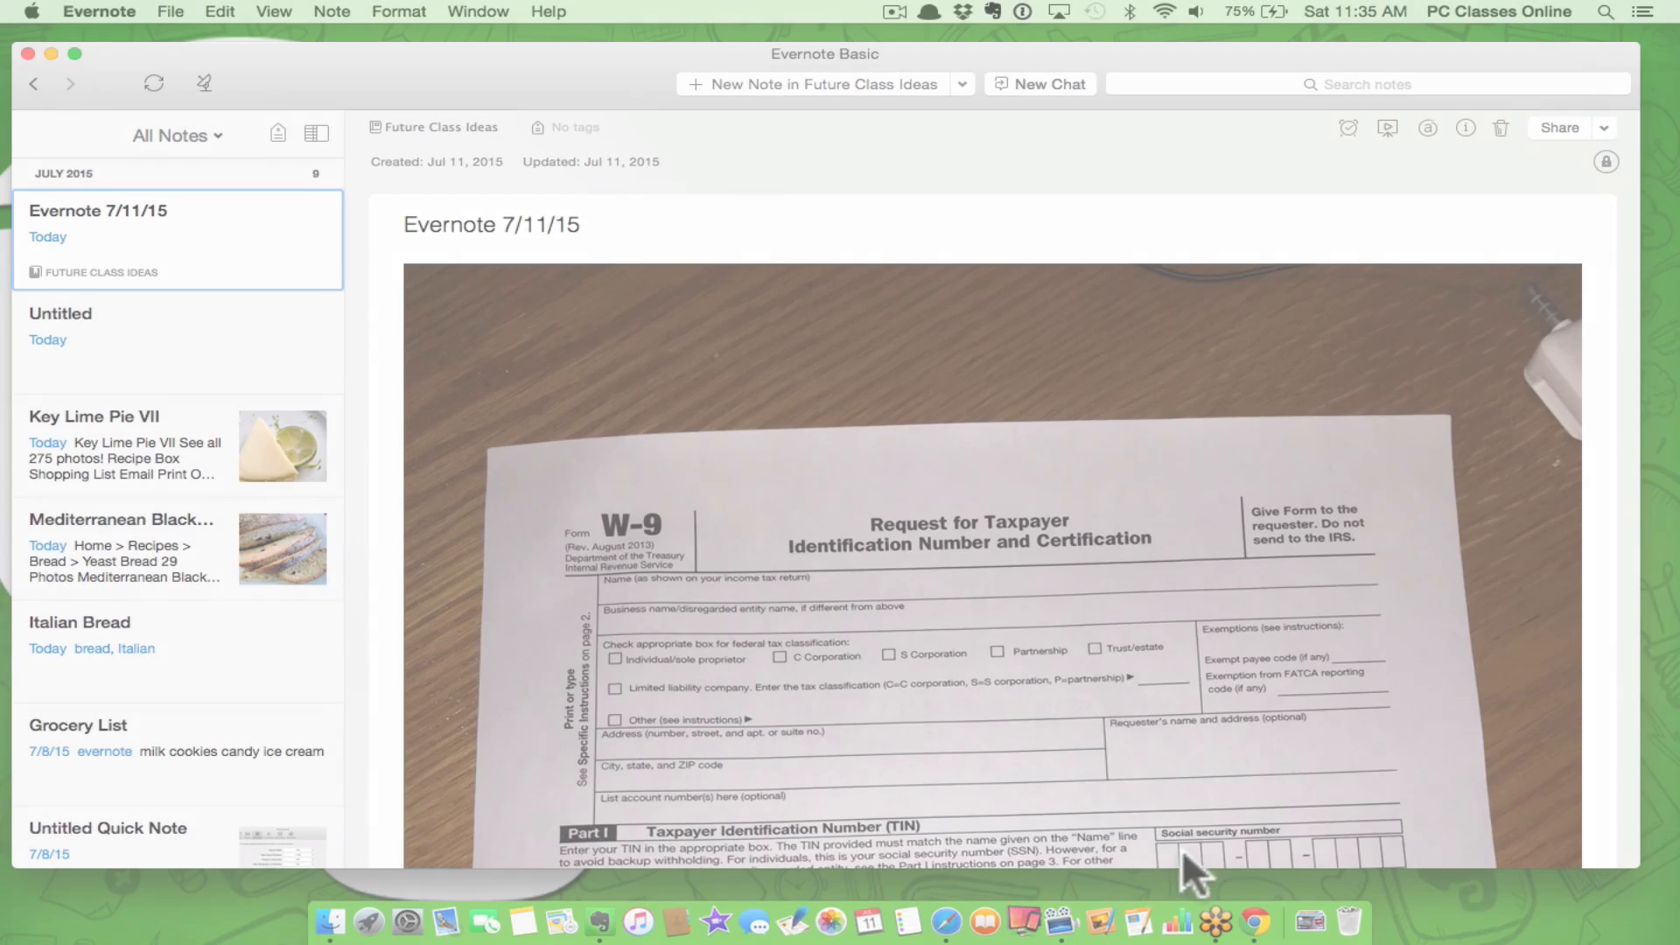
Look through the photographed and scanned W-9 form pages in the Evernote 7/11/15 note
{"action": "scroll", "coordinate": [1207, 537], "scroll_direction": "down", "scroll_amount": 5}
{"action": "scroll", "coordinate": [1207, 537], "scroll_direction": "down", "scroll_amount": 15}
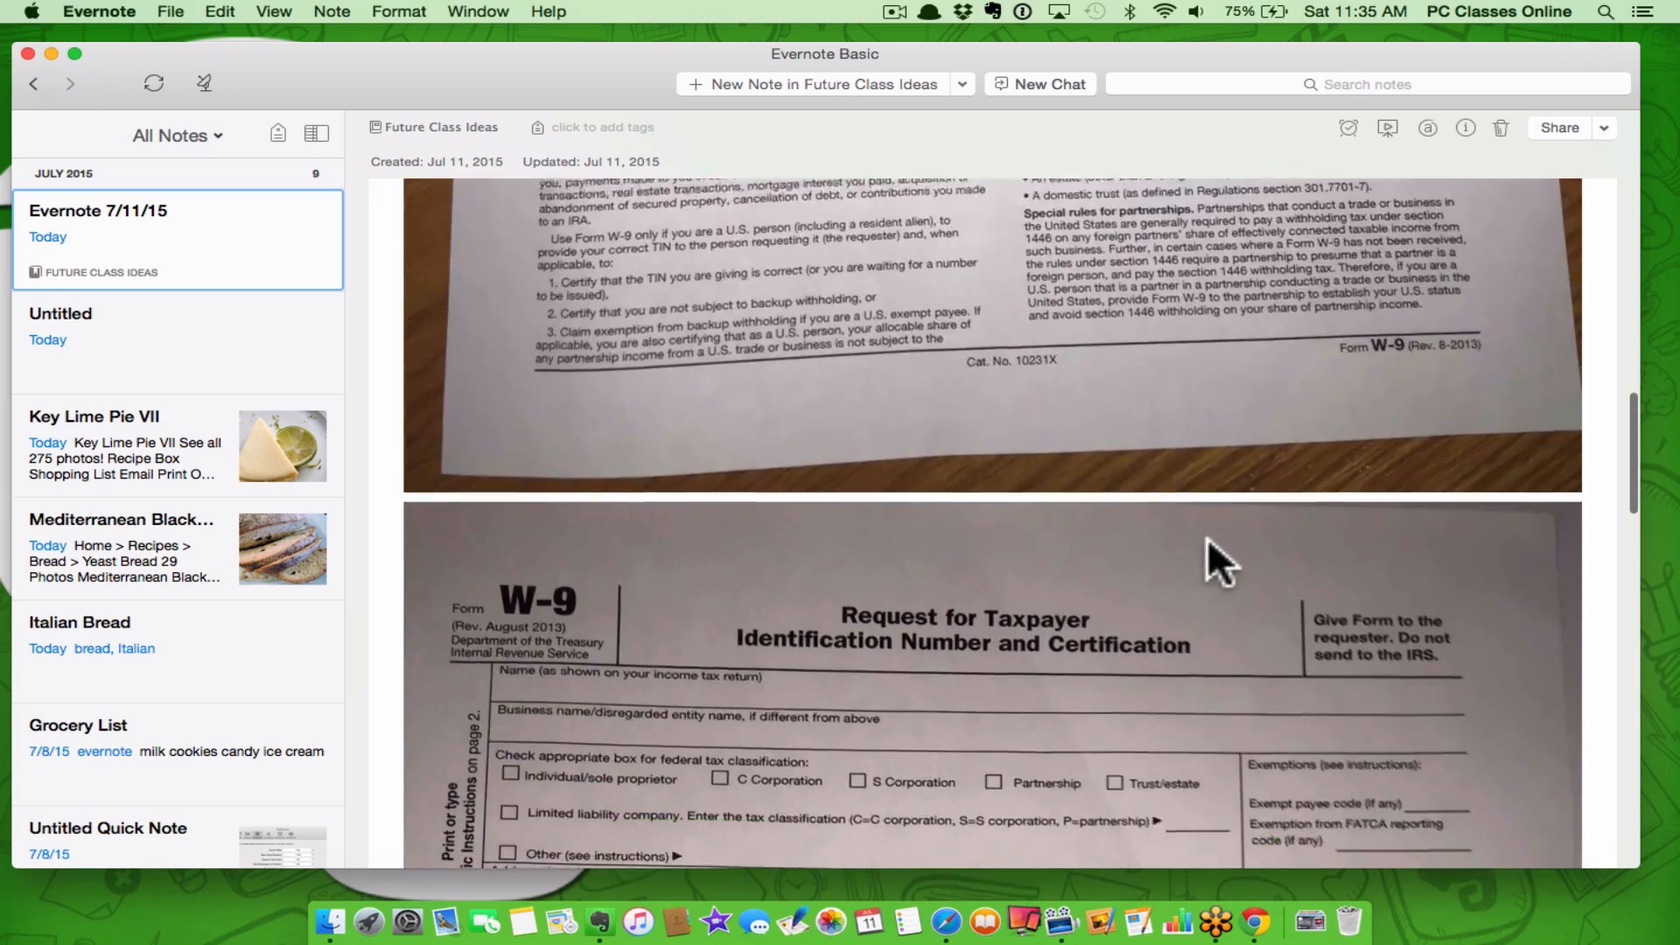
{"action": "scroll", "coordinate": [1207, 537], "scroll_direction": "down", "scroll_amount": 15}
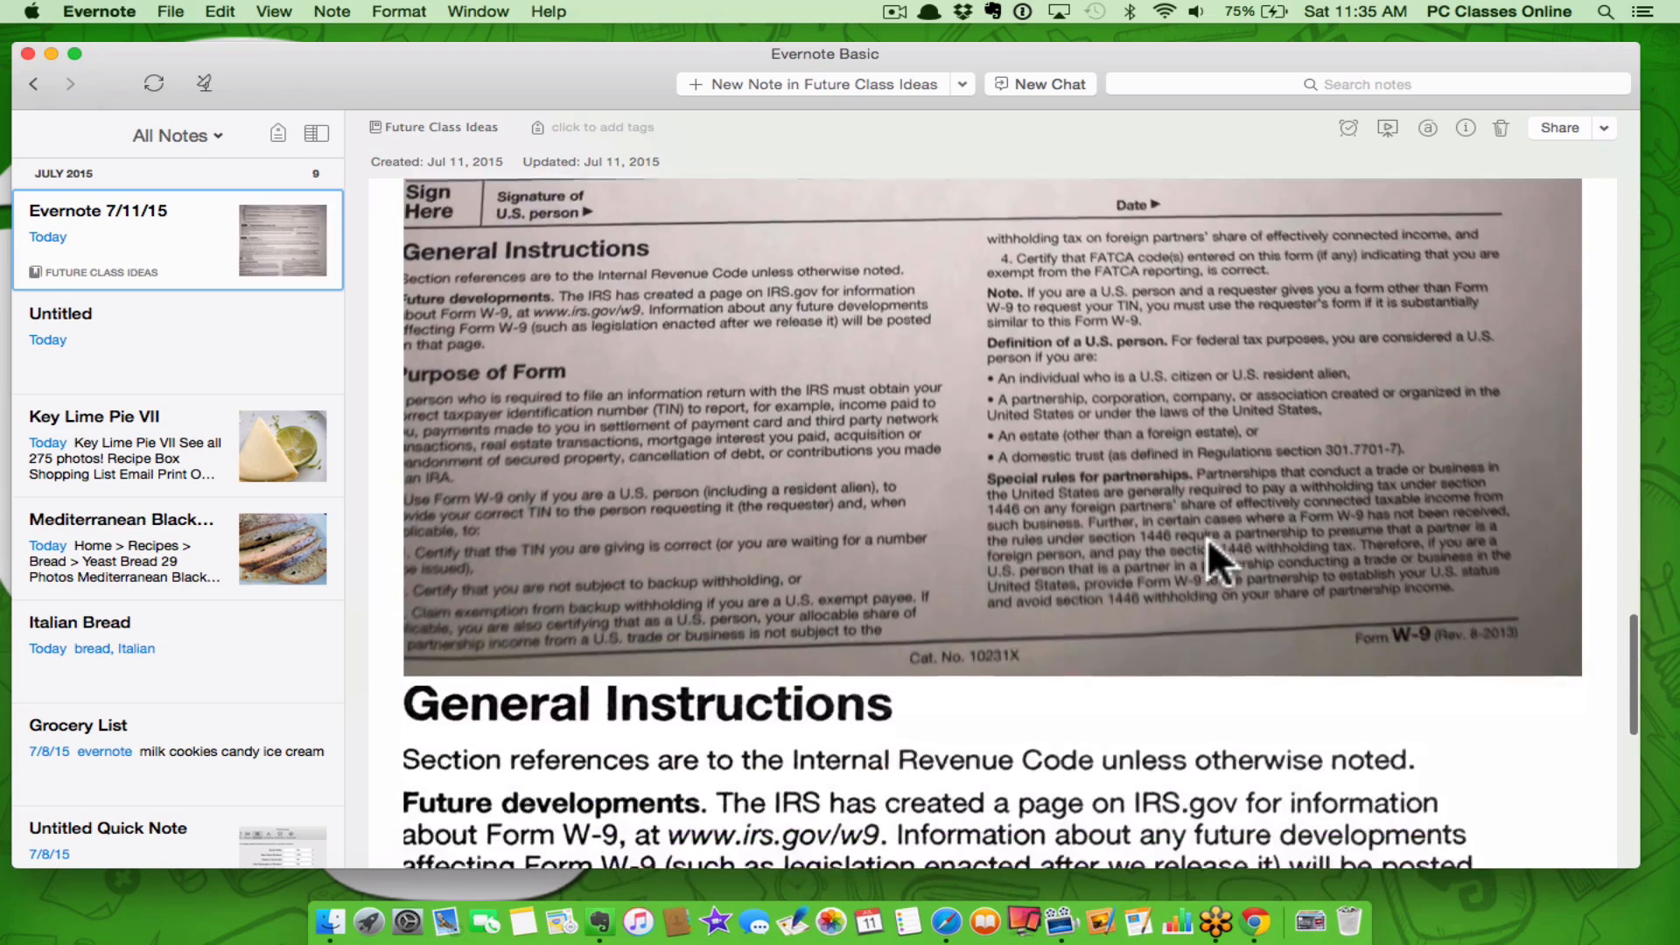
{"action": "scroll", "coordinate": [1208, 537], "scroll_direction": "down", "scroll_amount": 10}
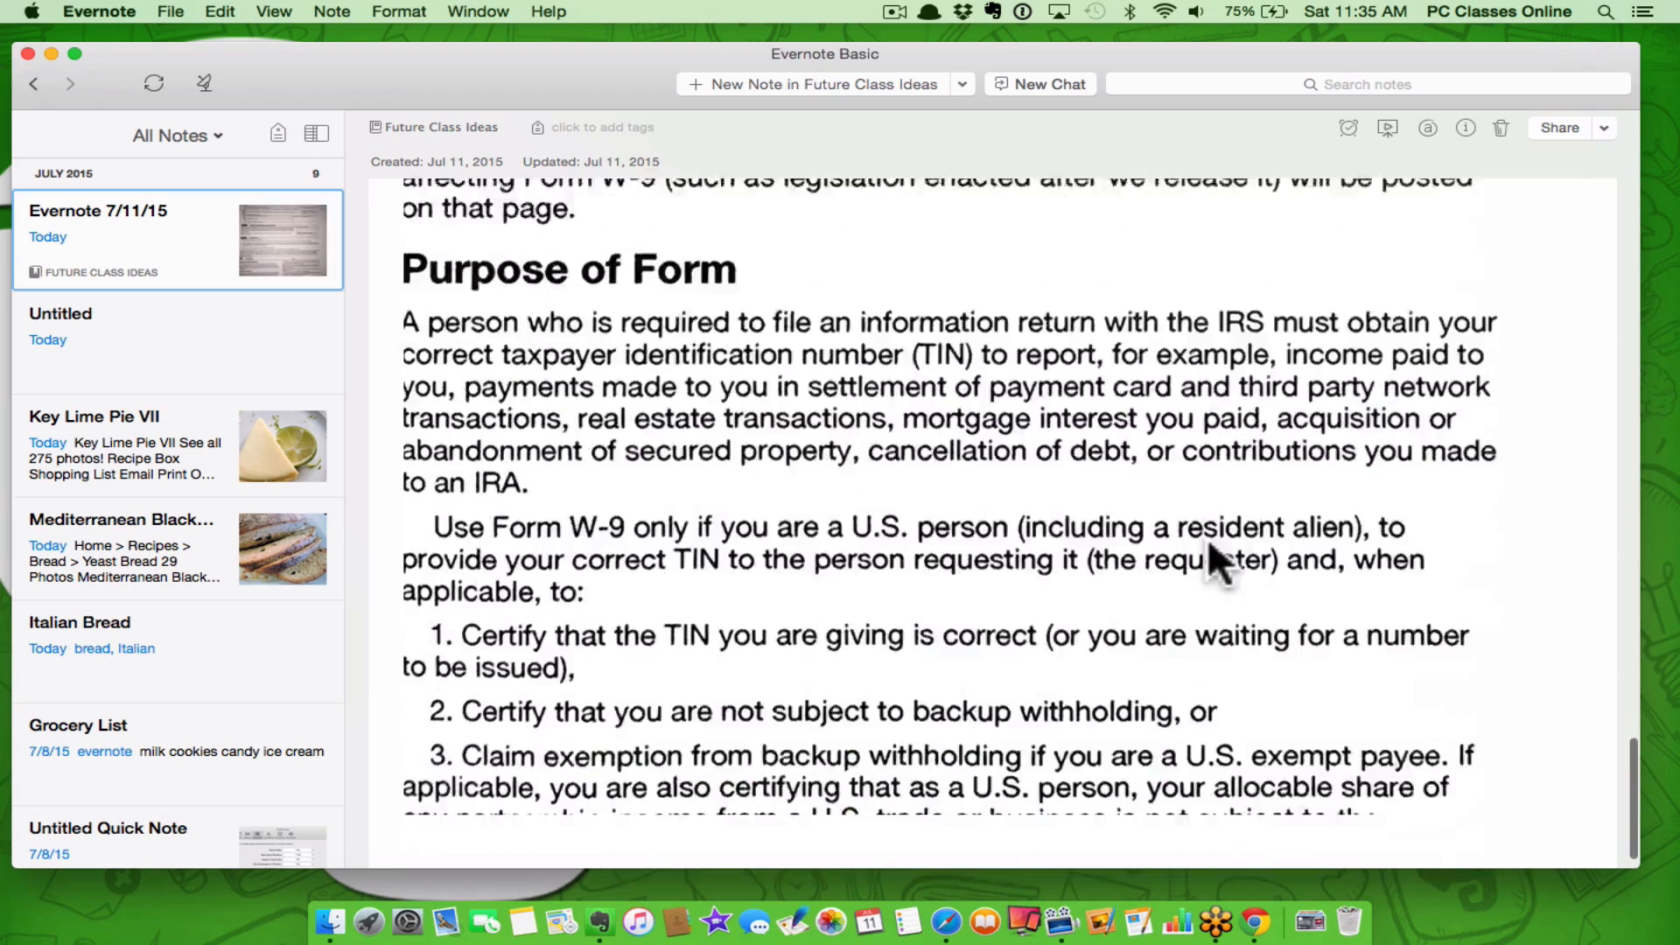
{"action": "scroll", "coordinate": [1207, 537], "scroll_direction": "up", "scroll_amount": 15}
{"action": "scroll", "coordinate": [1209, 541], "scroll_direction": "up", "scroll_amount": 10}
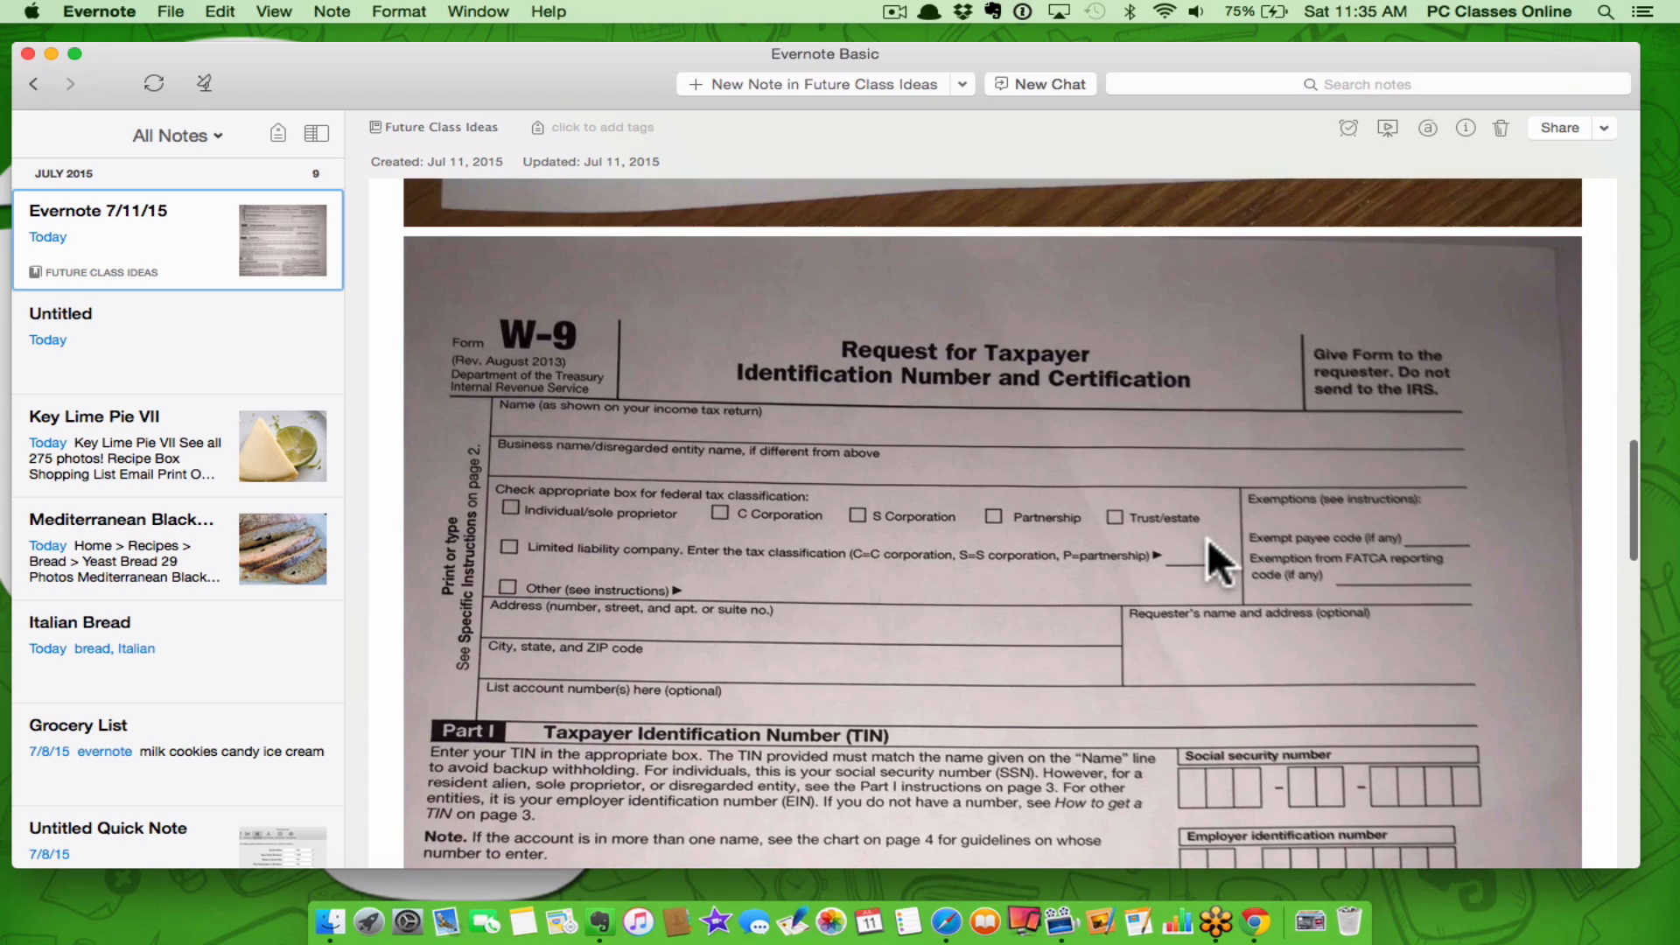
{"action": "scroll", "coordinate": [1208, 537], "scroll_direction": "down", "scroll_amount": 1}
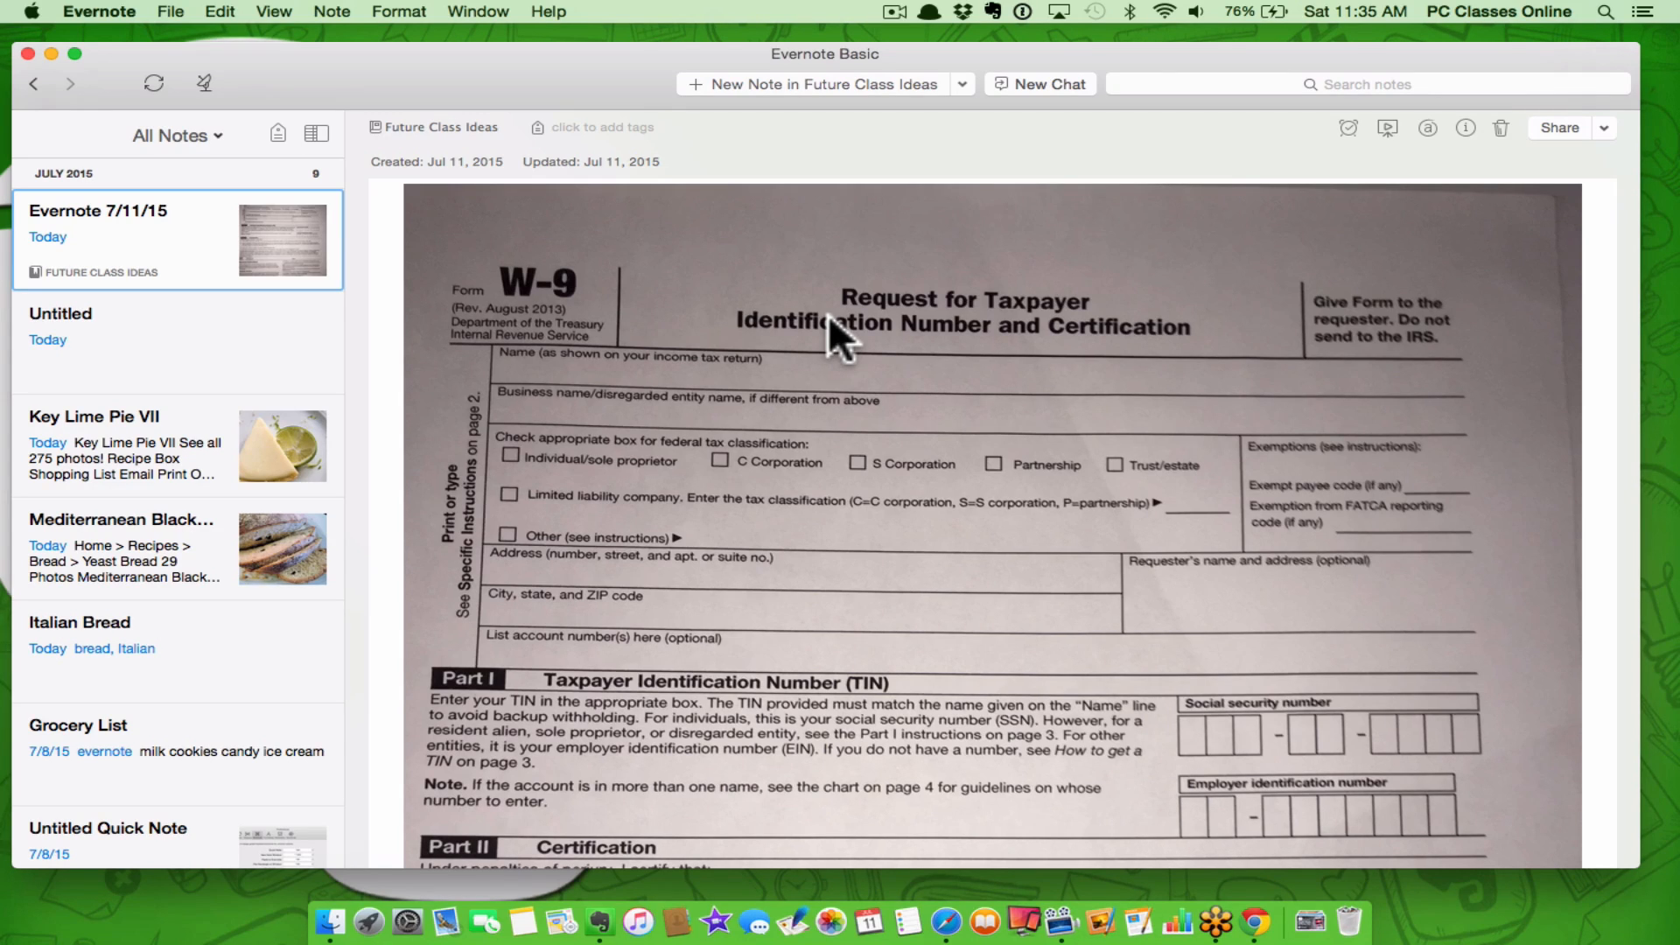
Search the notes for "request for taxpayer" and clear the search
{"action": "left_click", "coordinate": [1164, 76]}
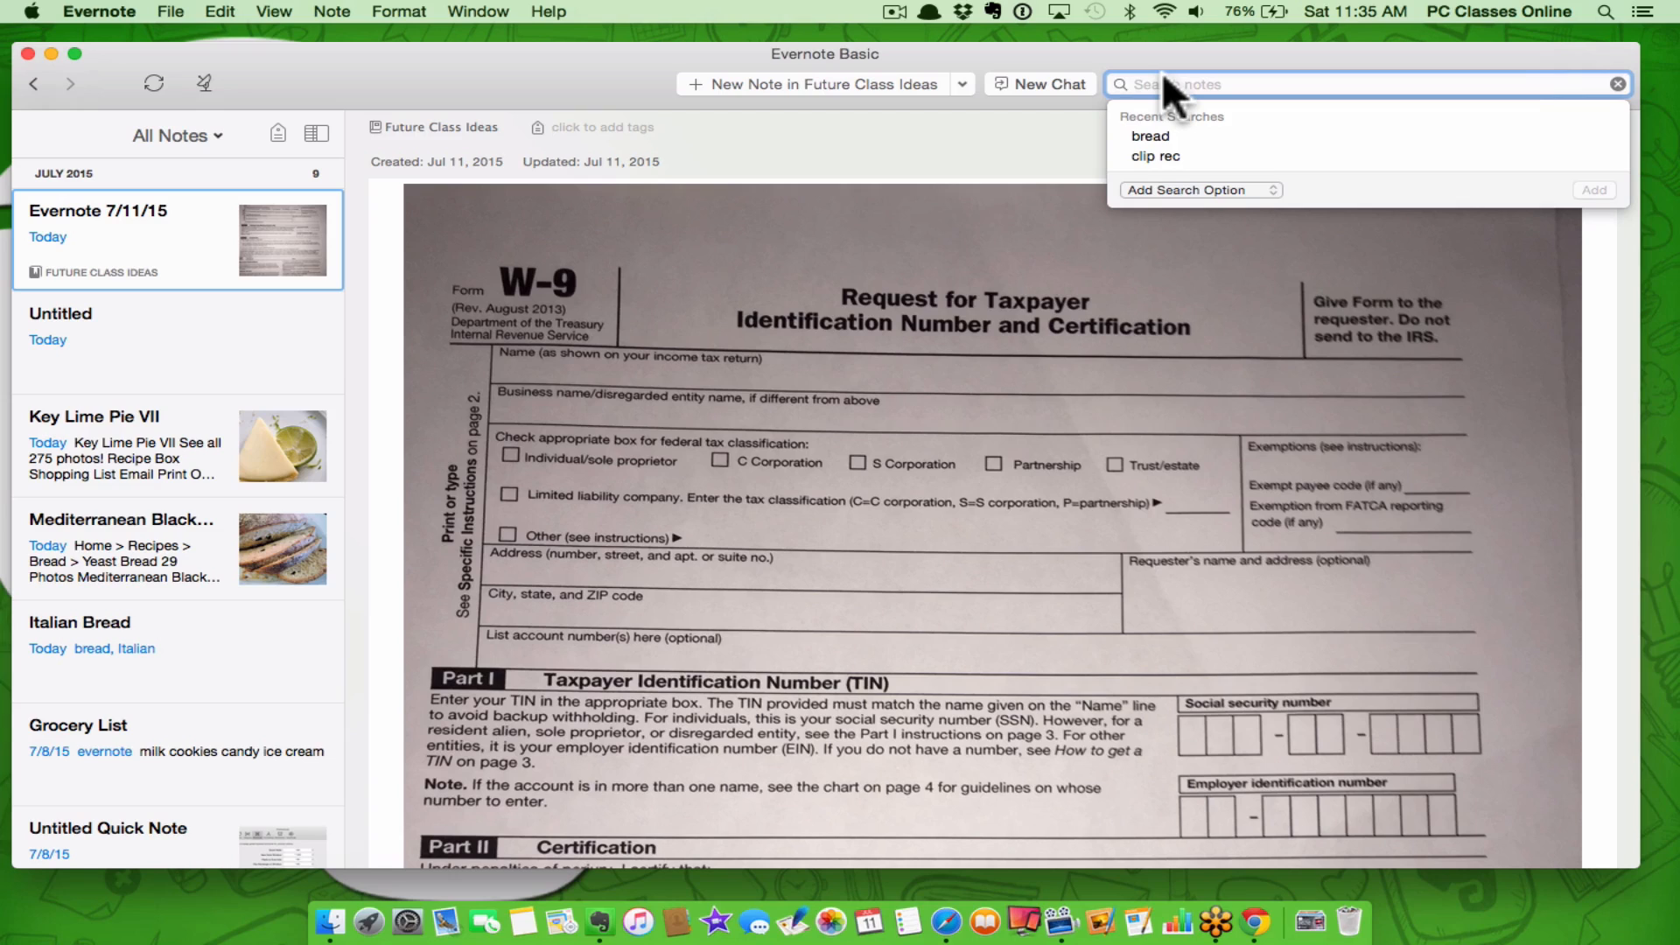
{"action": "type", "text": "request for taxpayer"}
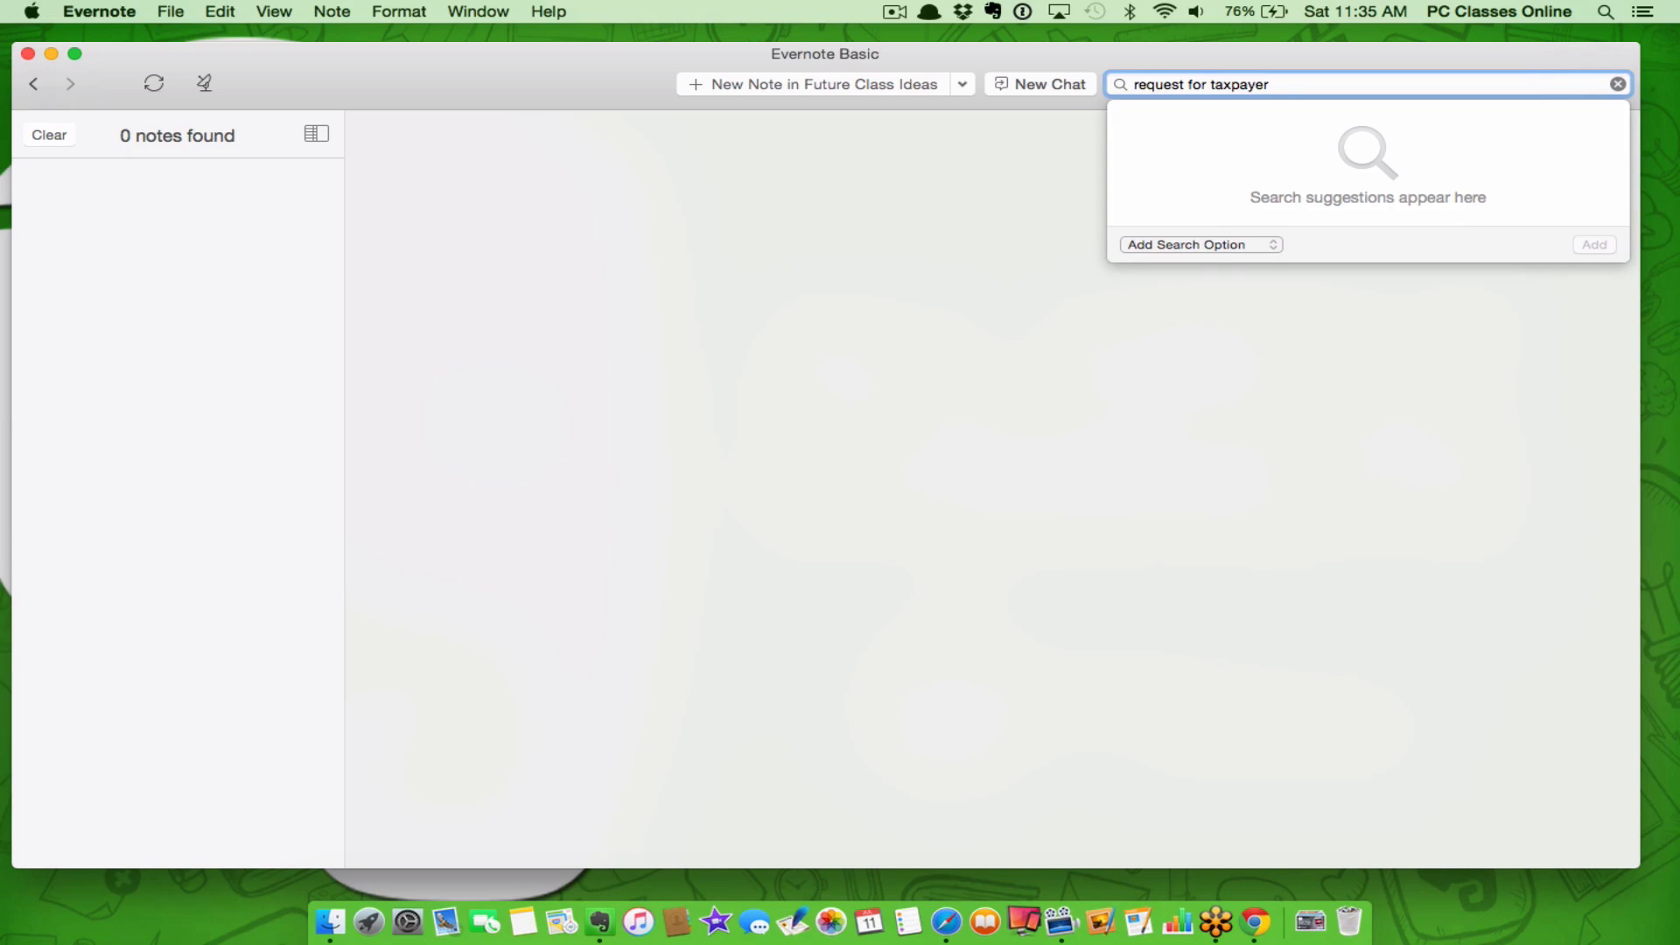
{"action": "left_click", "coordinate": [1147, 243]}
{"action": "left_click", "coordinate": [1343, 188]}
{"action": "left_click", "coordinate": [1617, 84]}
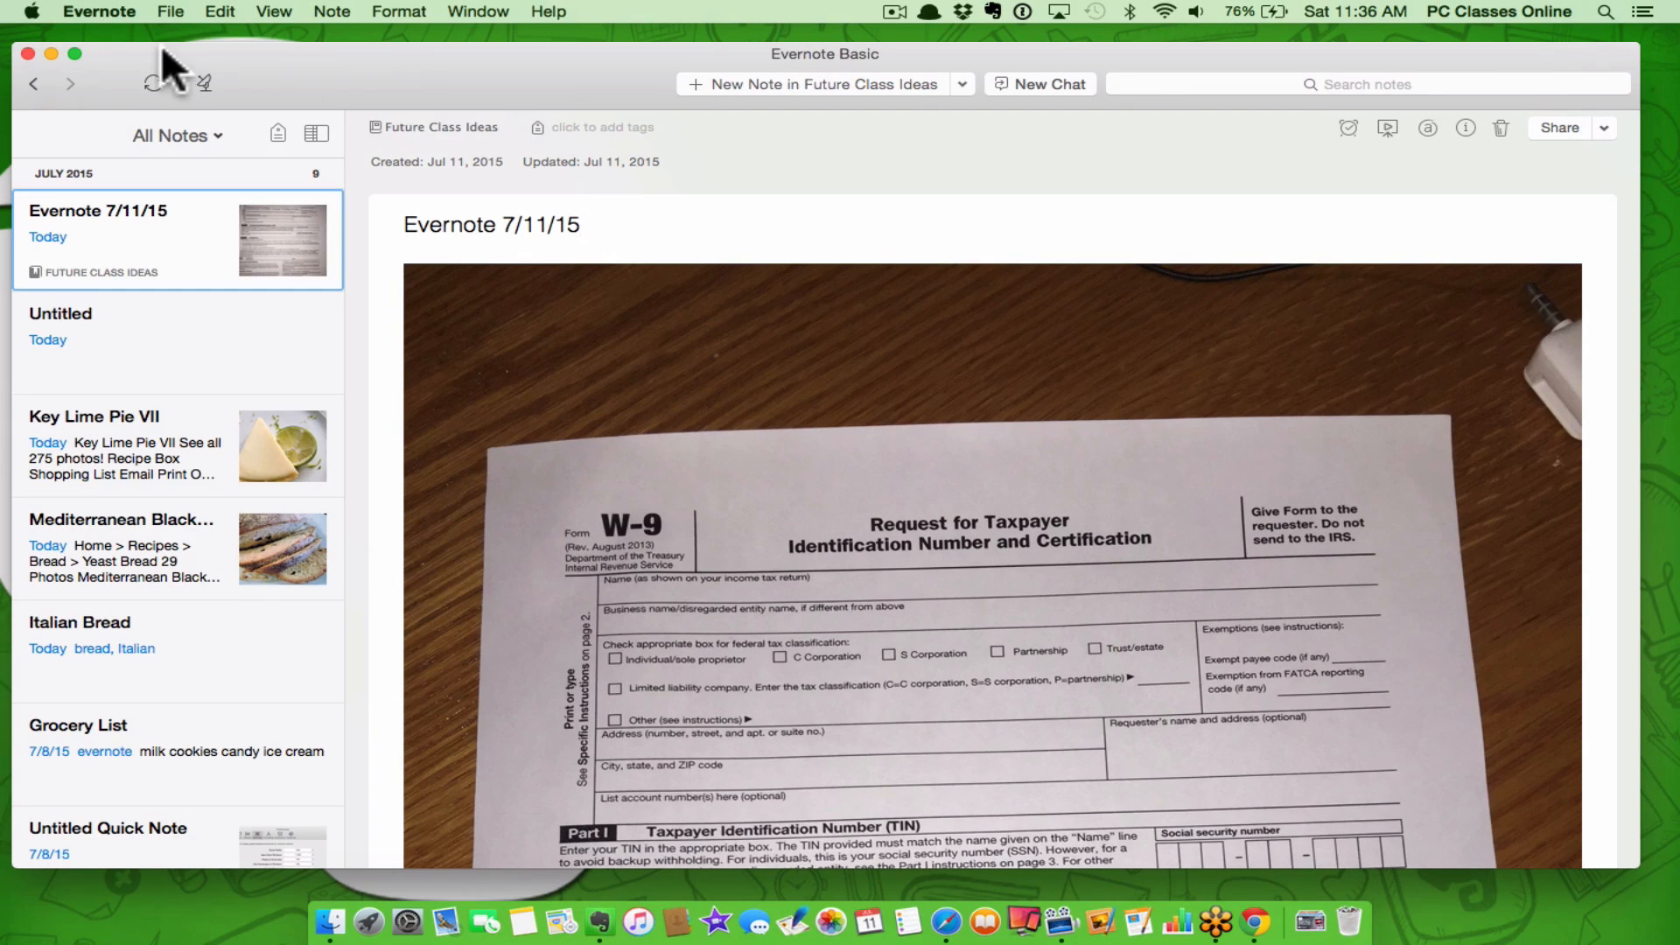
Close the Evernote window and return to the desktop
{"action": "left_click", "coordinate": [26, 51]}
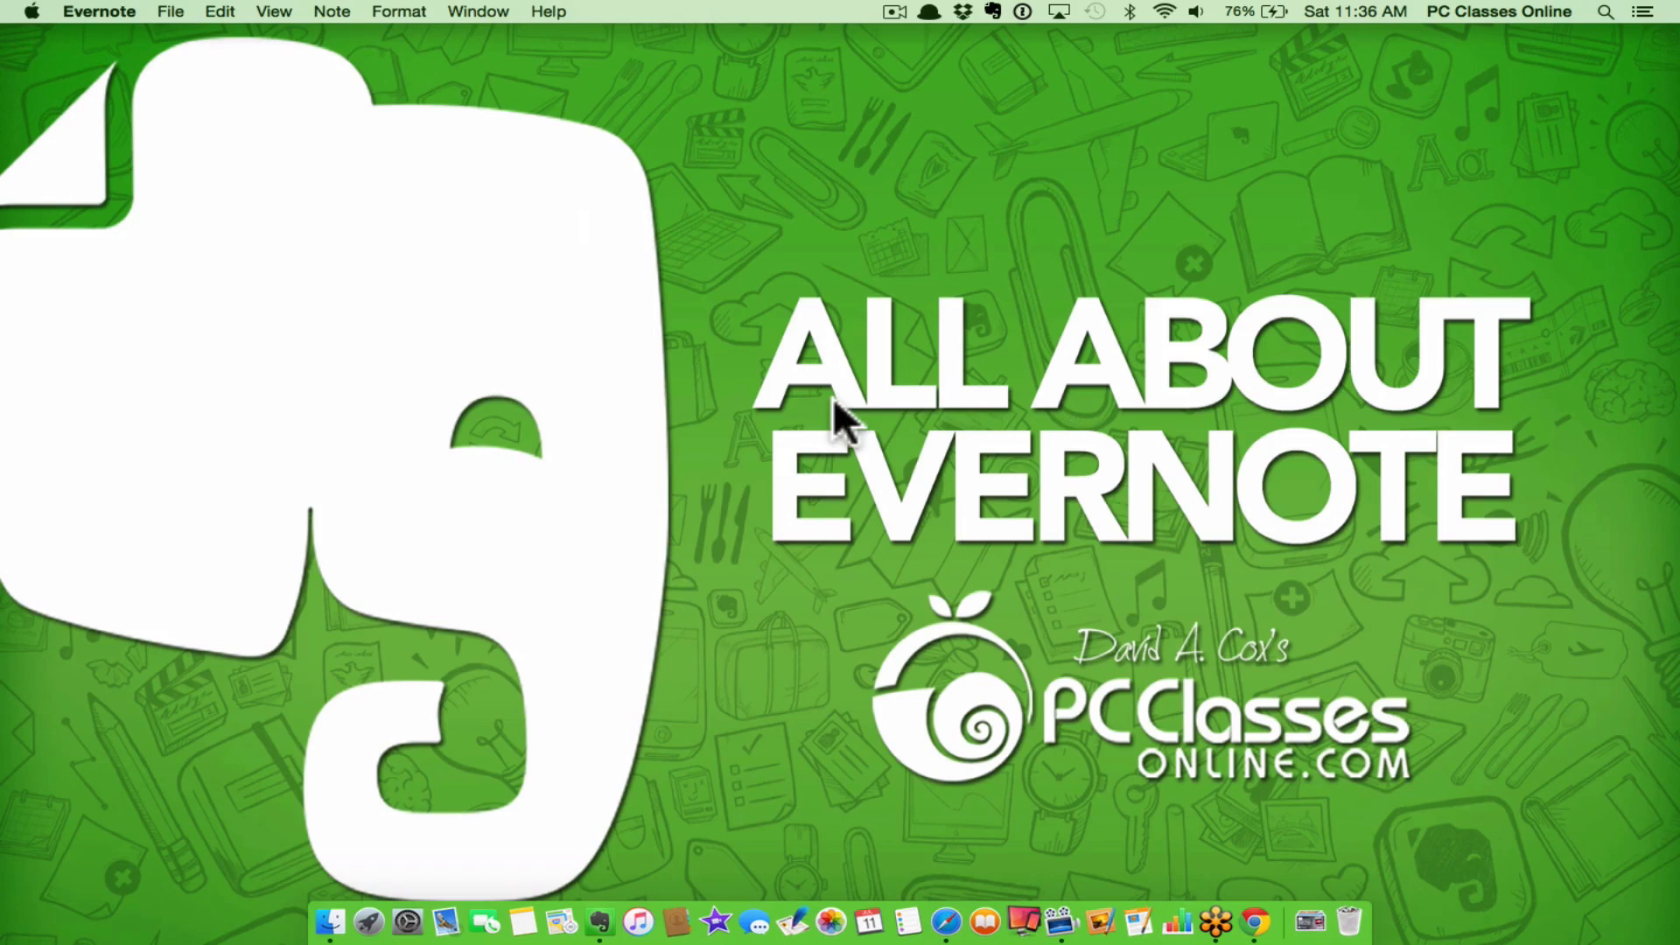
{"action": "left_click", "coordinate": [833, 396]}
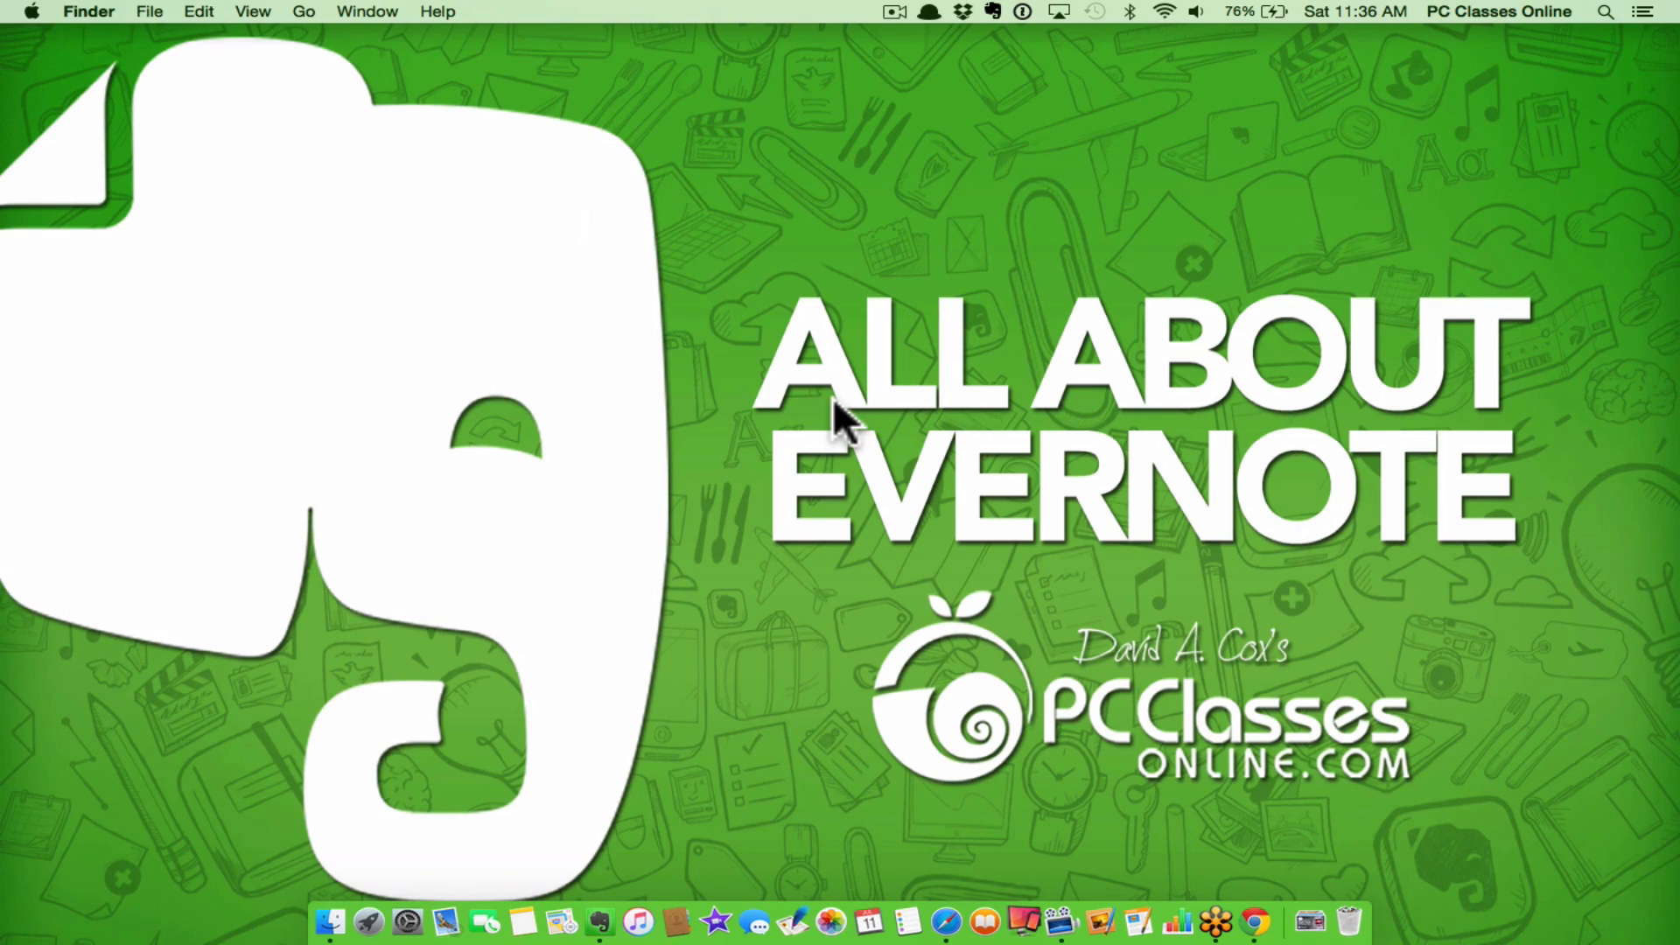